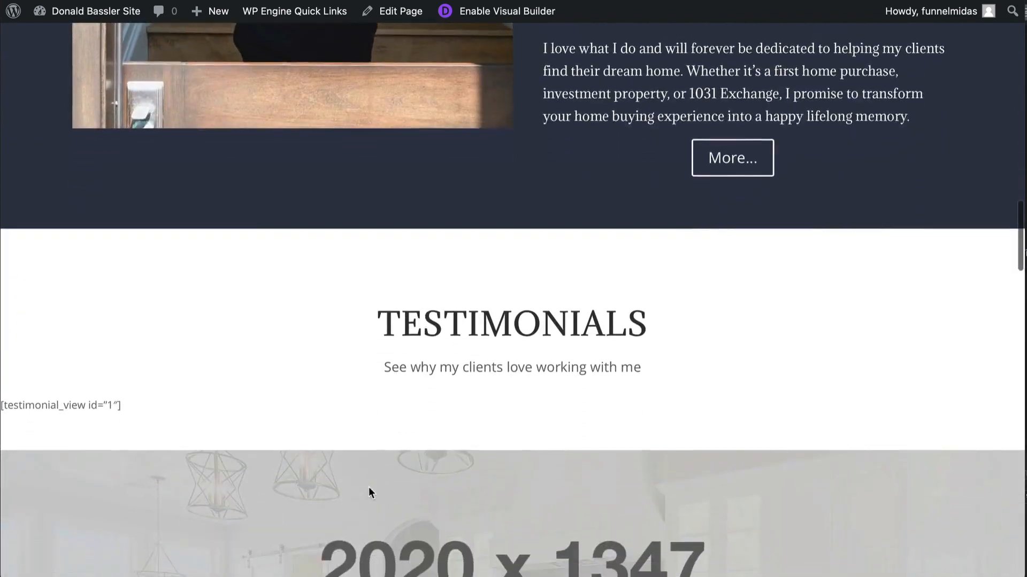
pyautogui.scroll(-1, 369, 491)
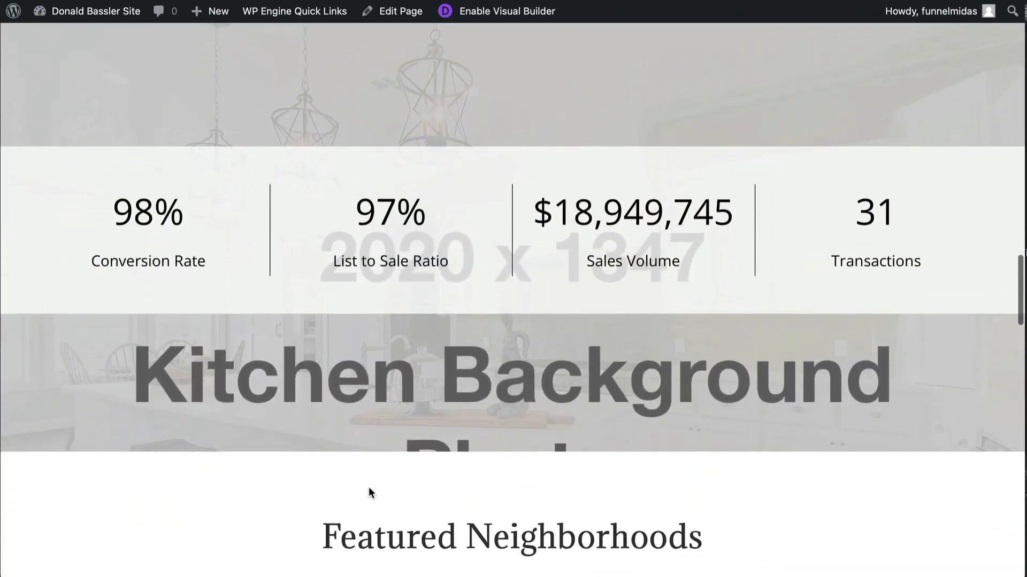
# - Review the homepage's testimonials, numbers and work-with-me sections, and download the Divi Global Section Layouts.json file
pyautogui.scroll(1, 369, 491)
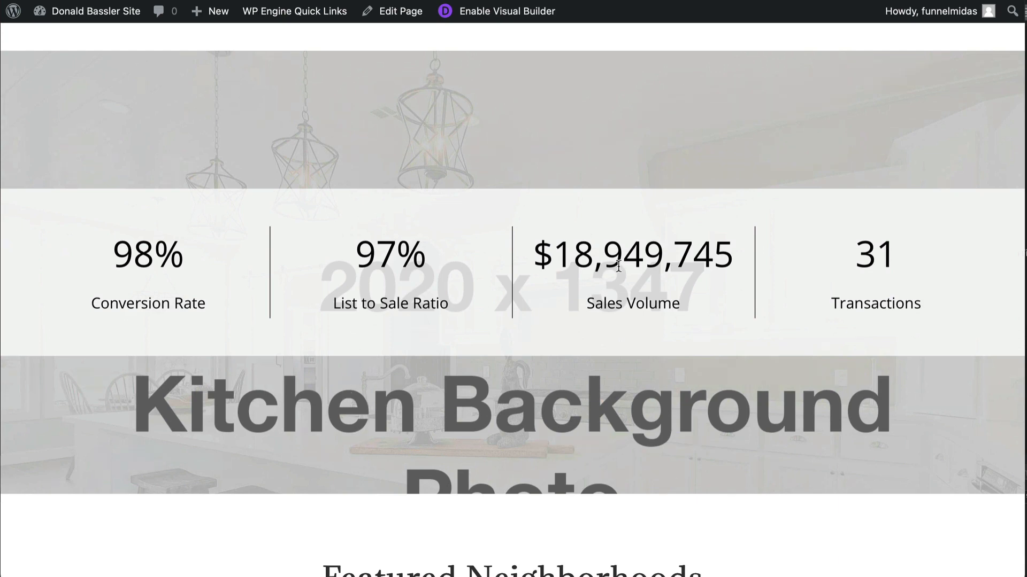
pyautogui.scroll(-10, 611, 268)
pyautogui.scroll(-10, 611, 268)
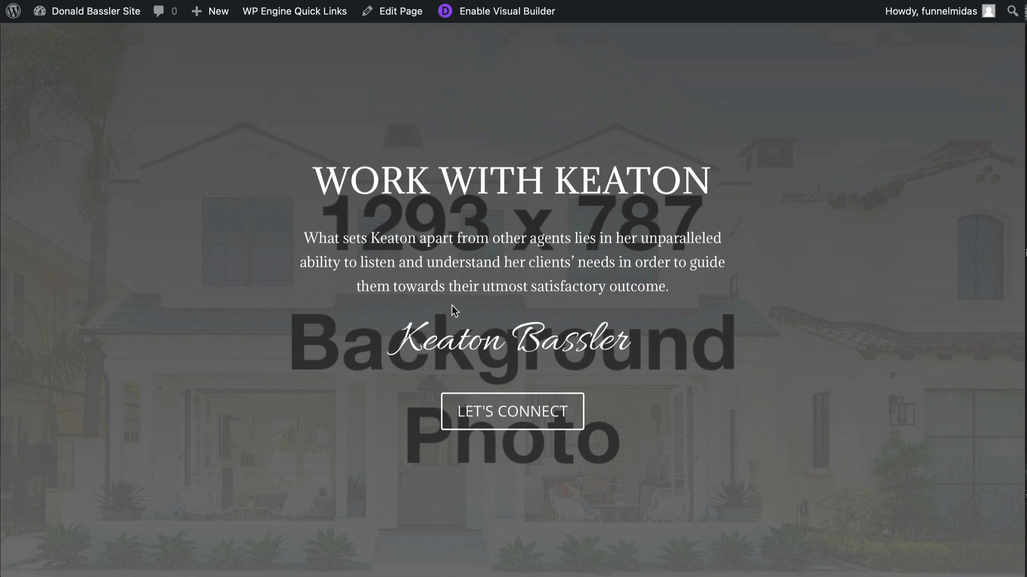
pyautogui.scroll(-6, 452, 310)
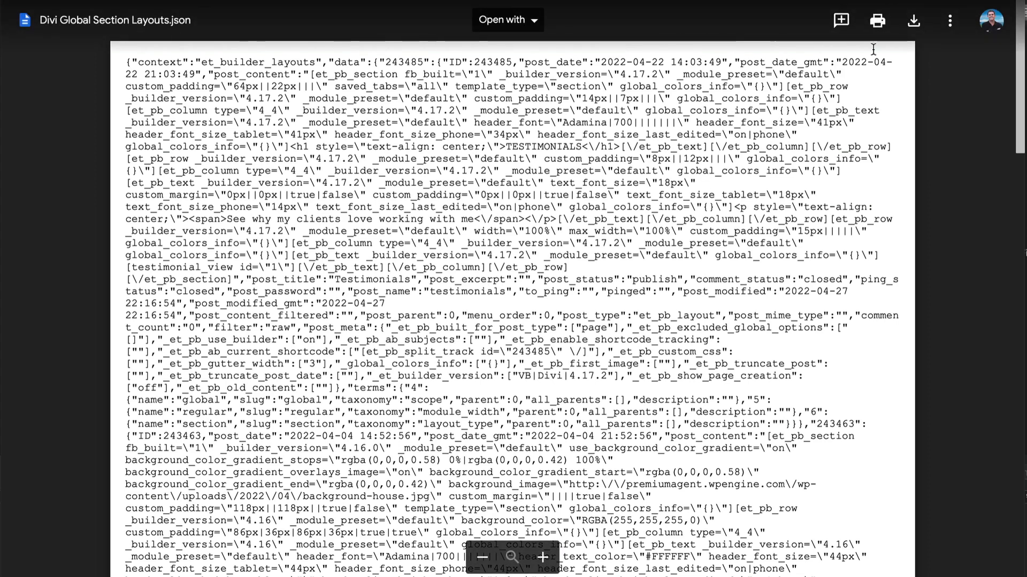
pyautogui.click(914, 22)
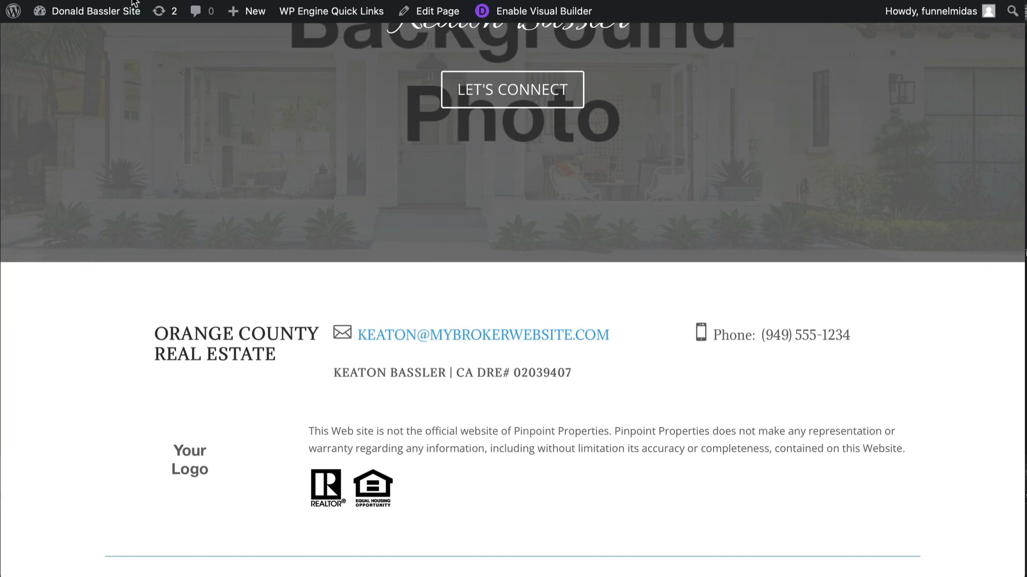
# - Open the Divi Library from the WordPress dashboard
pyautogui.moveTo(87, 18)
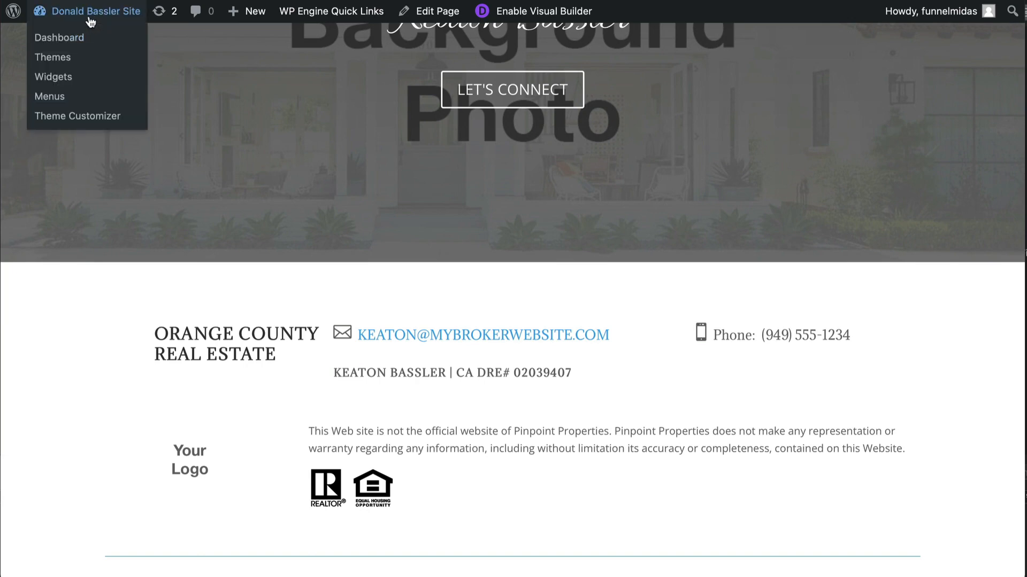
pyautogui.click(60, 36)
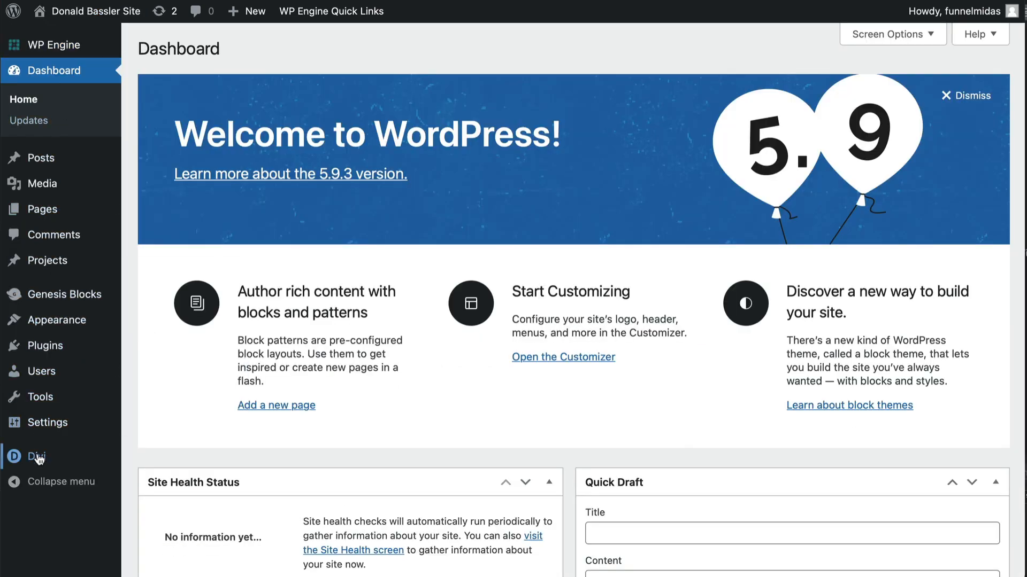
pyautogui.moveTo(40, 461)
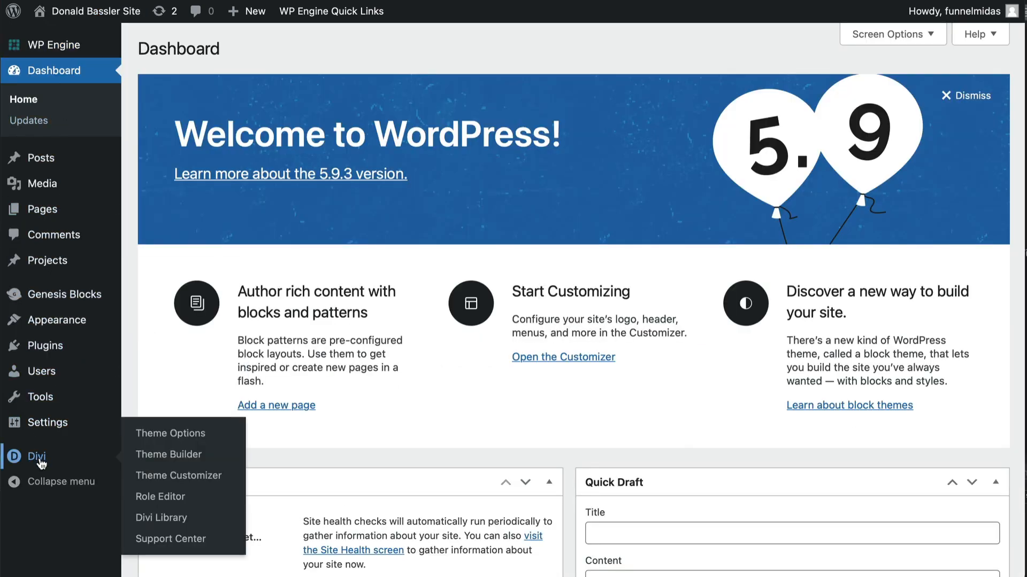
pyautogui.click(165, 519)
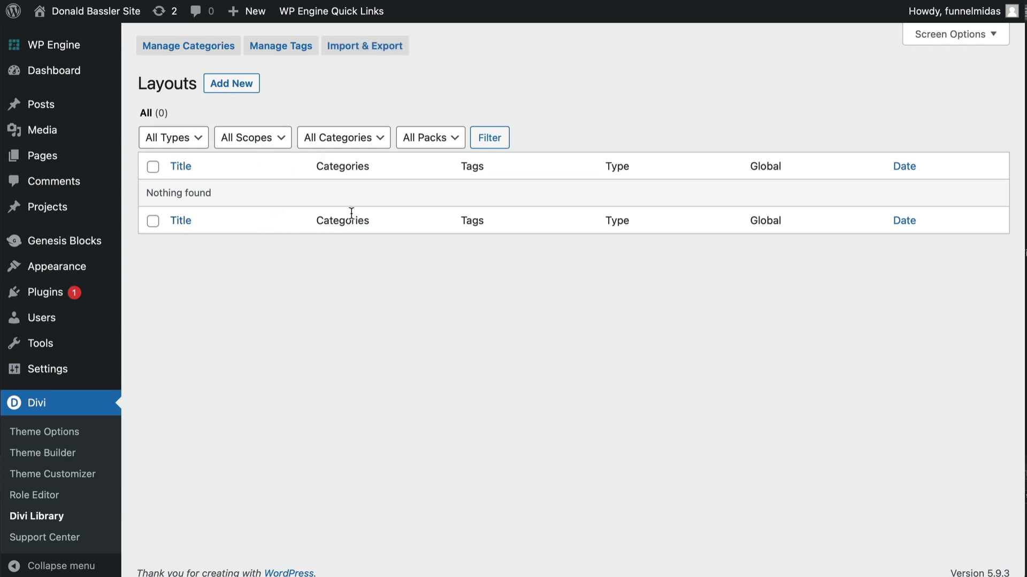
# - Import the Divi Global Section Layouts.json file from Downloads into the Divi Library
pyautogui.click(373, 49)
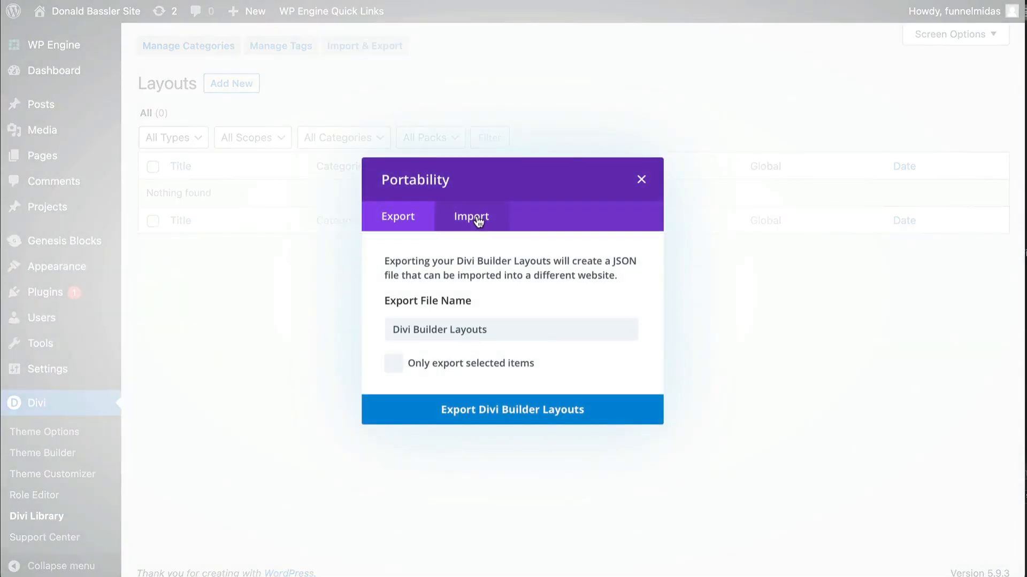
pyautogui.click(478, 222)
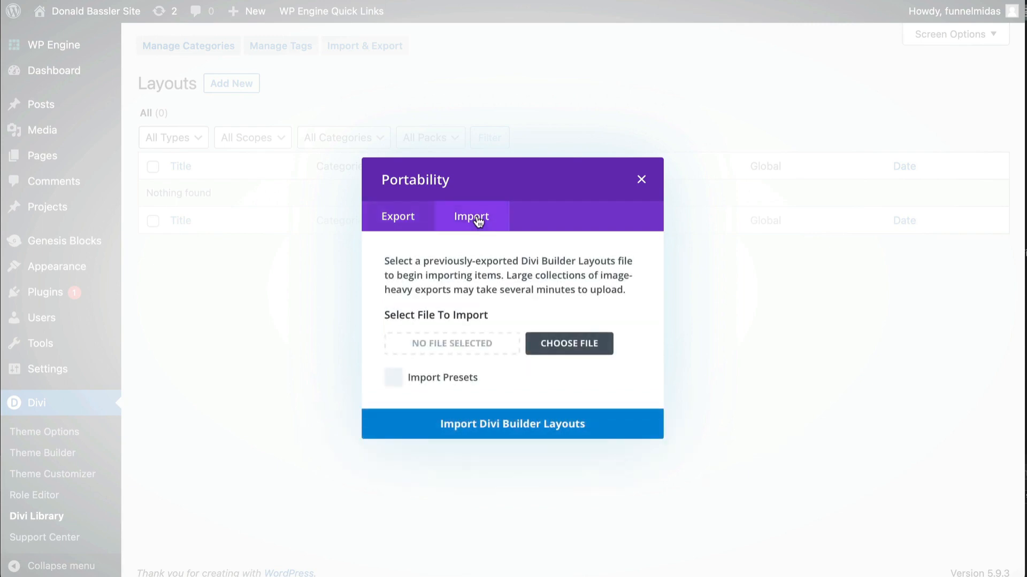
pyautogui.click(444, 345)
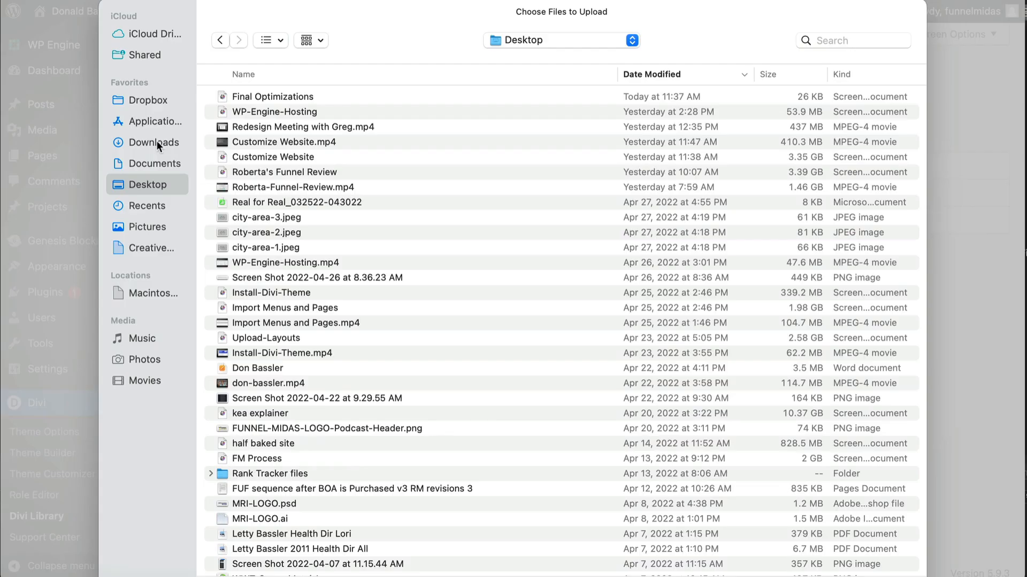
pyautogui.click(155, 142)
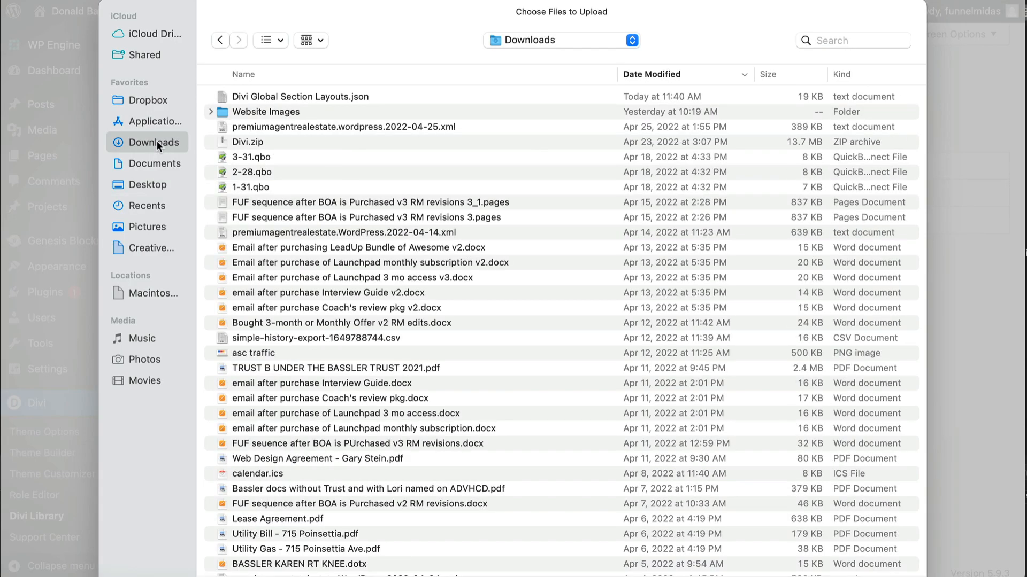
pyautogui.doubleClick(308, 96)
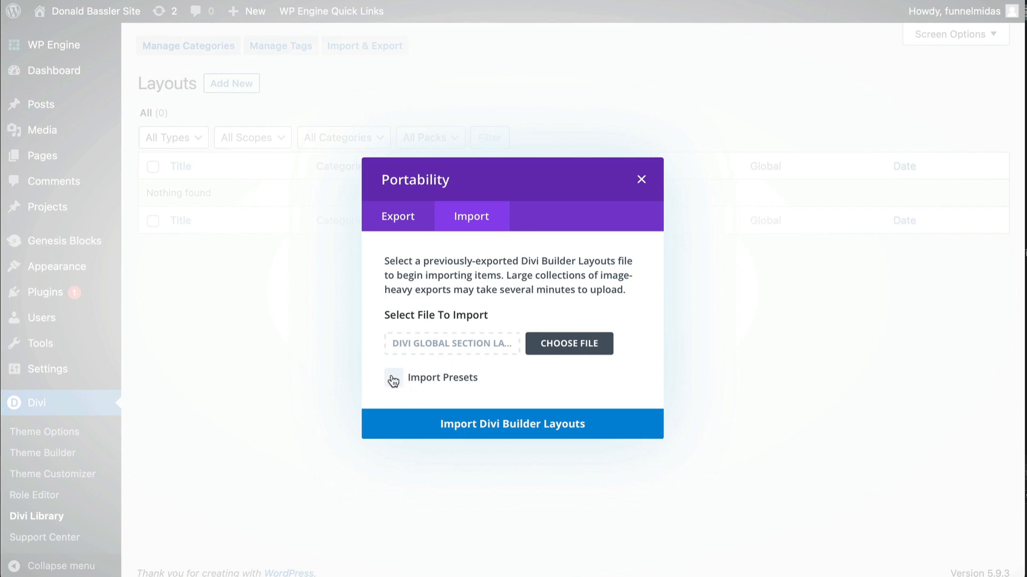
pyautogui.click(497, 429)
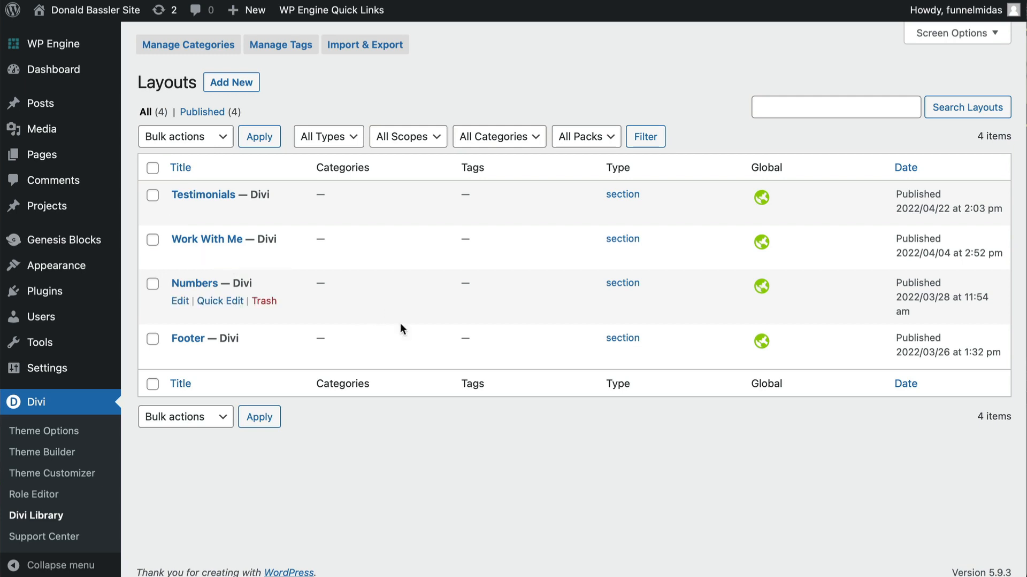
# - Visit the site and enable the Visual Builder on the homepage
pyautogui.moveTo(81, 12)
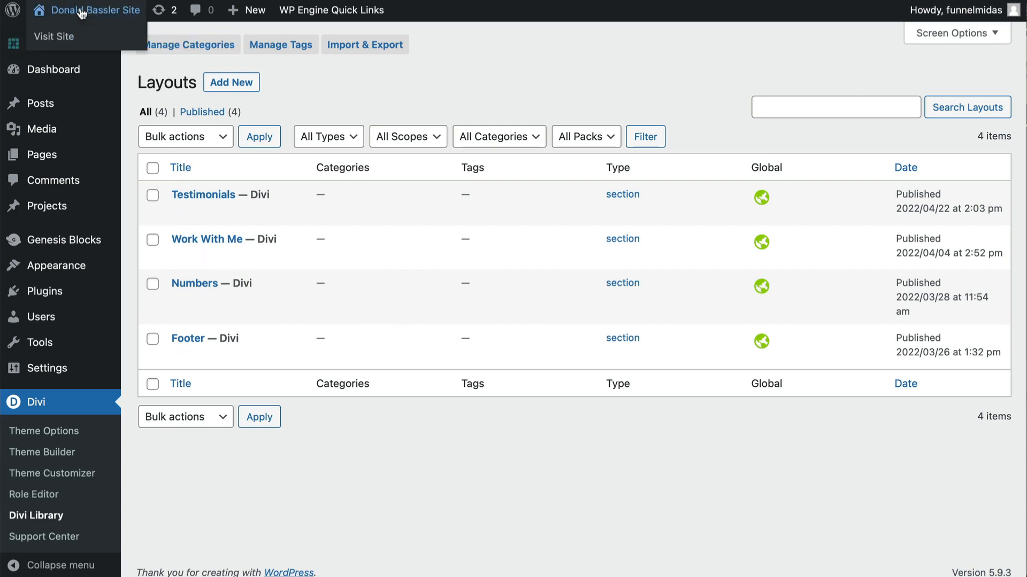
pyautogui.click(55, 38)
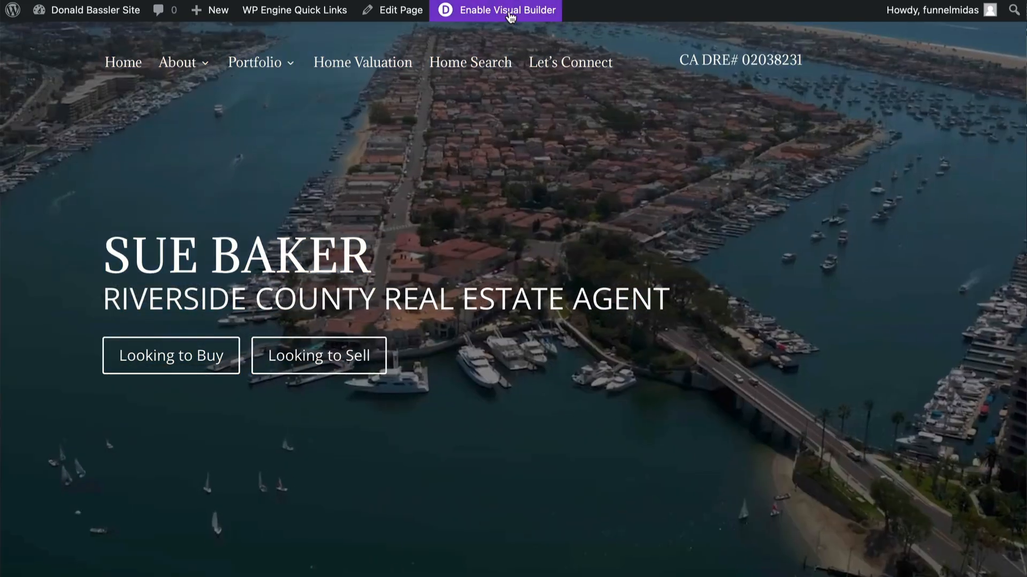
pyautogui.click(510, 16)
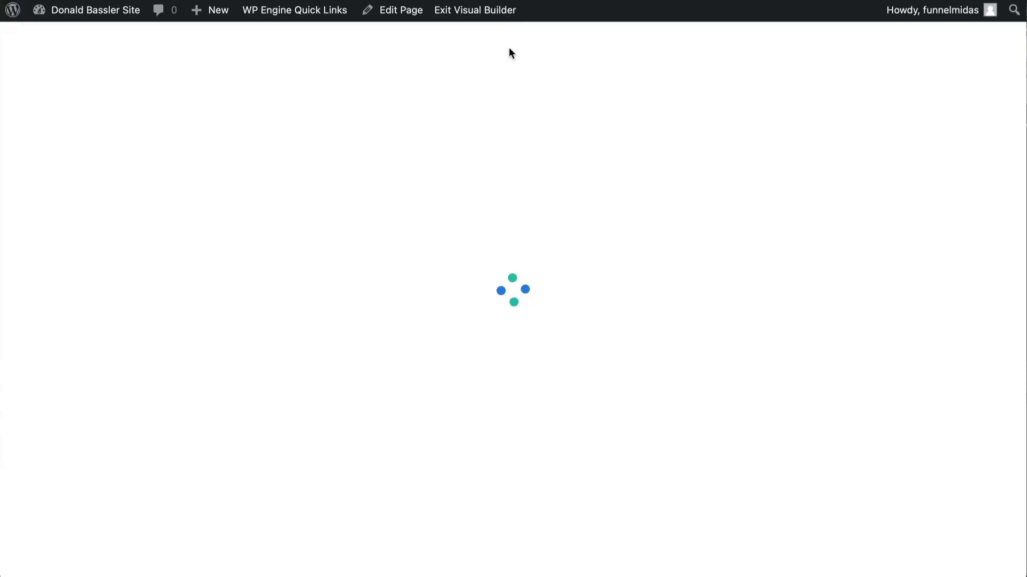
# - Replace the homepage's existing testimonials section with the global Testimonials section from the library
pyautogui.scroll(-5, 576, 251)
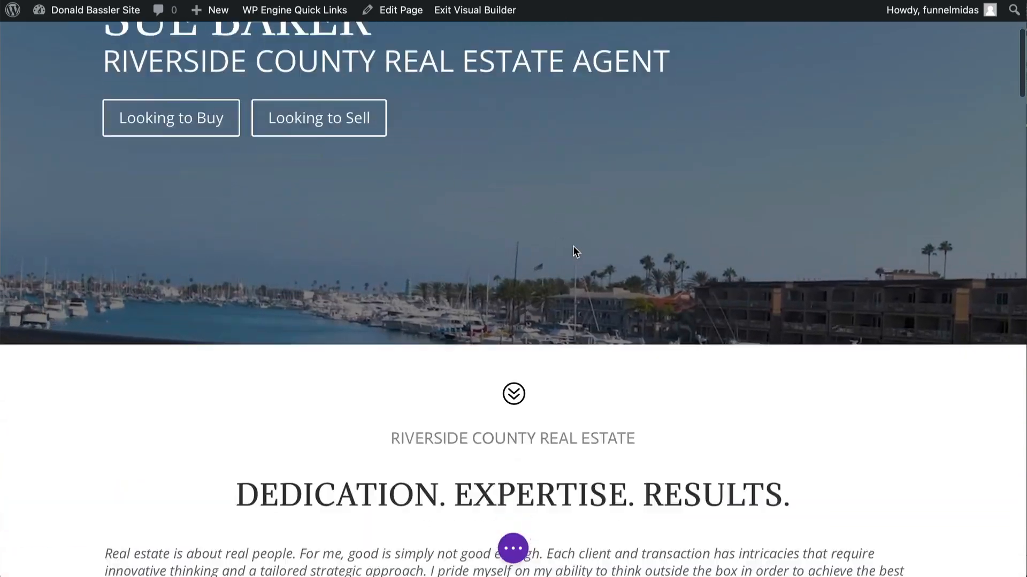
pyautogui.scroll(-10, 574, 247)
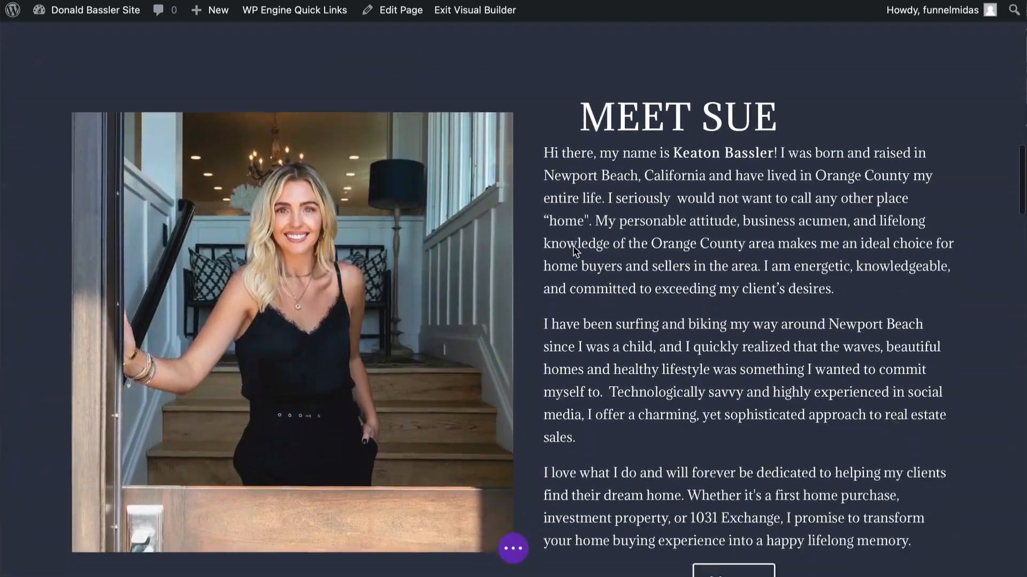
pyautogui.scroll(-10, 572, 247)
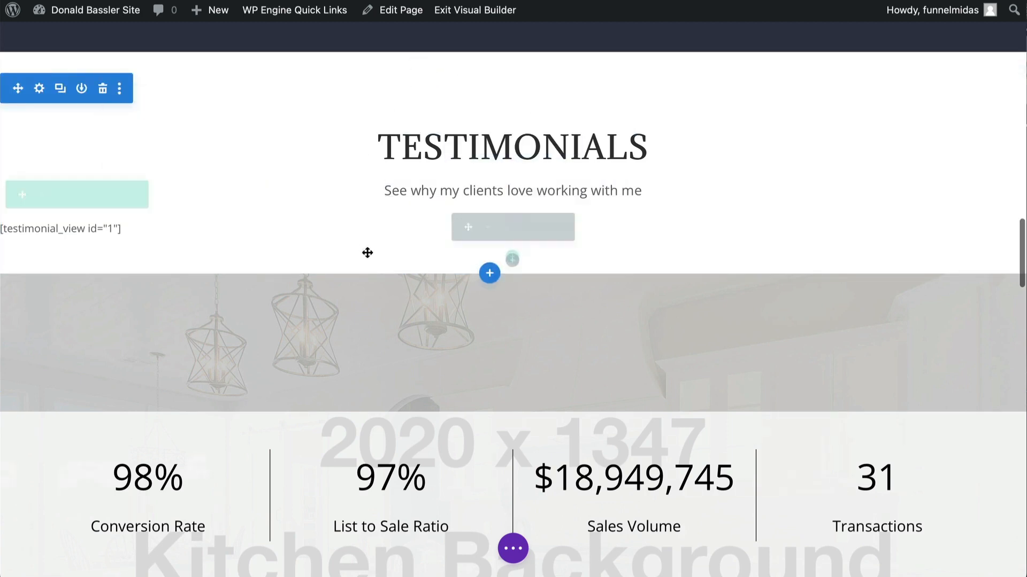
pyautogui.click(490, 275)
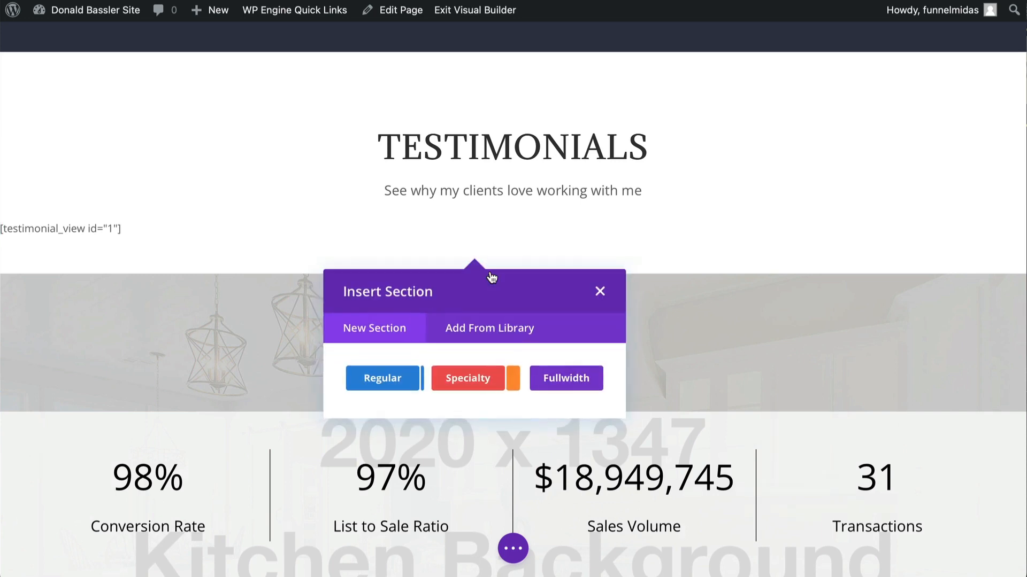
pyautogui.click(489, 329)
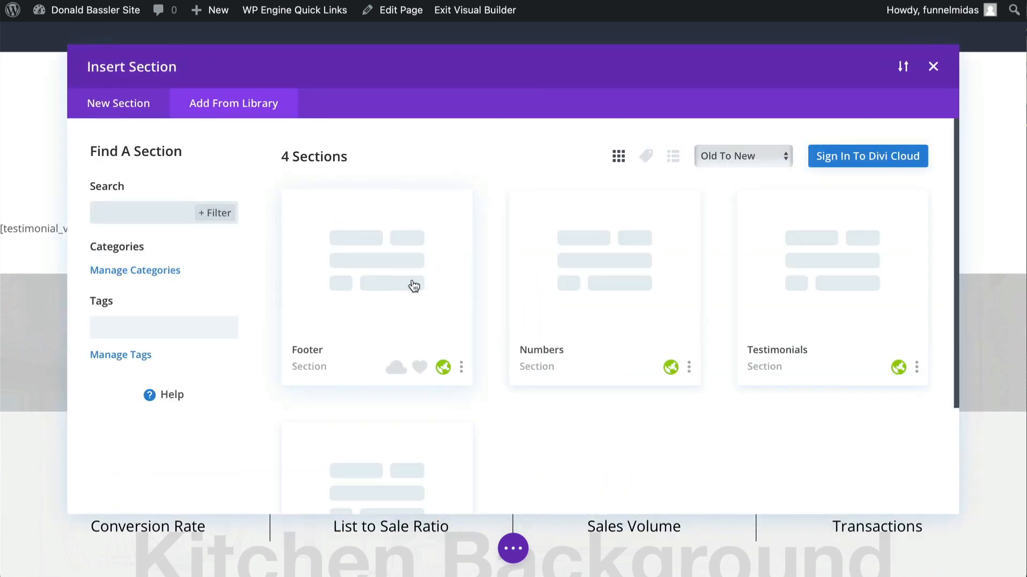
pyautogui.click(825, 300)
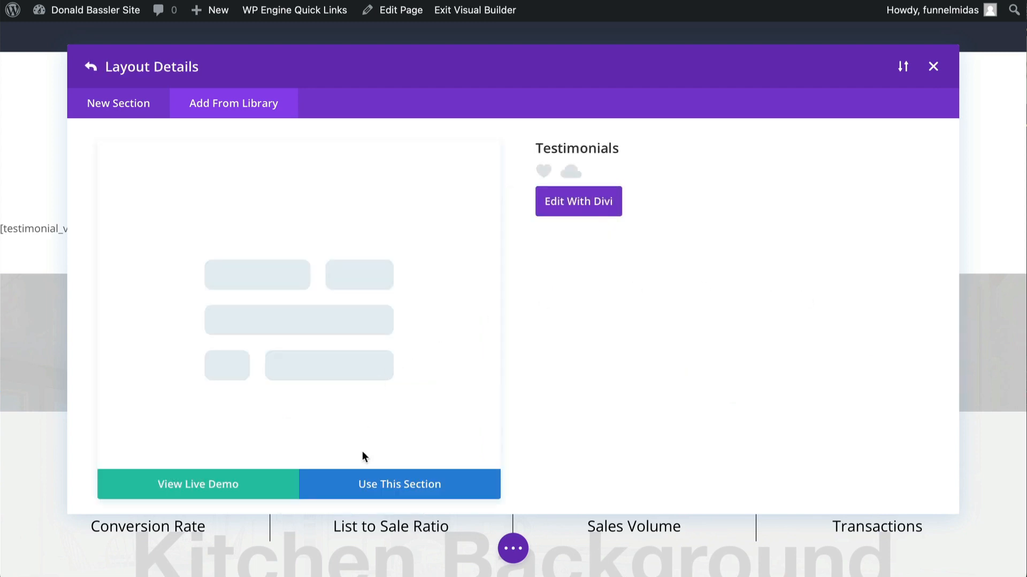
pyautogui.click(392, 485)
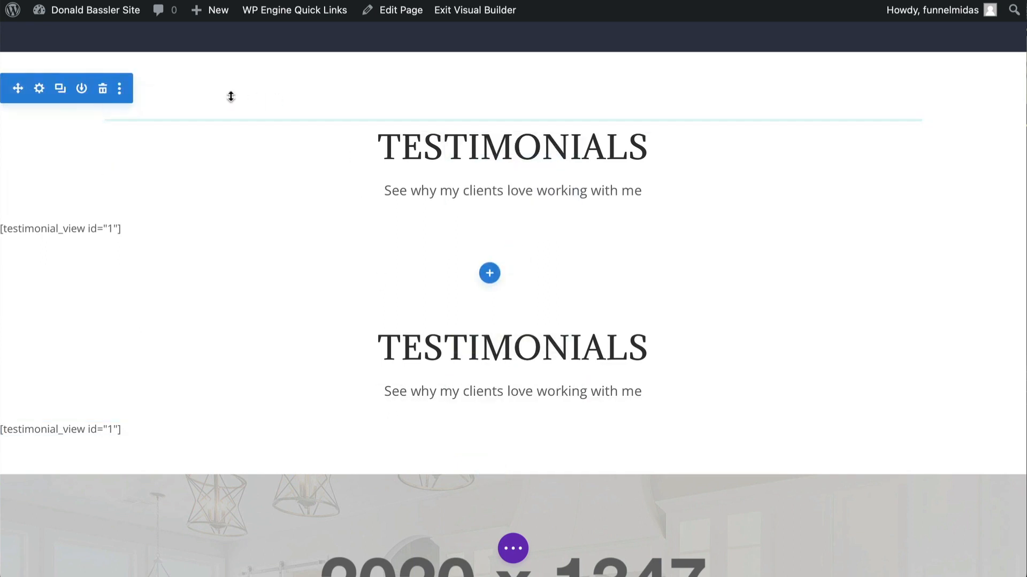
pyautogui.click(104, 89)
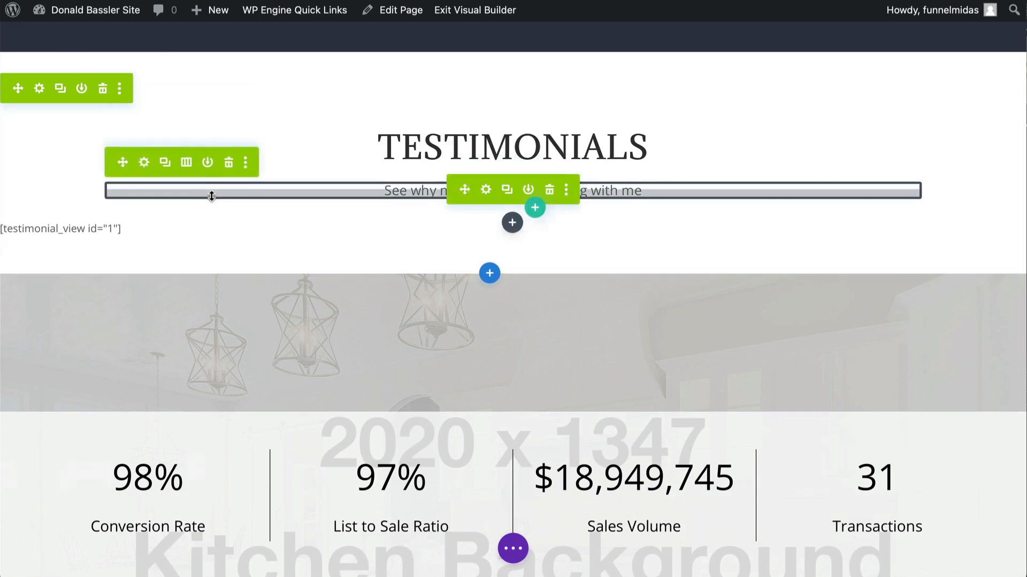
# - Replace the existing numbers section with the global Numbers section from the library
pyautogui.scroll(-4, 211, 196)
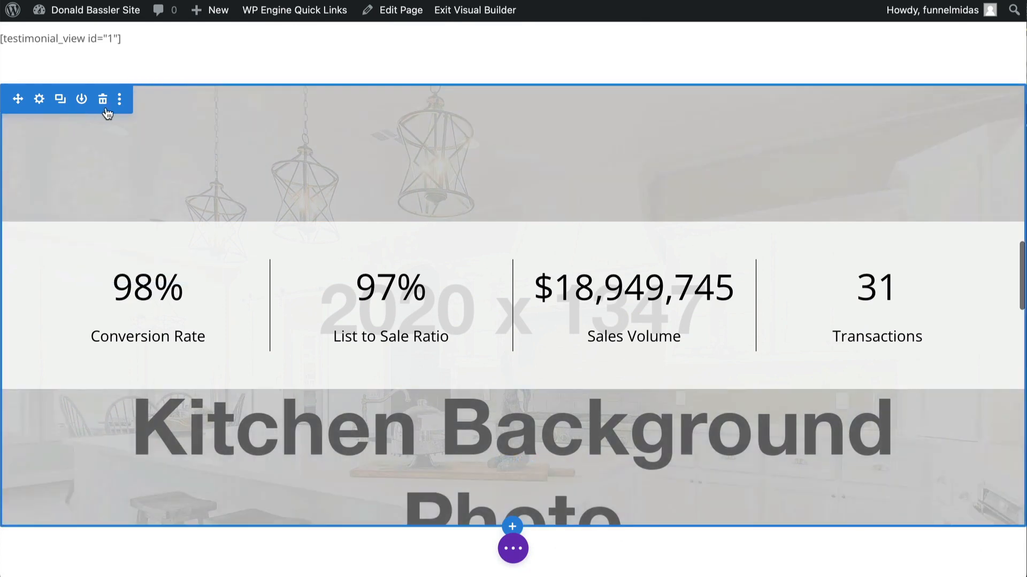
pyautogui.scroll(-2, 403, 399)
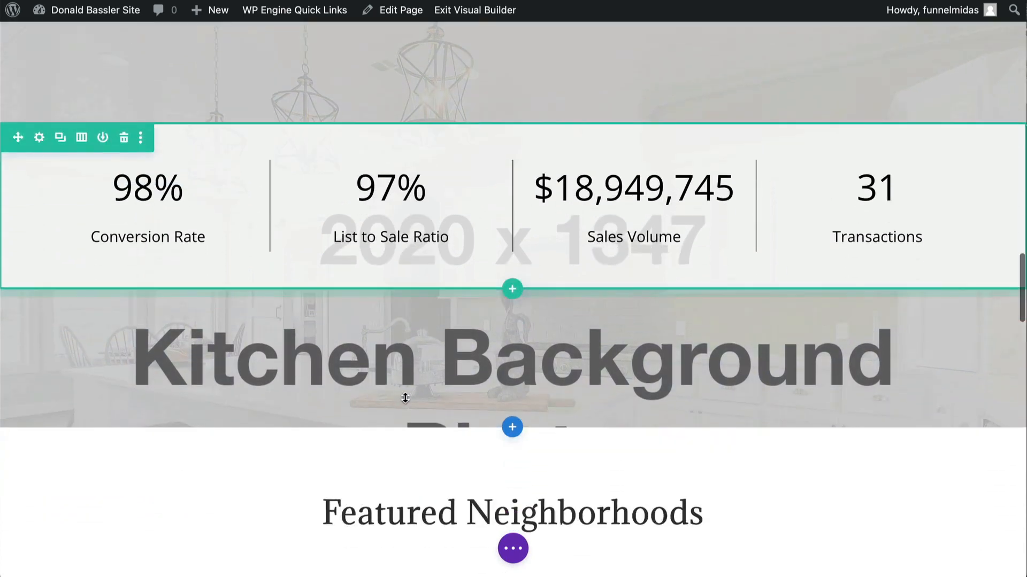
pyautogui.click(513, 429)
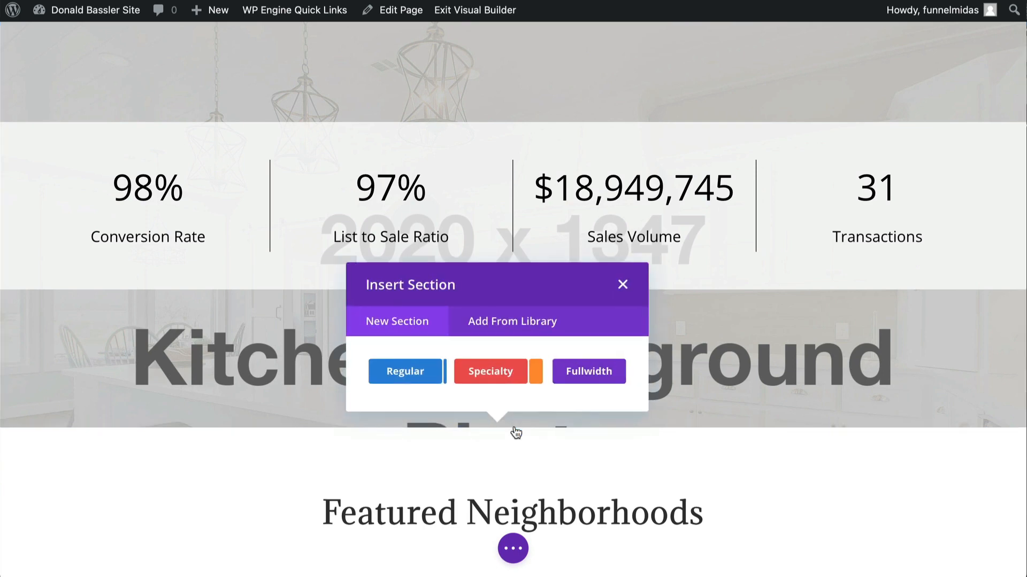
pyautogui.click(509, 324)
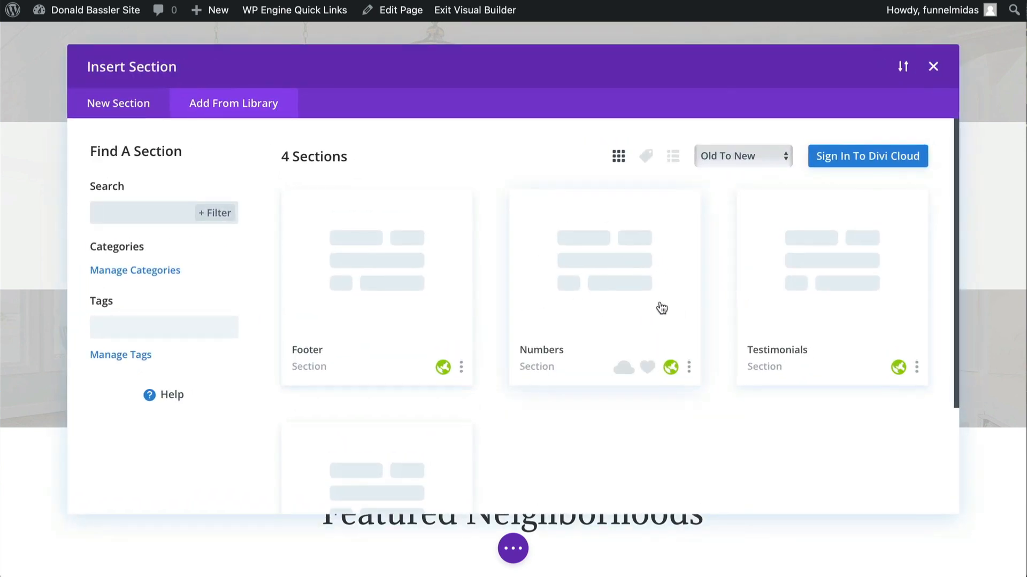
pyautogui.click(587, 290)
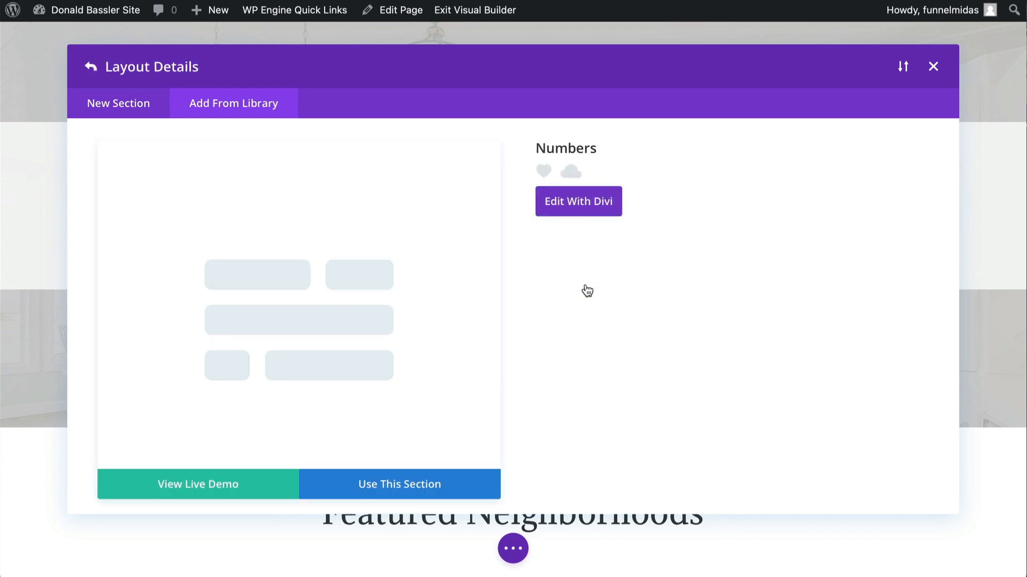
pyautogui.click(390, 488)
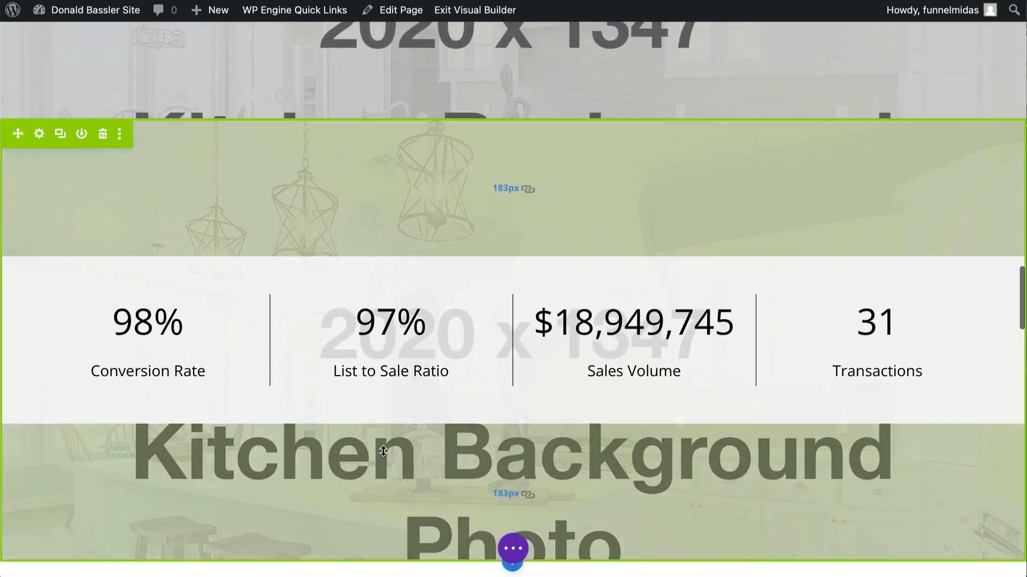
pyautogui.scroll(3, 397, 409)
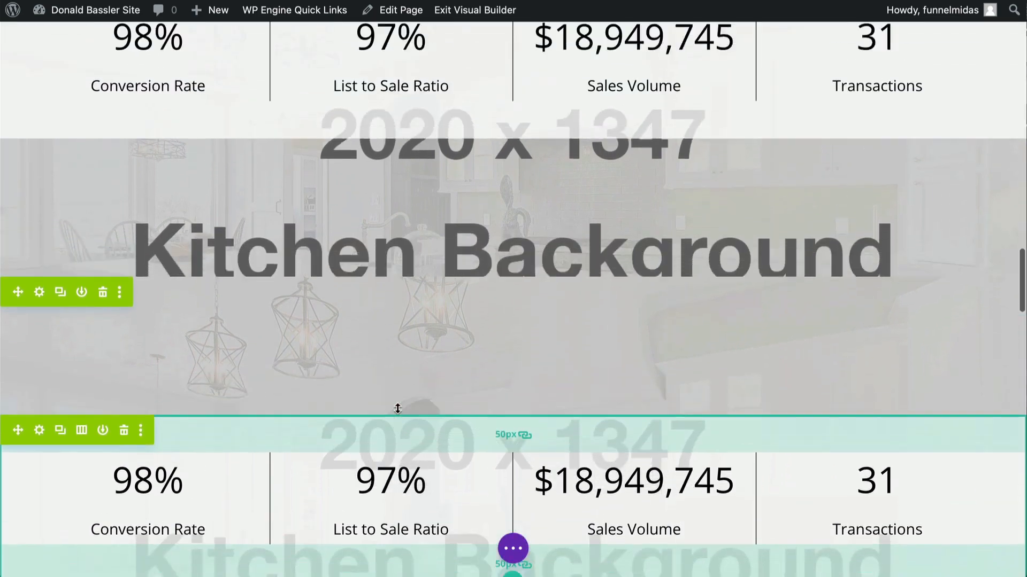
pyautogui.scroll(5, 397, 408)
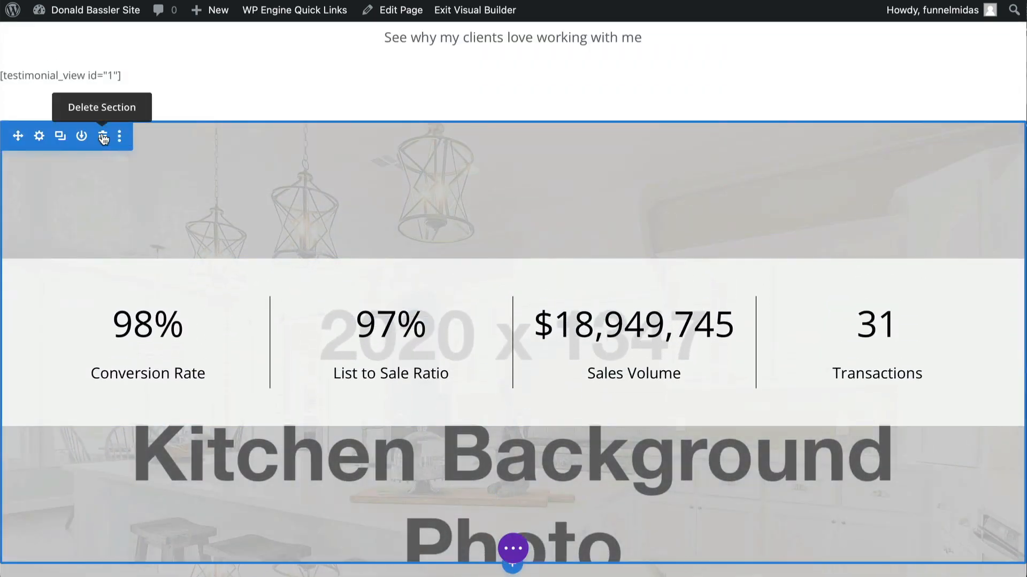
pyautogui.click(103, 138)
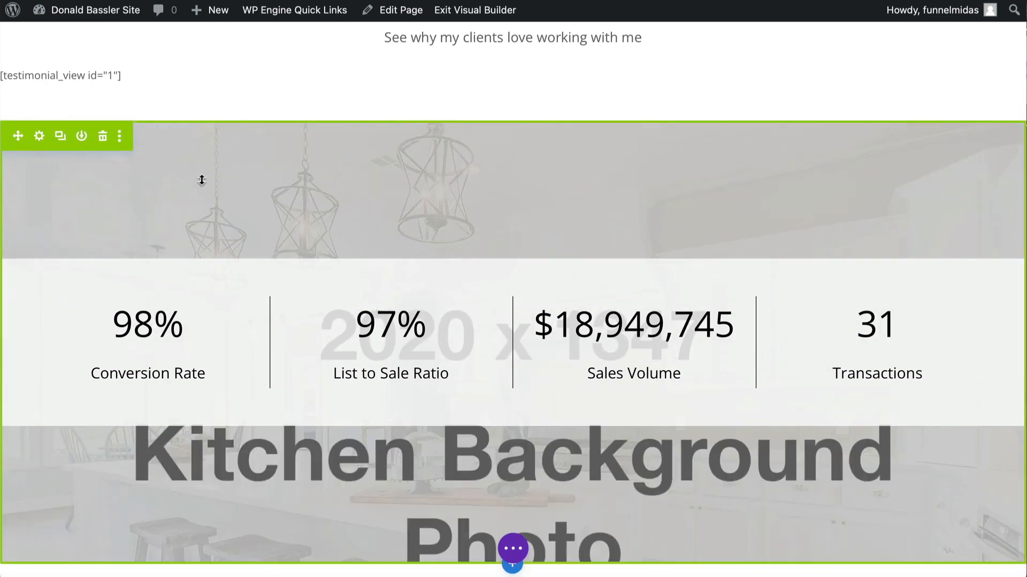
# - Replace the homepage's Work With Keaton section with the global Work With Me section from the library
pyautogui.scroll(-12, 209, 324)
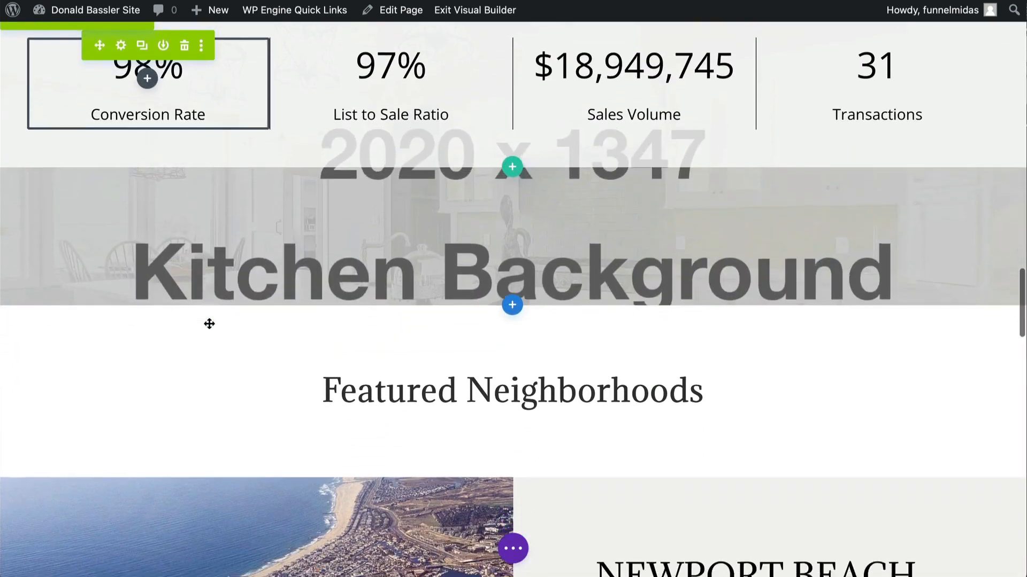
pyautogui.scroll(-15, 209, 324)
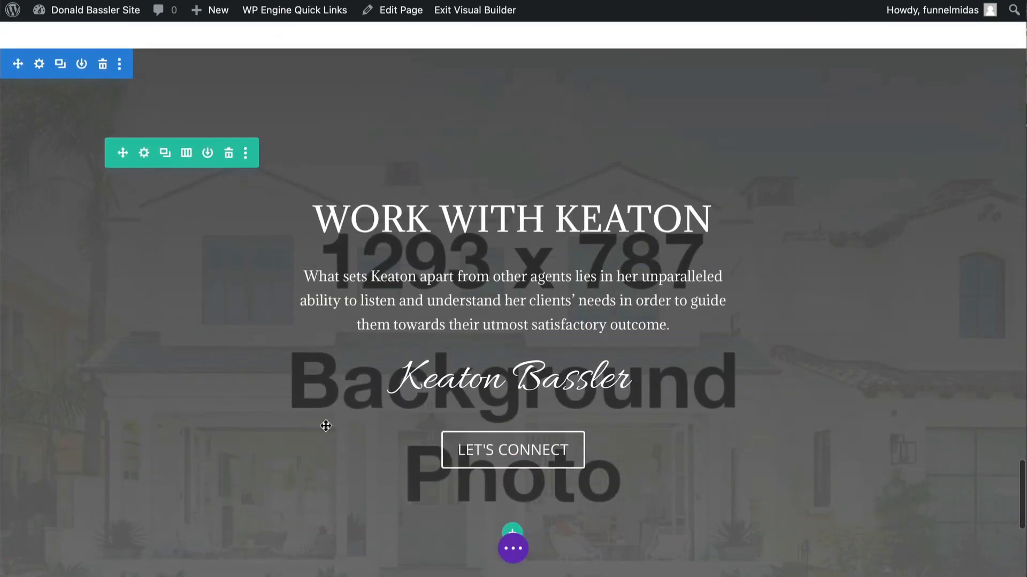
pyautogui.scroll(-3, 409, 452)
pyautogui.scroll(-2, 484, 478)
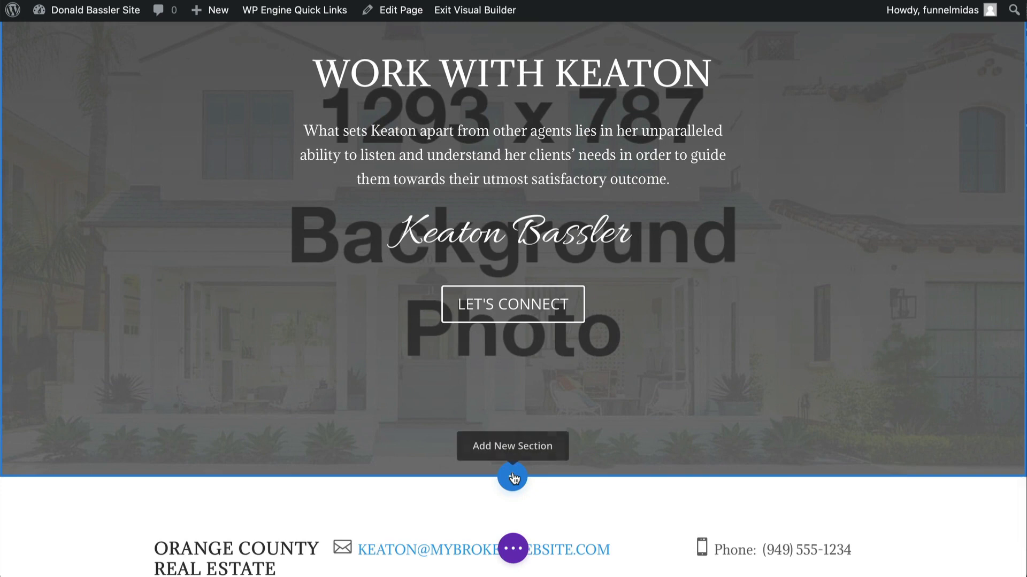
pyautogui.click(513, 478)
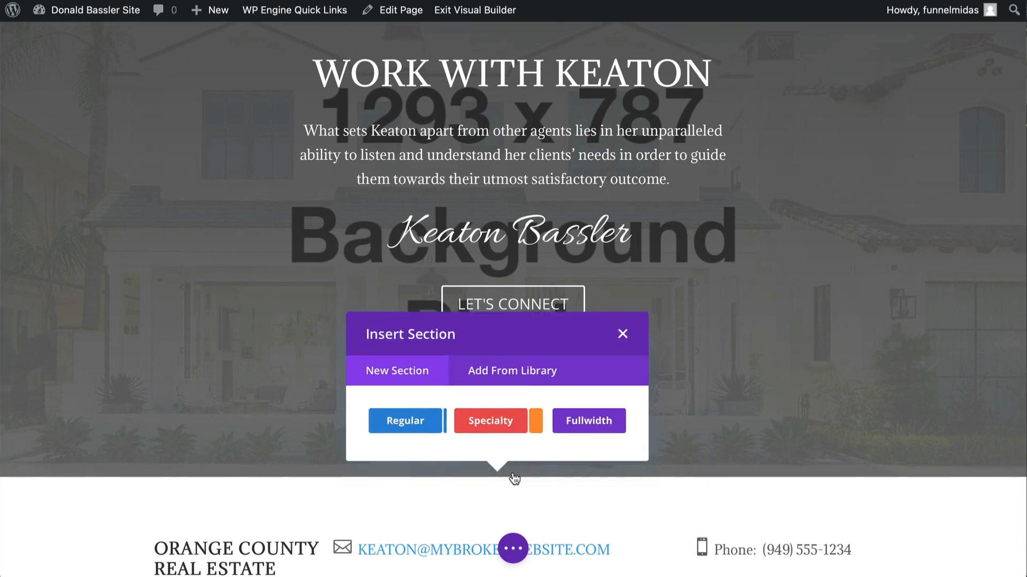
pyautogui.click(521, 372)
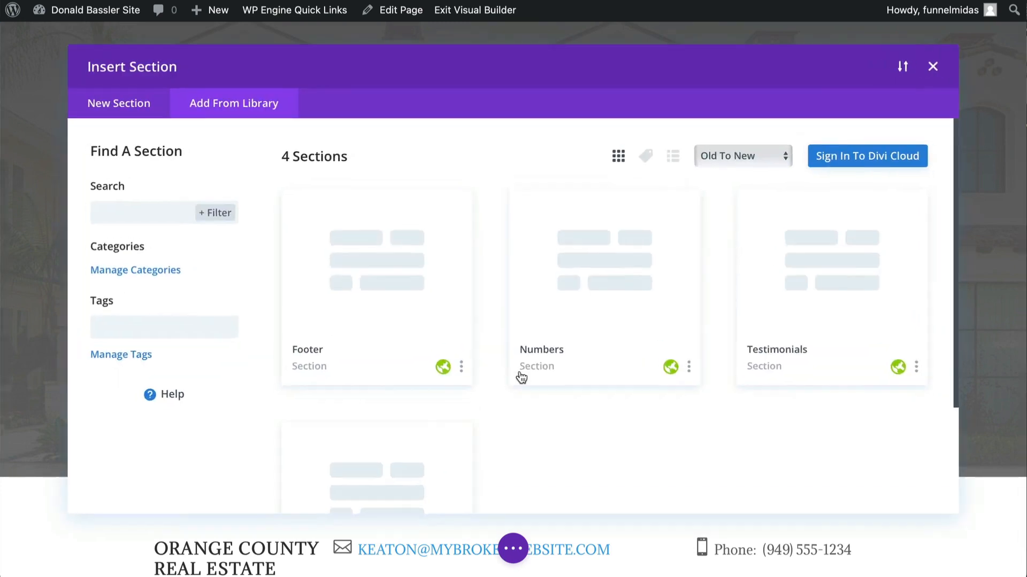
pyautogui.scroll(-3, 521, 378)
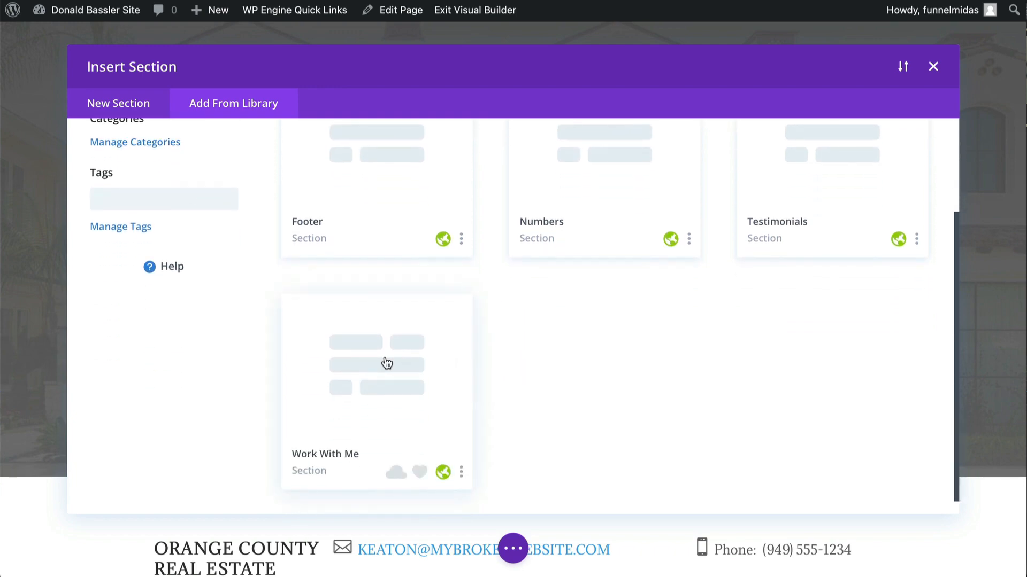
pyautogui.click(386, 363)
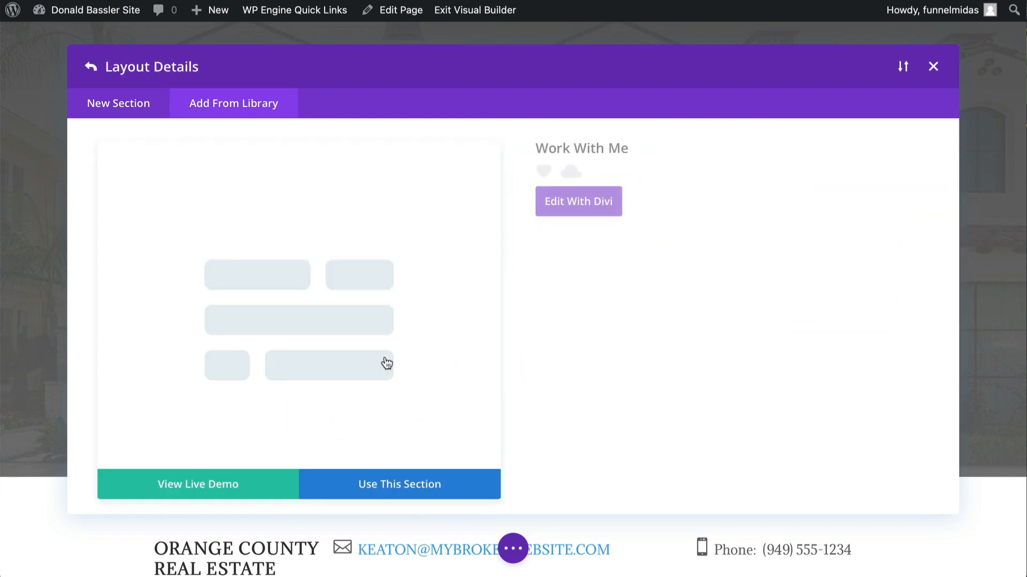
pyautogui.click(378, 484)
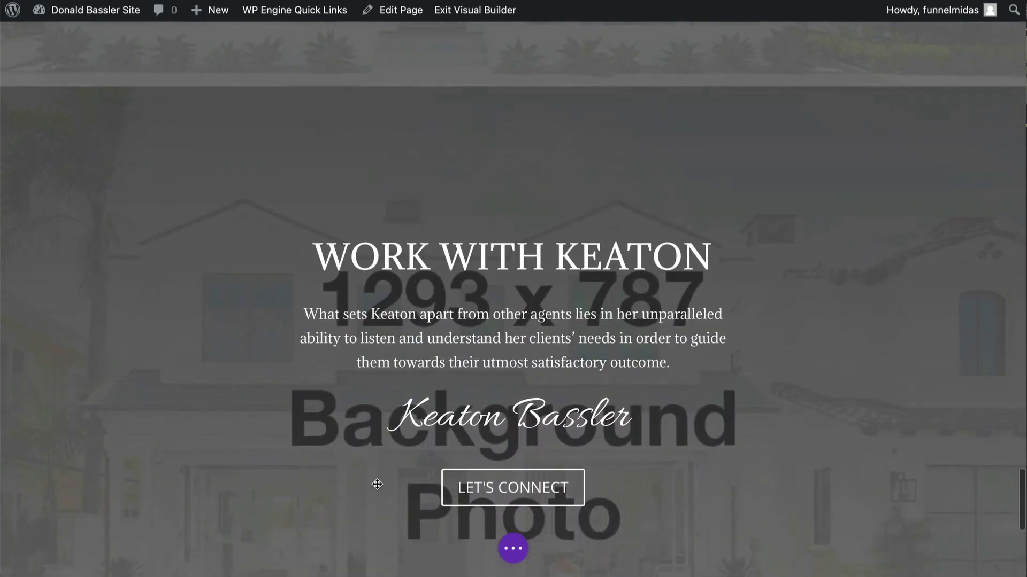
pyautogui.scroll(10, 338, 286)
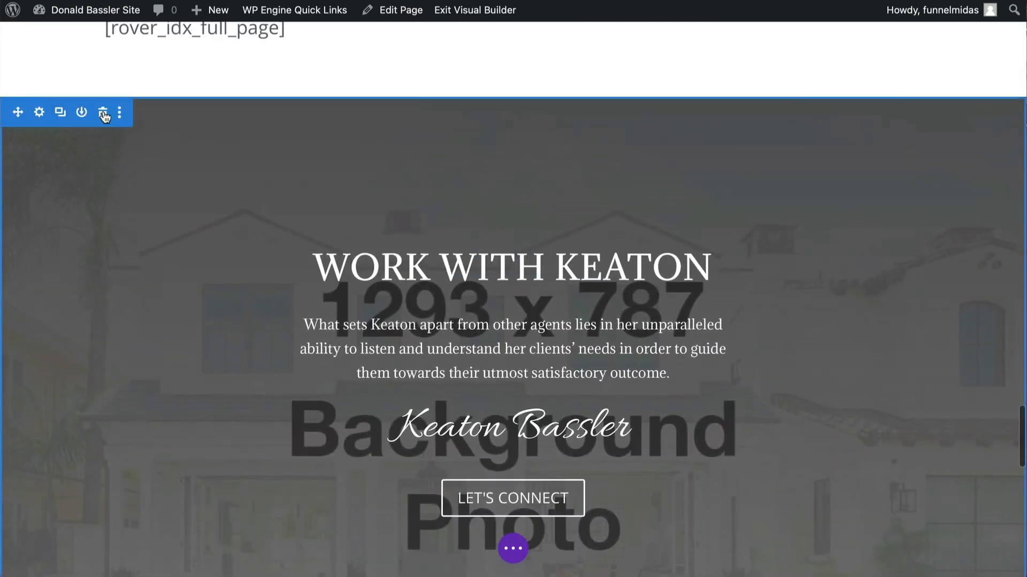
pyautogui.scroll(-9, 203, 160)
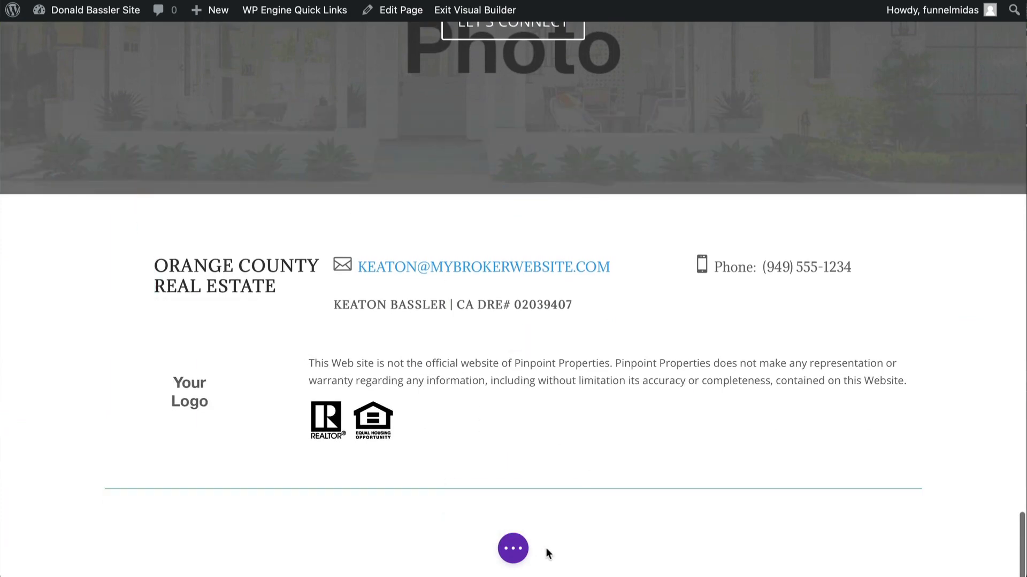
# - Replace the homepage's footer section with the global Footer section from the library
pyautogui.moveTo(491, 510)
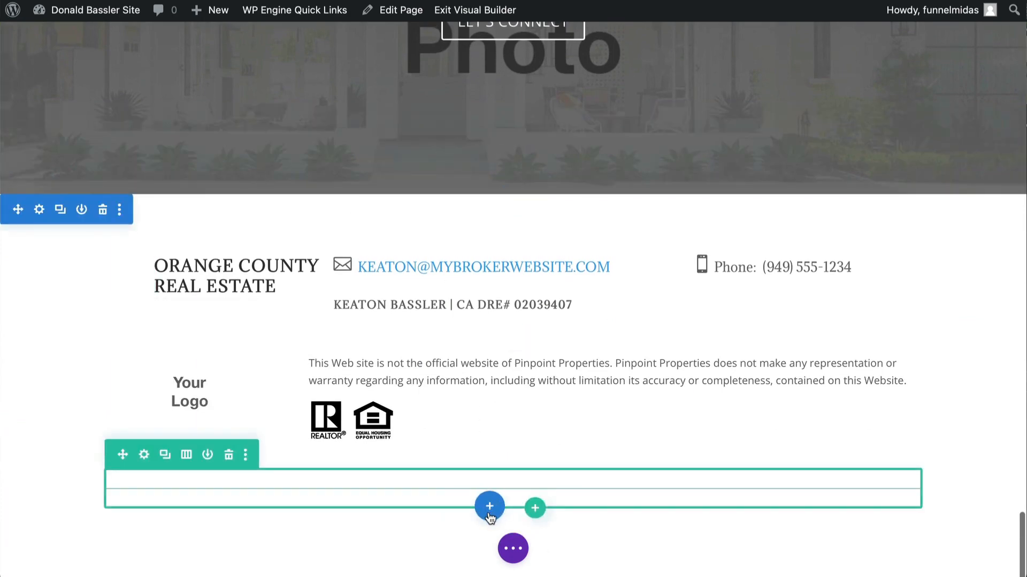
pyautogui.click(489, 508)
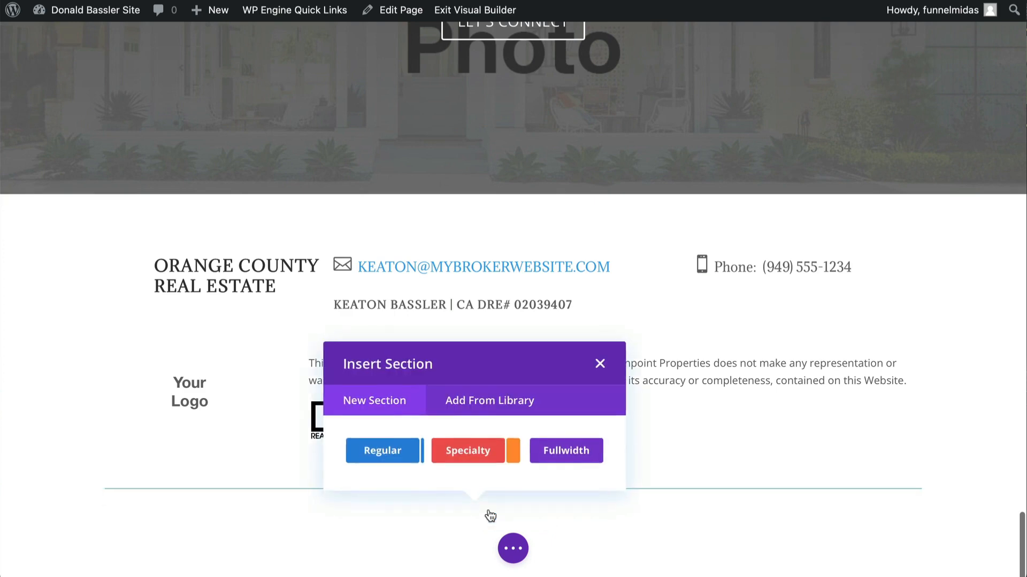
pyautogui.click(493, 405)
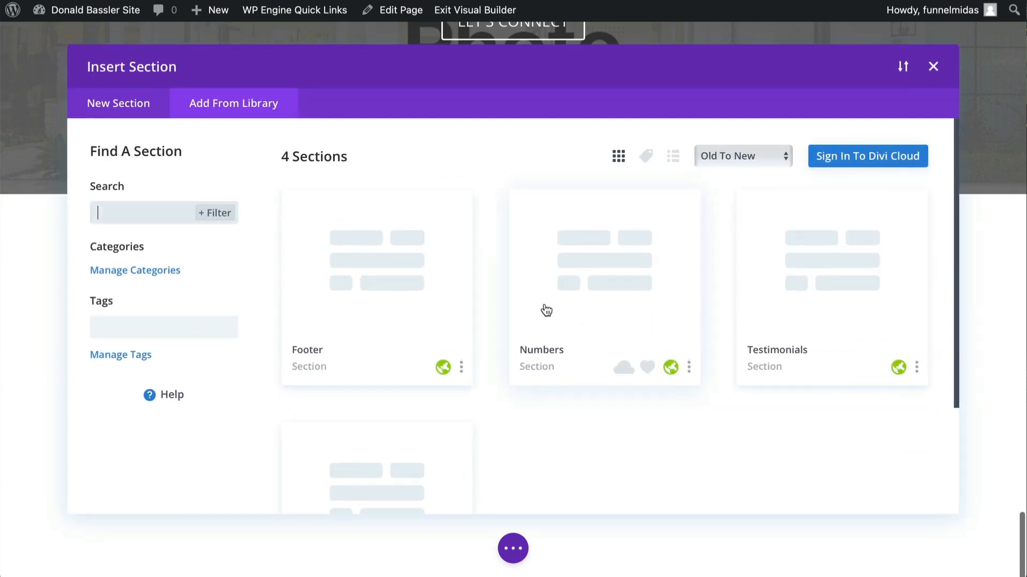
pyautogui.click(382, 291)
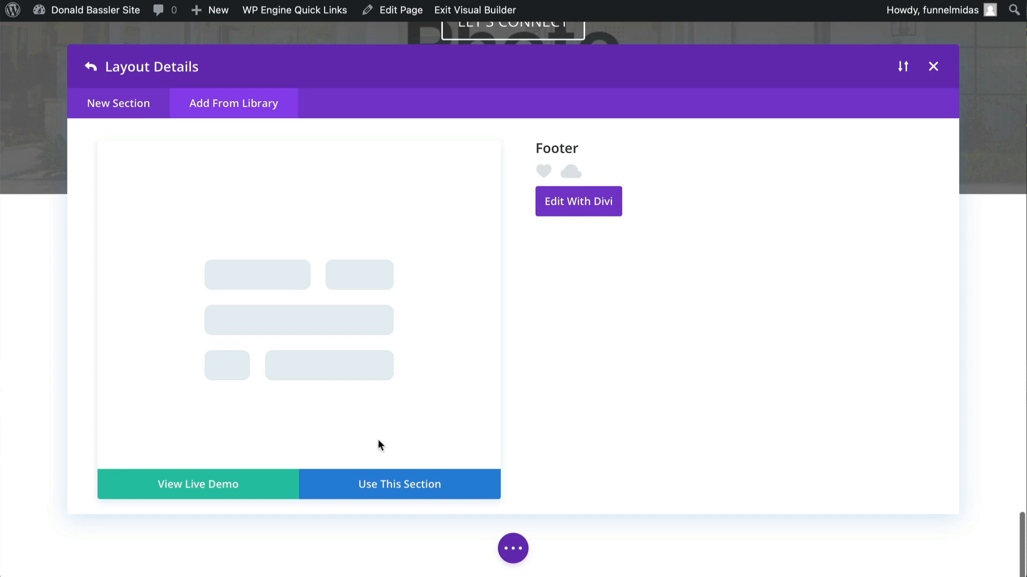
pyautogui.click(381, 488)
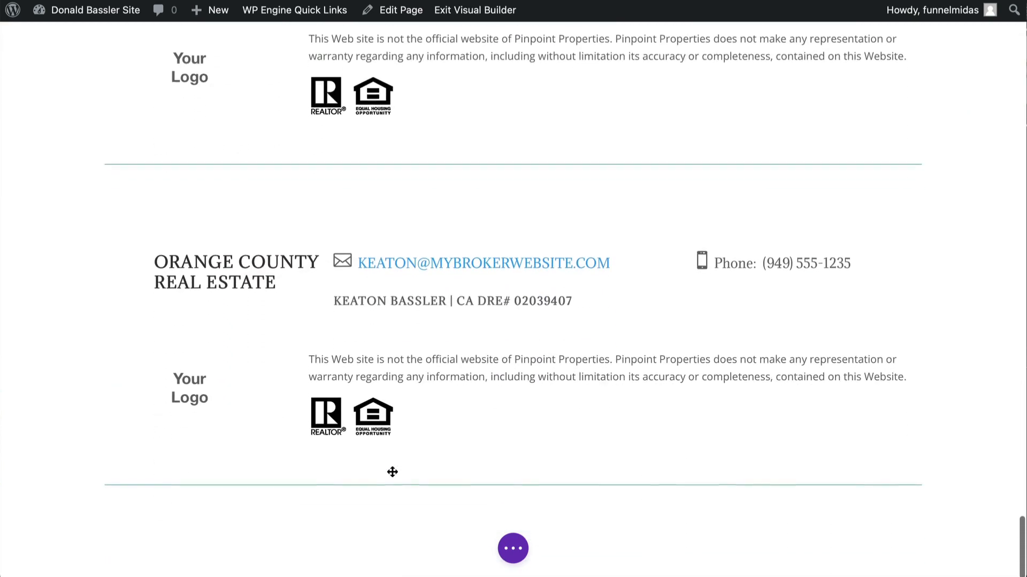
pyautogui.scroll(5, 277, 221)
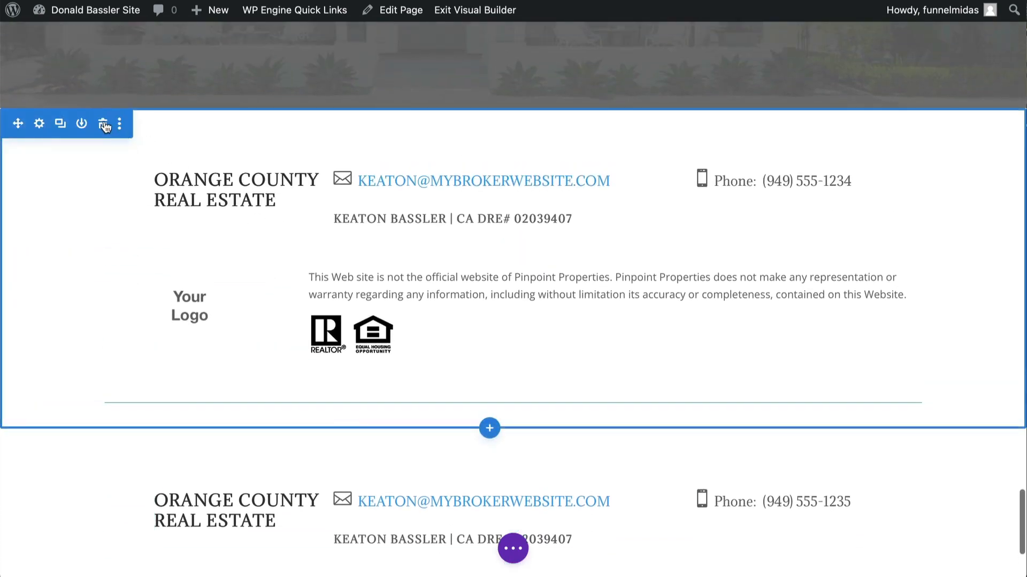
pyautogui.click(104, 127)
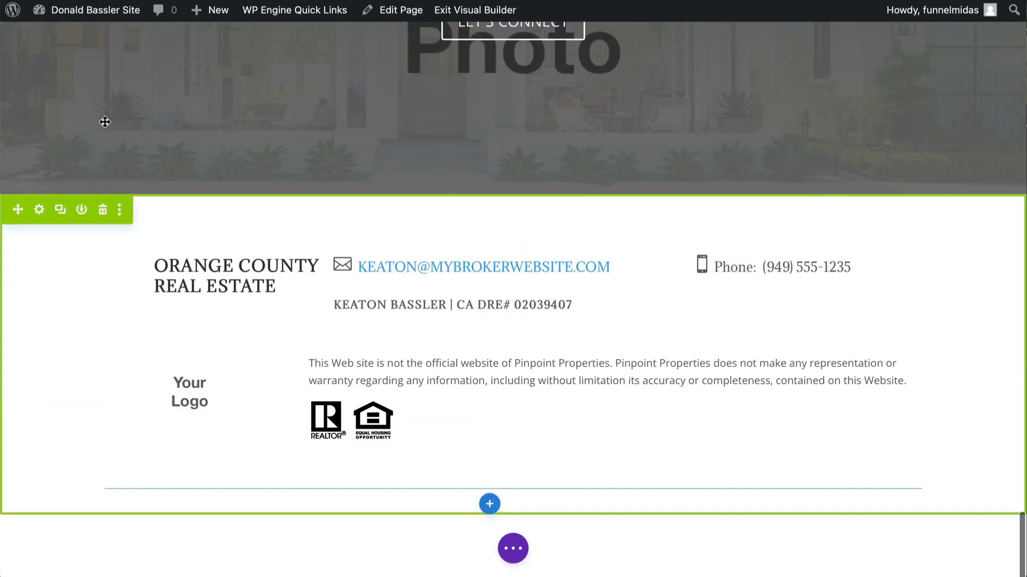
# - Exit the Visual Builder on the homepage
pyautogui.click(513, 548)
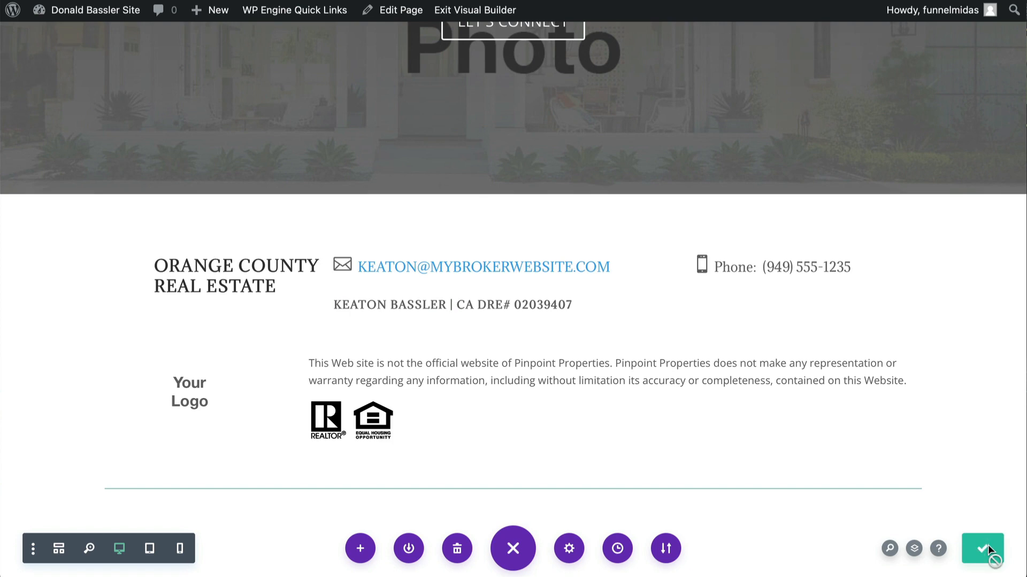
pyautogui.scroll(15, 848, 427)
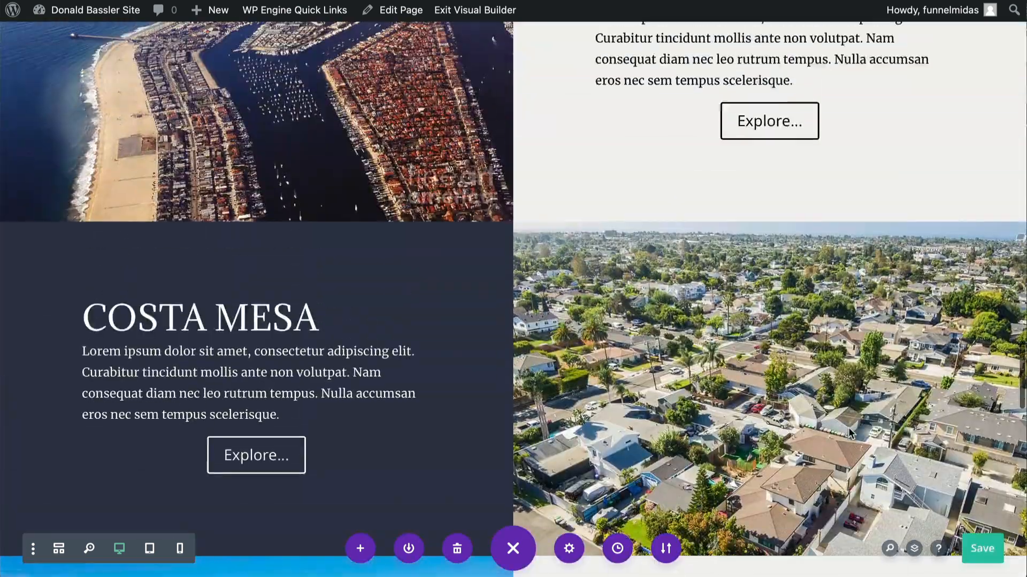
pyautogui.scroll(20, 848, 428)
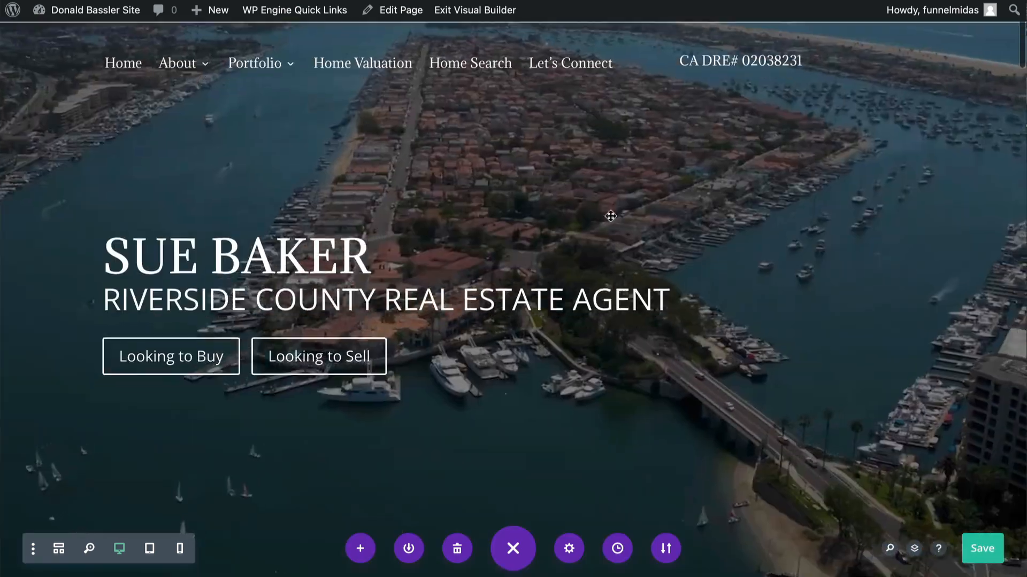
pyautogui.click(486, 11)
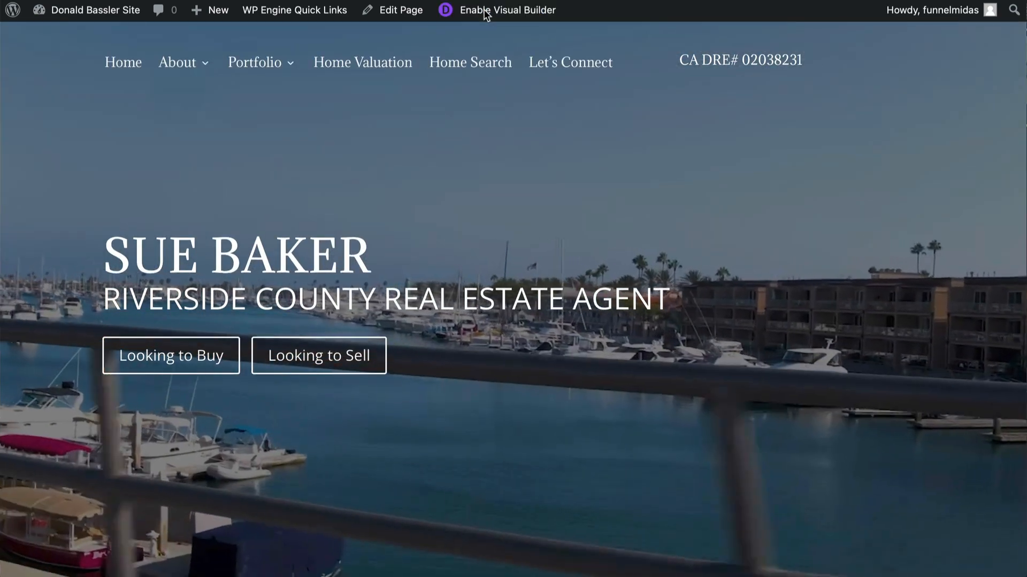
# - Open the About page and enable the Visual Builder on it
pyautogui.moveTo(187, 64)
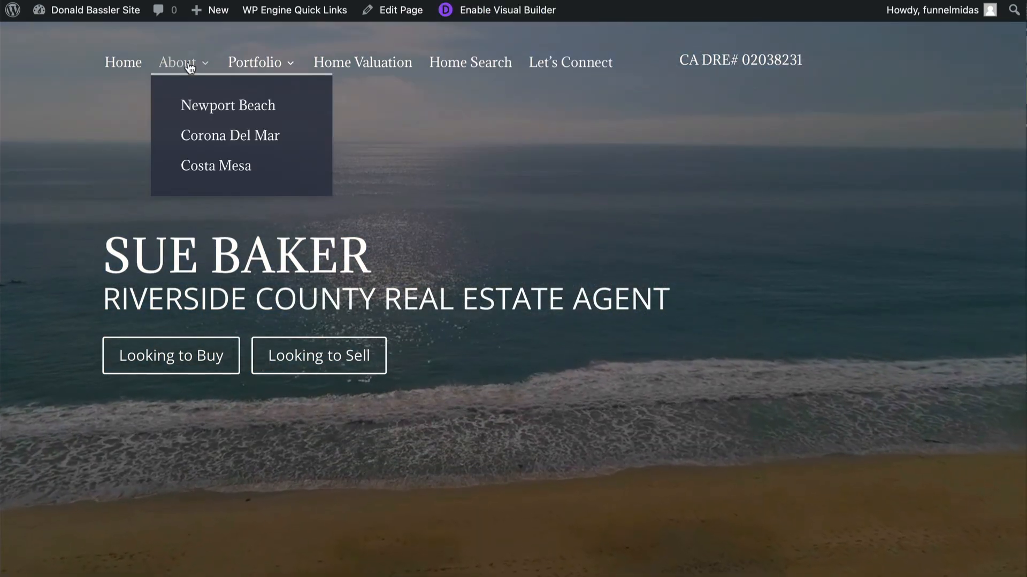
pyautogui.click(182, 63)
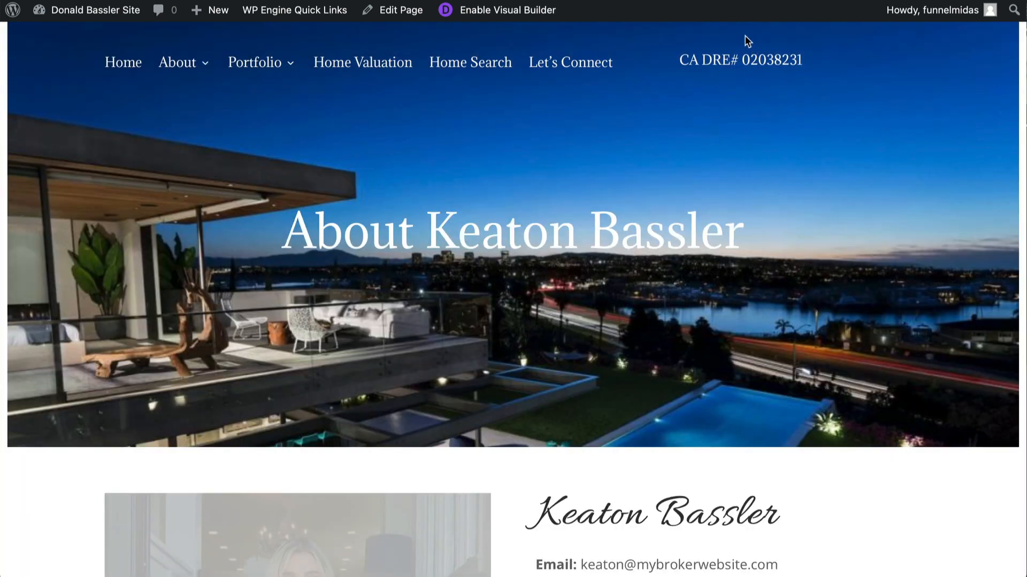
pyautogui.click(483, 16)
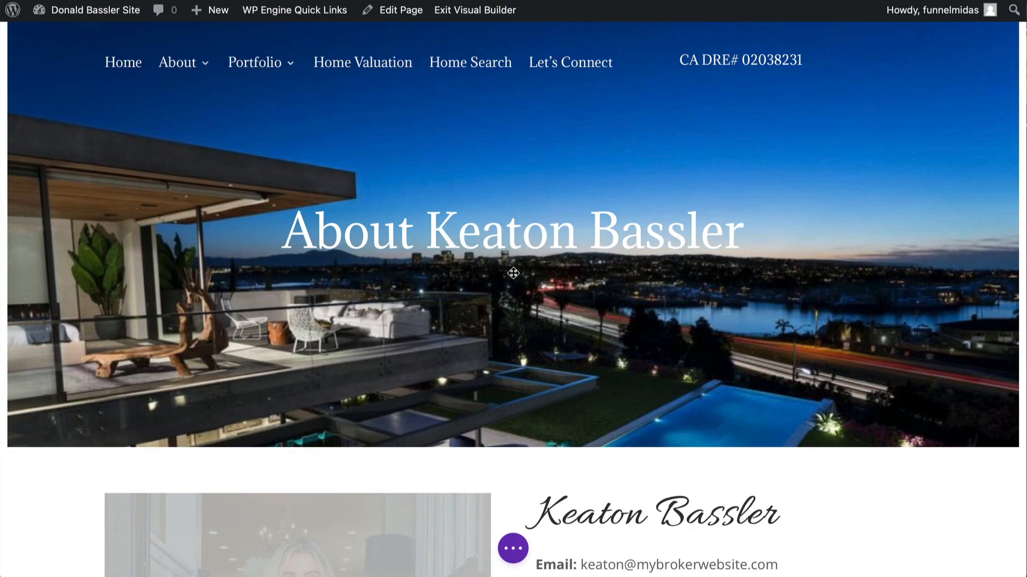
# - Replace the About page's numbers section with the global Numbers section from the library
pyautogui.scroll(-8, 513, 271)
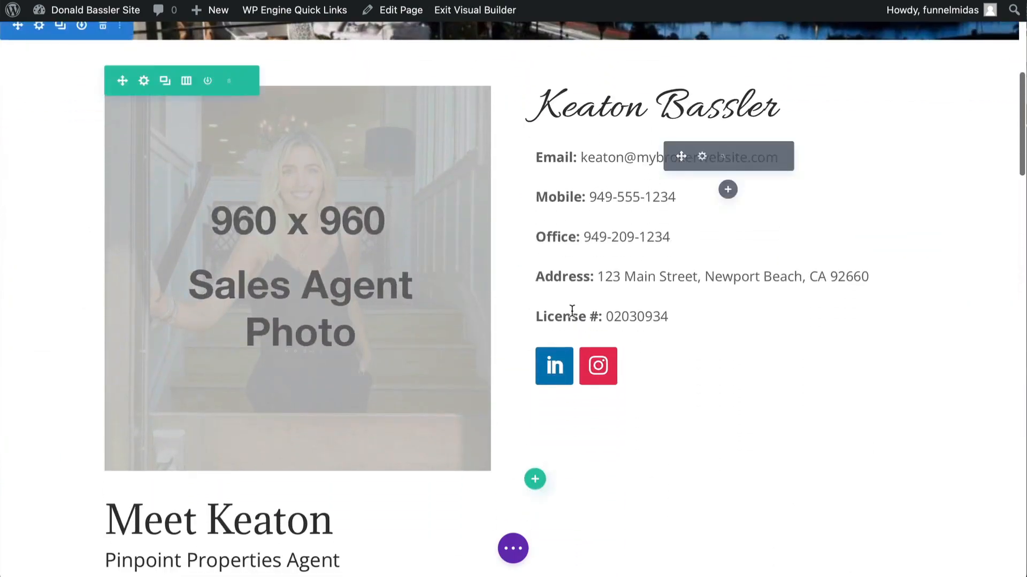
pyautogui.scroll(-9, 572, 310)
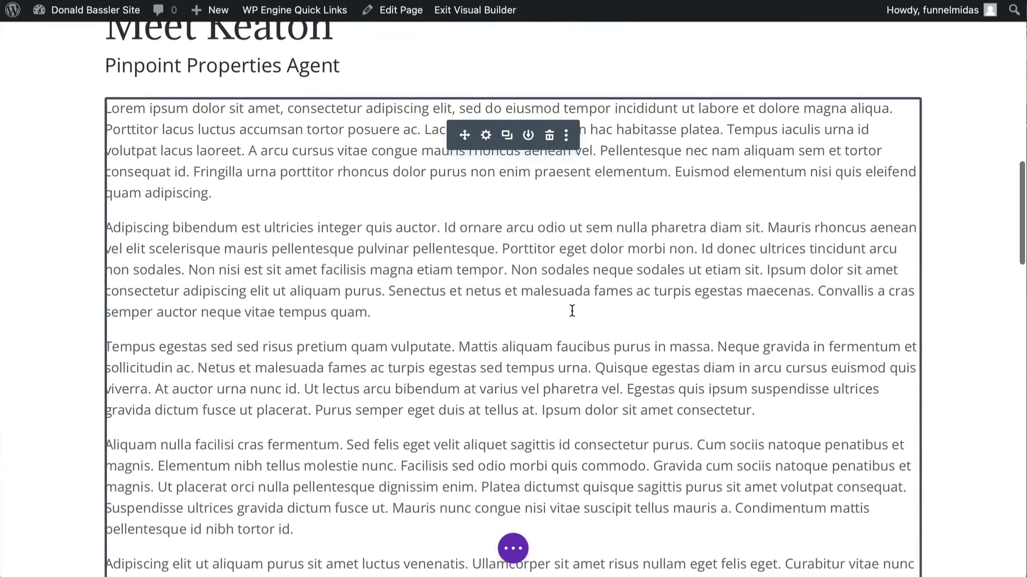
pyautogui.scroll(-10, 571, 310)
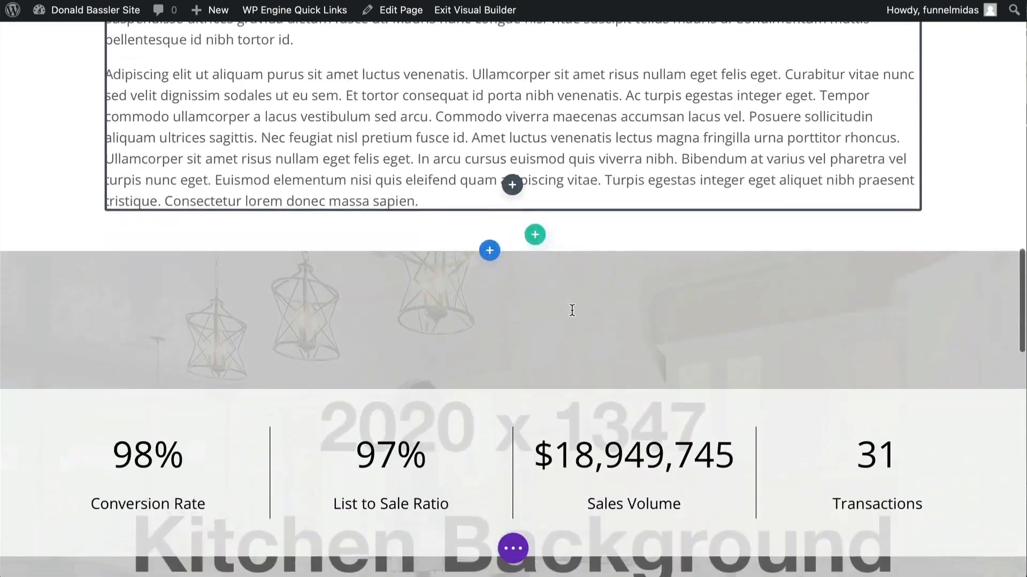
pyautogui.scroll(8, 572, 310)
pyautogui.scroll(-6, 572, 310)
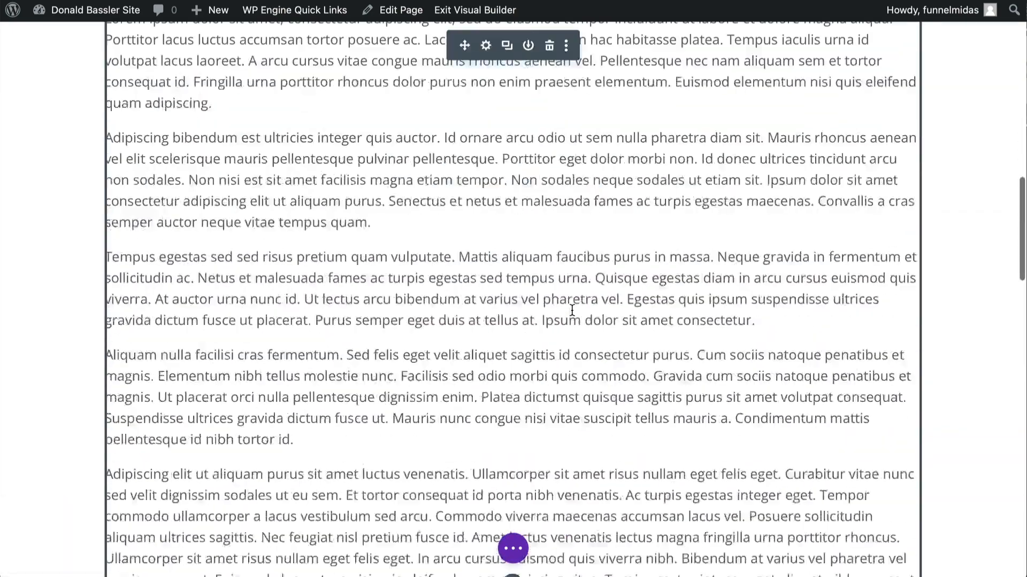
pyautogui.scroll(-6, 571, 310)
pyautogui.scroll(2, 571, 310)
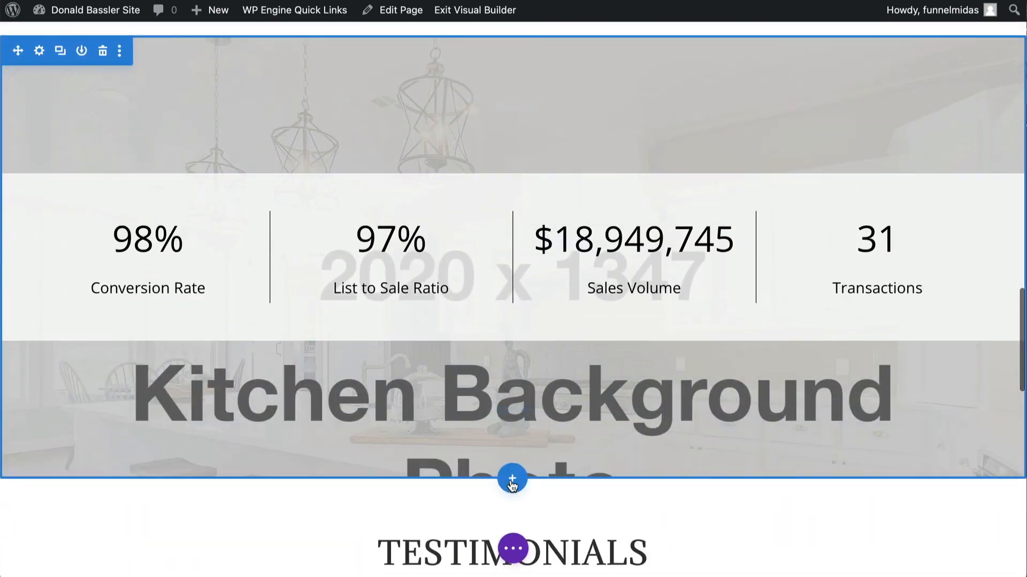
pyautogui.click(512, 478)
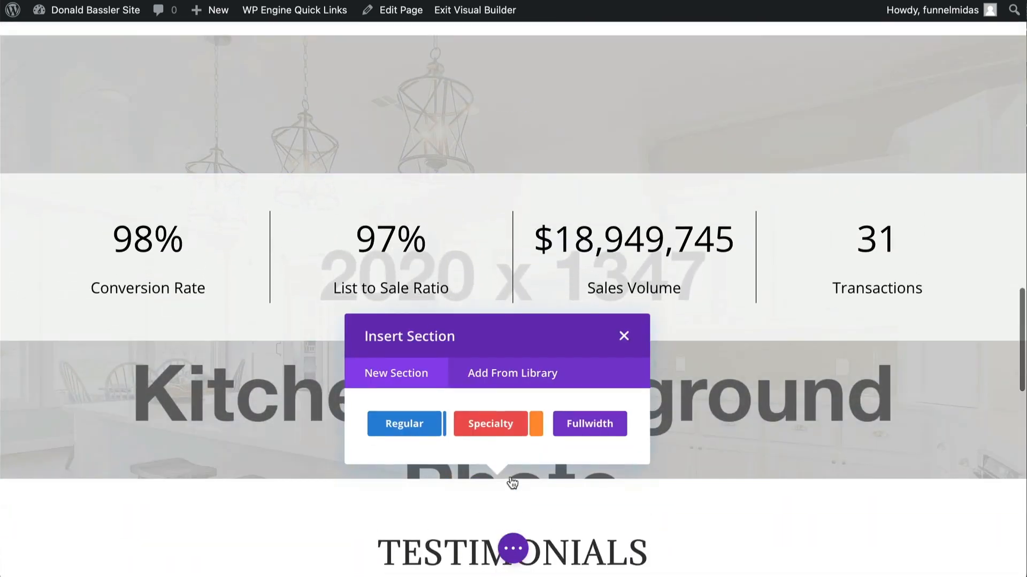
pyautogui.click(497, 373)
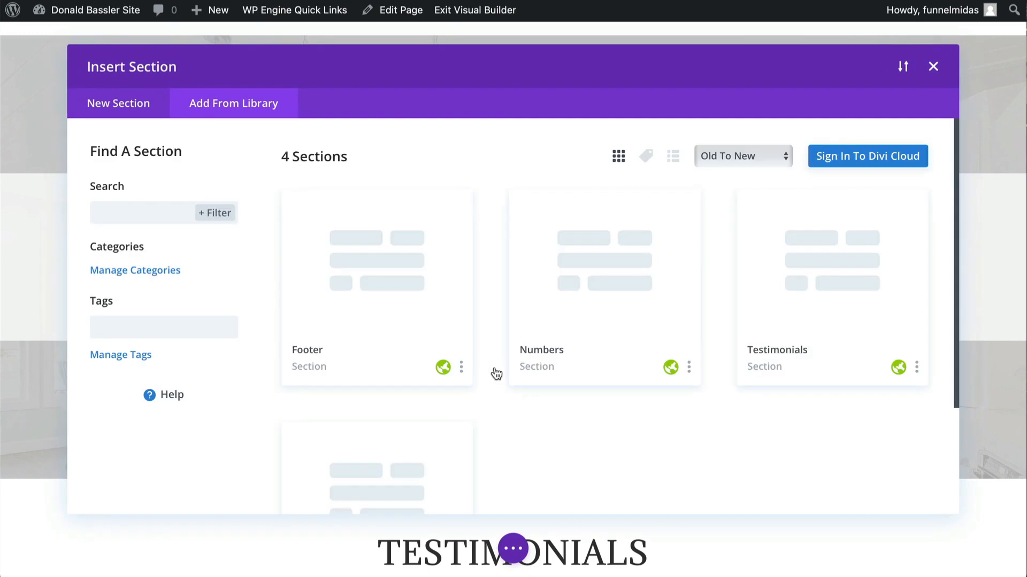
pyautogui.click(603, 295)
pyautogui.click(407, 484)
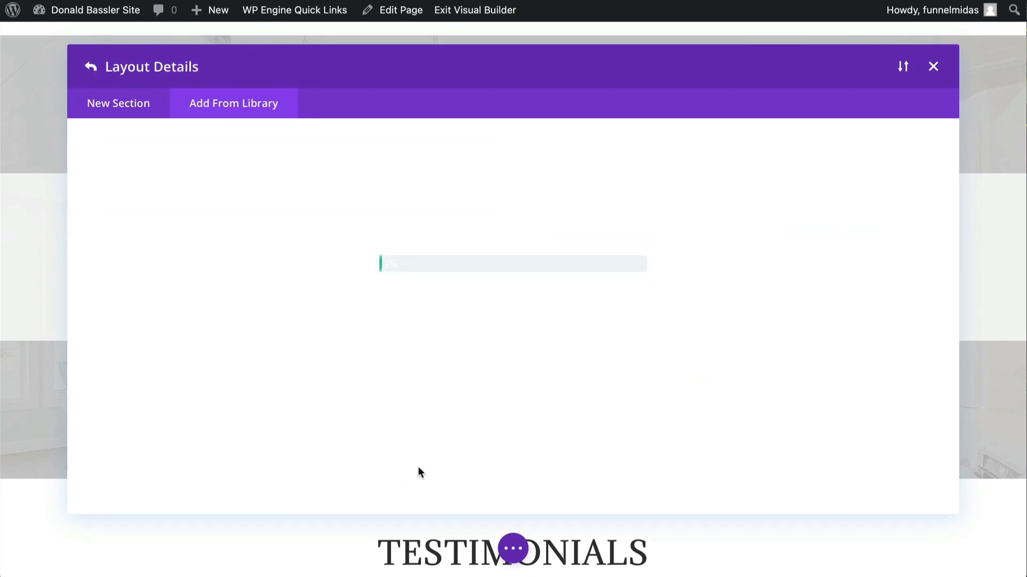
pyautogui.scroll(-1, 468, 438)
pyautogui.scroll(2, 467, 438)
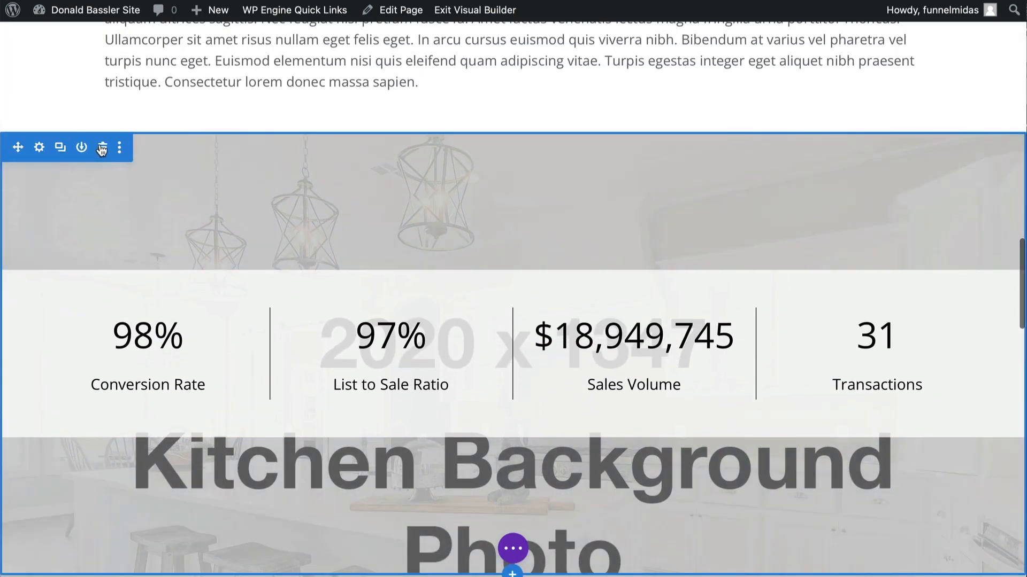
pyautogui.click(102, 148)
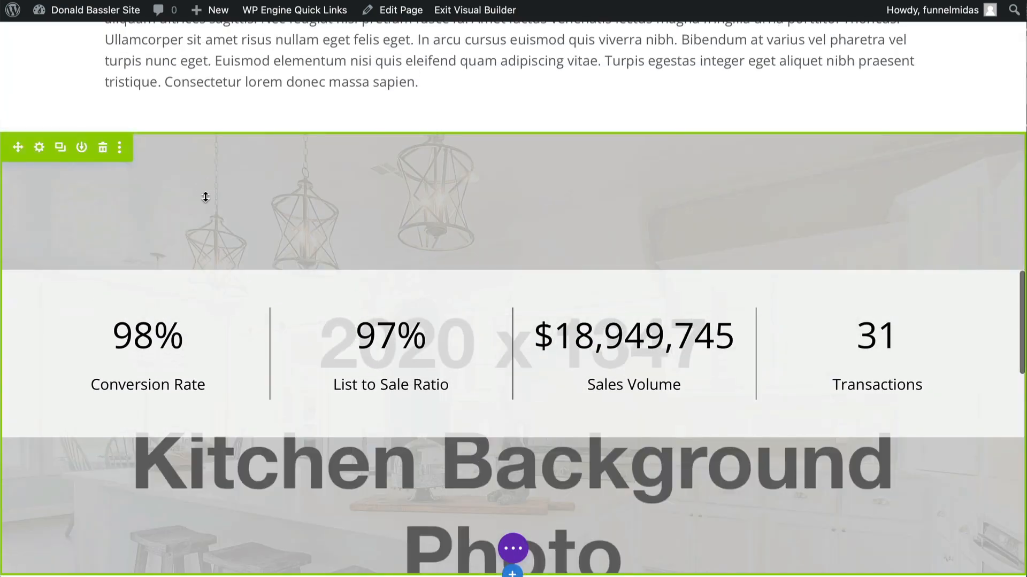
pyautogui.scroll(-10, 205, 197)
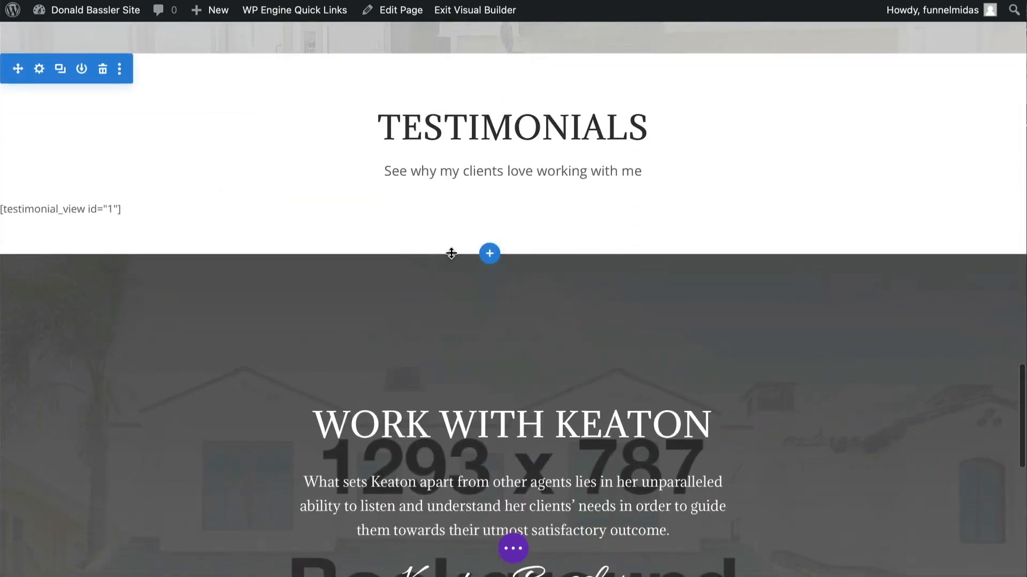
# - Insert the global Testimonials section from the library below the About page's testimonials section and delete the old one
pyautogui.click(488, 257)
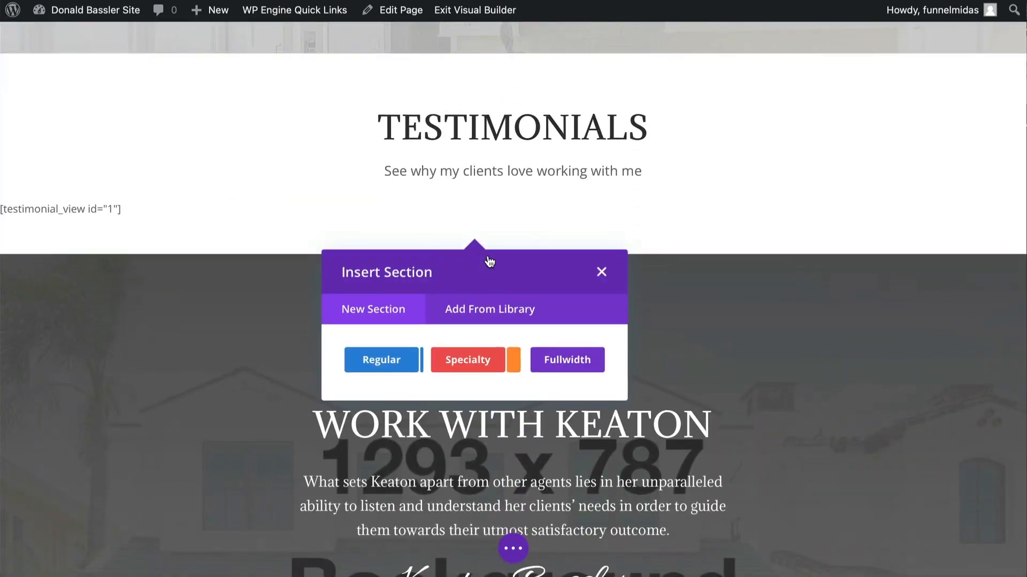
pyautogui.click(477, 317)
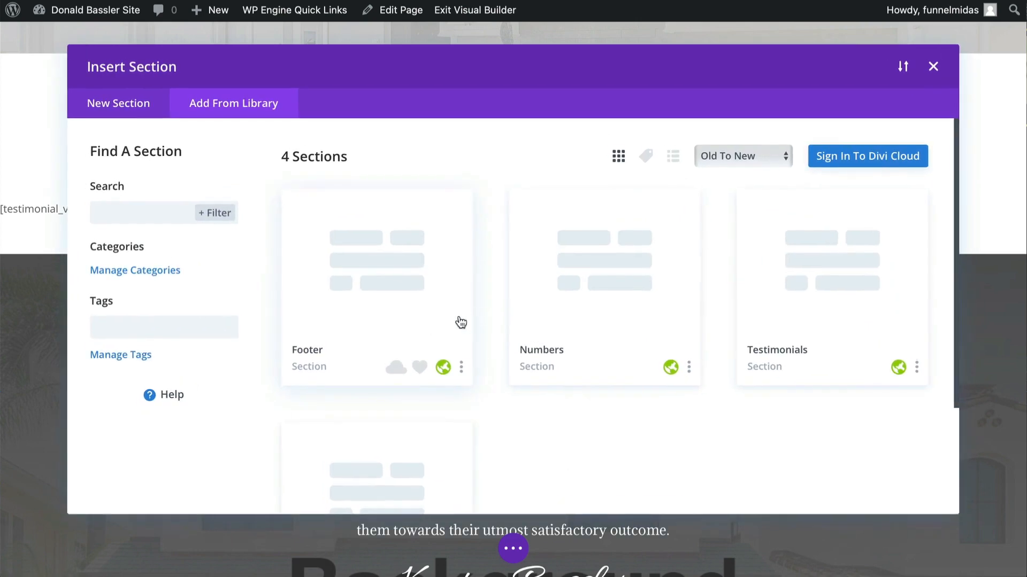
pyautogui.click(764, 317)
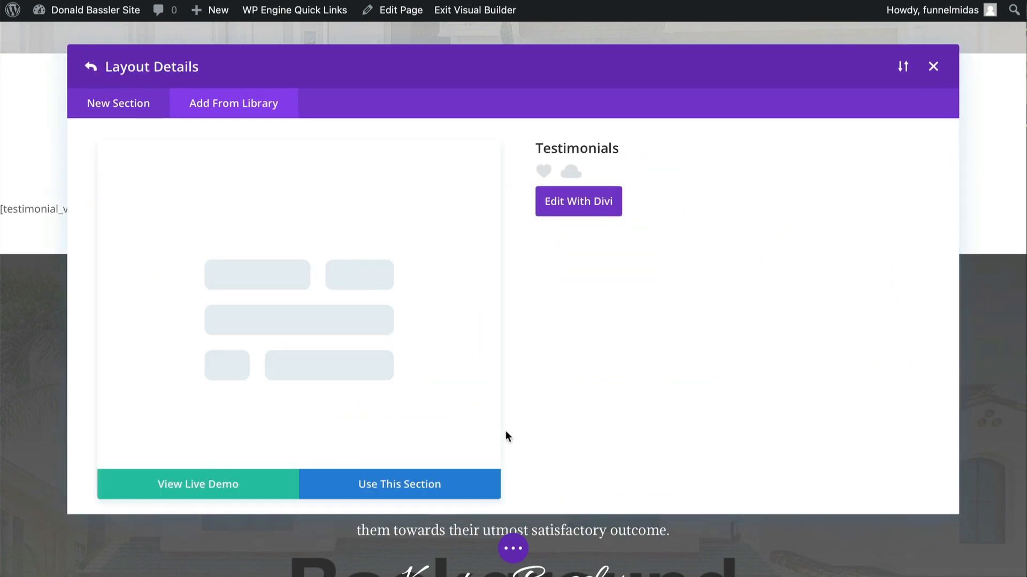
pyautogui.click(422, 490)
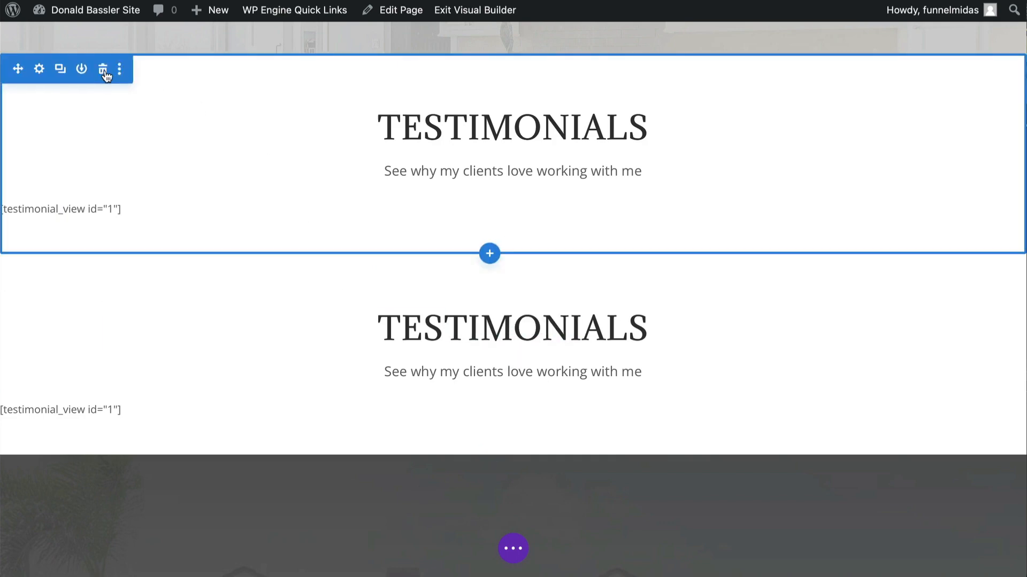
pyautogui.click(103, 70)
# - Insert the global Work With Me section from the library below the Work With Keaton section
pyautogui.scroll(-4, 198, 230)
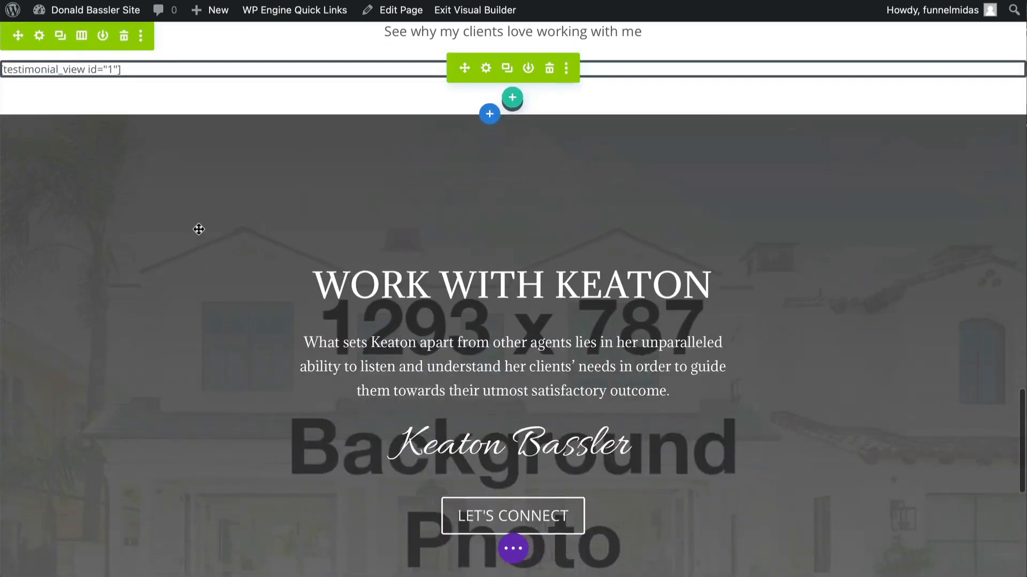
pyautogui.scroll(-2, 198, 230)
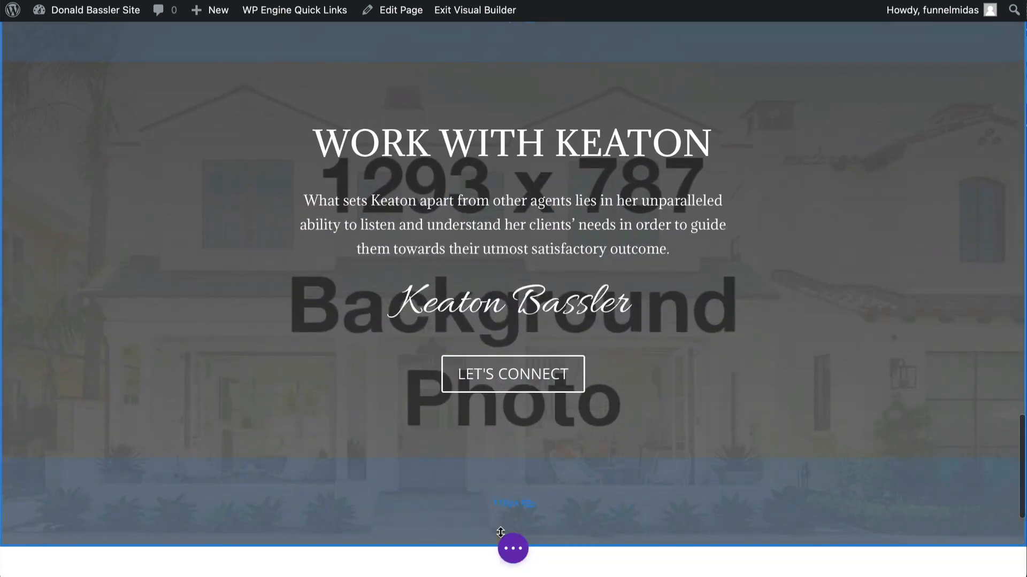
pyautogui.scroll(-2, 500, 533)
pyautogui.moveTo(513, 409)
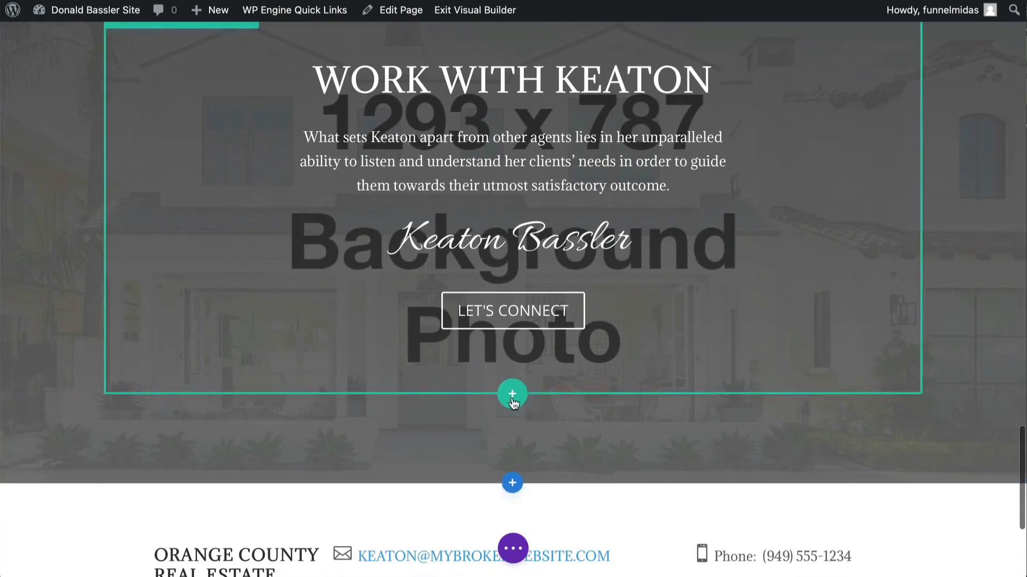
pyautogui.click(512, 485)
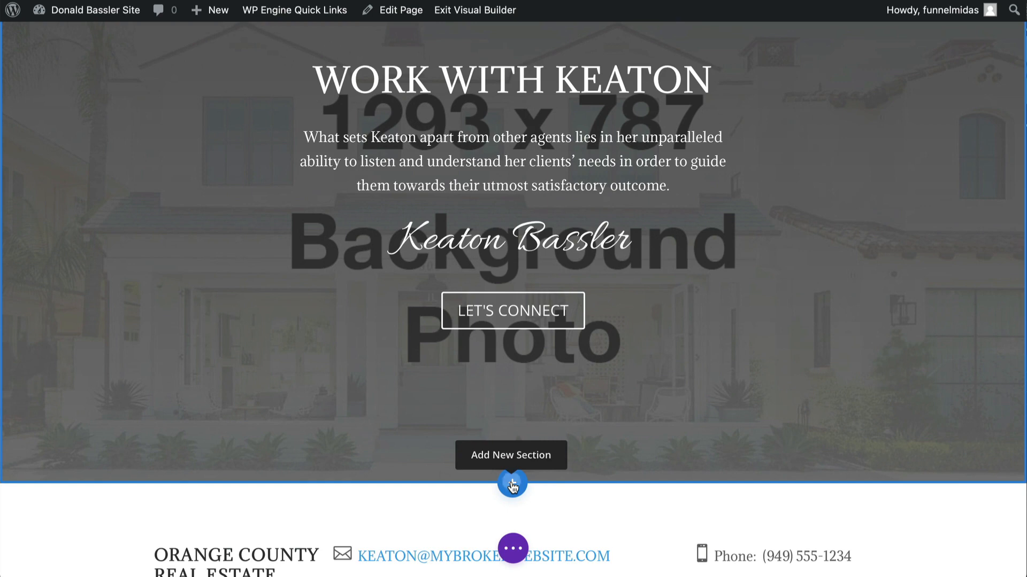
pyautogui.click(516, 384)
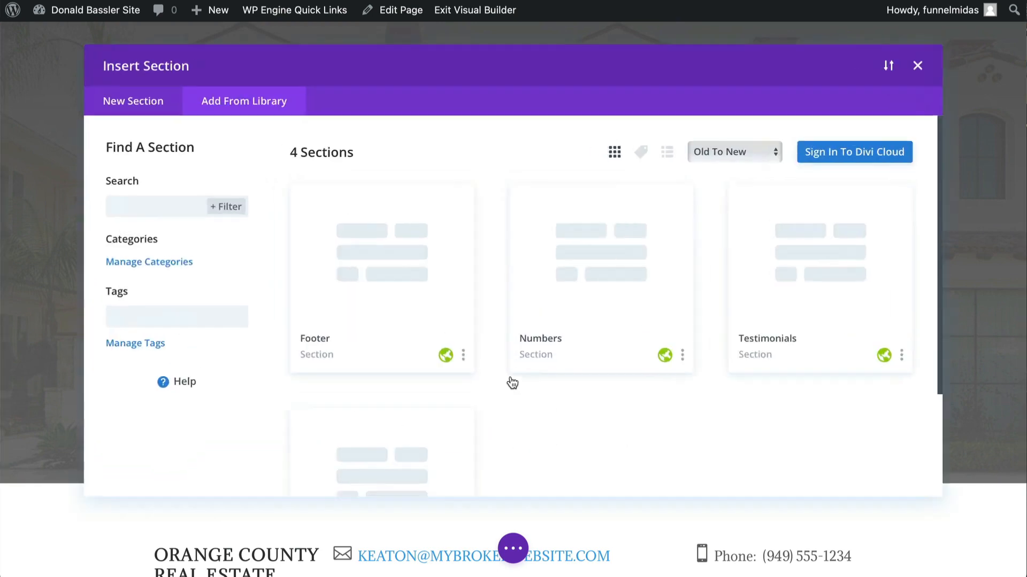
pyautogui.scroll(-3, 512, 383)
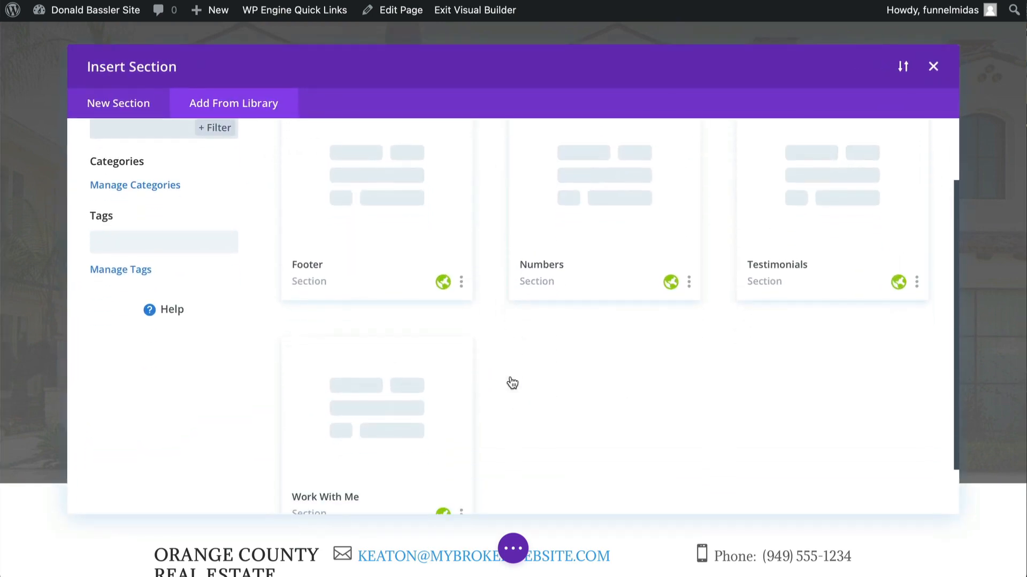
pyautogui.click(407, 404)
pyautogui.click(389, 485)
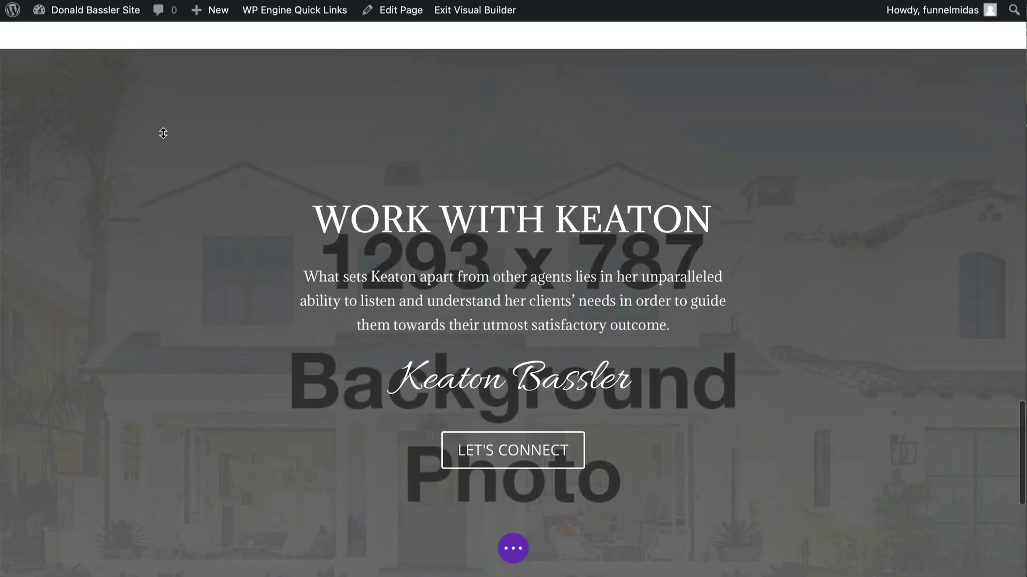
# - Insert the global Footer section from the library at the bottom of the page and delete the old footer section
pyautogui.scroll(-5, 220, 214)
pyautogui.scroll(-3, 219, 213)
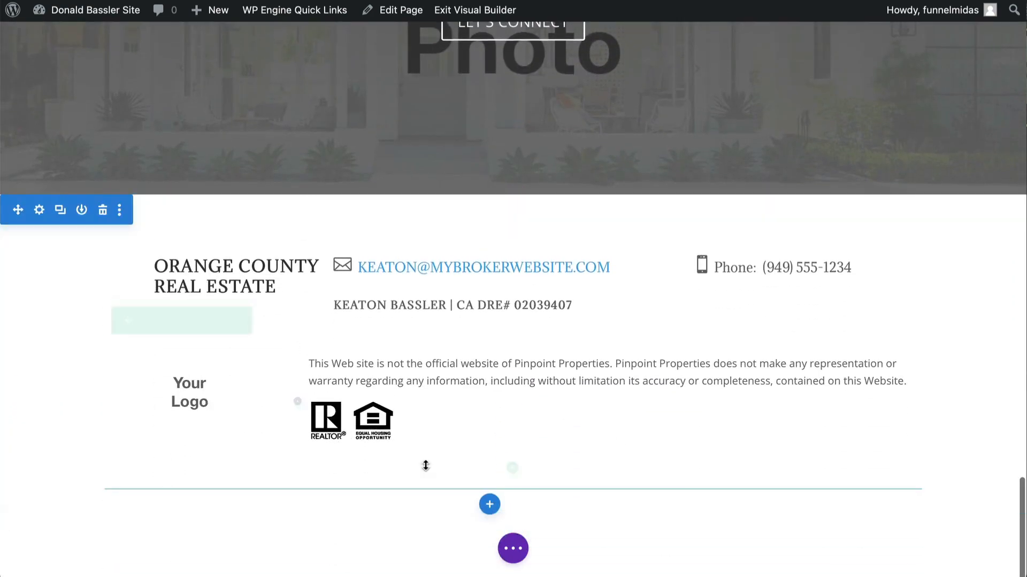
pyautogui.click(489, 508)
pyautogui.click(467, 406)
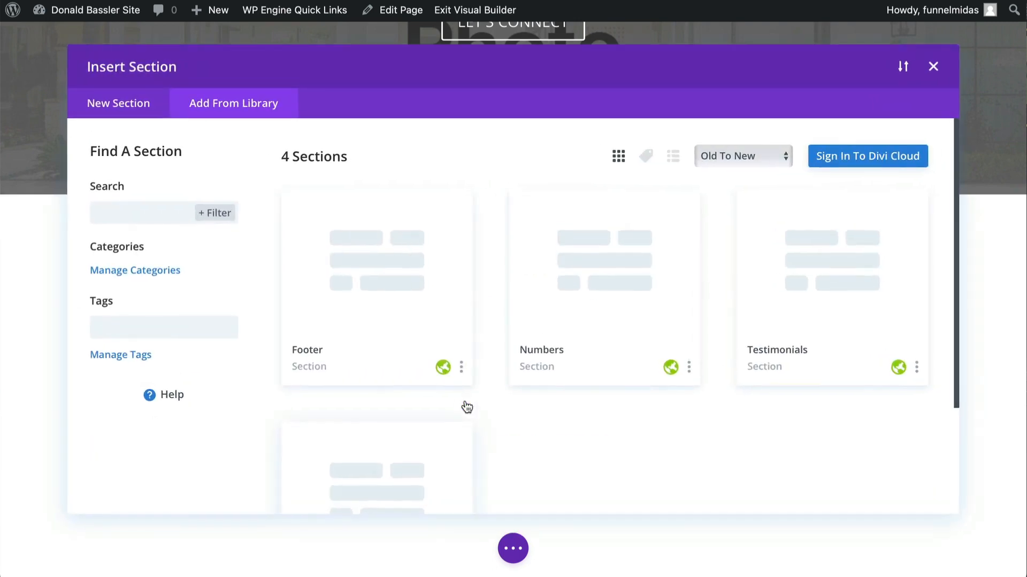
pyautogui.click(363, 296)
pyautogui.click(376, 484)
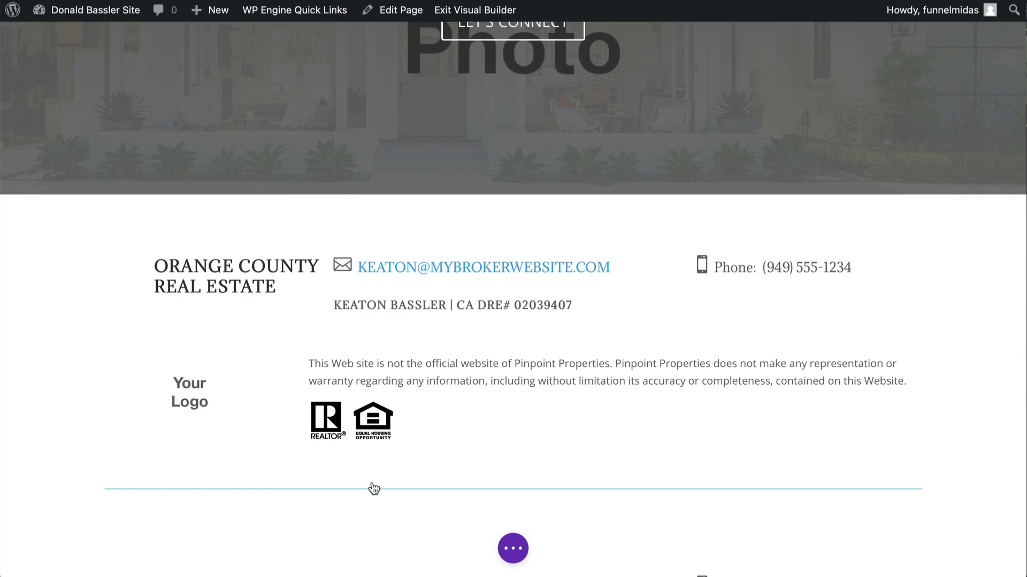
pyautogui.scroll(-3, 374, 488)
pyautogui.scroll(5, 175, 362)
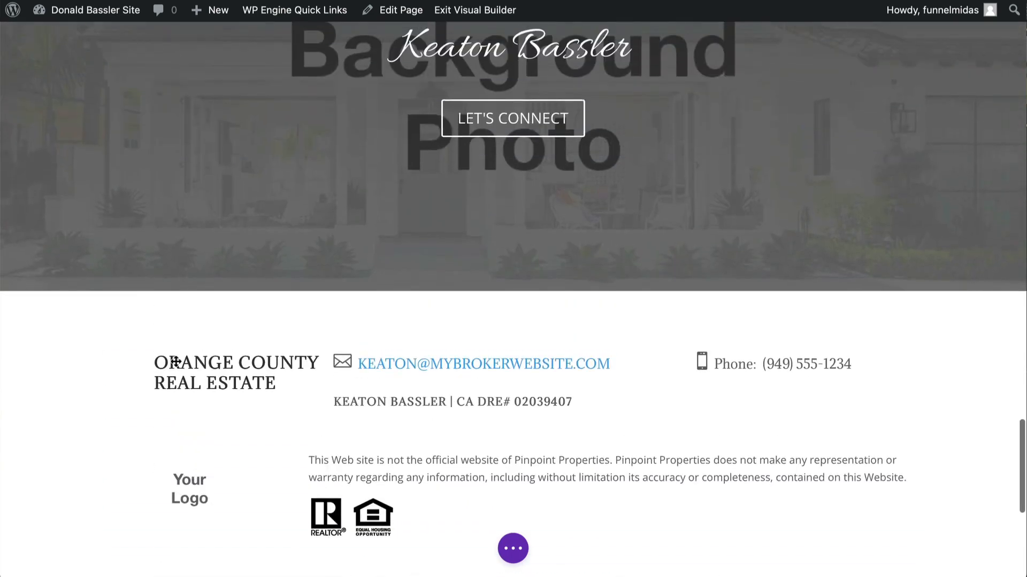
pyautogui.click(105, 306)
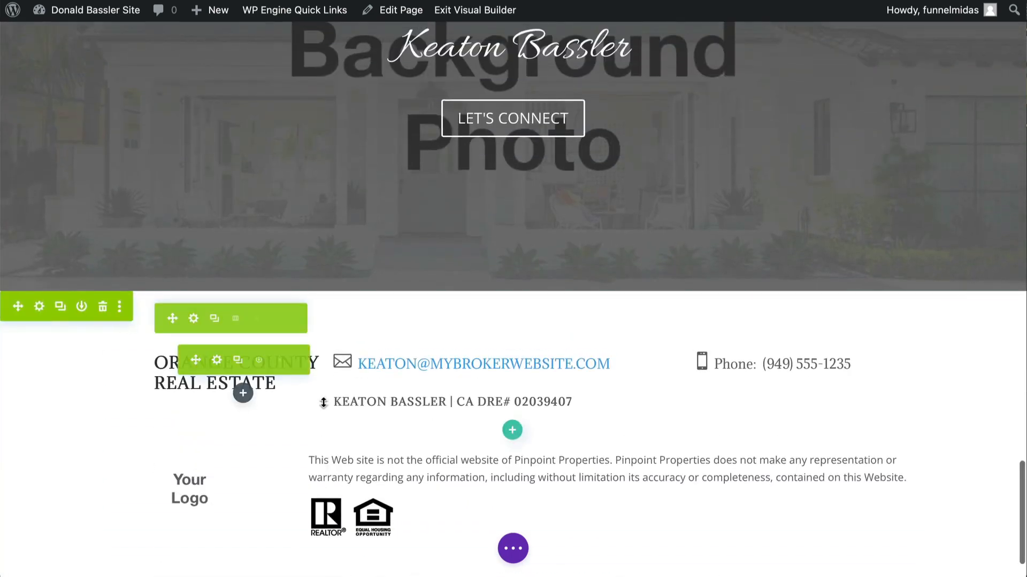
# - Save the About page changes
pyautogui.scroll(-2, 332, 406)
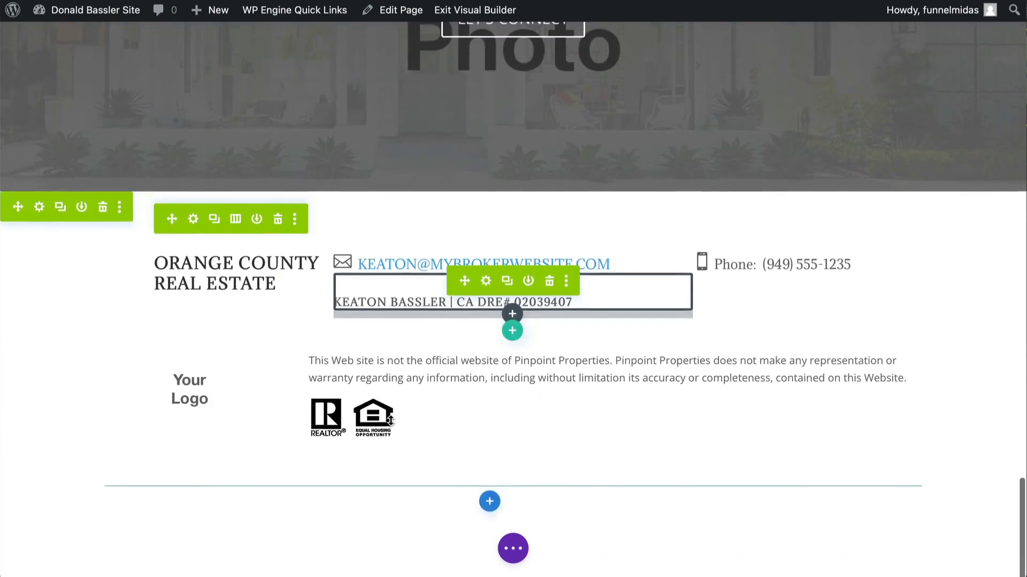
pyautogui.click(513, 548)
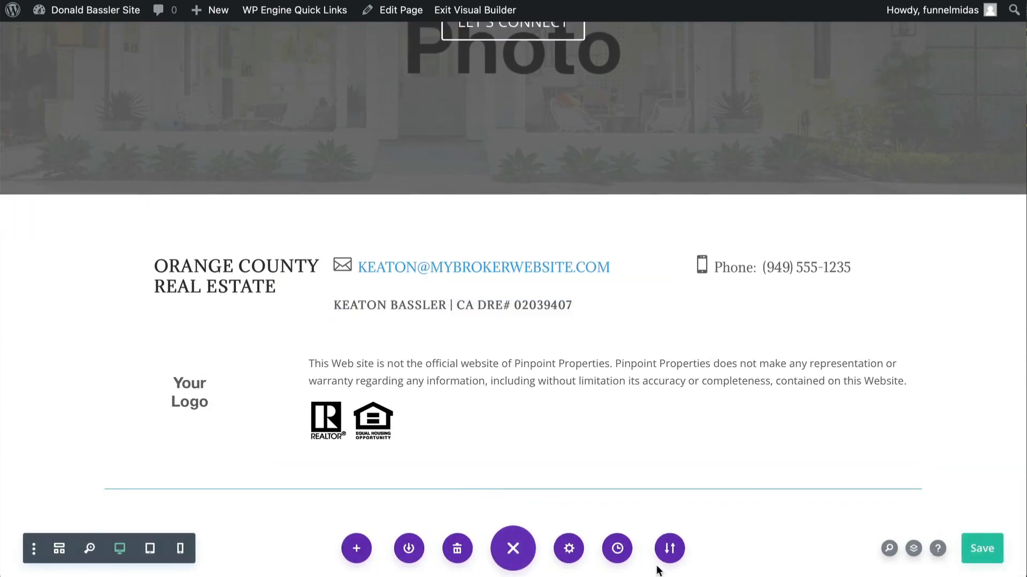
pyautogui.click(985, 550)
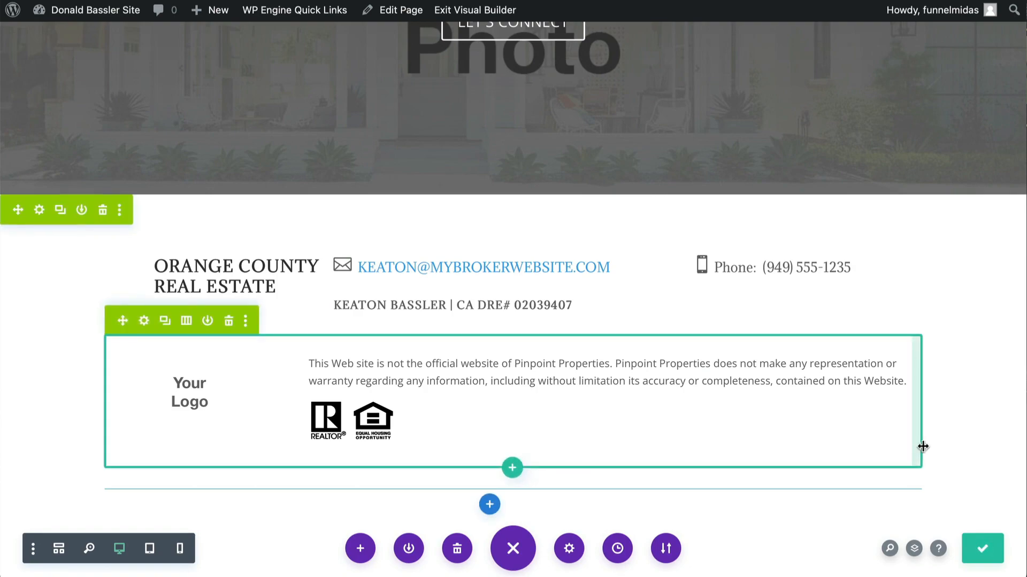
# - Exit the Visual Builder on the About page
pyautogui.scroll(20, 961, 449)
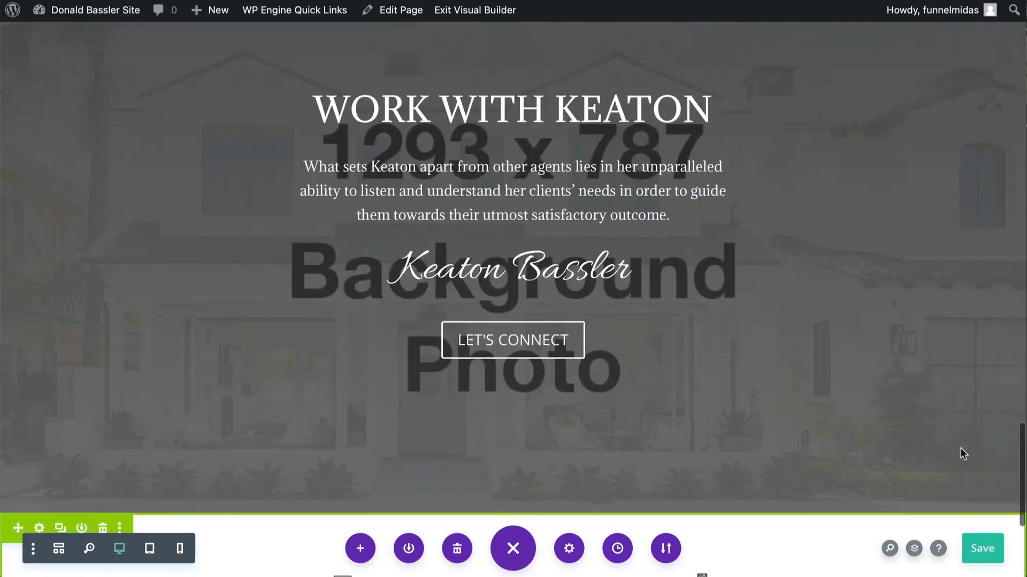
pyautogui.scroll(5, 960, 452)
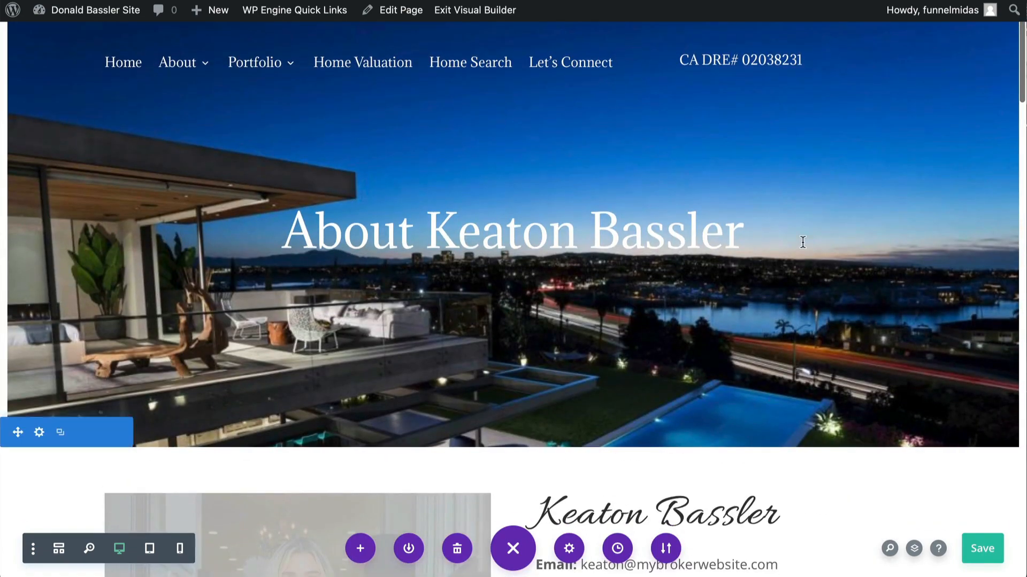
pyautogui.click(455, 10)
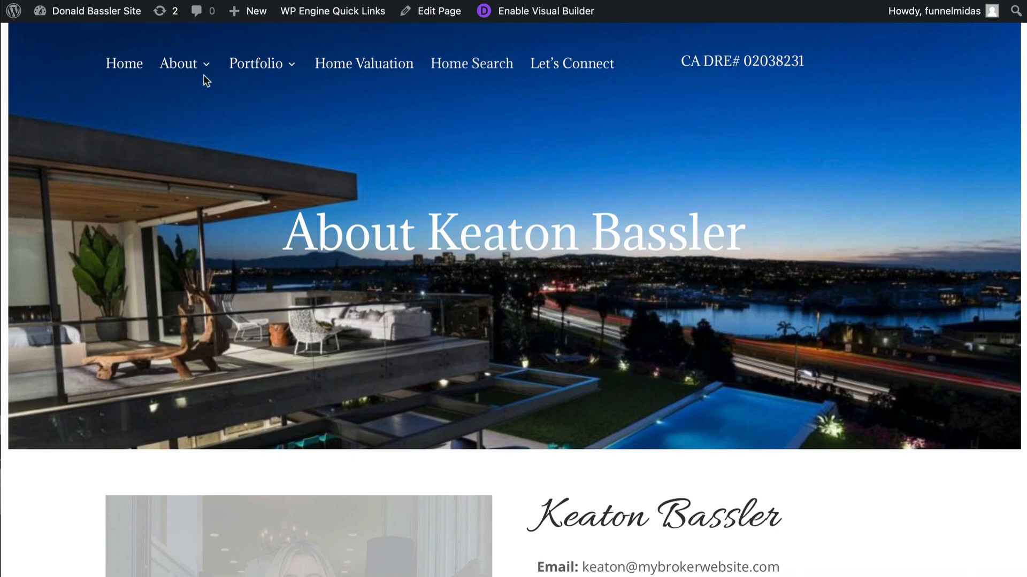
# - Open the Home Valuation page and enable the Visual Builder on it
pyautogui.moveTo(185, 70)
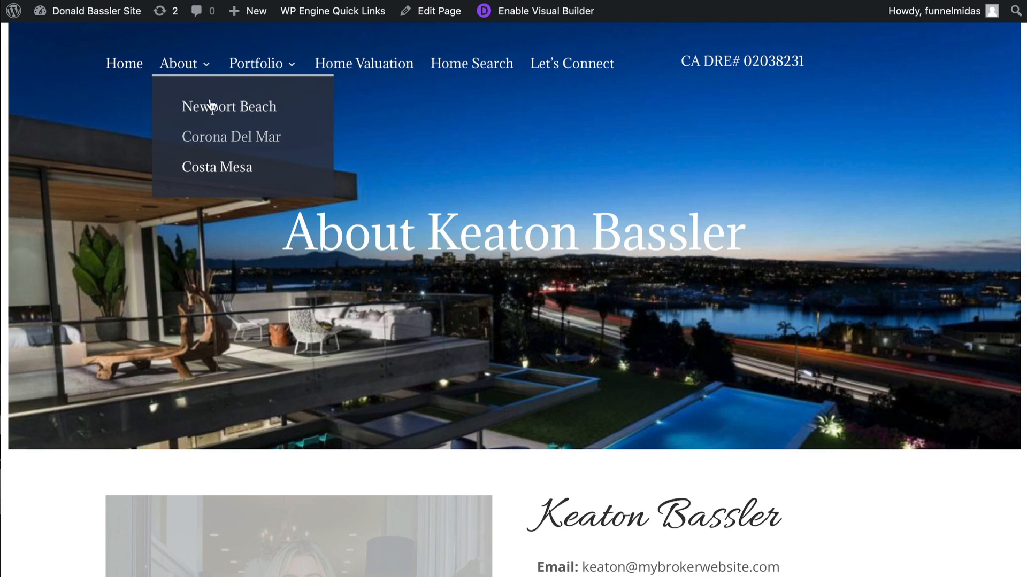
pyautogui.moveTo(270, 72)
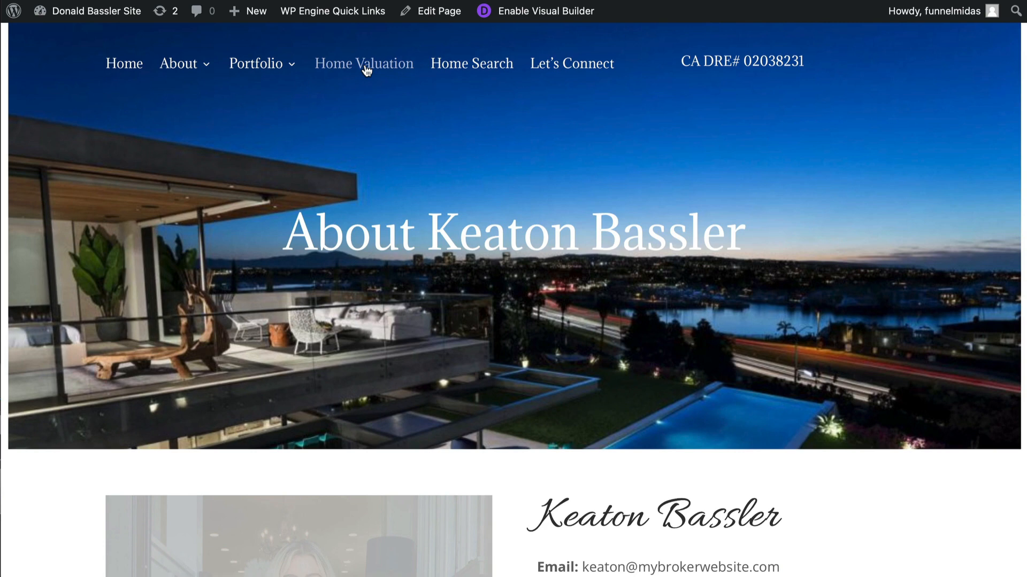
pyautogui.click(365, 64)
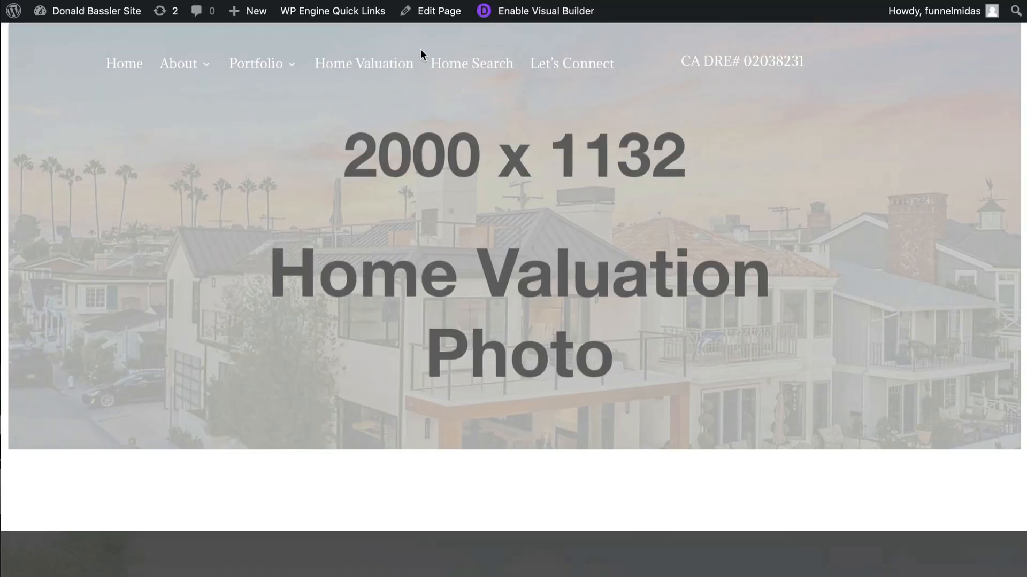
pyautogui.click(530, 13)
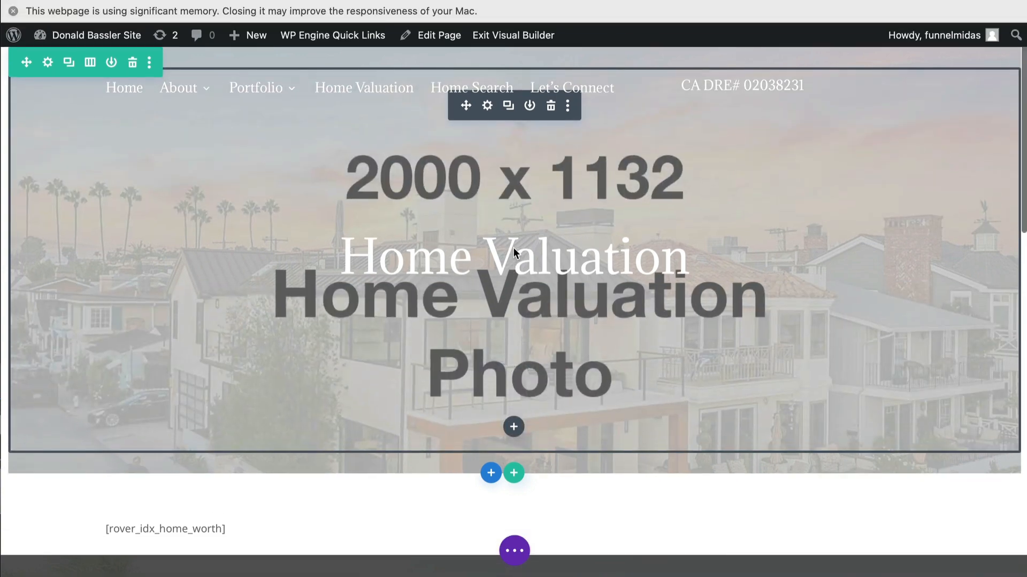
# - Insert the global Work With Me section from the library below the Home Valuation page's Work With Keaton section
pyautogui.scroll(-10, 512, 250)
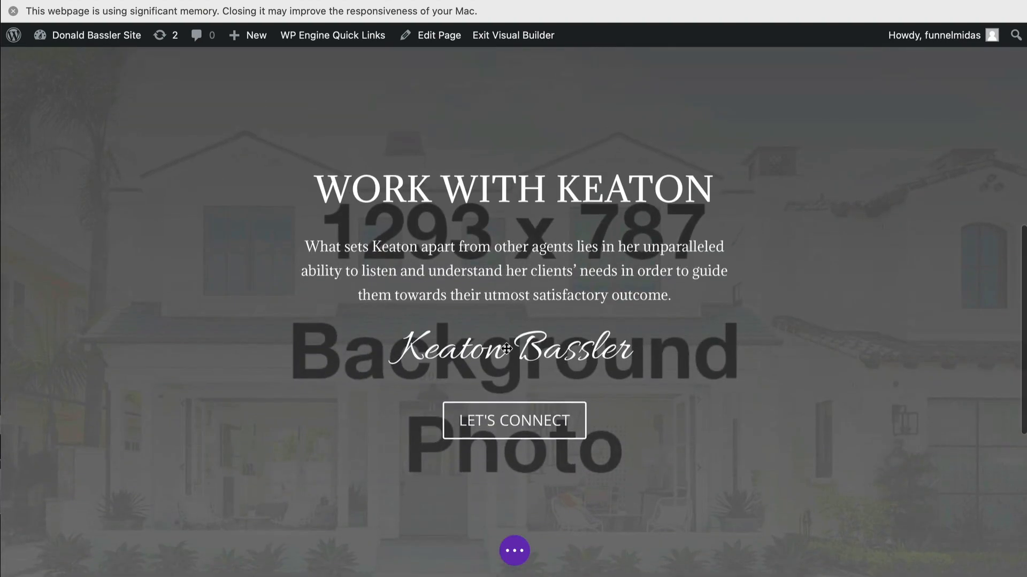
pyautogui.scroll(-2, 514, 374)
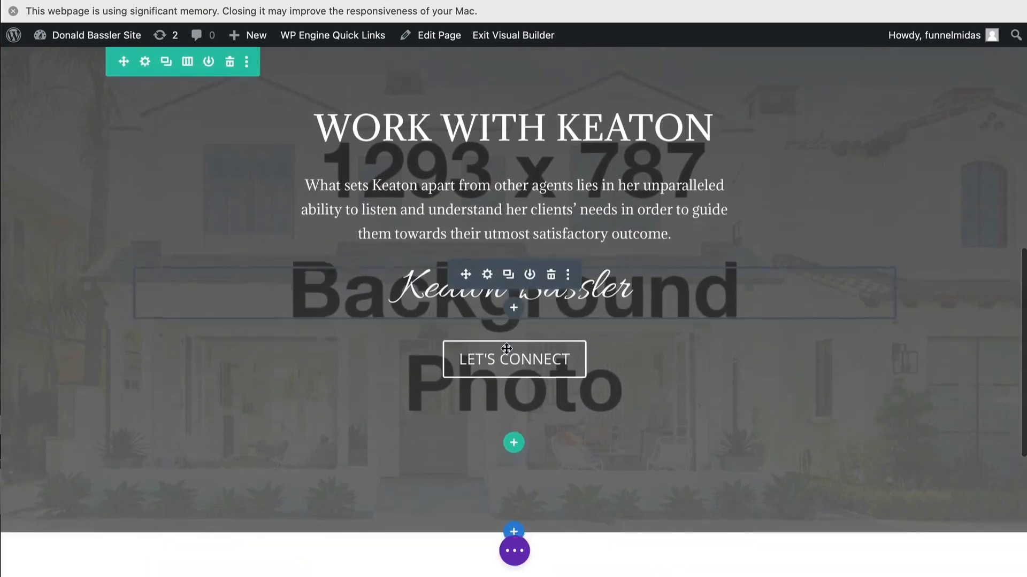
pyautogui.click(513, 531)
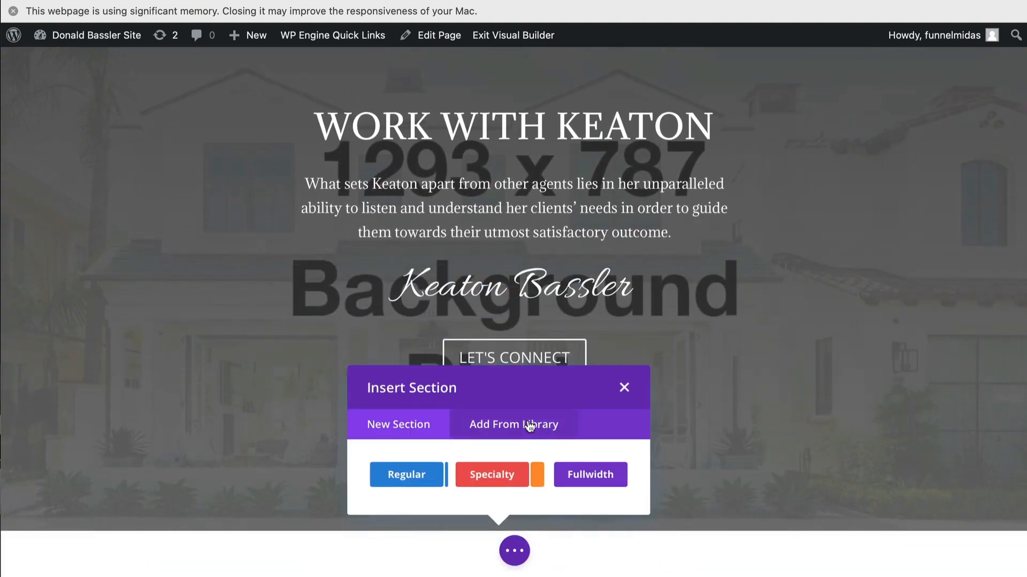
pyautogui.click(530, 425)
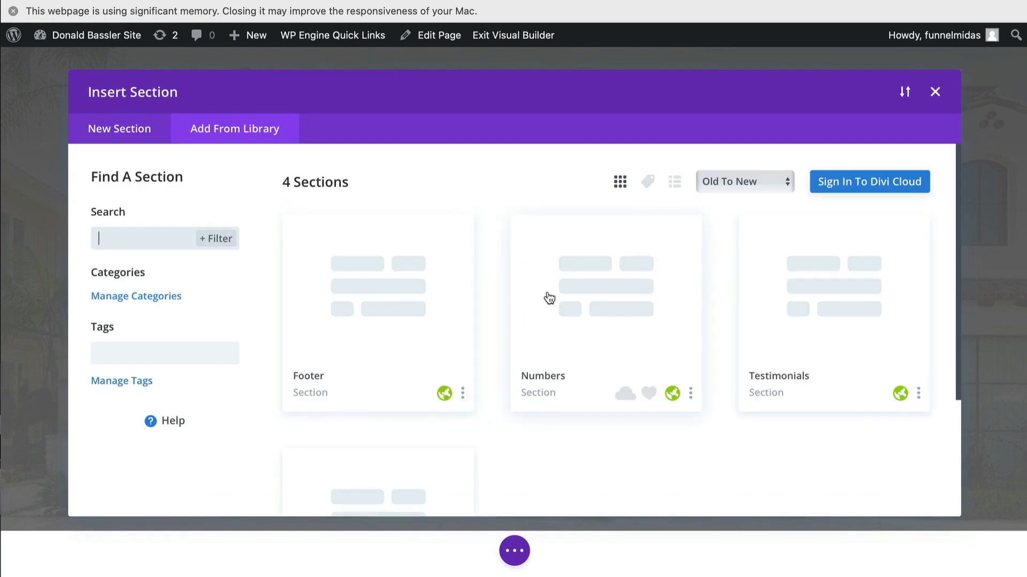
pyautogui.scroll(-3, 685, 316)
pyautogui.click(406, 355)
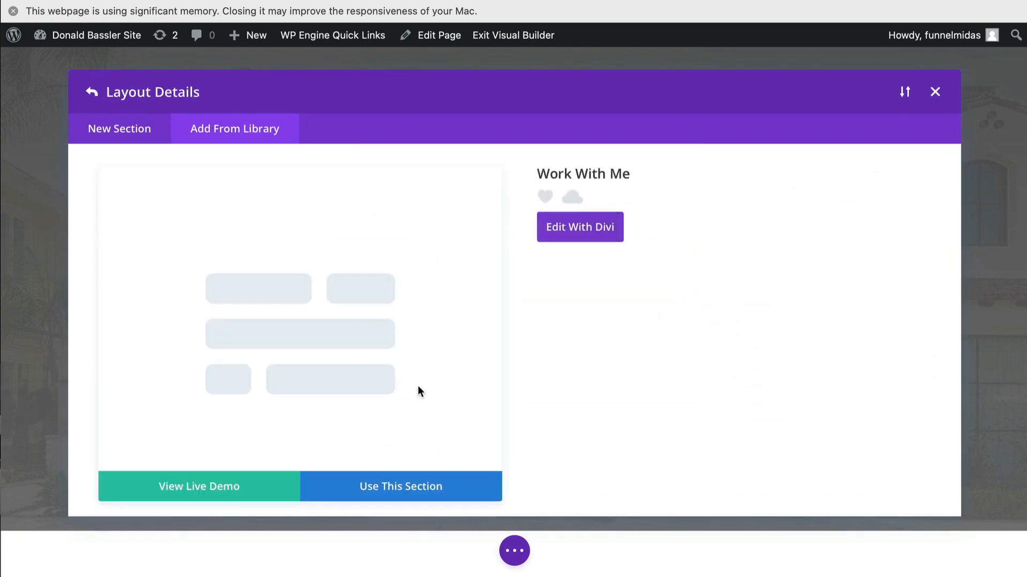
pyautogui.click(403, 491)
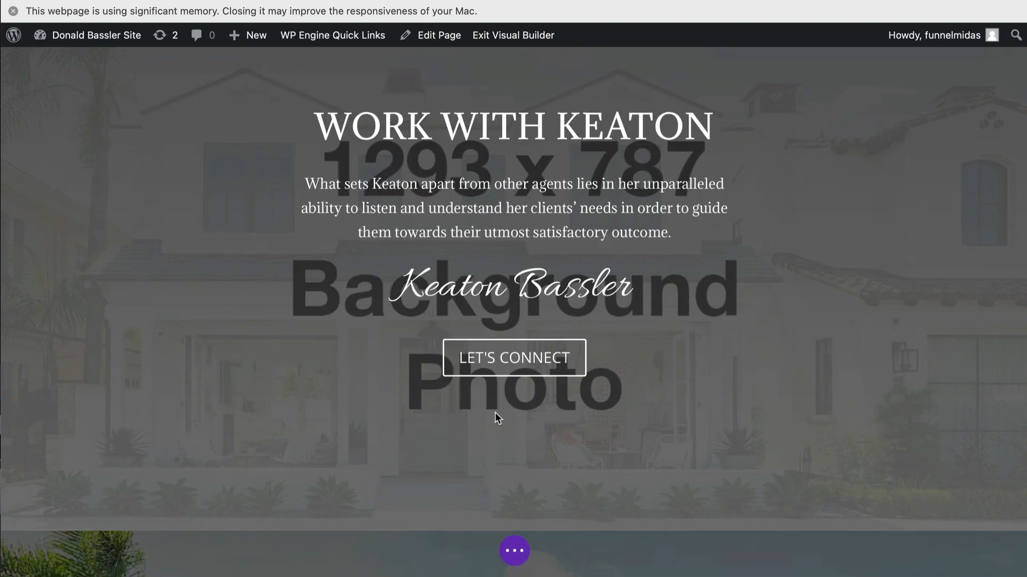
pyautogui.scroll(7, 503, 455)
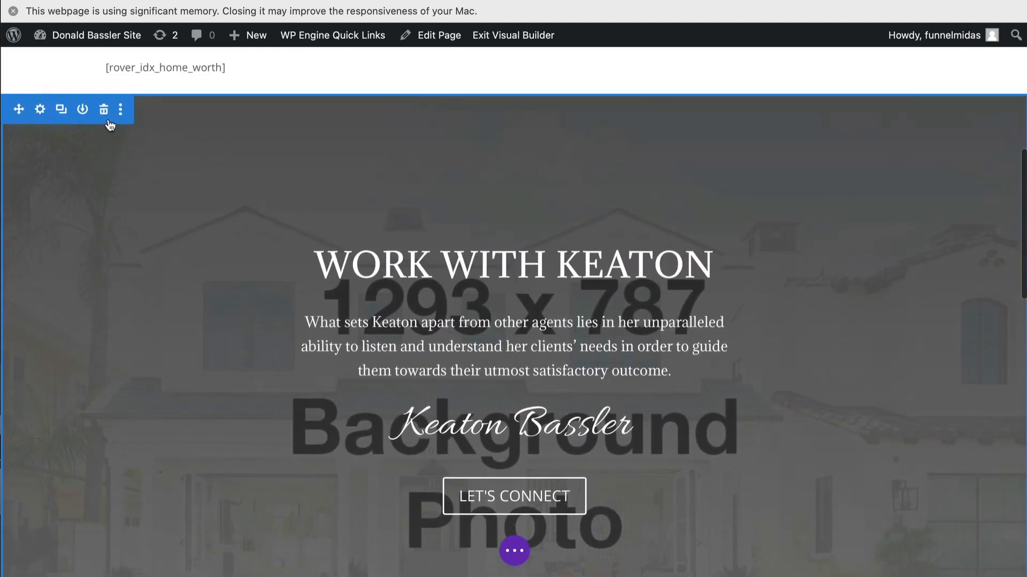
# - Insert the global Footer section from the library at the bottom of the Home Valuation page
pyautogui.scroll(-15, 243, 259)
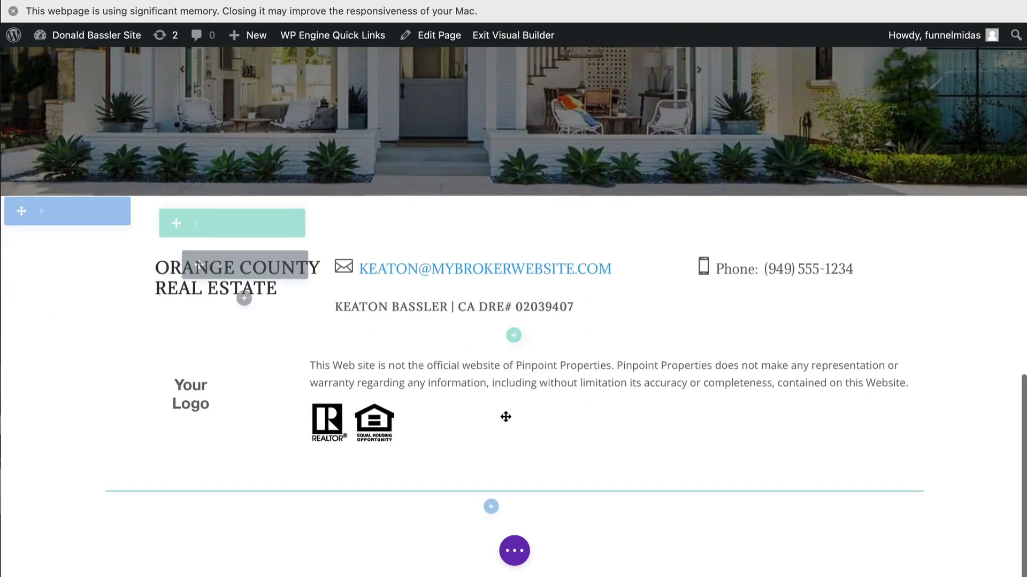
pyautogui.click(489, 498)
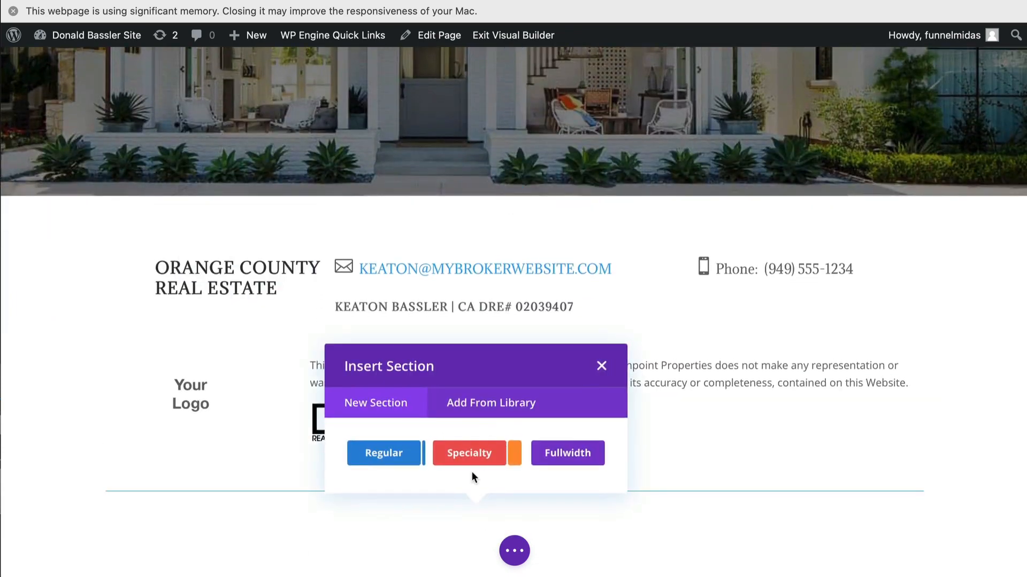
pyautogui.click(495, 404)
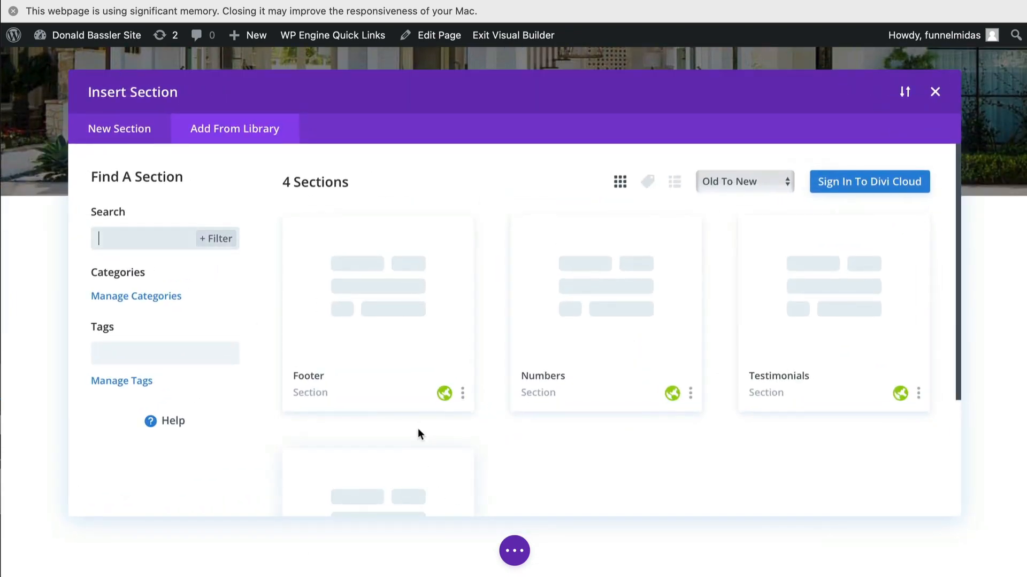
pyautogui.click(396, 314)
pyautogui.click(419, 491)
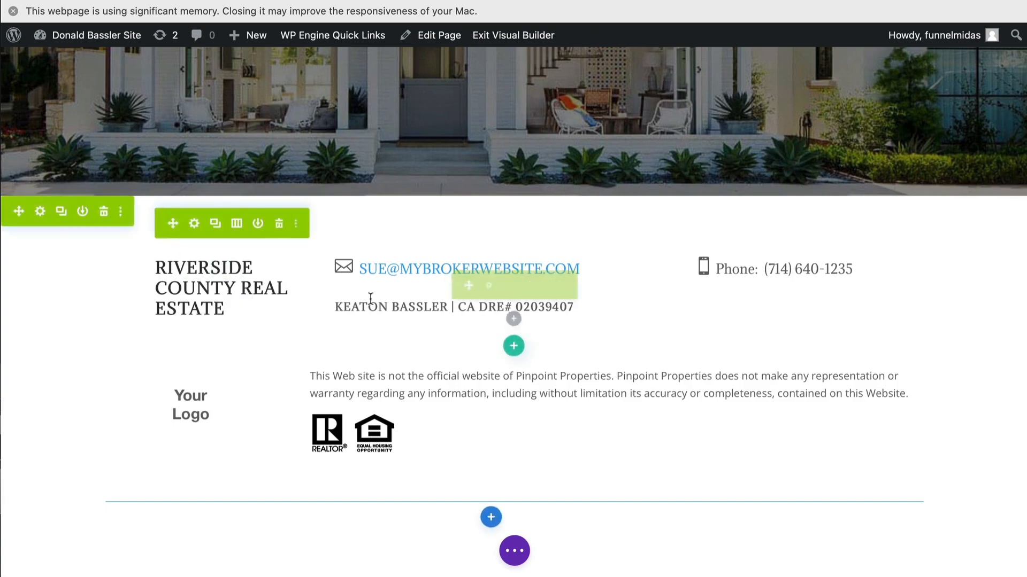
# - Inspect the background image settings of the global Work With Me section, closing them without changes
pyautogui.scroll(7, 371, 305)
pyautogui.scroll(3, 371, 304)
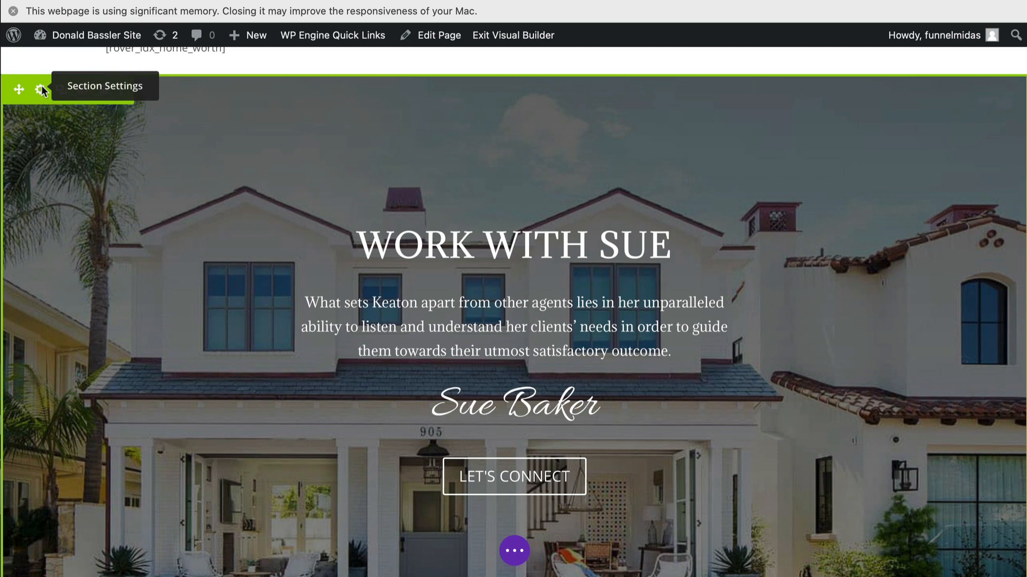
pyautogui.click(40, 91)
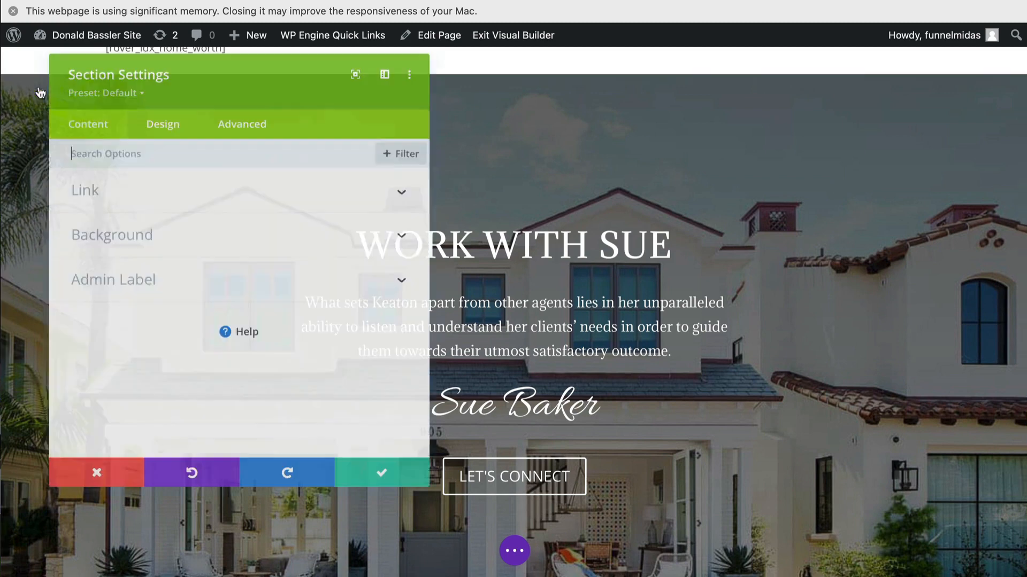
pyautogui.click(135, 231)
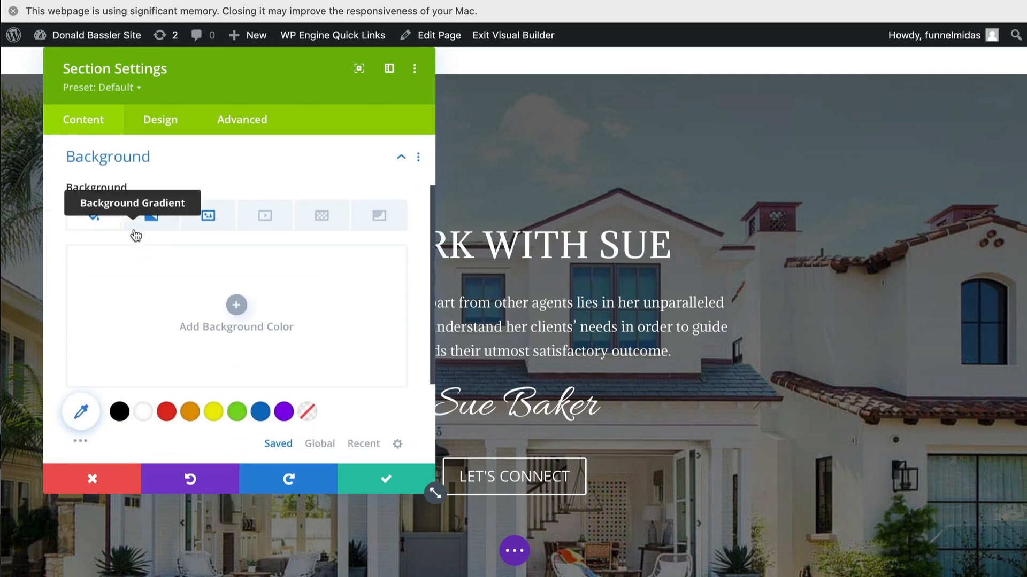
pyautogui.click(208, 214)
pyautogui.moveTo(235, 377)
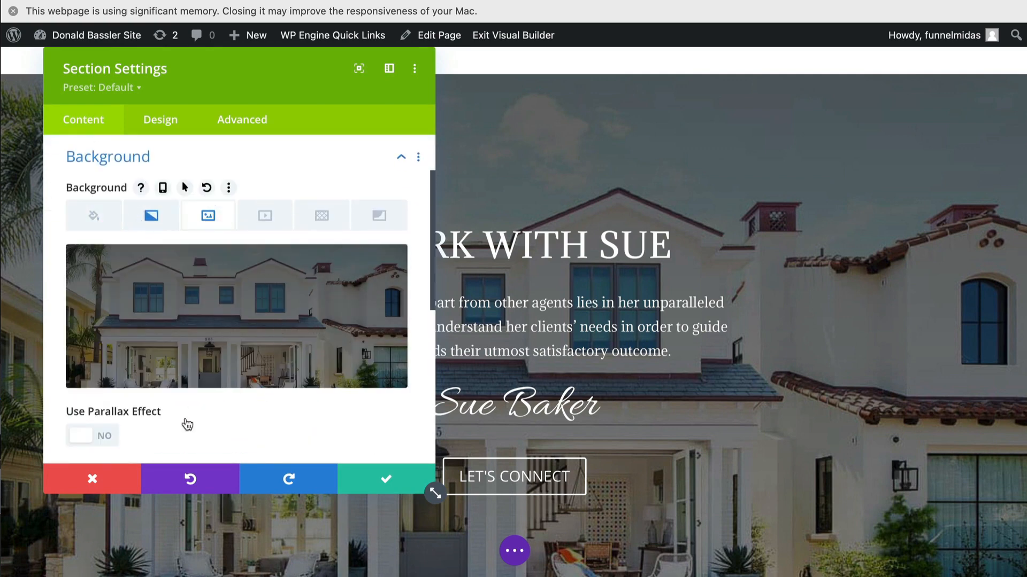
pyautogui.click(104, 478)
pyautogui.scroll(10, 457, 268)
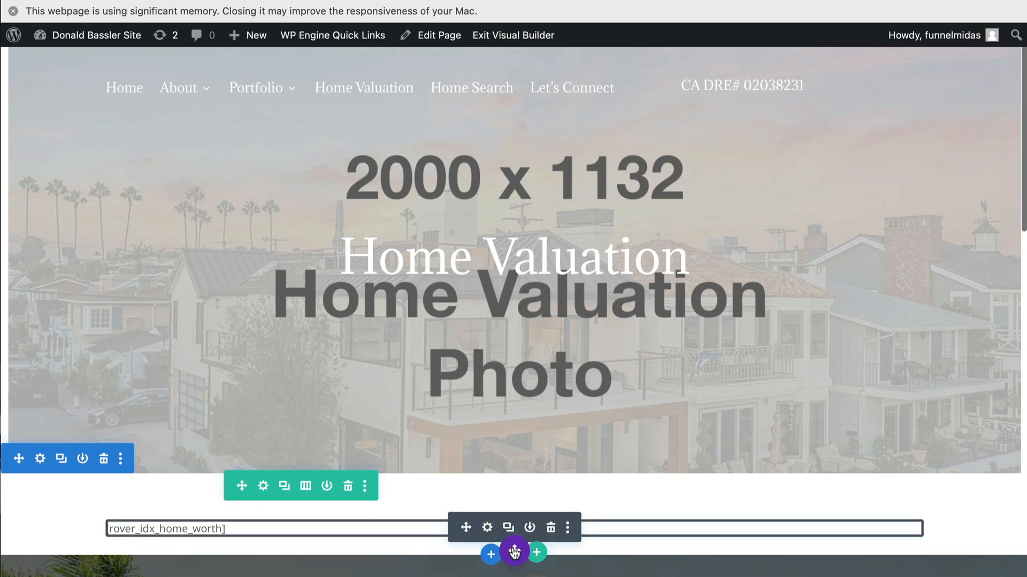
# - In wireframe view, set the hero row's background image to nb-house and save the Home Valuation page
pyautogui.click(514, 552)
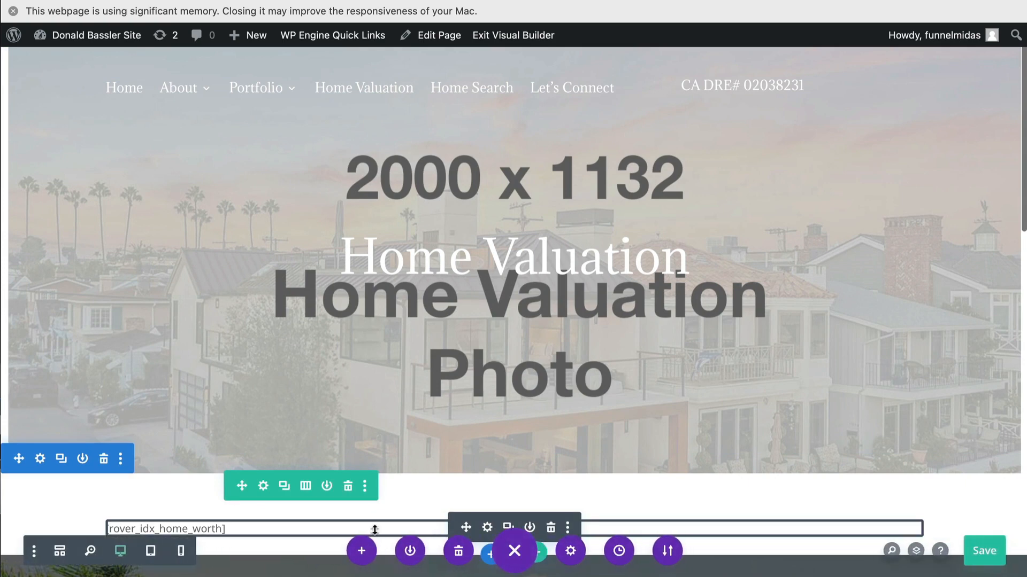
pyautogui.click(61, 554)
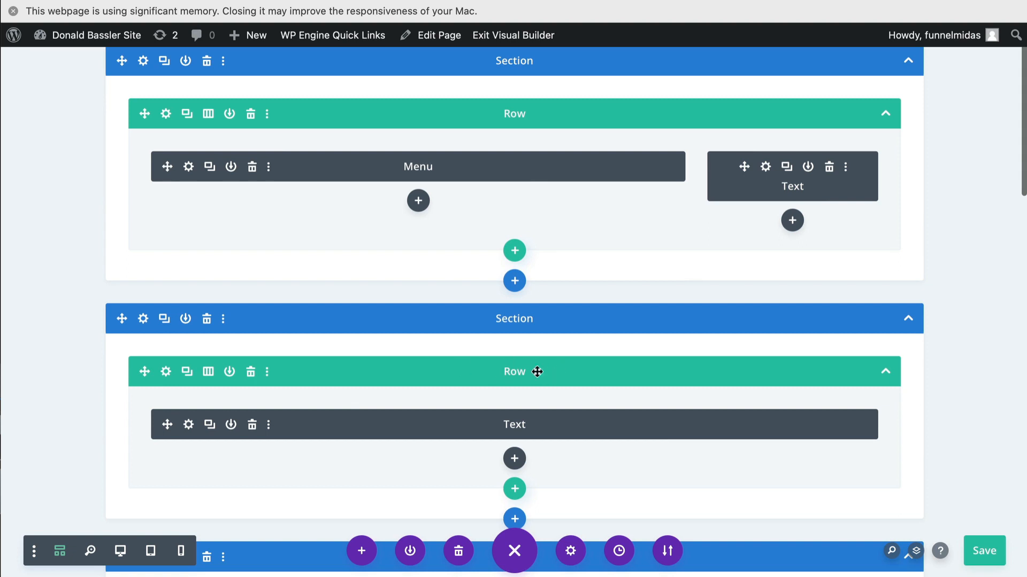
pyautogui.scroll(-1, 534, 379)
pyautogui.scroll(1, 534, 379)
pyautogui.click(165, 372)
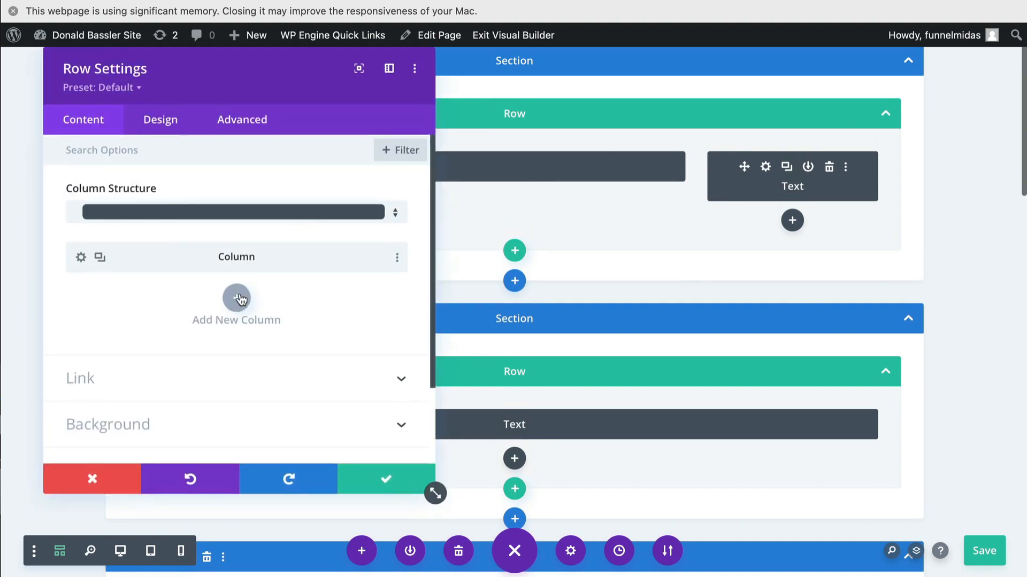
pyautogui.click(165, 422)
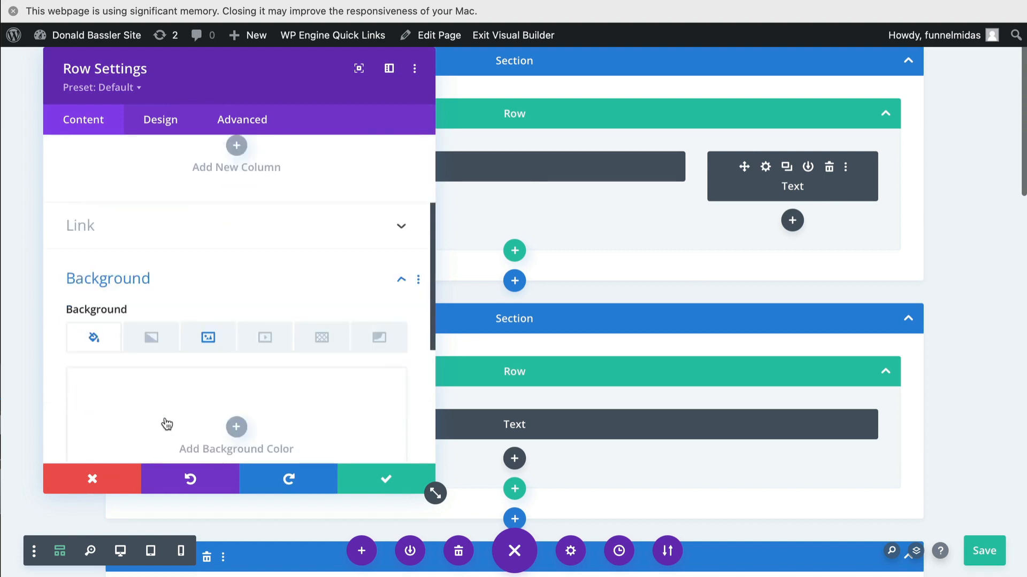
pyautogui.click(209, 246)
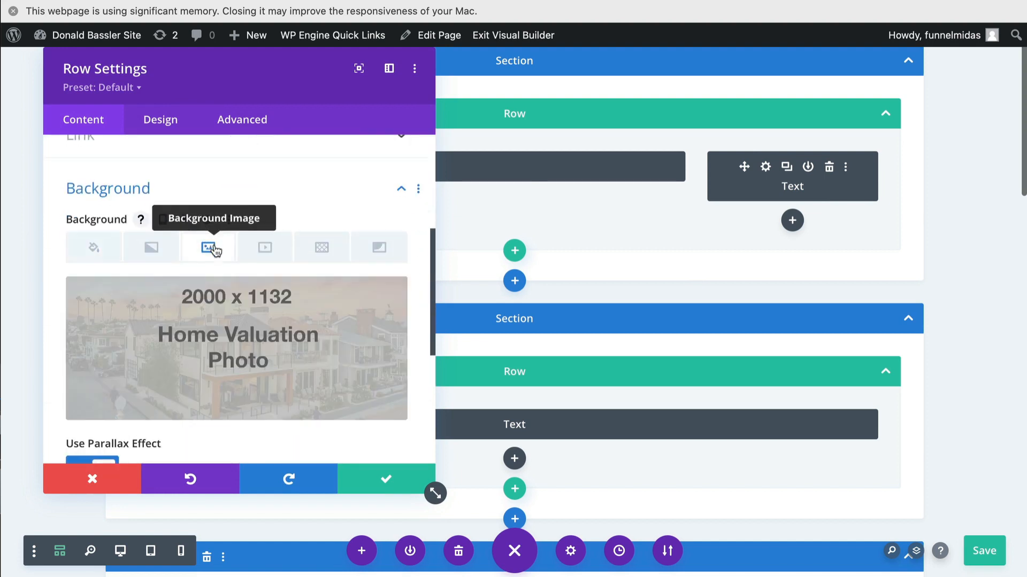
pyautogui.click(262, 367)
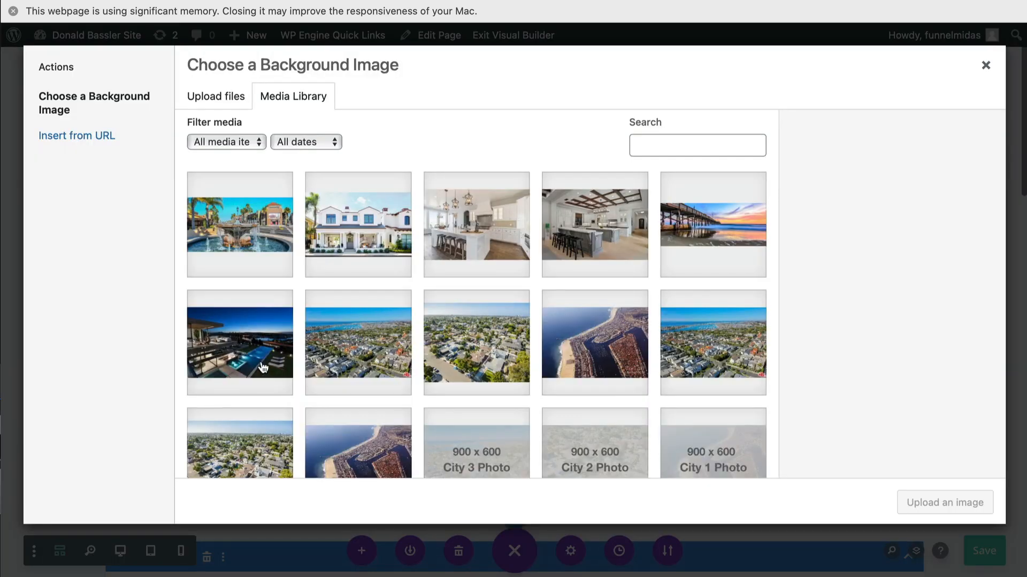
pyautogui.click(350, 254)
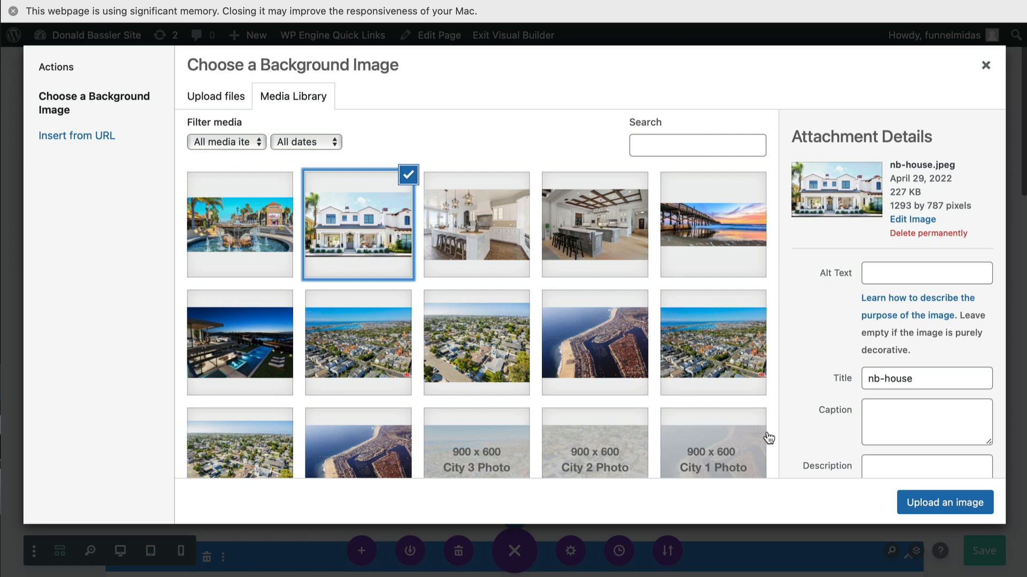
pyautogui.click(919, 504)
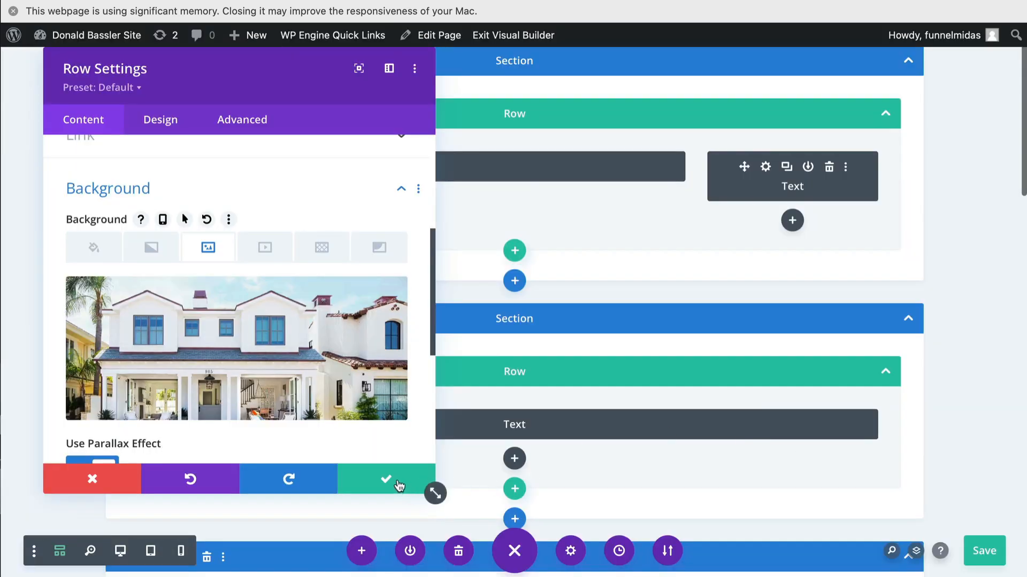
pyautogui.click(425, 484)
pyautogui.click(982, 556)
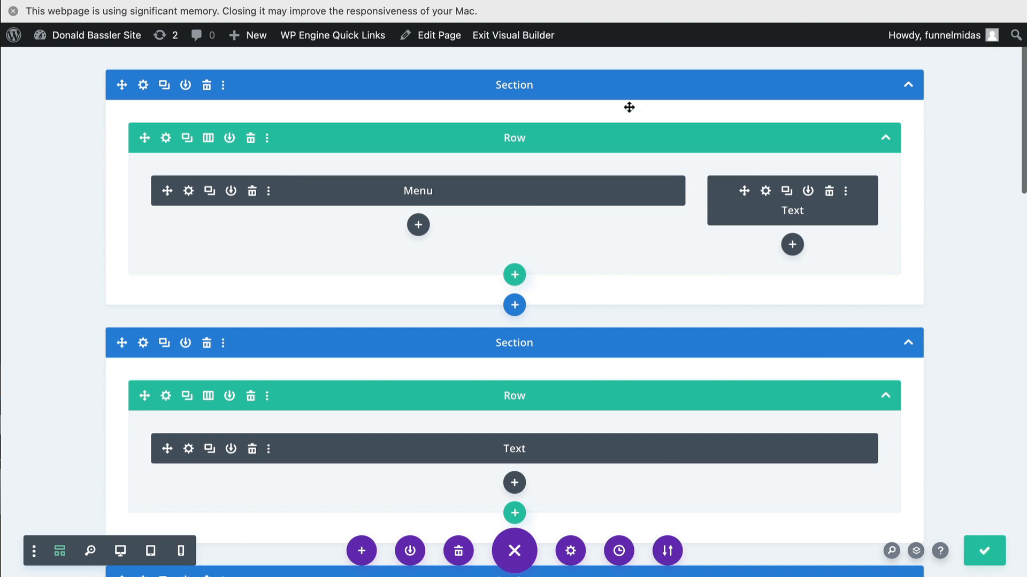
# - Exit the Visual Builder and look over the Home Valuation page's hero area
pyautogui.click(505, 34)
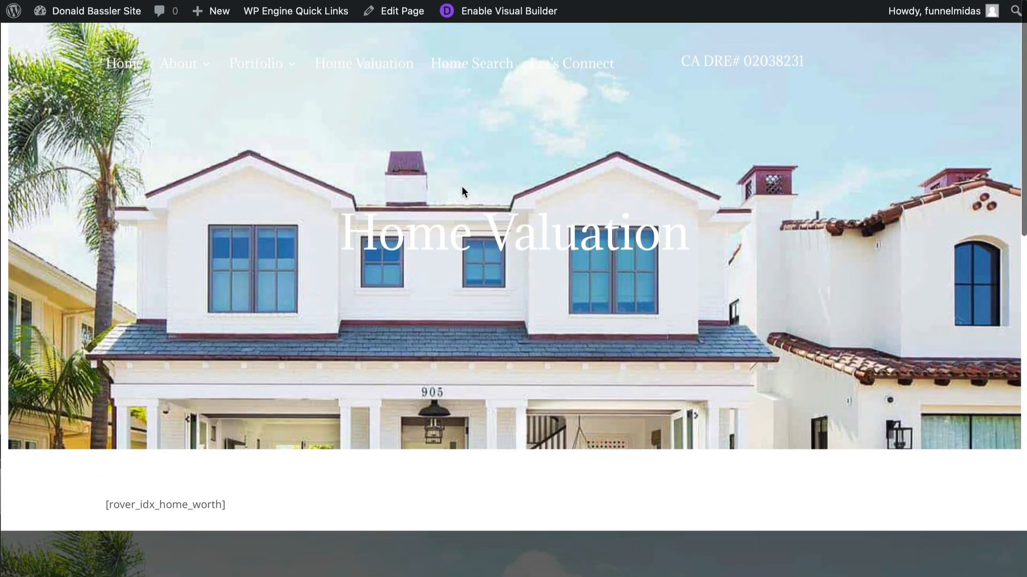
pyautogui.scroll(-2, 727, 329)
pyautogui.scroll(2, 727, 329)
pyautogui.scroll(-1, 585, 261)
pyautogui.scroll(1, 585, 262)
pyautogui.scroll(-1, 585, 261)
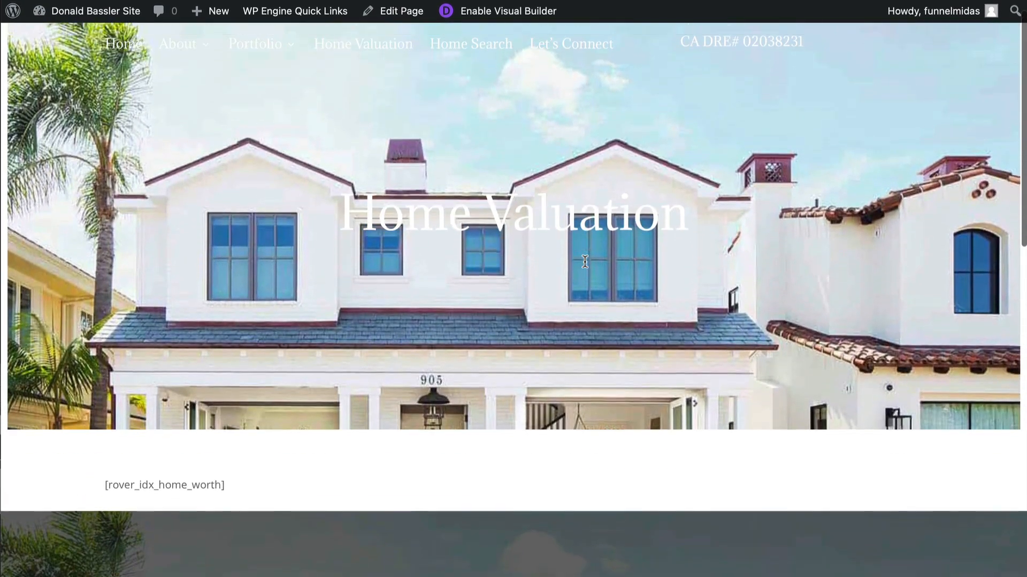
pyautogui.scroll(1, 584, 262)
pyautogui.scroll(-1, 592, 302)
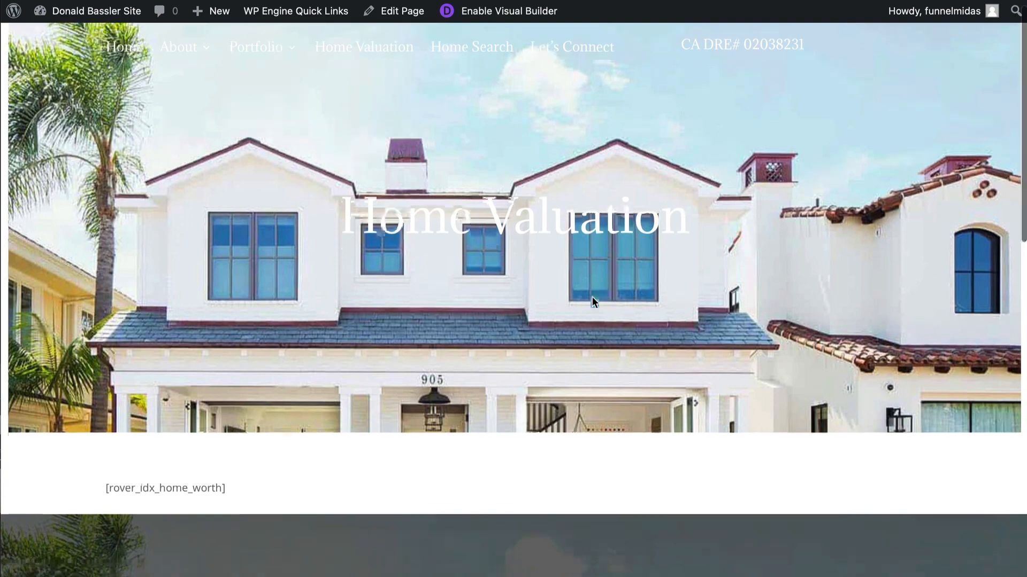
pyautogui.scroll(1, 592, 302)
pyautogui.scroll(-1, 592, 302)
pyautogui.scroll(2, 592, 300)
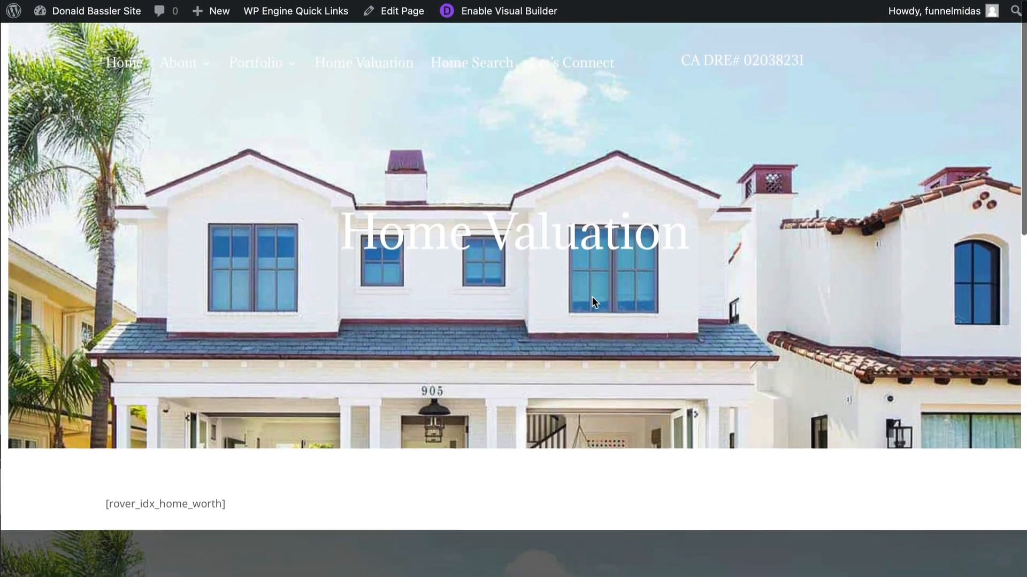
pyautogui.scroll(-2, 592, 302)
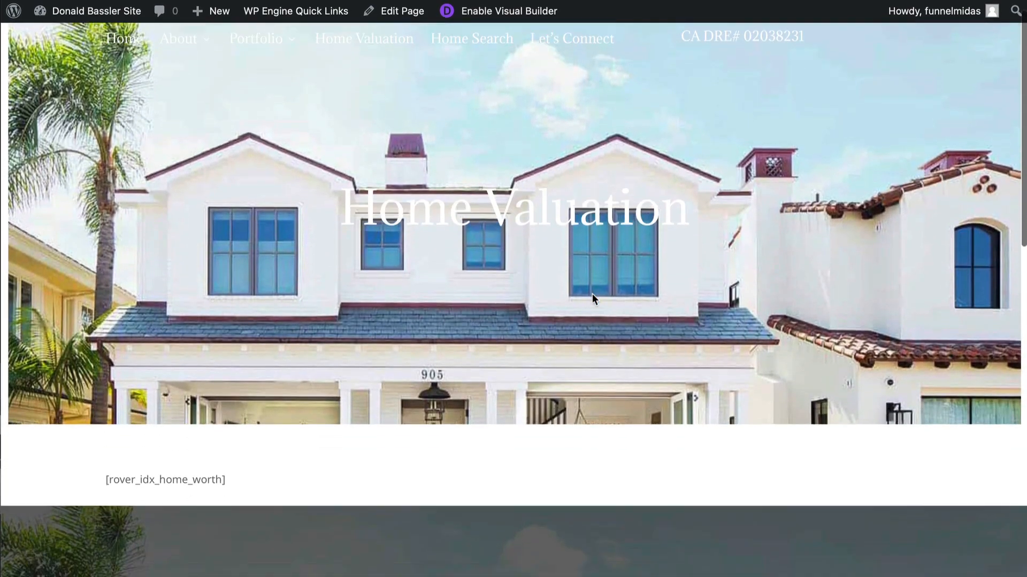
pyautogui.scroll(2, 592, 300)
pyautogui.scroll(-1, 562, 241)
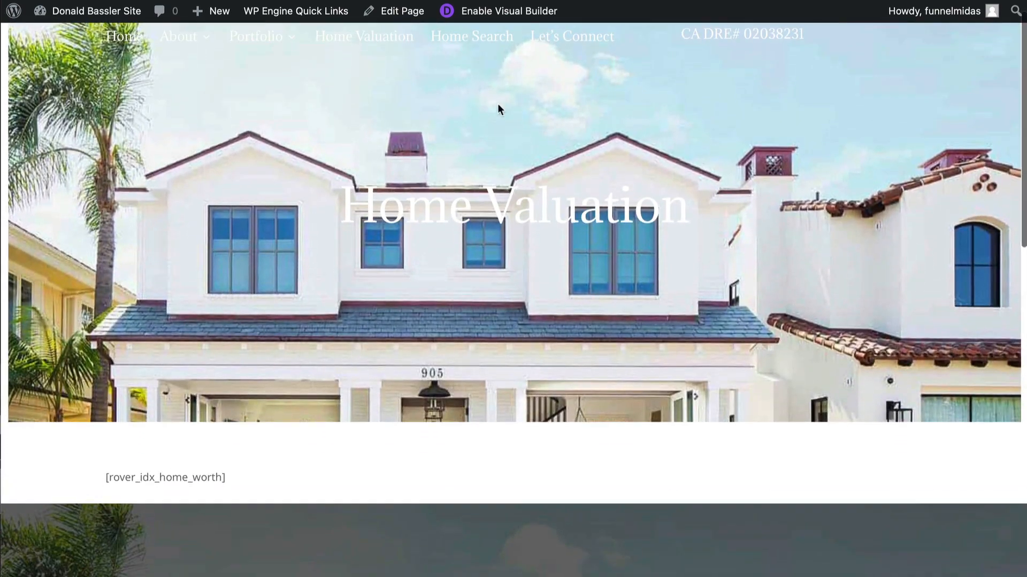
pyautogui.scroll(1, 470, 59)
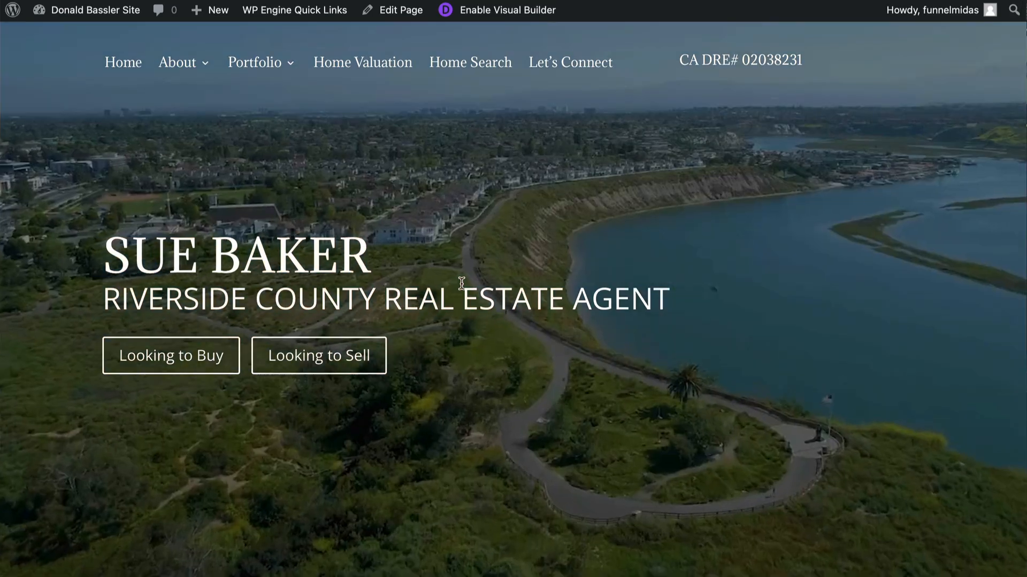
# - Scroll through the homepage to review its sections from top to bottom
pyautogui.scroll(-12, 461, 284)
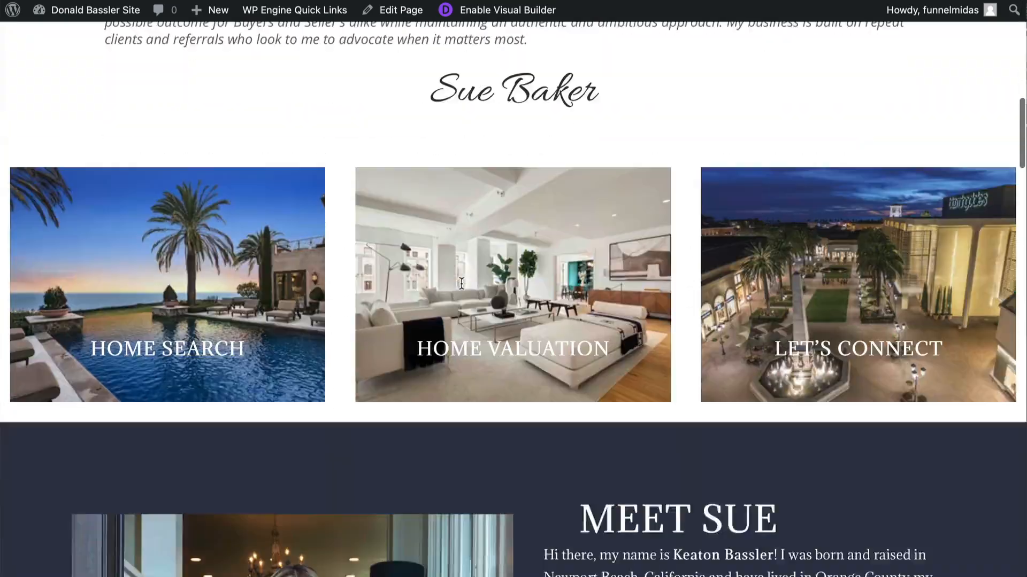
pyautogui.scroll(-15, 461, 283)
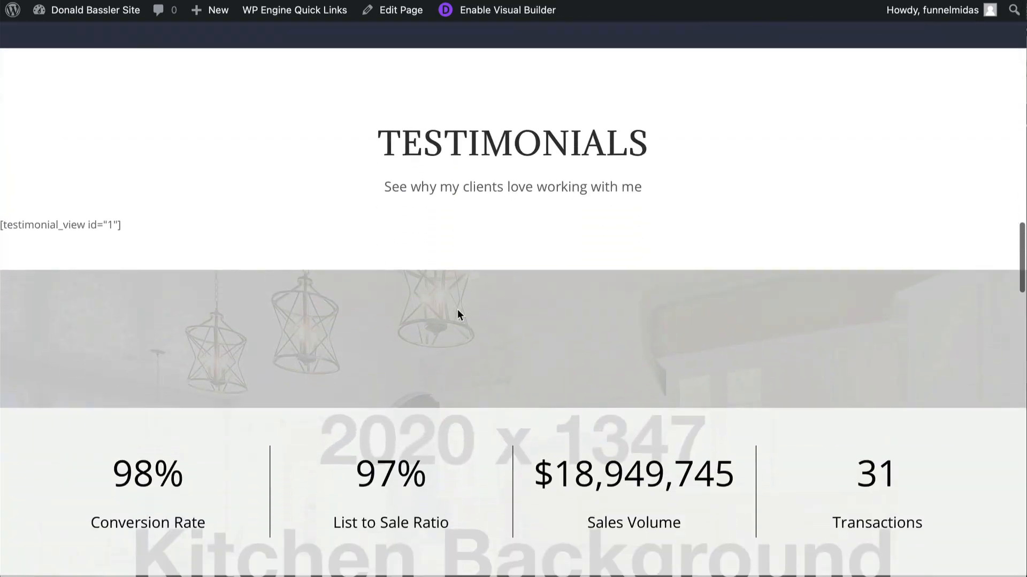
pyautogui.scroll(-13, 467, 225)
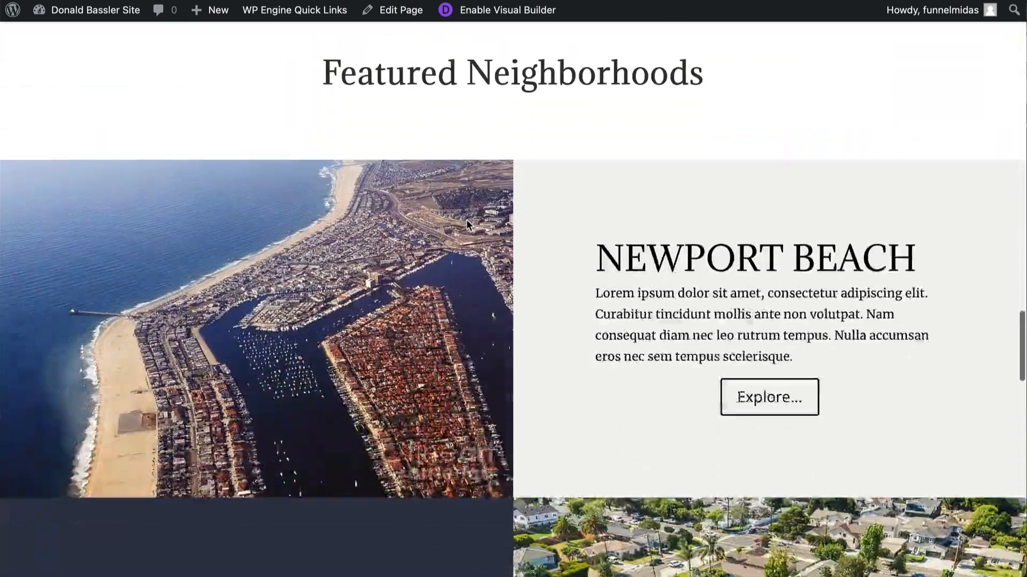
pyautogui.scroll(-15, 467, 221)
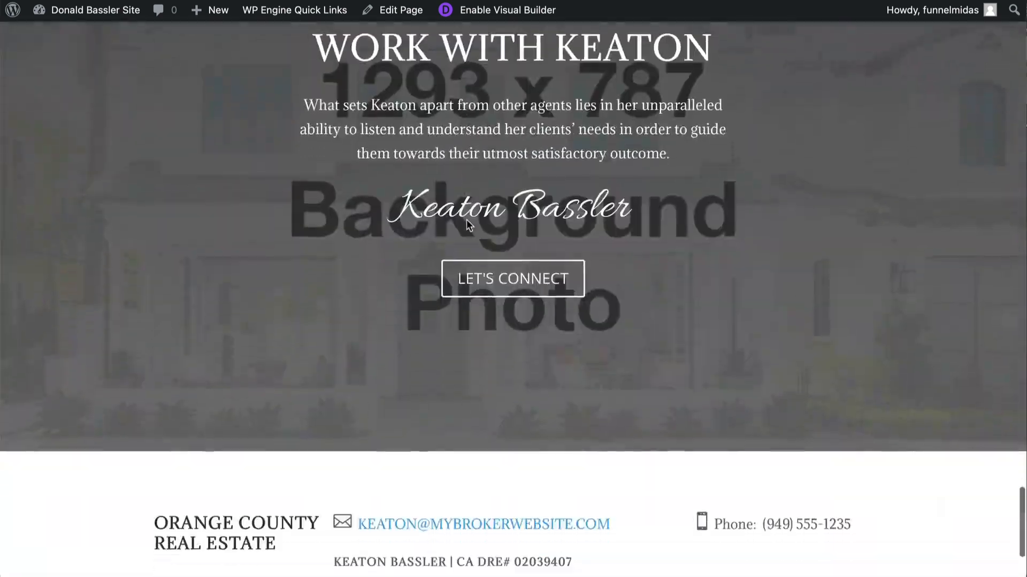
pyautogui.scroll(3, 449, 310)
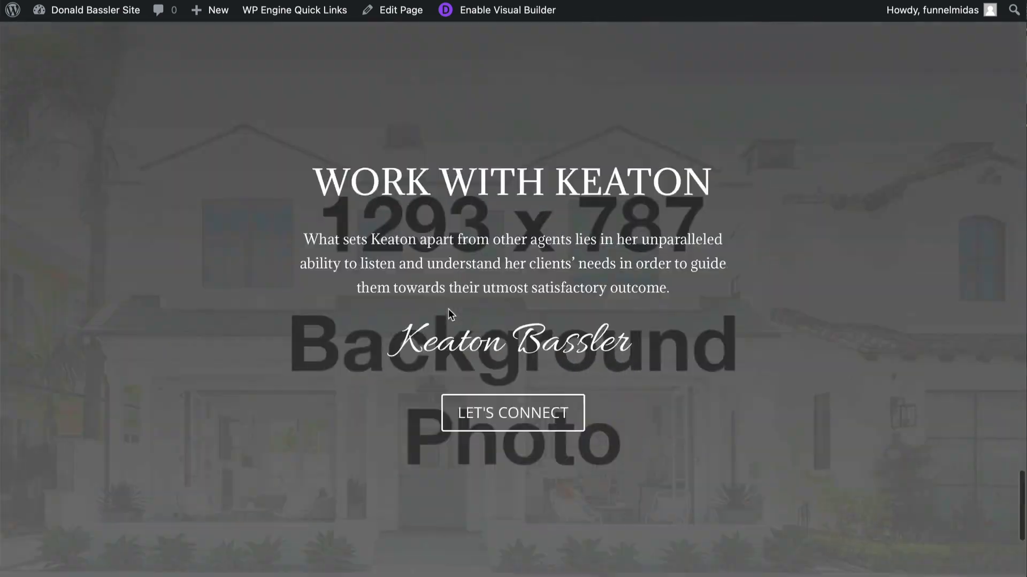
pyautogui.scroll(20, 448, 309)
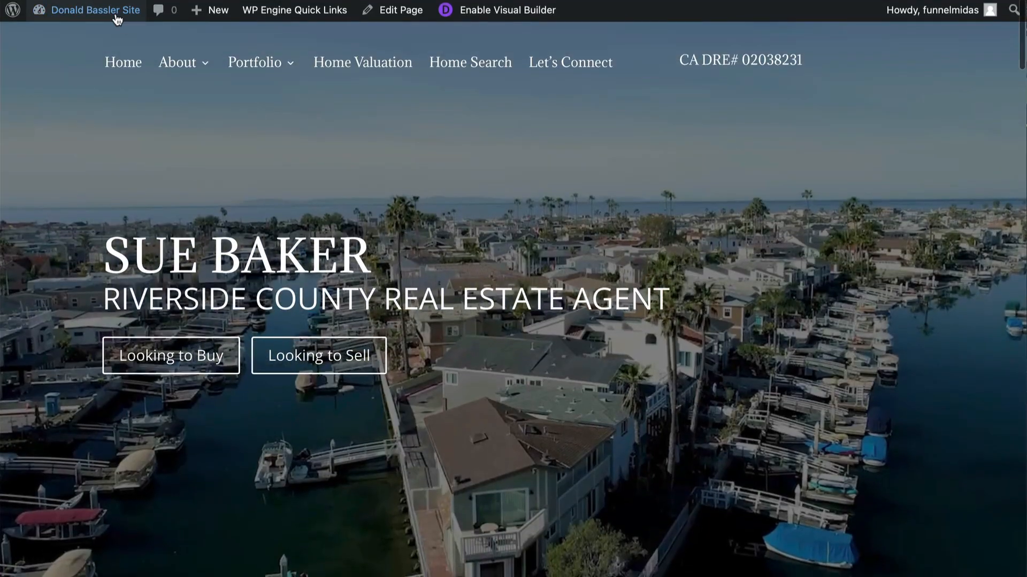
# - Go to the WordPress dashboard and open the Divi Library layouts list
pyautogui.moveTo(118, 20)
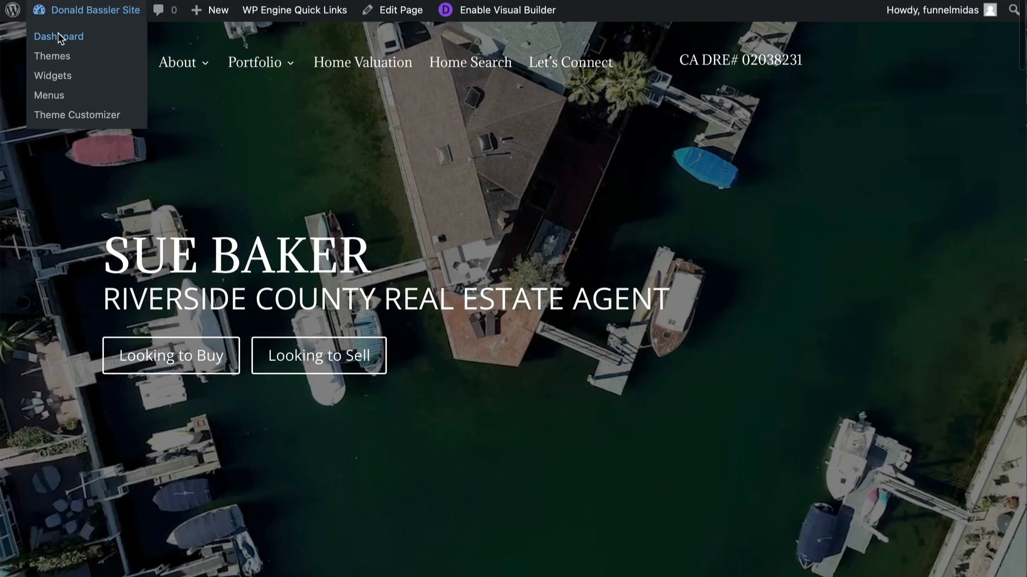
pyautogui.click(59, 35)
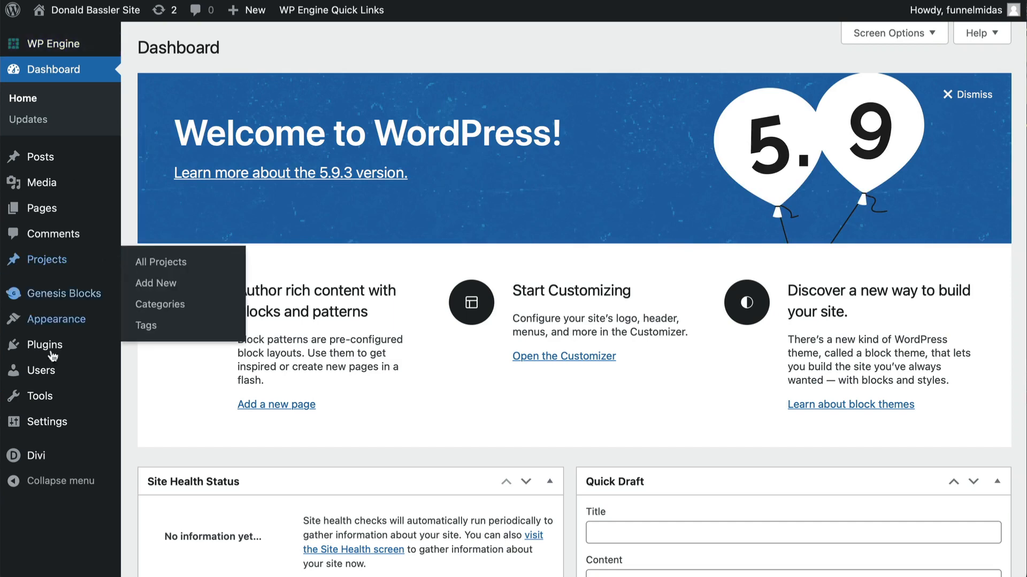
pyautogui.moveTo(36, 459)
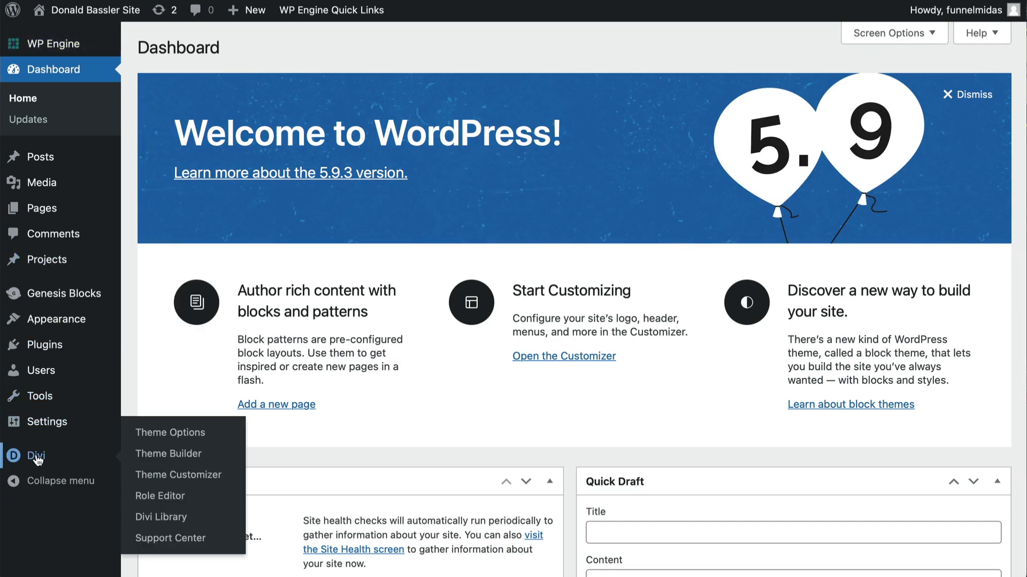
pyautogui.click(172, 513)
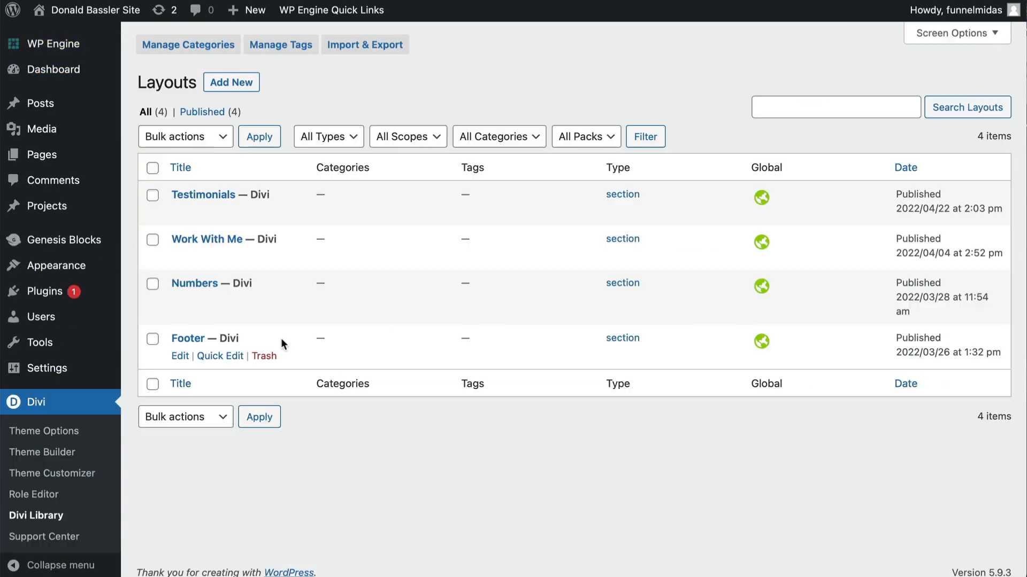
# - Open the Footer library layout in the Visual Builder and update the phone number in its phone text module
pyautogui.click(180, 356)
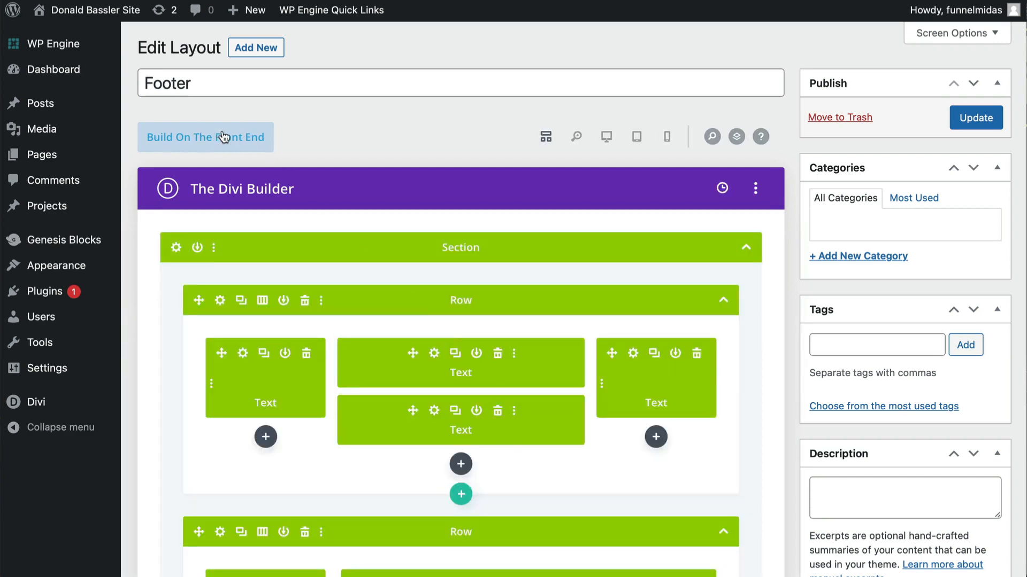
pyautogui.click(223, 137)
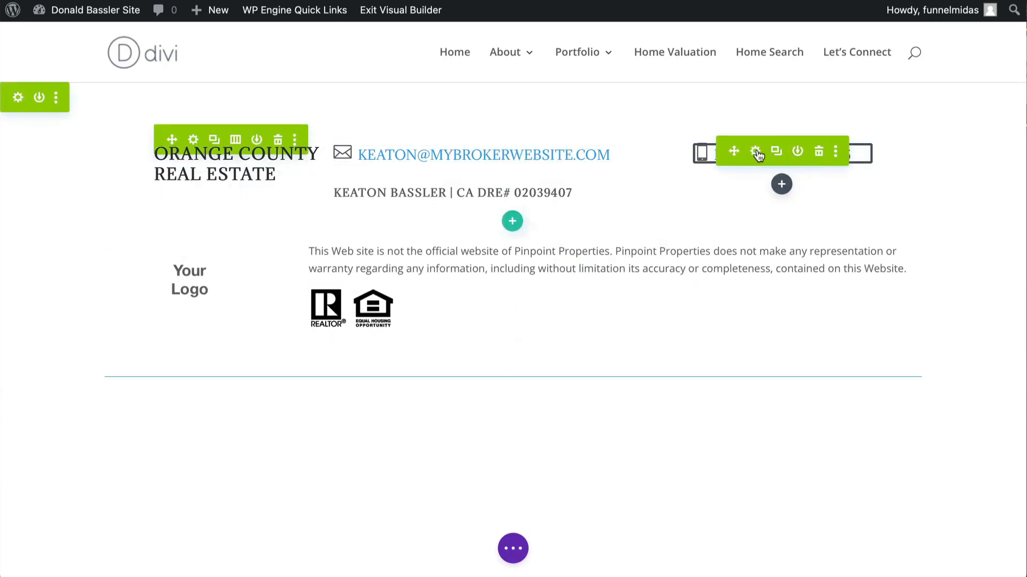
pyautogui.click(756, 152)
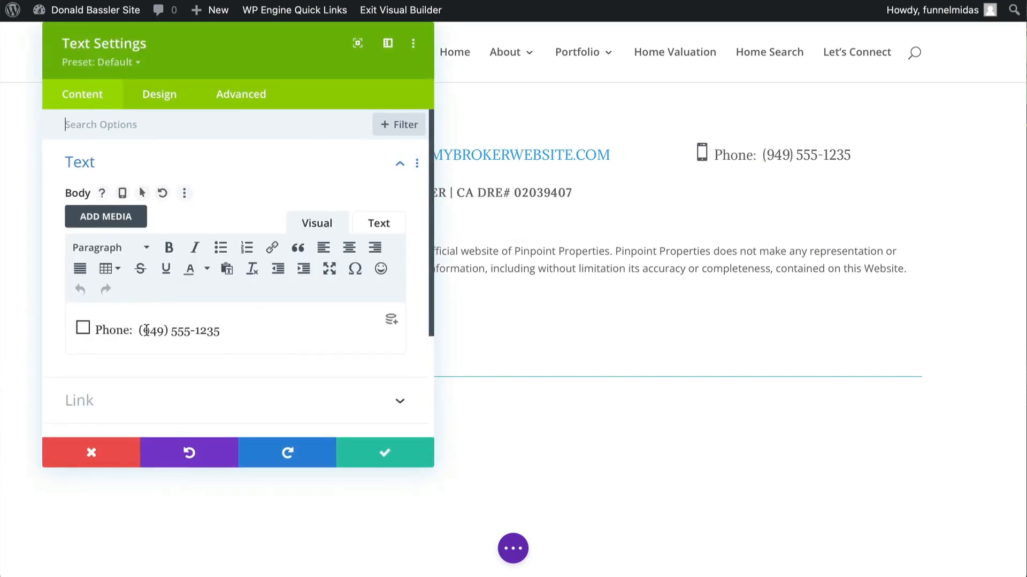
pyautogui.moveTo(143, 330); pyautogui.dragTo(162, 332)
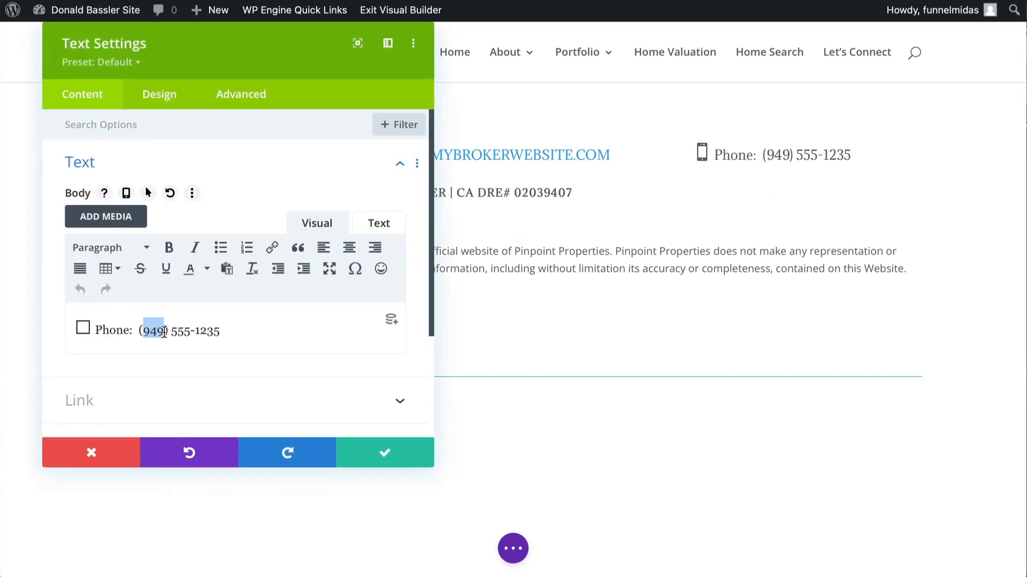
pyautogui.write('714')
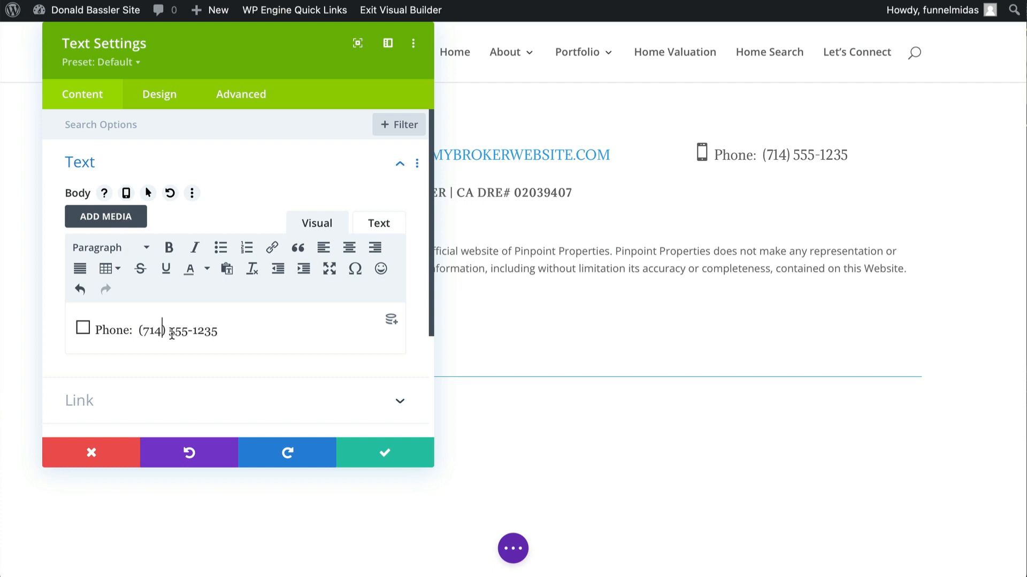
pyautogui.moveTo(169, 332); pyautogui.dragTo(185, 334)
pyautogui.press('BackSpace')
pyautogui.write('640')
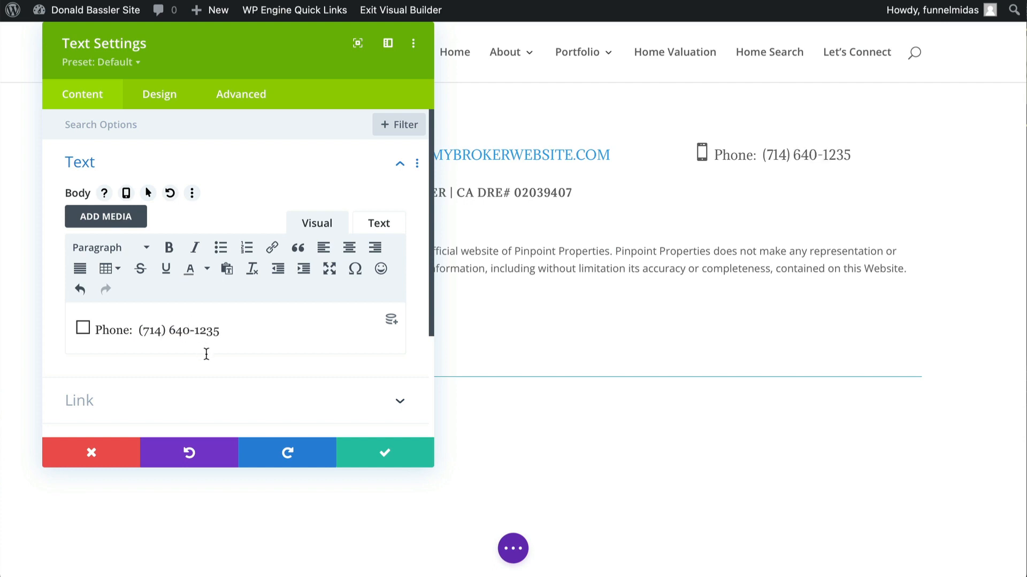
pyautogui.click(428, 463)
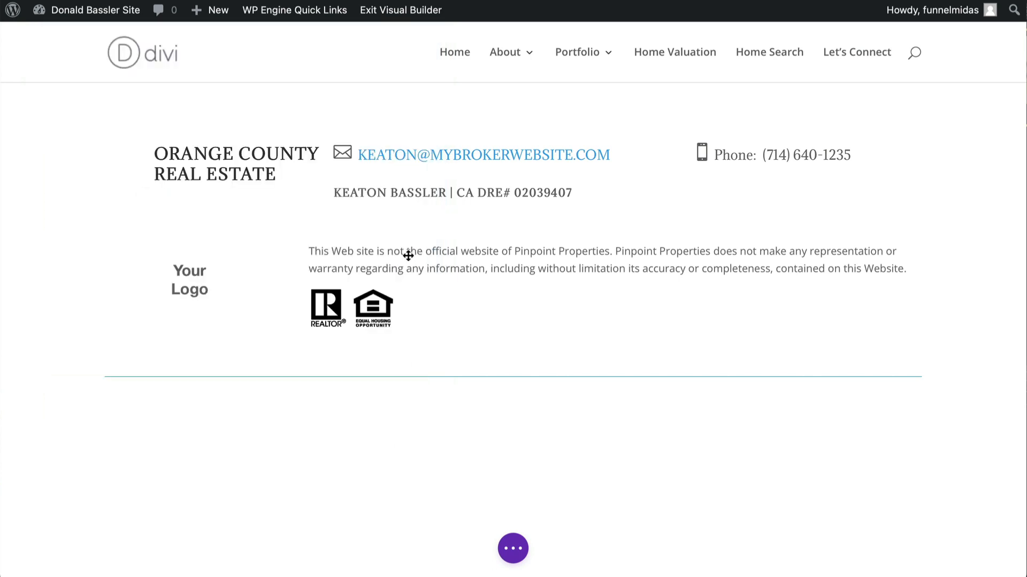
# - Change the footer heading from Orange to RIVERSIDE COUNTY REAL ESTATE
pyautogui.moveTo(214, 156)
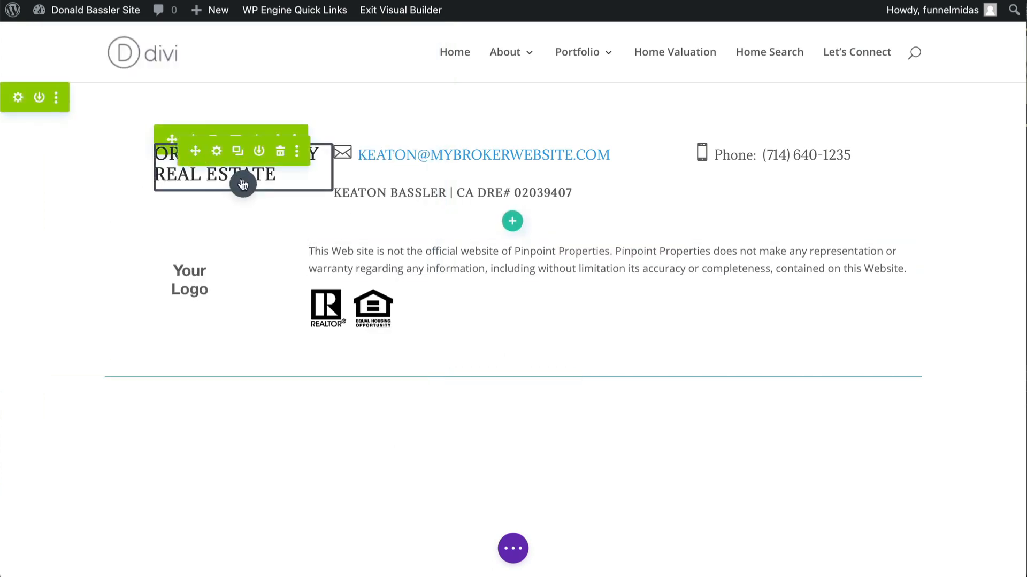
pyautogui.click(216, 152)
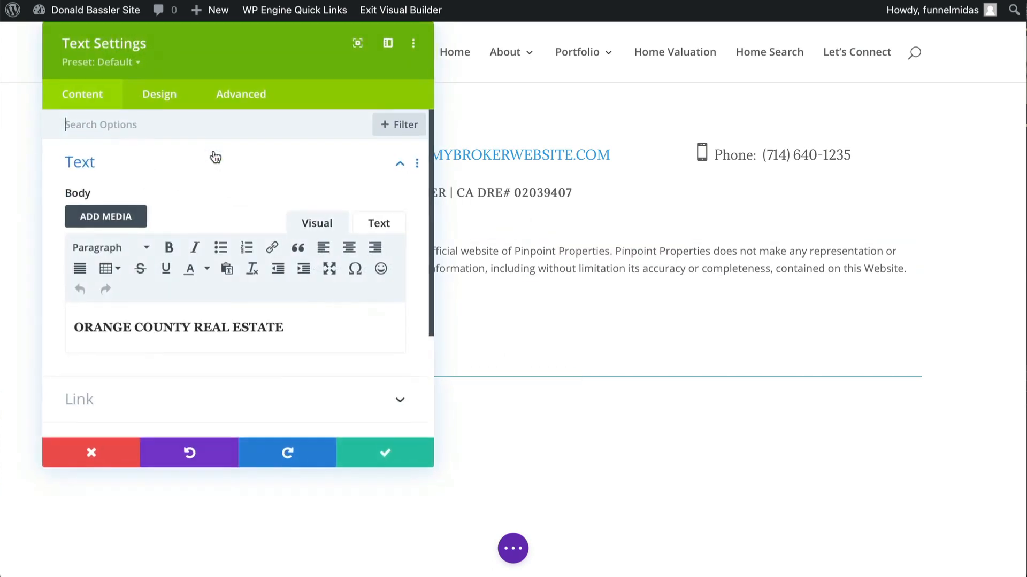
pyautogui.doubleClick(132, 328)
pyautogui.write('RIVERSIDE')
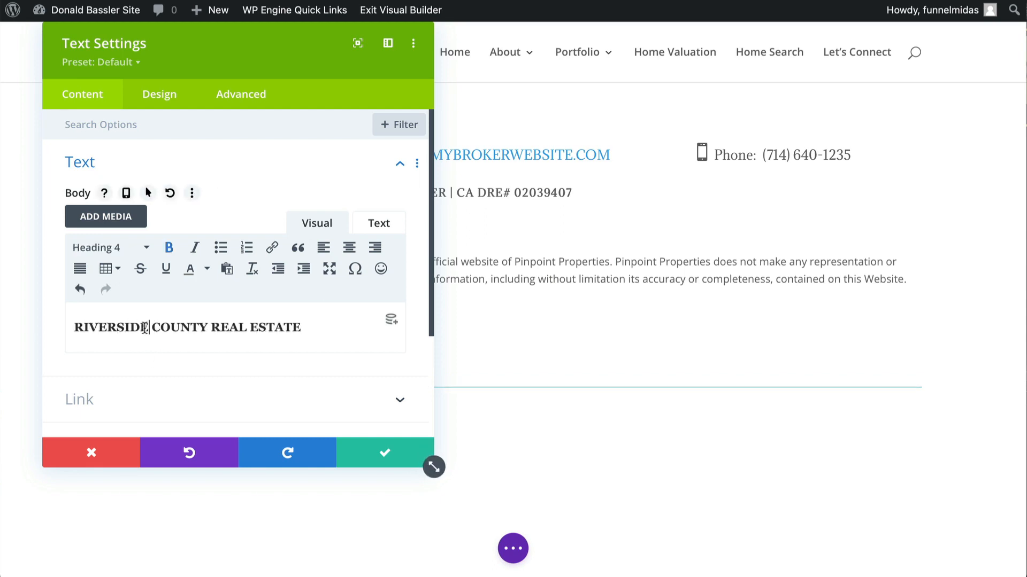
pyautogui.click(385, 457)
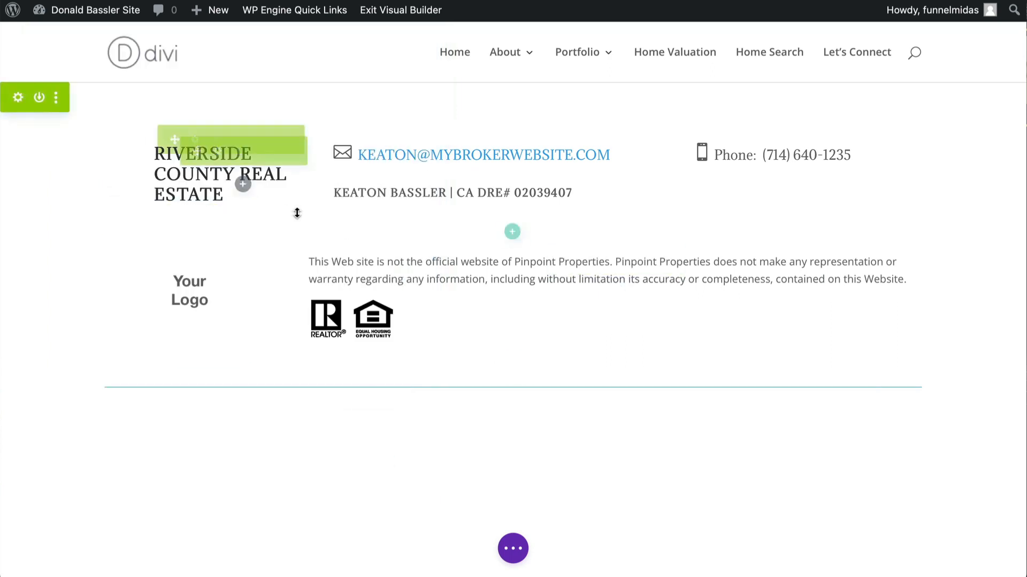
# - Replace the name part of the footer's e-mail address with the new agent's name
pyautogui.moveTo(188, 292)
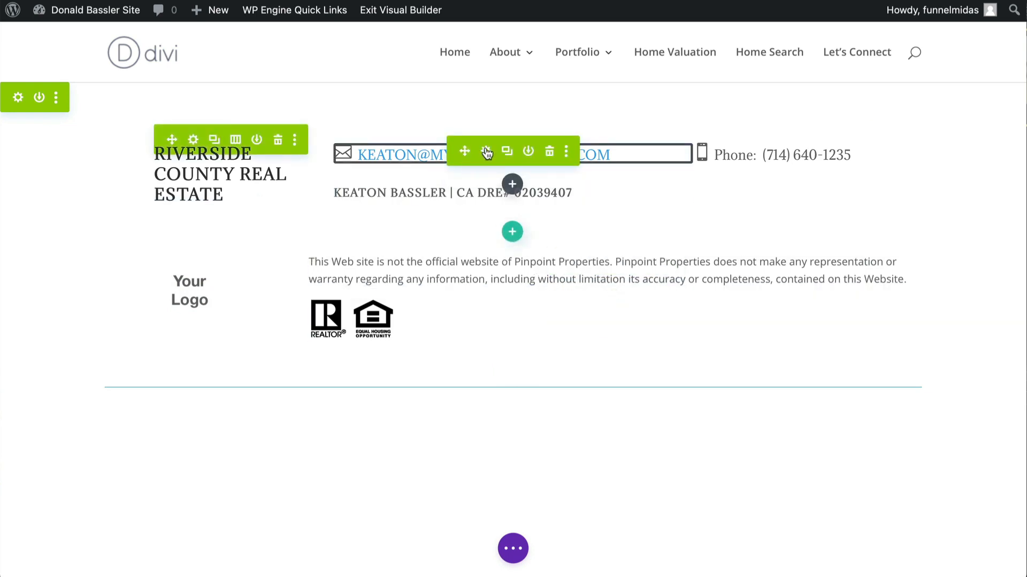
pyautogui.click(486, 152)
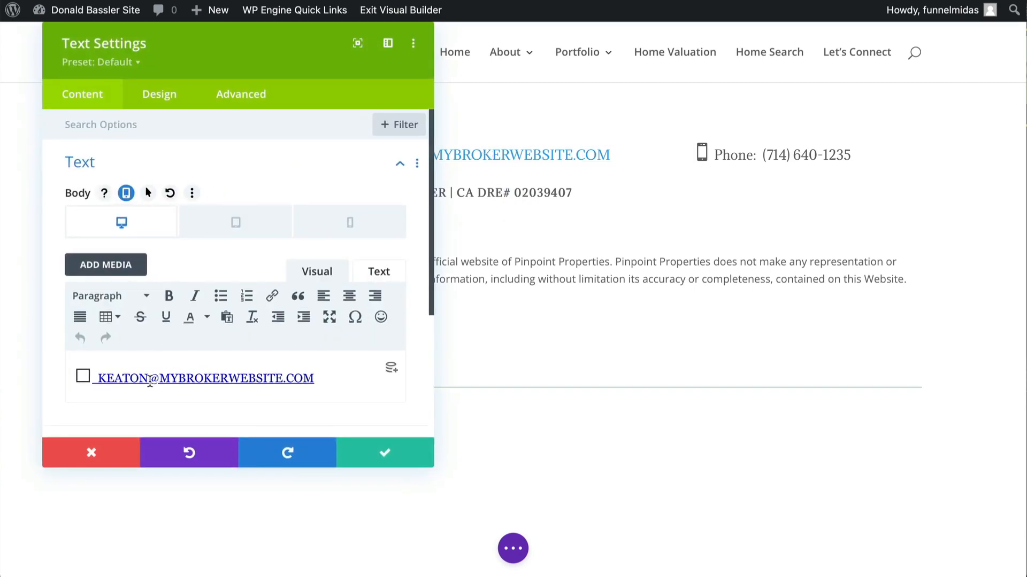
pyautogui.moveTo(150, 381); pyautogui.dragTo(103, 378)
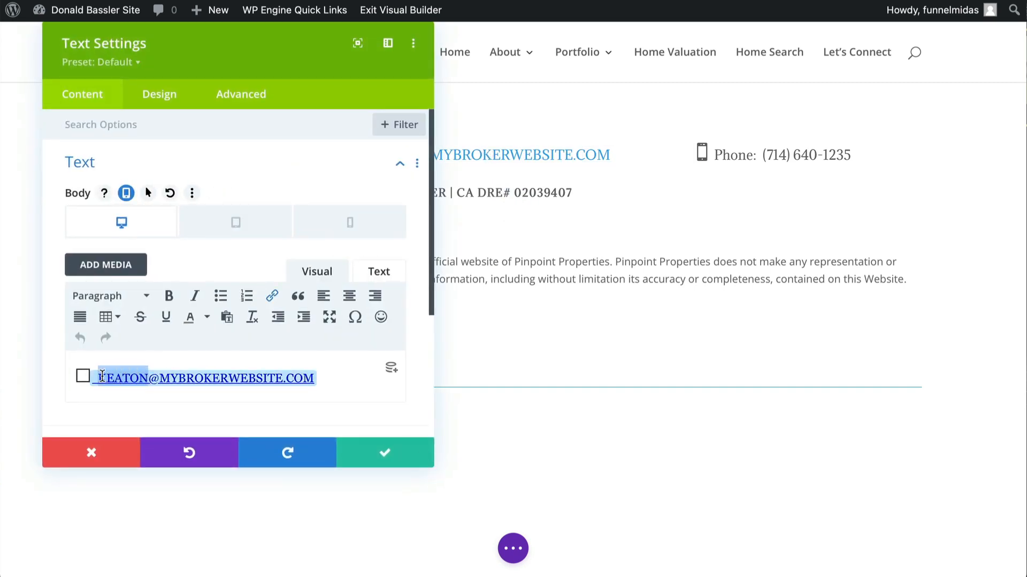
pyautogui.press('BackSpace')
pyautogui.write('SUE')
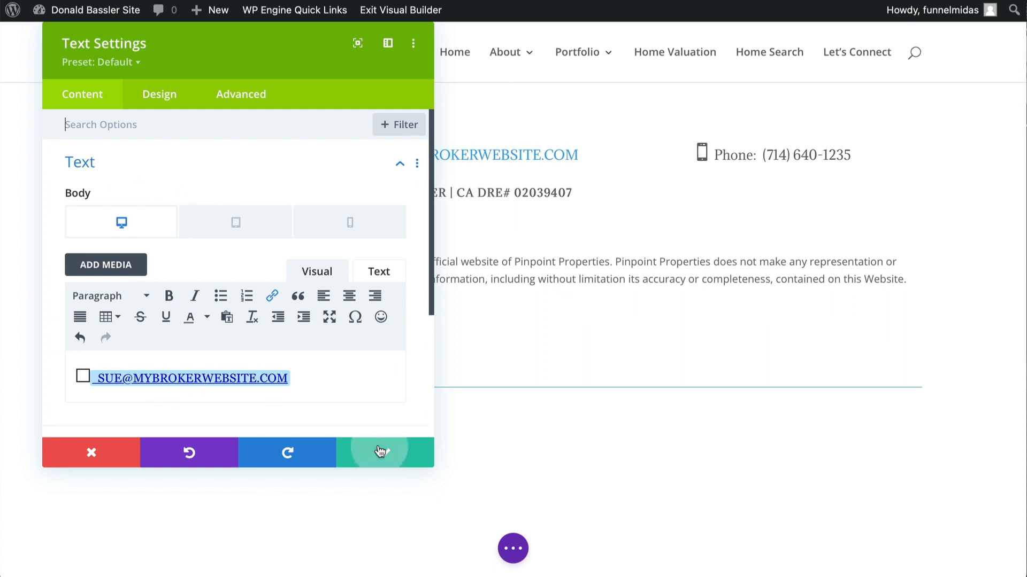
pyautogui.click(404, 442)
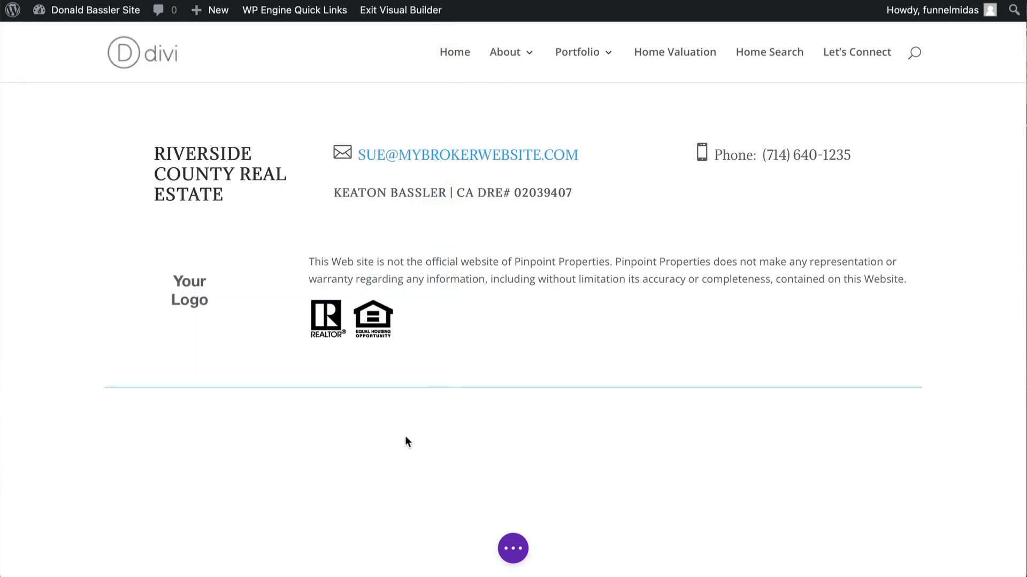
# - Leave the builder, visit the site and scroll through the homepage to review the updated footer and sections
pyautogui.click(513, 549)
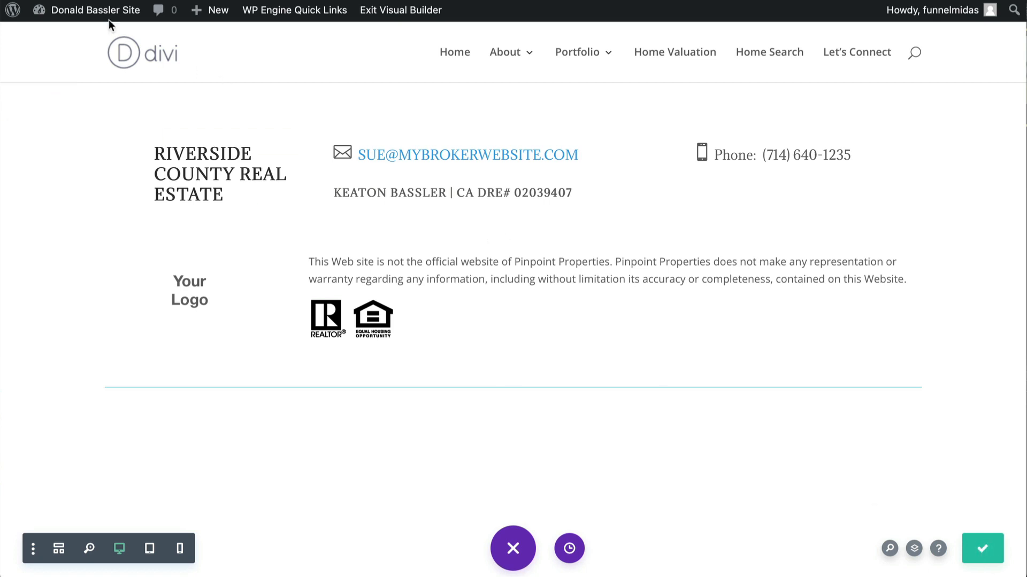
pyautogui.moveTo(72, 10)
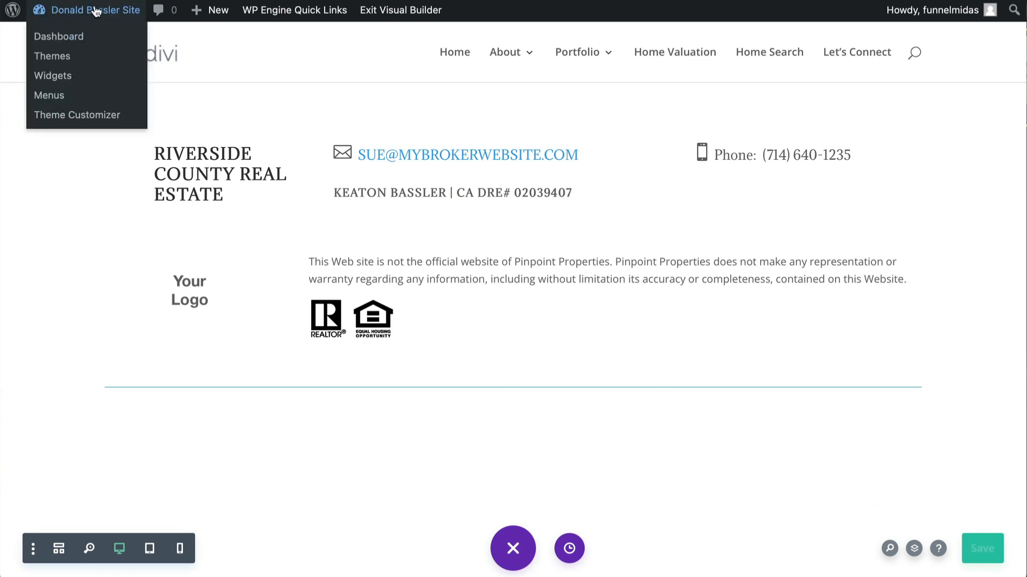
pyautogui.click(58, 36)
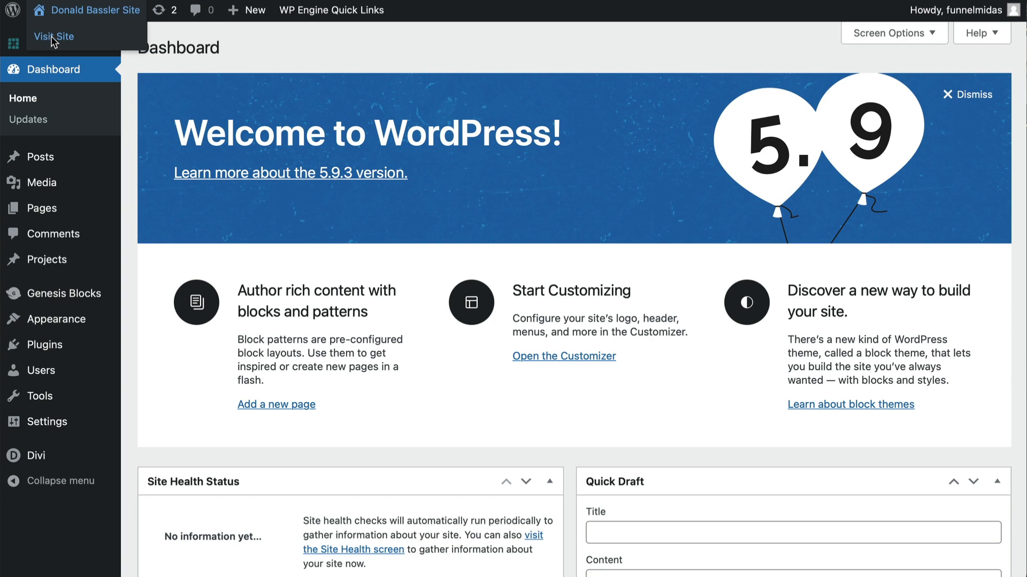
pyautogui.click(52, 37)
pyautogui.scroll(-15, 295, 242)
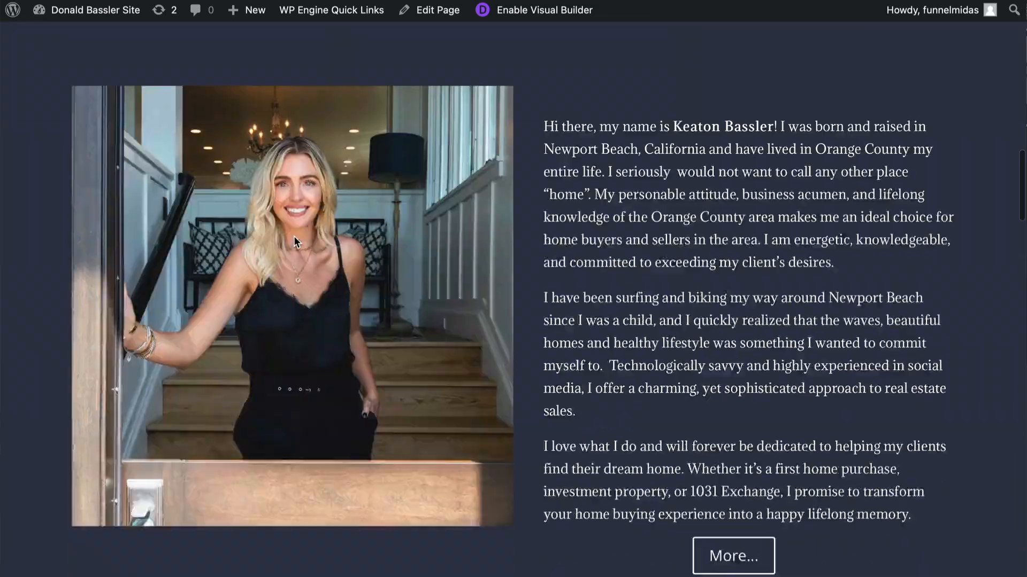
pyautogui.scroll(-20, 295, 242)
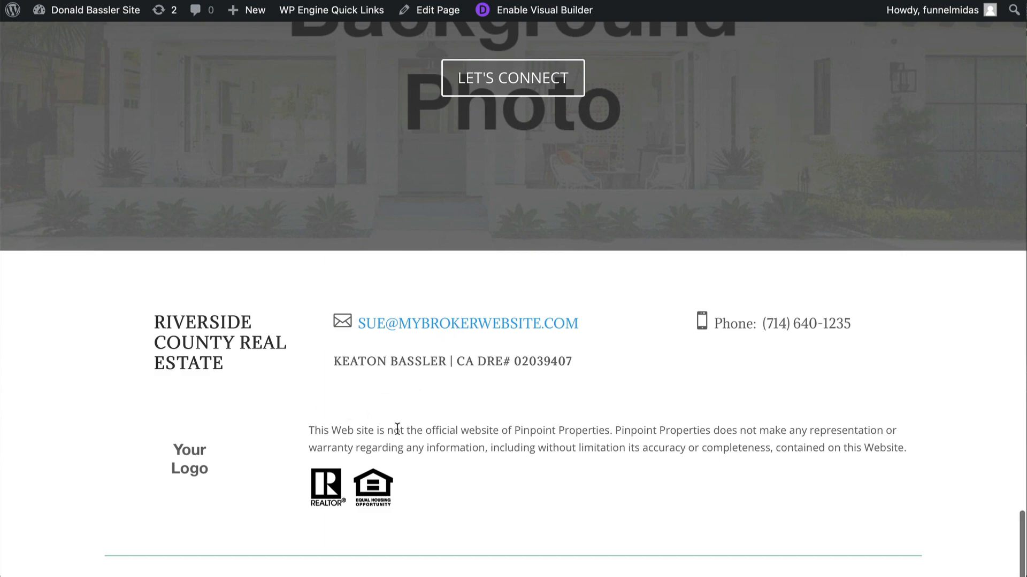
pyautogui.scroll(1, 397, 428)
pyautogui.scroll(20, 397, 429)
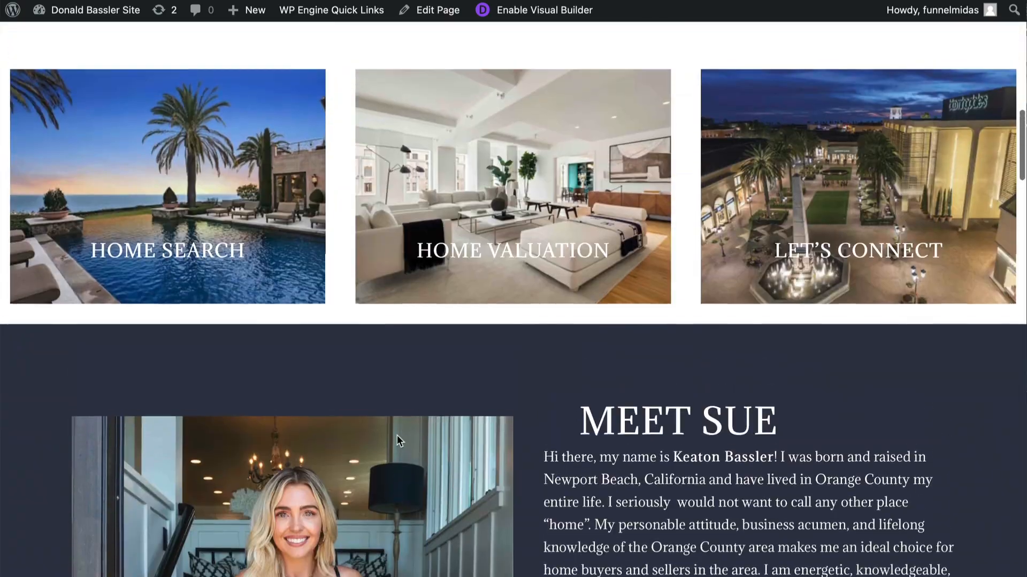
pyautogui.scroll(12, 397, 435)
pyautogui.moveTo(182, 65)
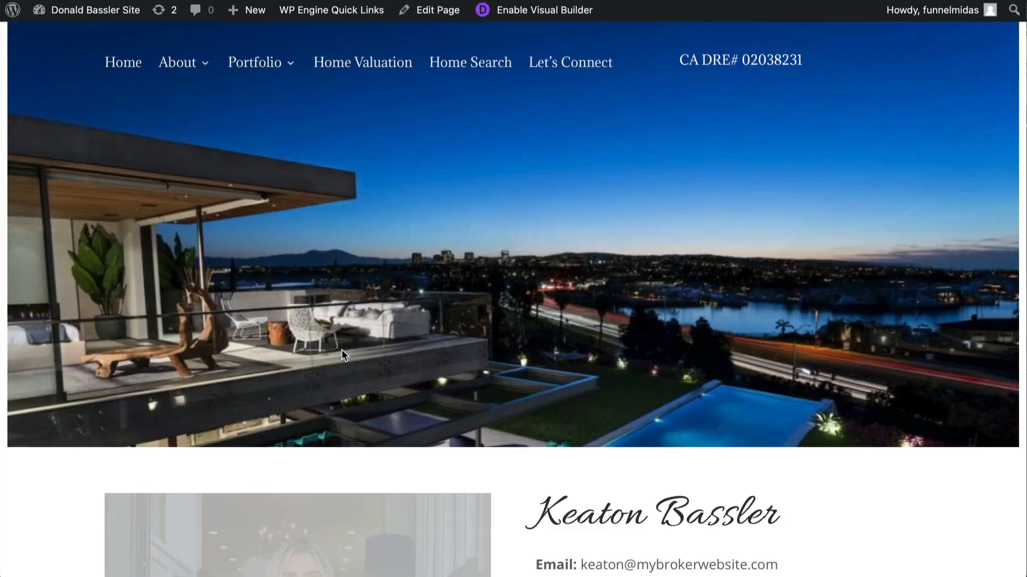
pyautogui.scroll(-12, 341, 349)
pyautogui.scroll(-15, 341, 349)
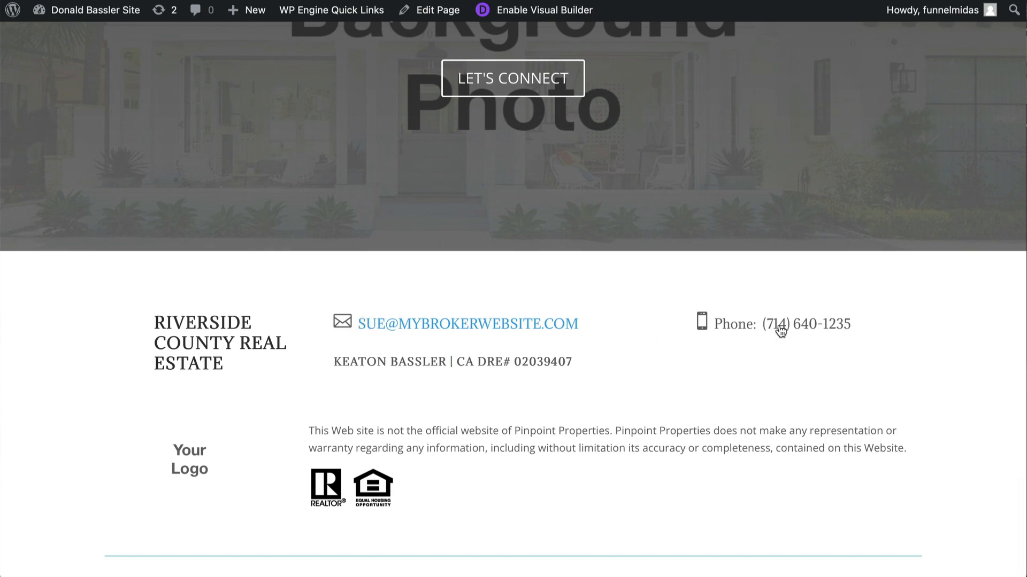
pyautogui.scroll(5, 781, 332)
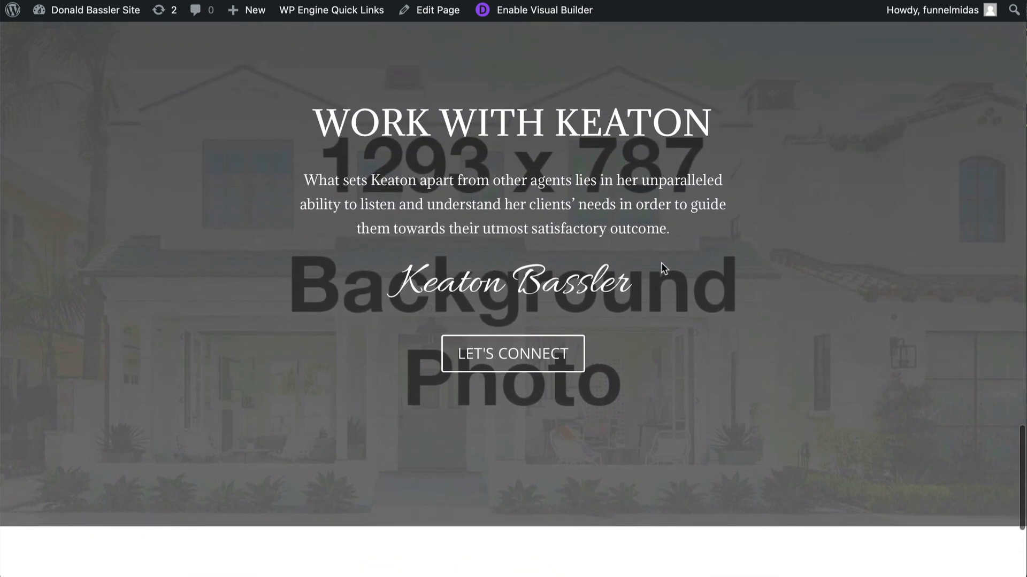
pyautogui.scroll(10, 380, 261)
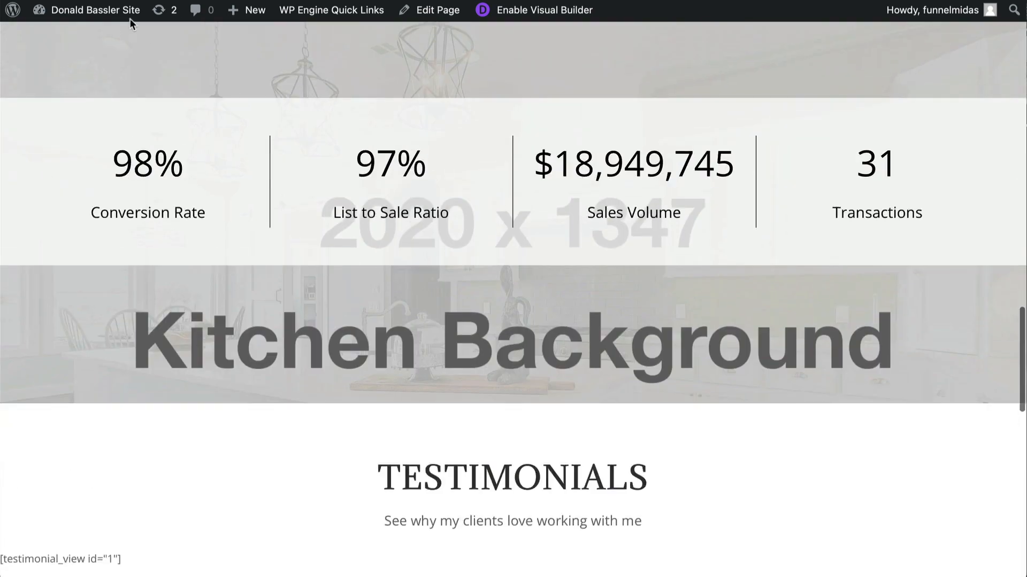
# - Open the Numbers layout from the Divi Library in the Visual Builder
pyautogui.moveTo(107, 9)
pyautogui.click(62, 35)
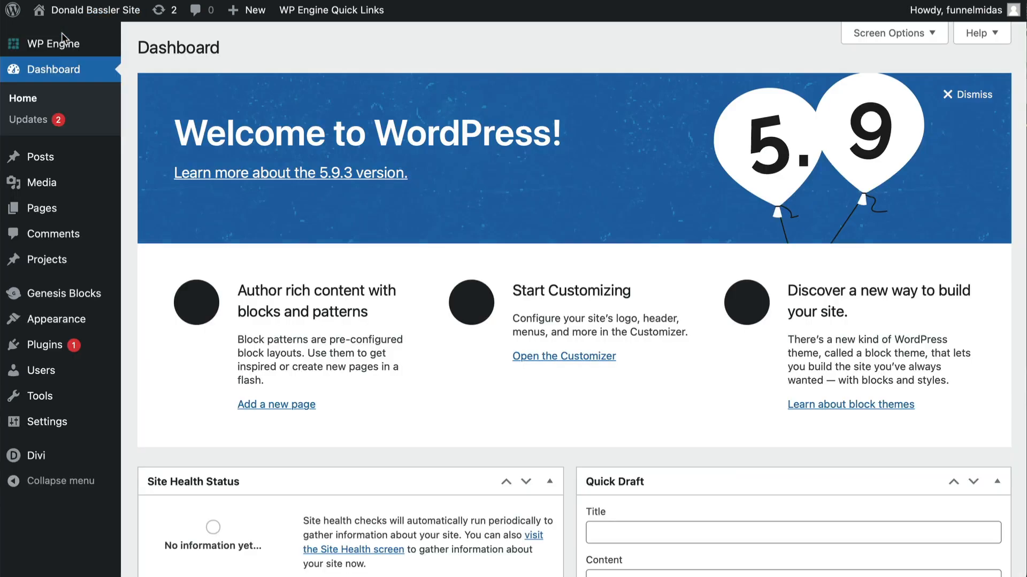
pyautogui.moveTo(31, 461)
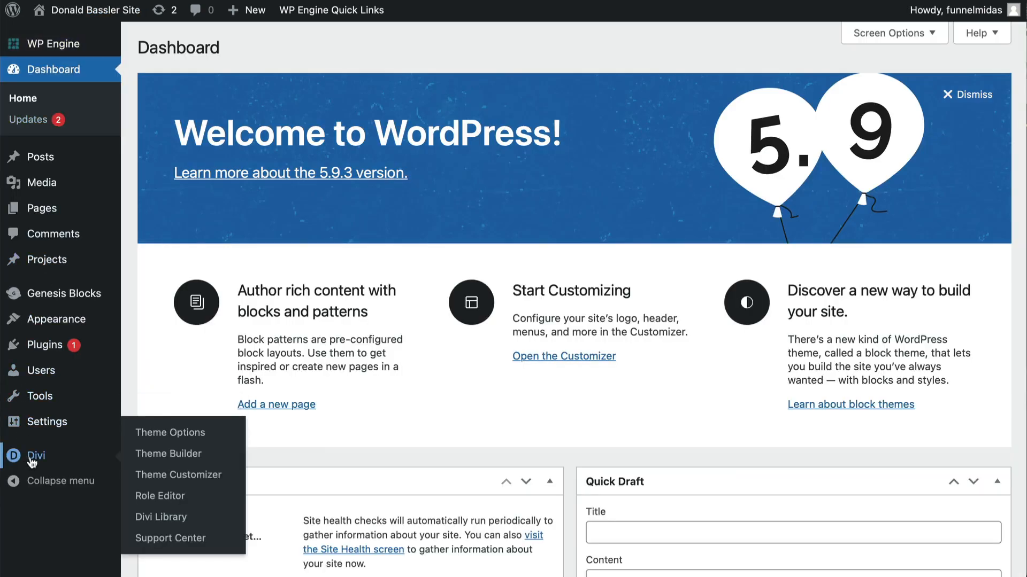
pyautogui.click(158, 516)
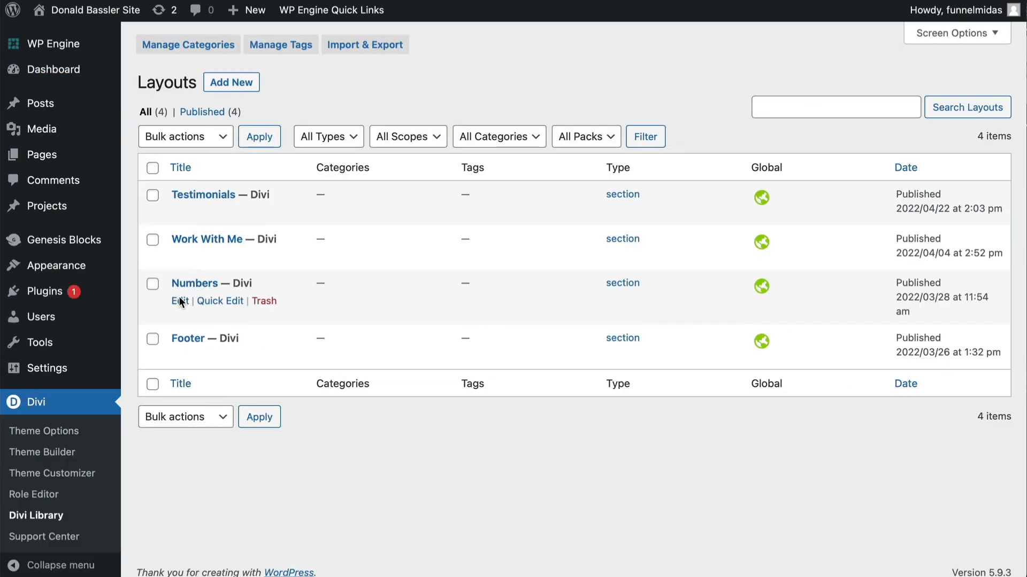
pyautogui.click(179, 301)
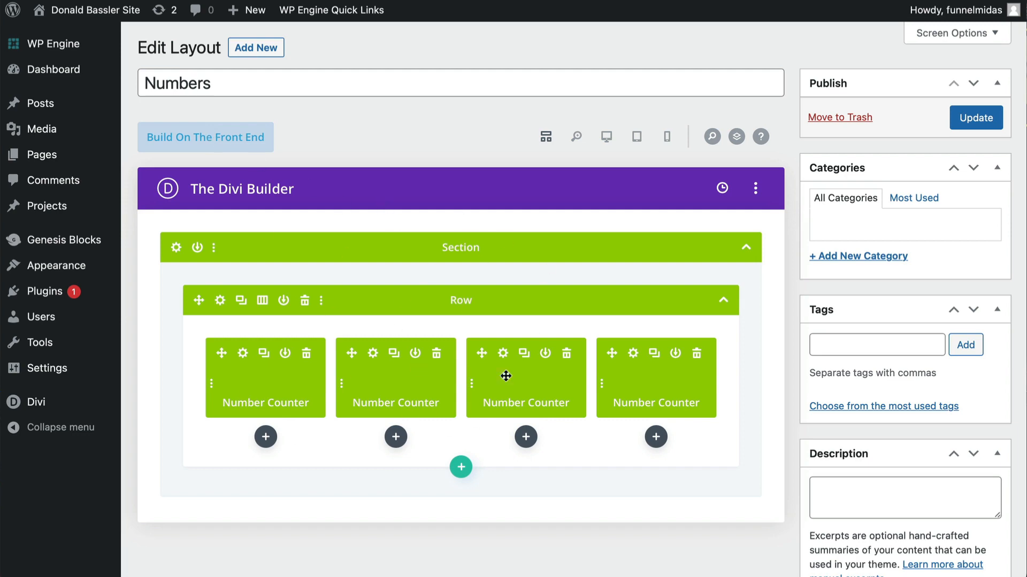
pyautogui.click(209, 141)
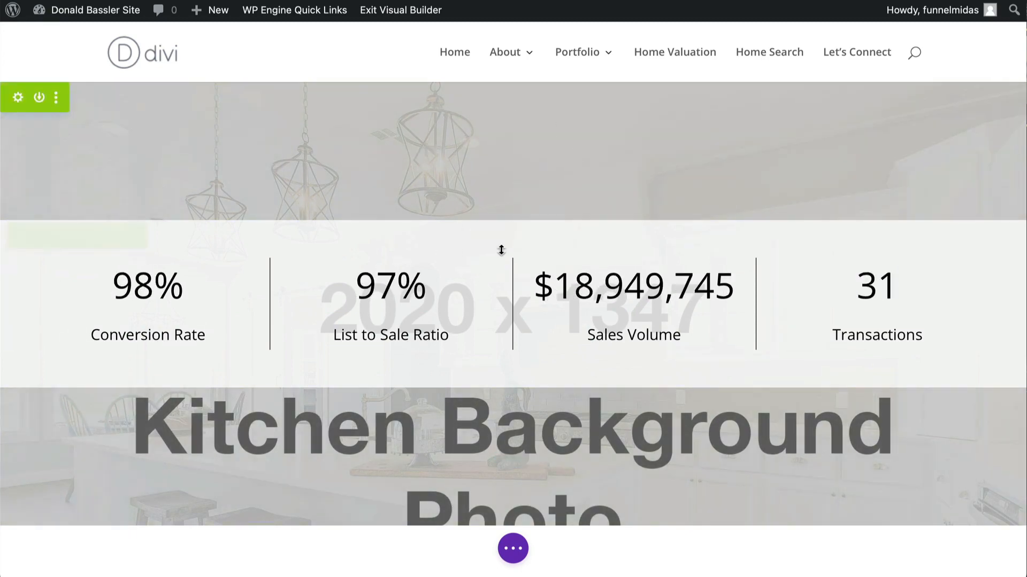
# - Replace the Numbers section's background image with kitchen.jpeg from the media library and save the section settings
pyautogui.click(19, 99)
pyautogui.click(130, 214)
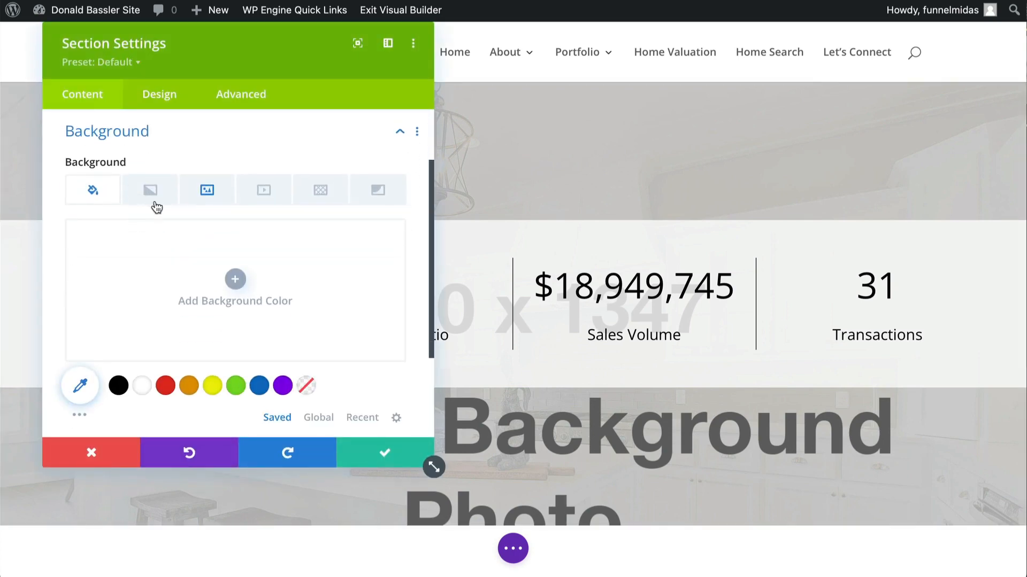
pyautogui.click(207, 194)
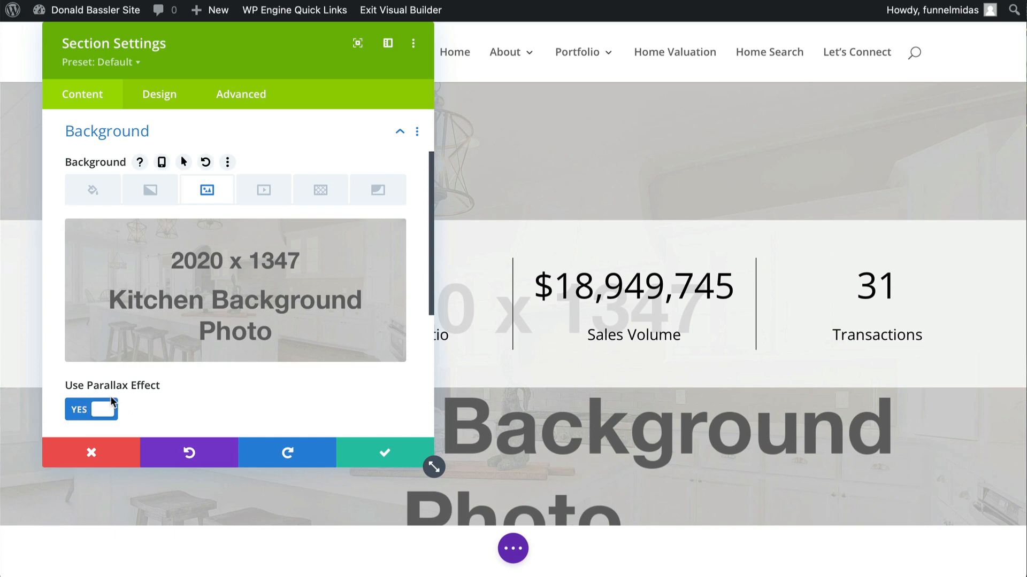
pyautogui.click(282, 300)
pyautogui.click(216, 73)
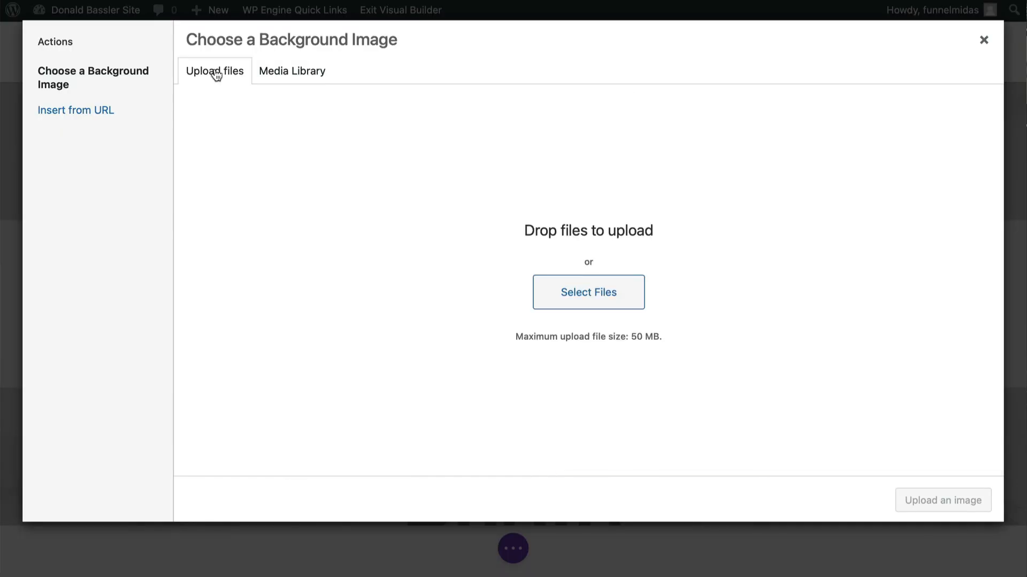
pyautogui.click(578, 297)
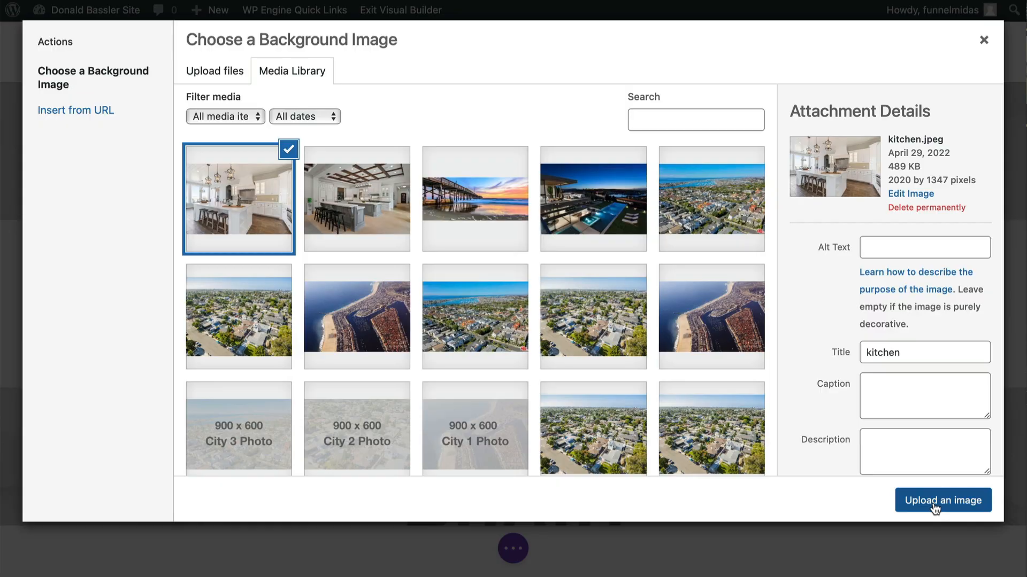
pyautogui.click(934, 508)
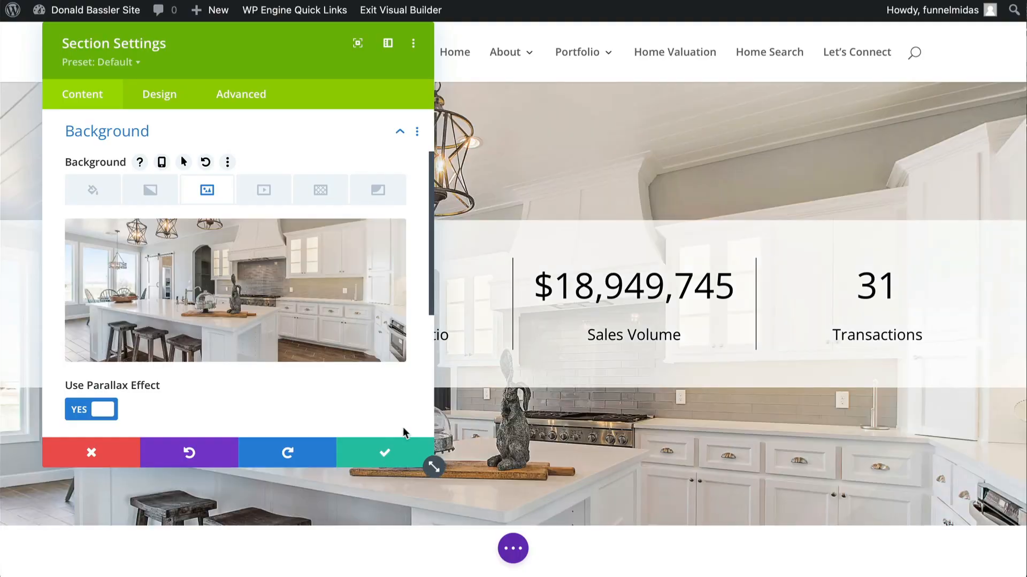
pyautogui.click(387, 455)
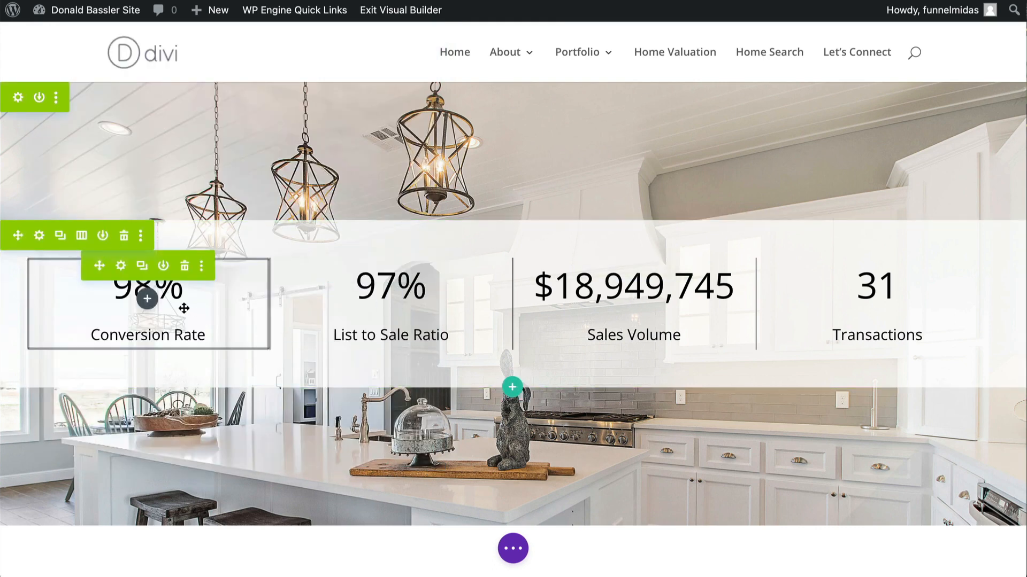
# - Set the Conversion Rate counter's number to 87
pyautogui.click(122, 266)
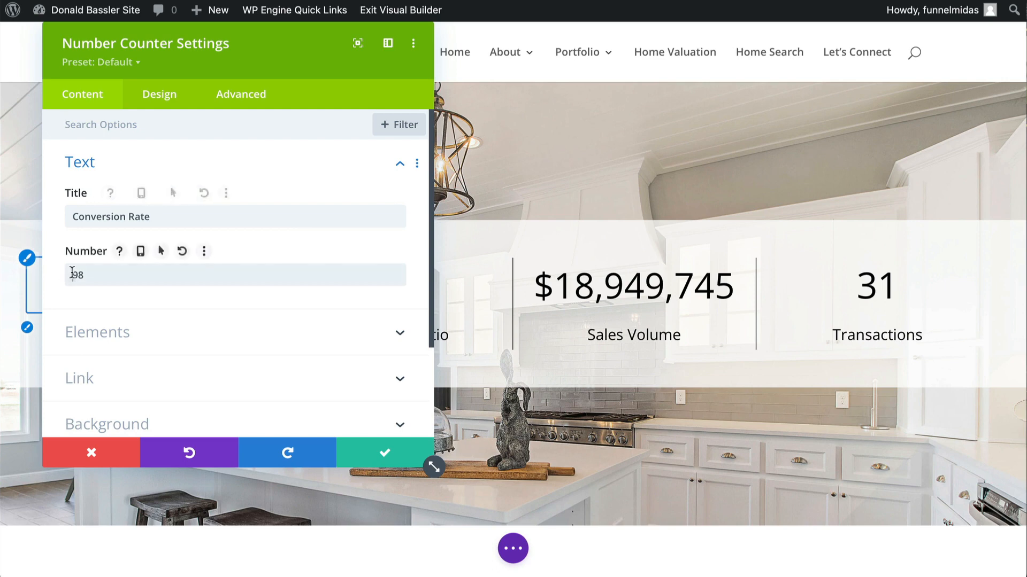
pyautogui.doubleClick(100, 274)
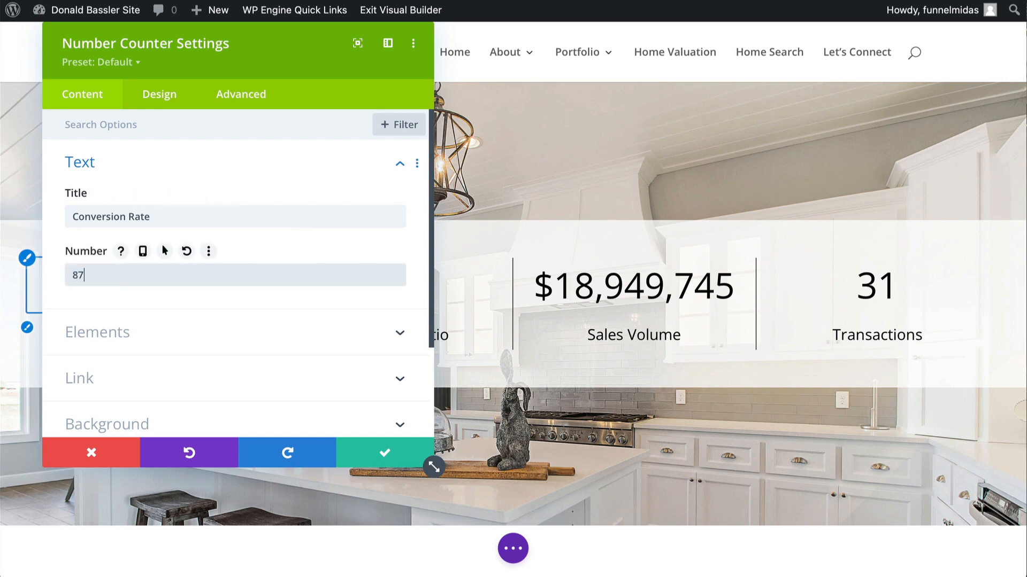
pyautogui.write('87')
pyautogui.click(374, 453)
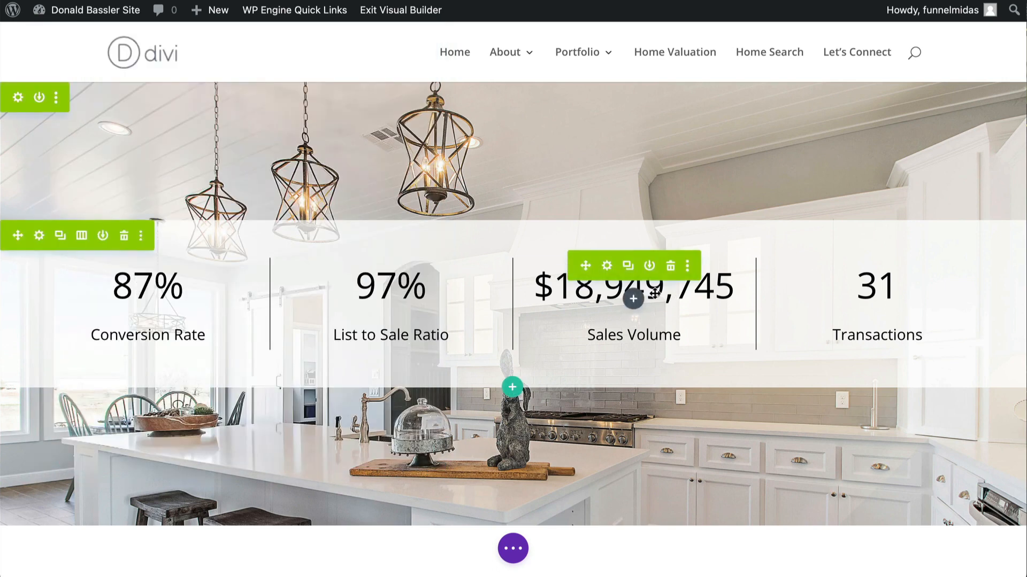
# - Change the Sales Volume counter's number to 2,949,745
pyautogui.click(606, 265)
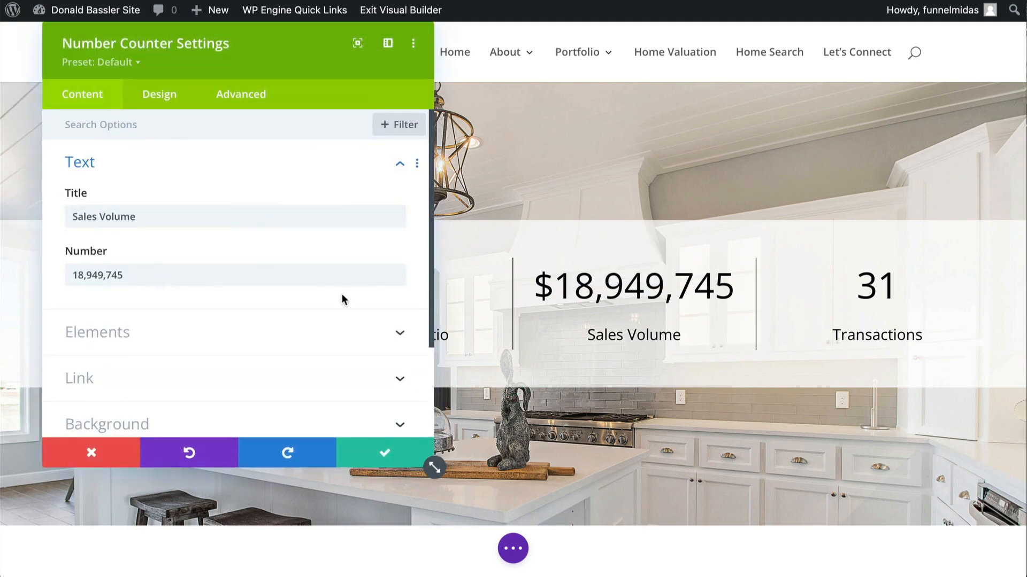
pyautogui.moveTo(71, 276); pyautogui.dragTo(82, 275)
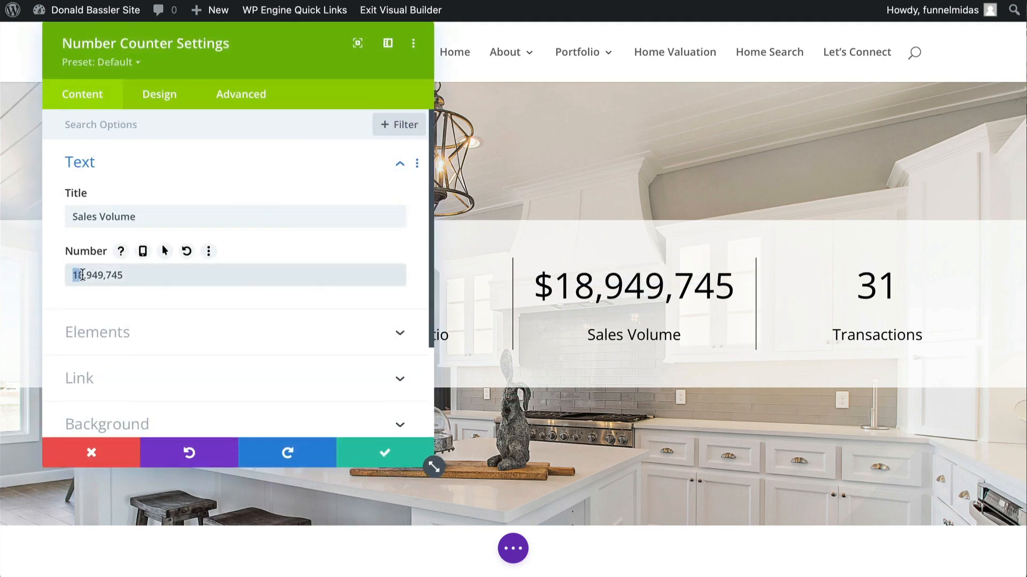
pyautogui.write('2')
pyautogui.click(372, 459)
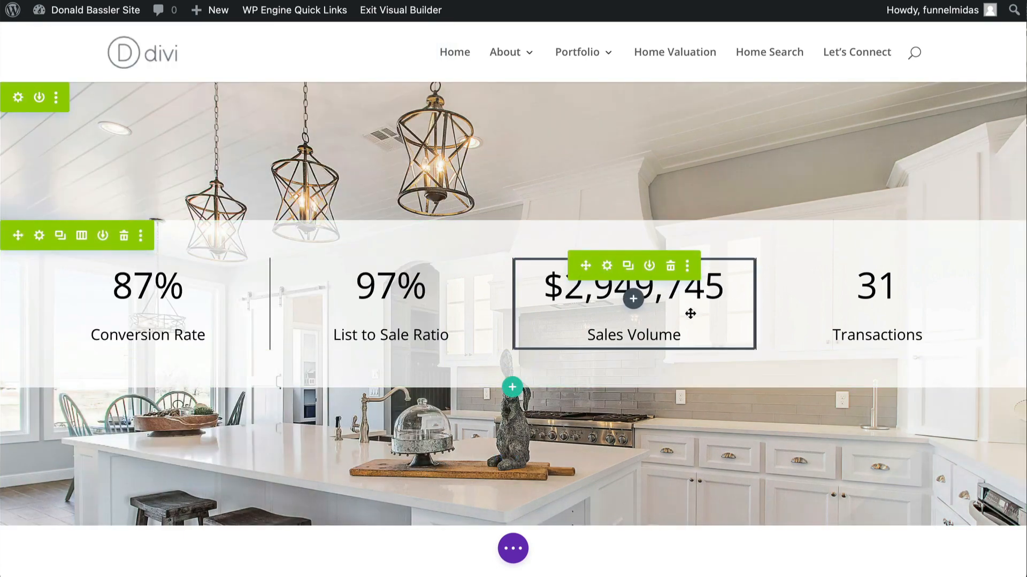
# - Set the Transactions counter's number to 54
pyautogui.click(851, 267)
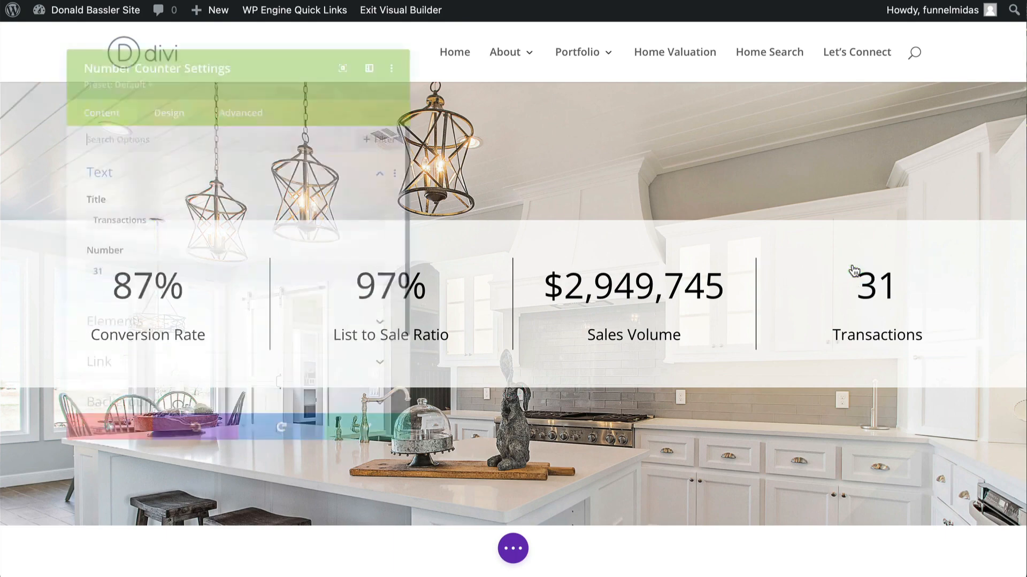
pyautogui.moveTo(99, 273); pyautogui.dragTo(34, 270)
pyautogui.write('54')
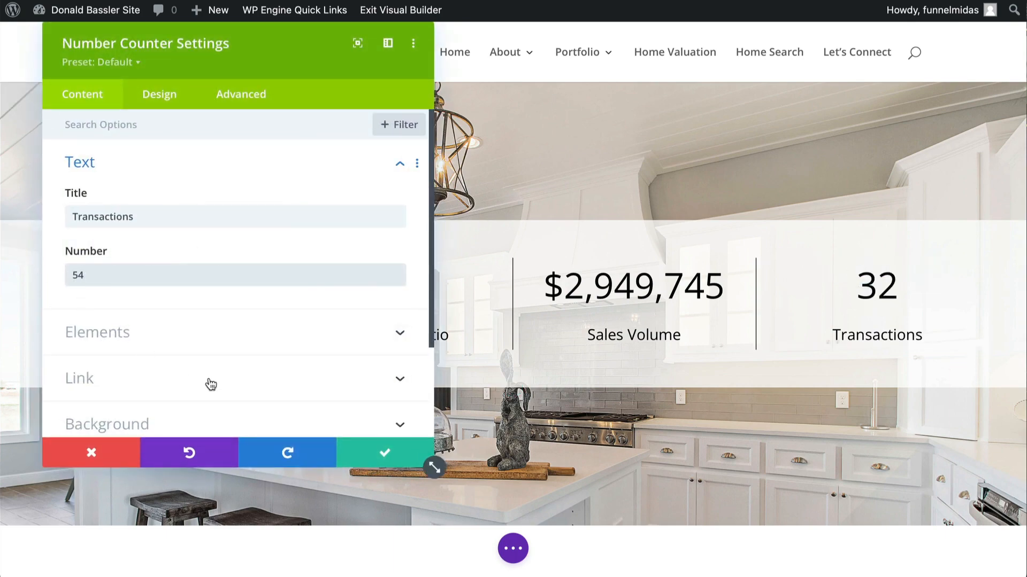
pyautogui.click(380, 454)
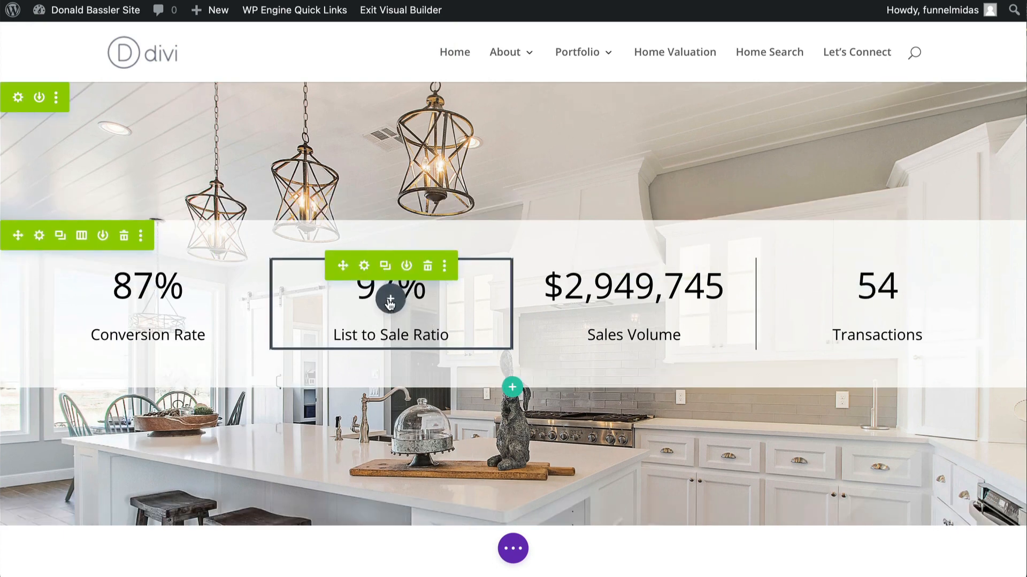
pyautogui.click(365, 266)
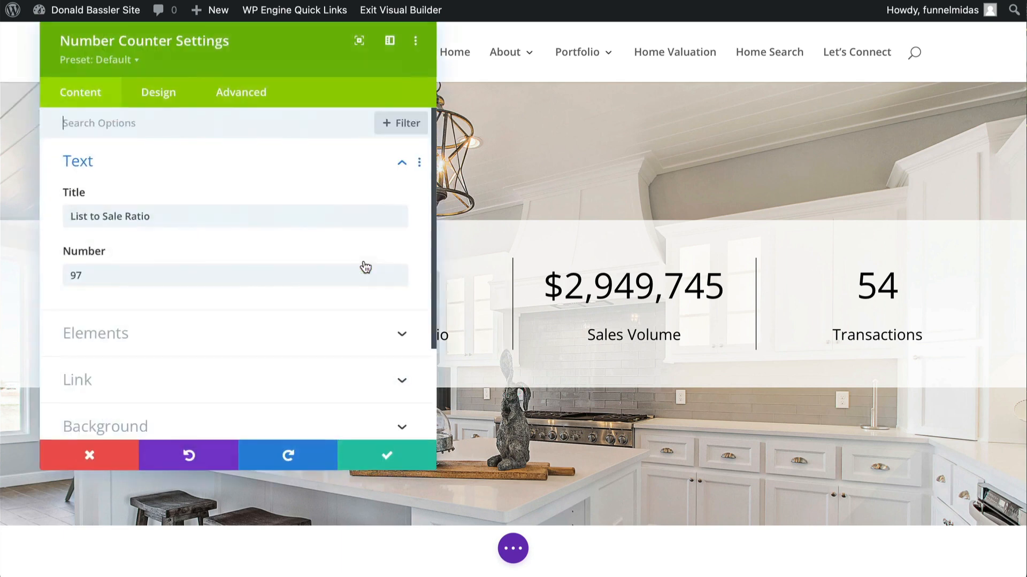
pyautogui.click(167, 218)
pyautogui.moveTo(167, 217); pyautogui.dragTo(59, 216)
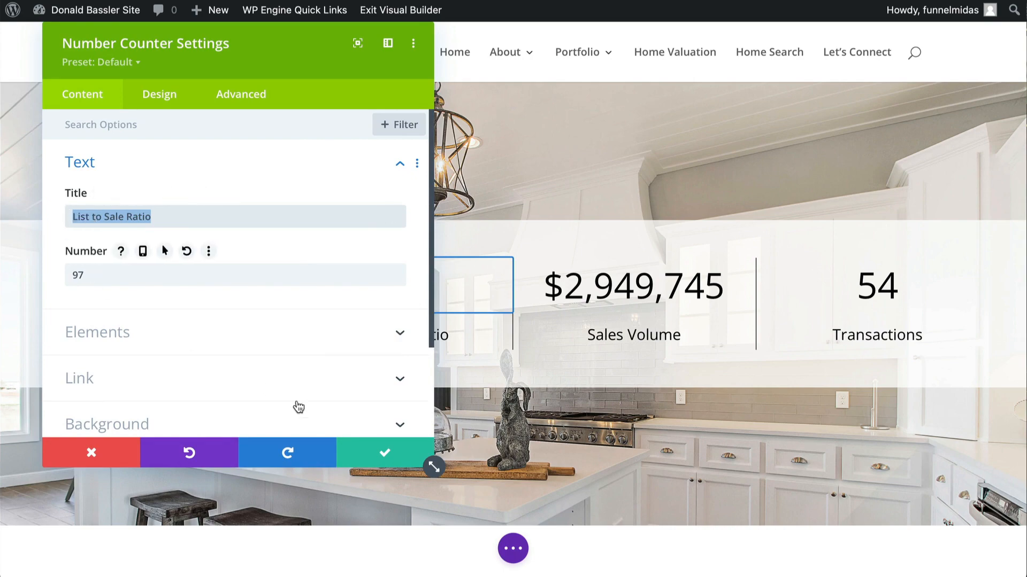
pyautogui.click(383, 452)
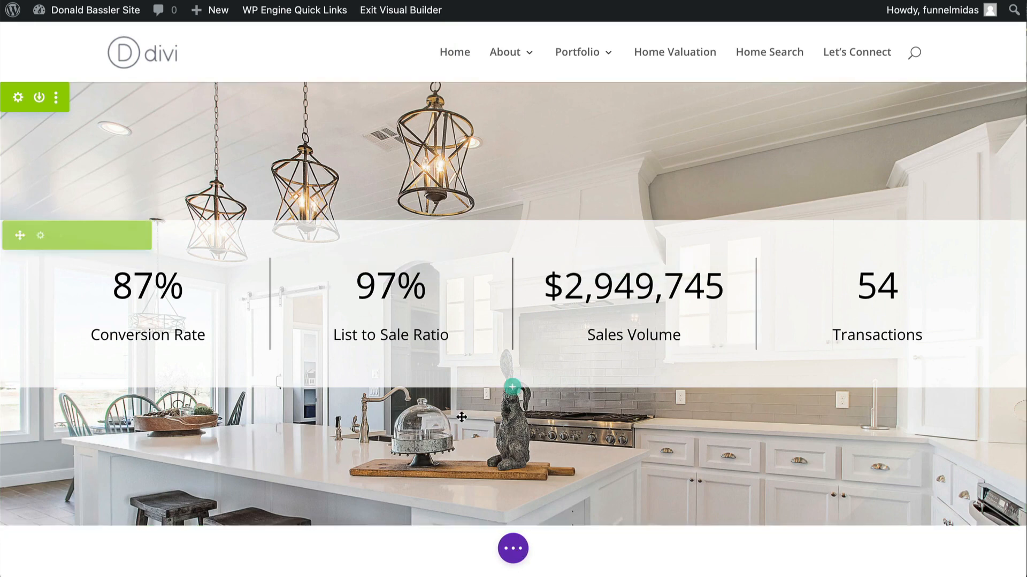
# - Save the Numbers layout and exit the Visual Builder
pyautogui.click(513, 551)
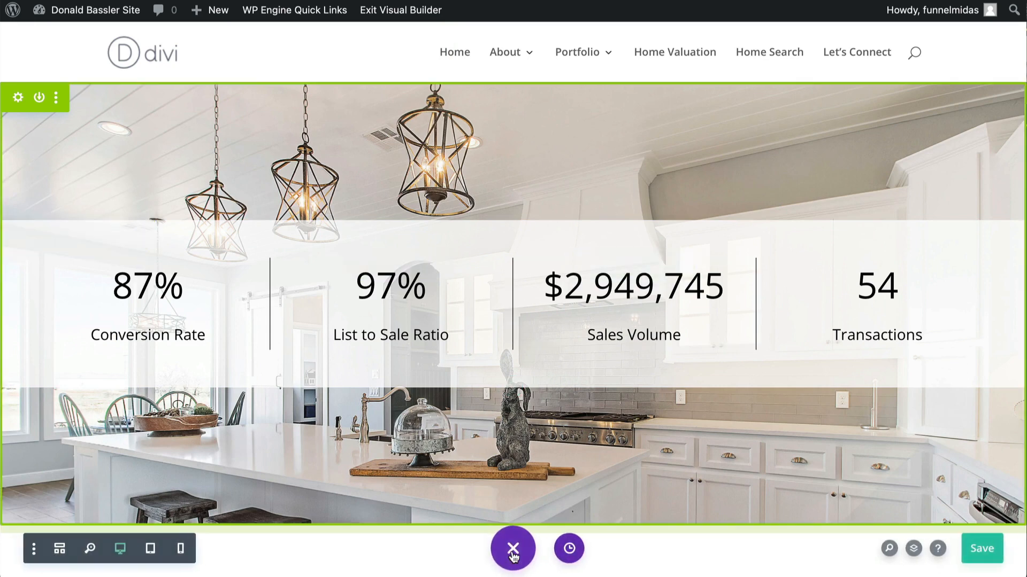
pyautogui.click(980, 557)
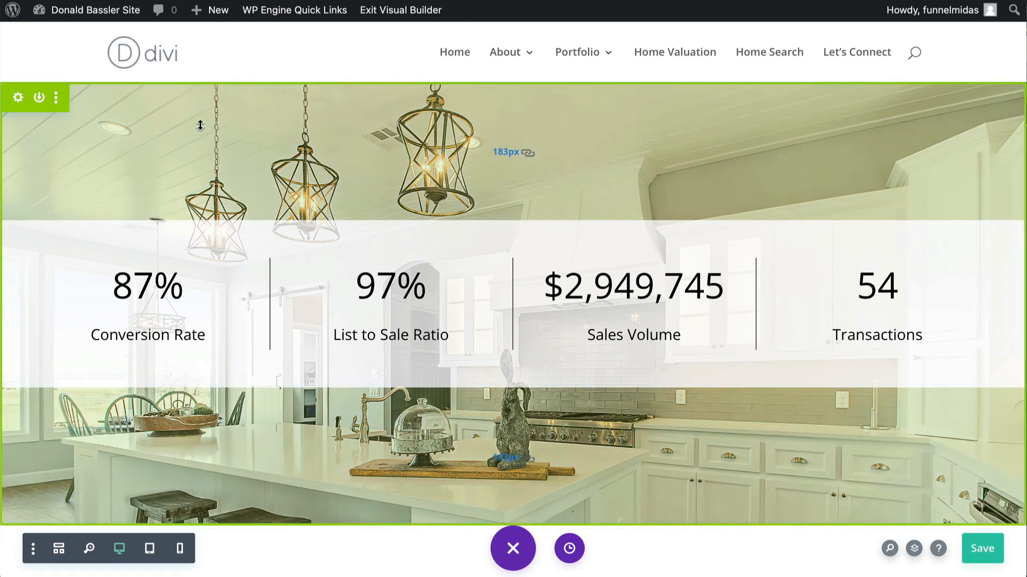
pyautogui.click(378, 10)
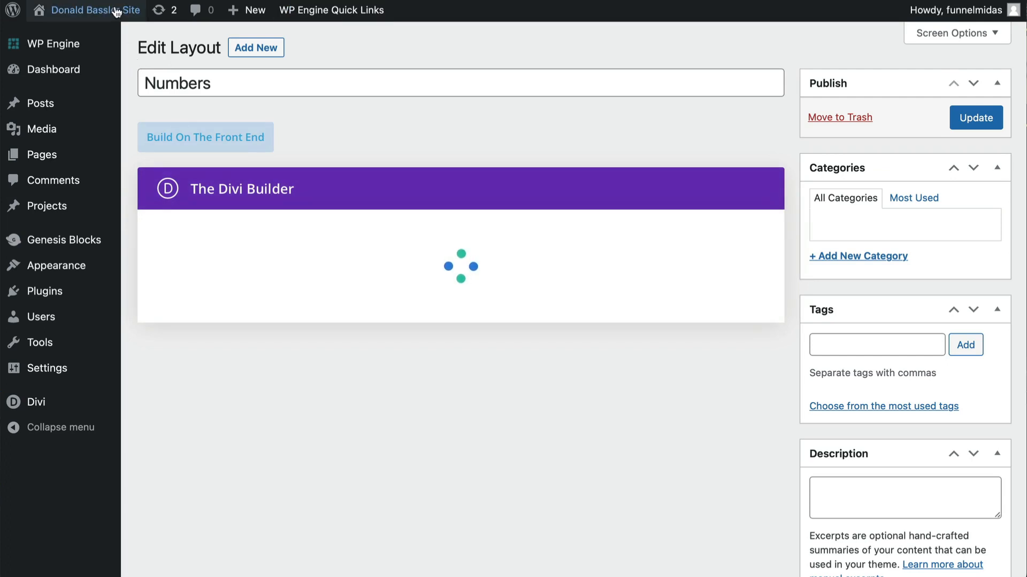
# - Visit the site and scroll through the homepage to review the updated Numbers section
pyautogui.moveTo(84, 12)
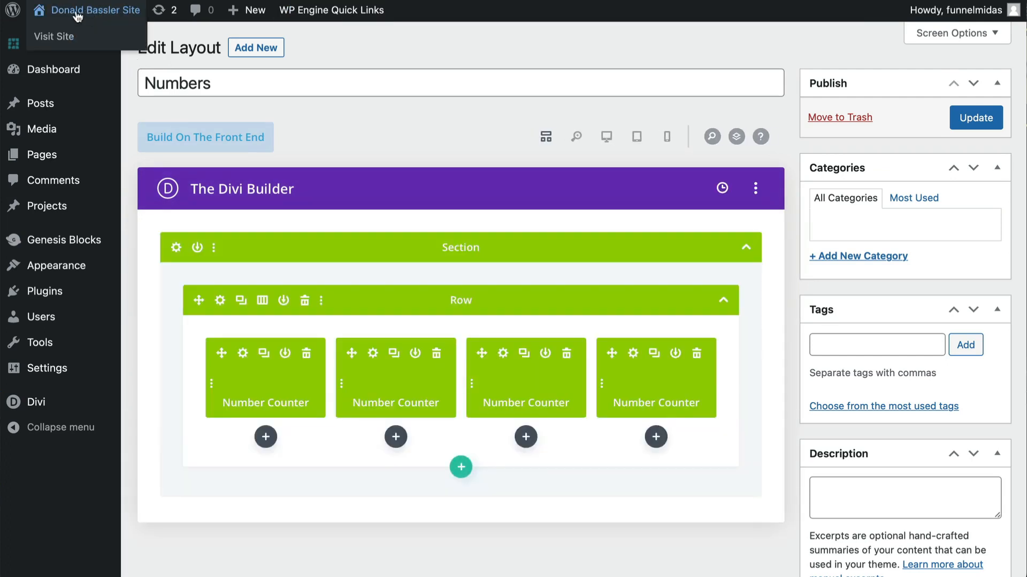
pyautogui.click(49, 37)
pyautogui.scroll(-10, 224, 234)
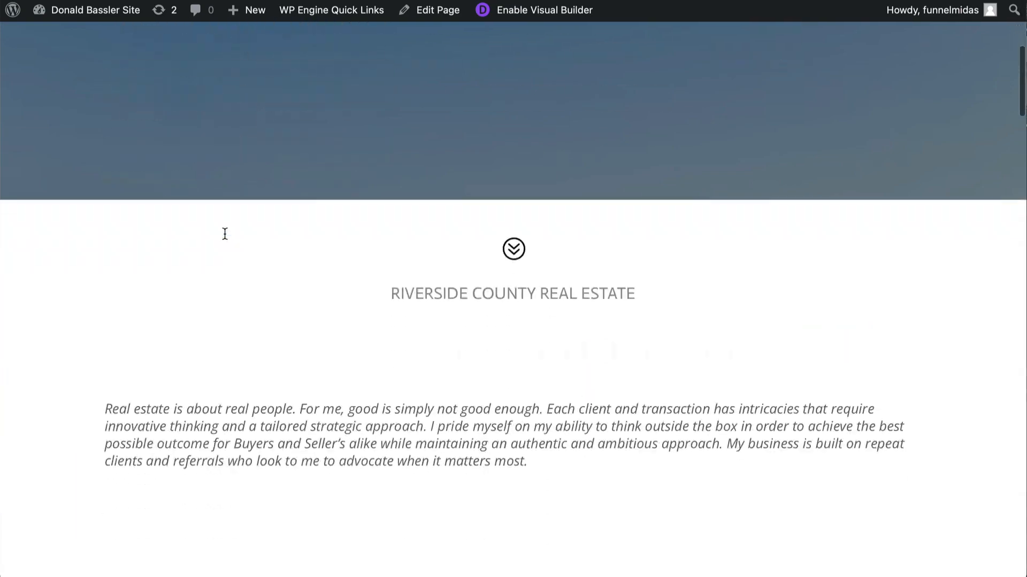
pyautogui.scroll(-15, 224, 234)
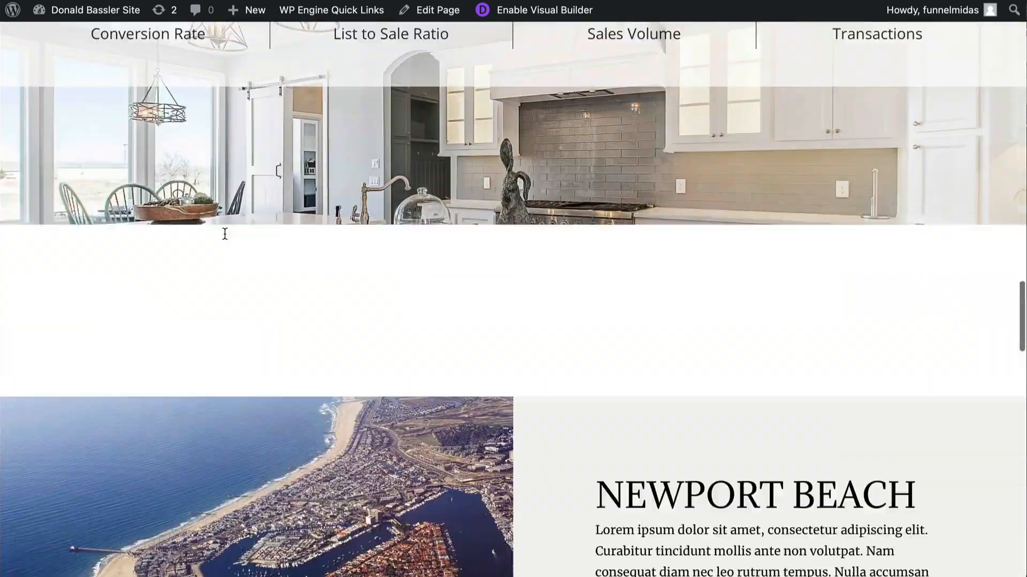
pyautogui.scroll(1, 224, 235)
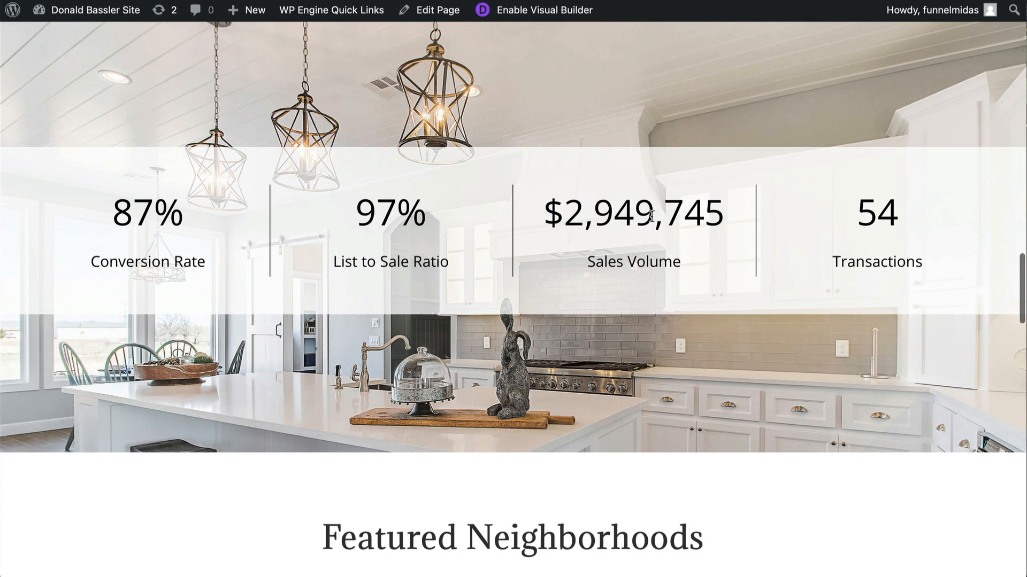
pyautogui.scroll(3, 715, 291)
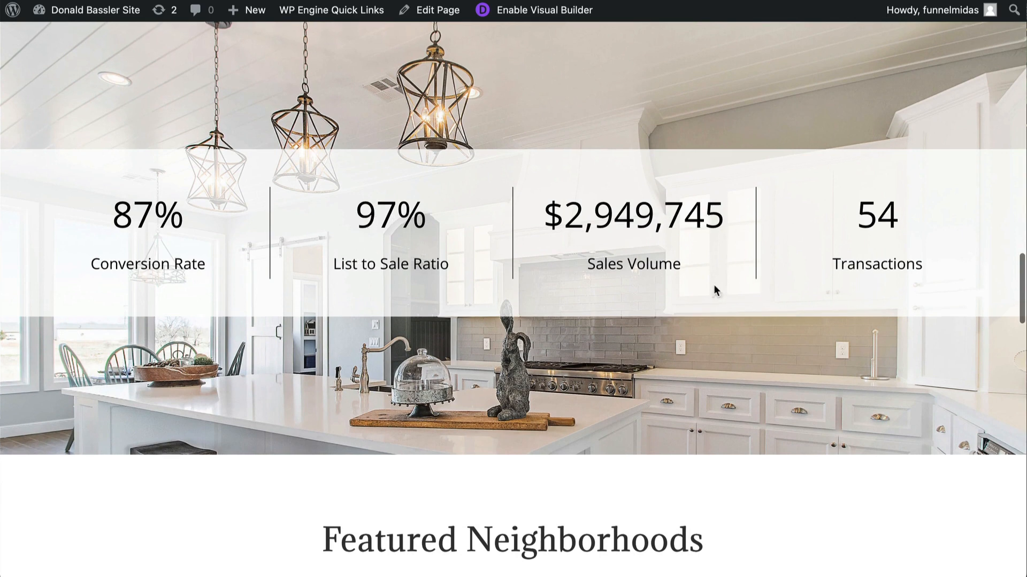
pyautogui.scroll(-12, 555, 360)
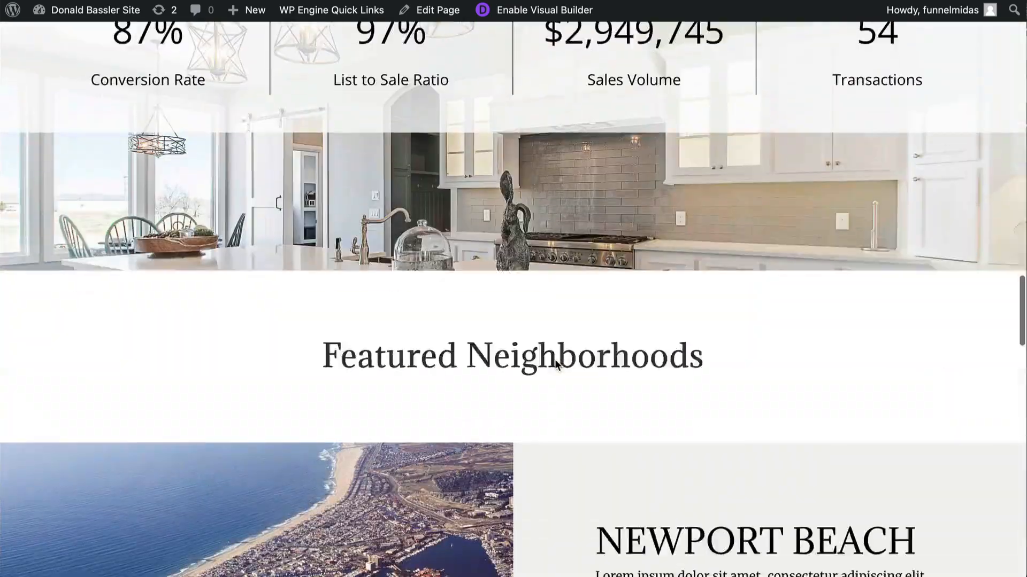
pyautogui.scroll(-15, 554, 364)
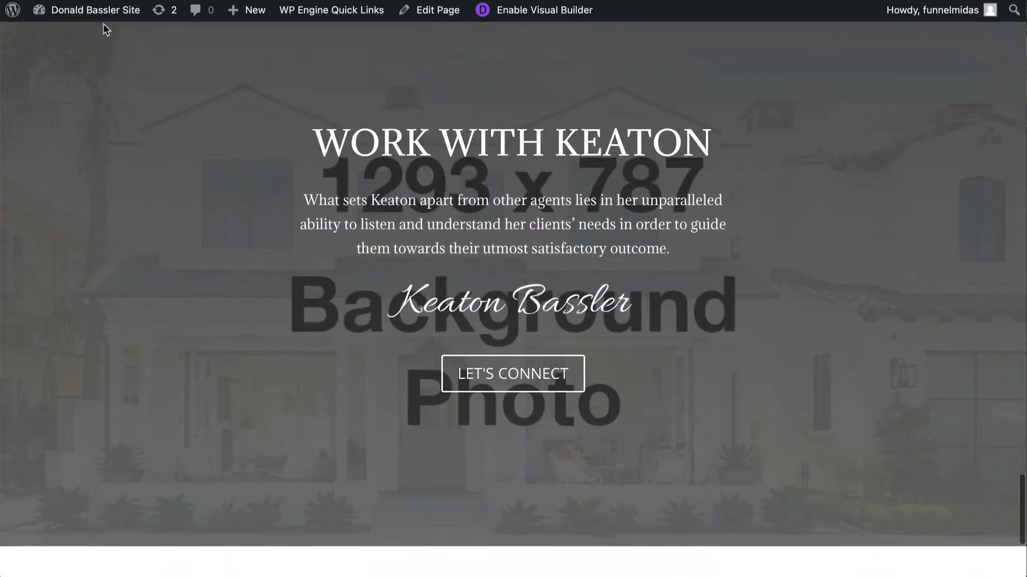
# - Open the Work With Me global layout from the Divi Library and build it on the front end
pyautogui.moveTo(83, 16)
pyautogui.click(70, 37)
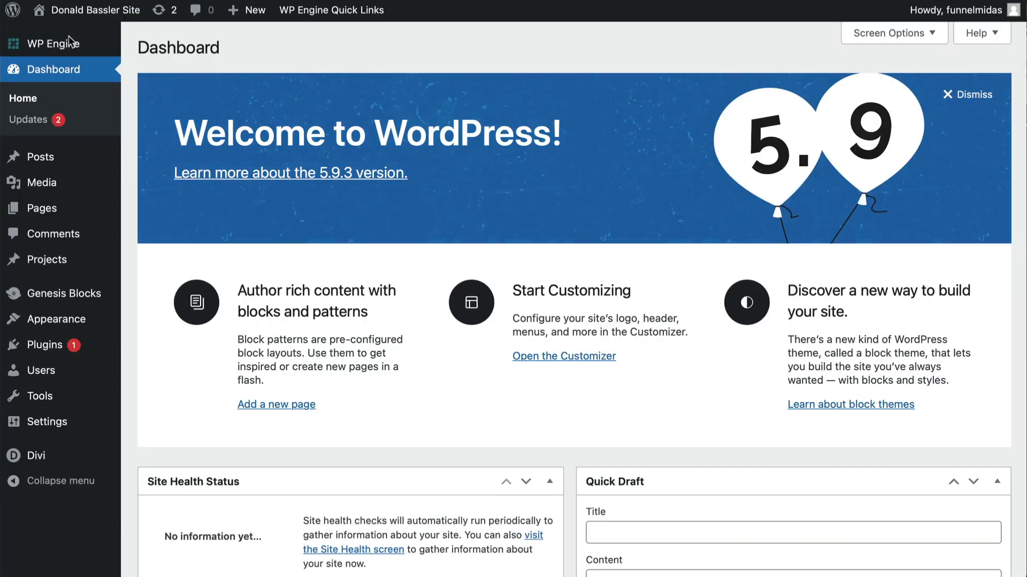
pyautogui.moveTo(40, 456)
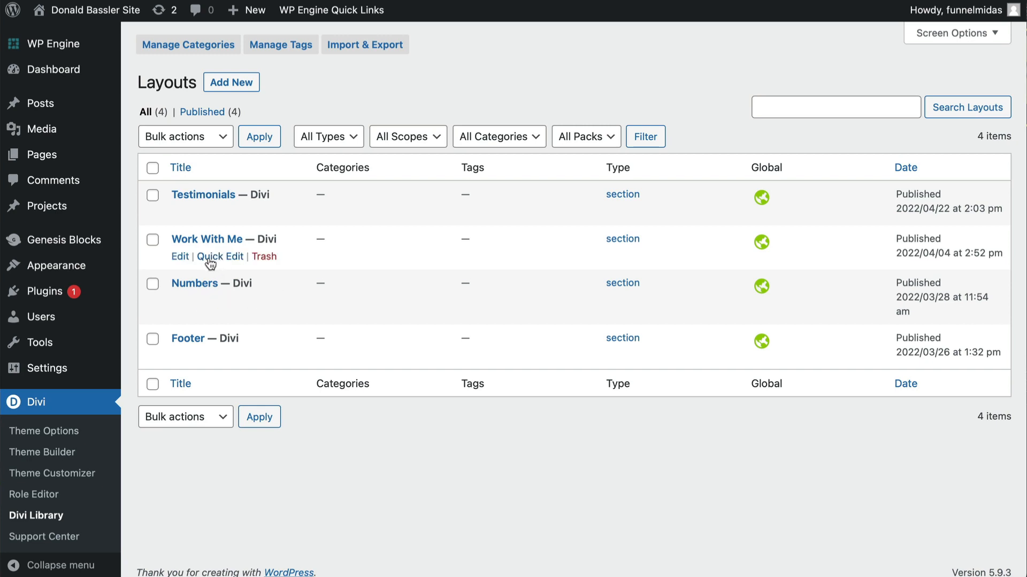
pyautogui.click(176, 258)
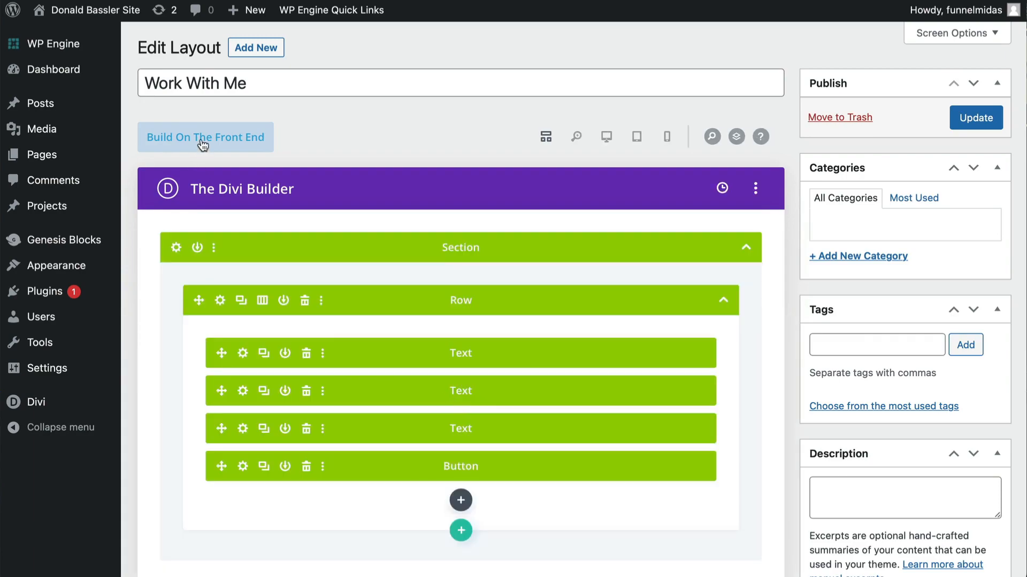
pyautogui.click(201, 139)
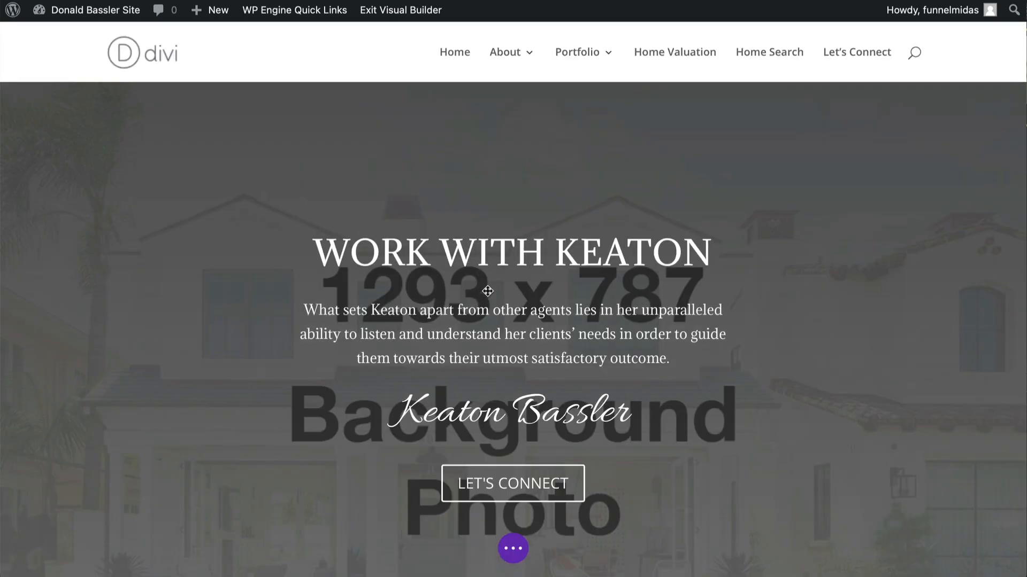
# - Replace the name in the heading text with the agent's first name, giving WORK WITH plus that name
pyautogui.moveTo(488, 273)
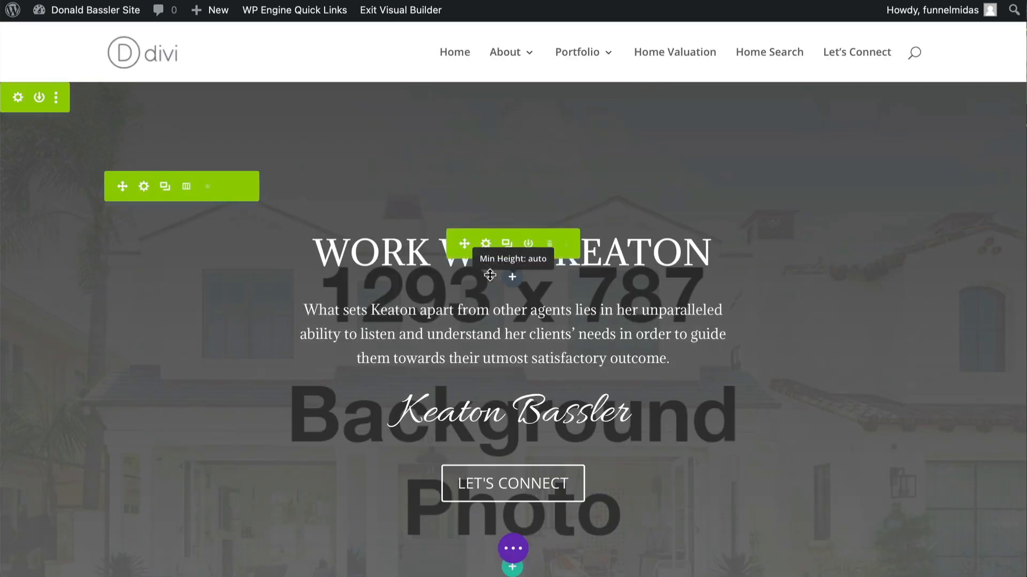
pyautogui.click(485, 245)
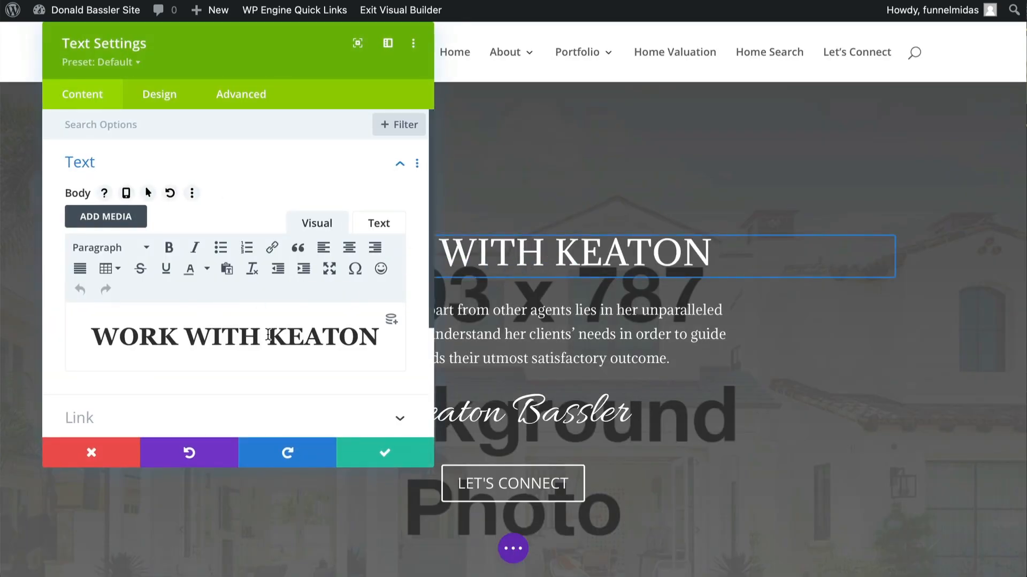
pyautogui.moveTo(269, 336); pyautogui.dragTo(382, 339)
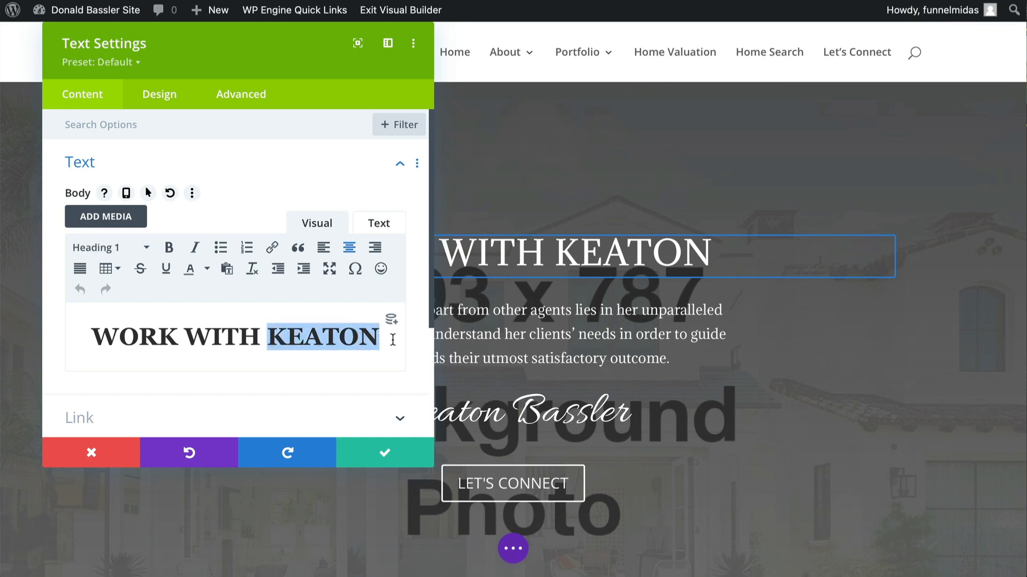
pyautogui.write('SUE')
pyautogui.click(373, 459)
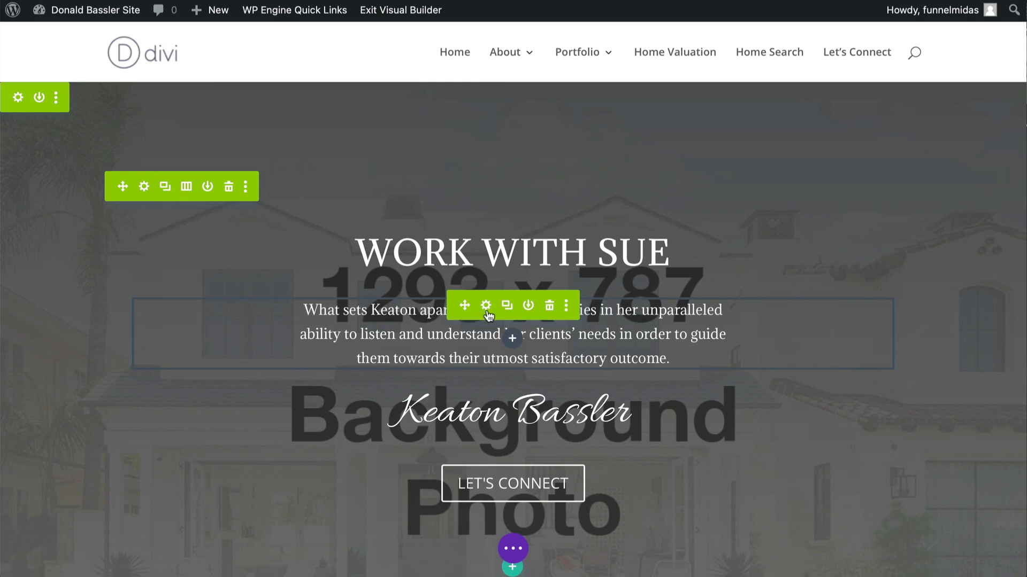
# - Replace the script signature name text with the agent's full name
pyautogui.click(486, 306)
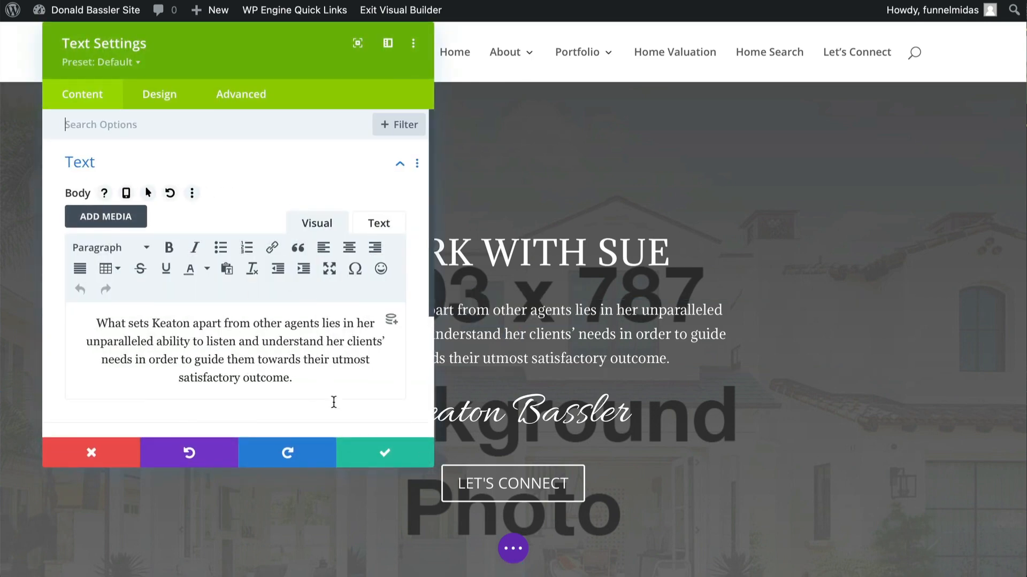
pyautogui.click(378, 458)
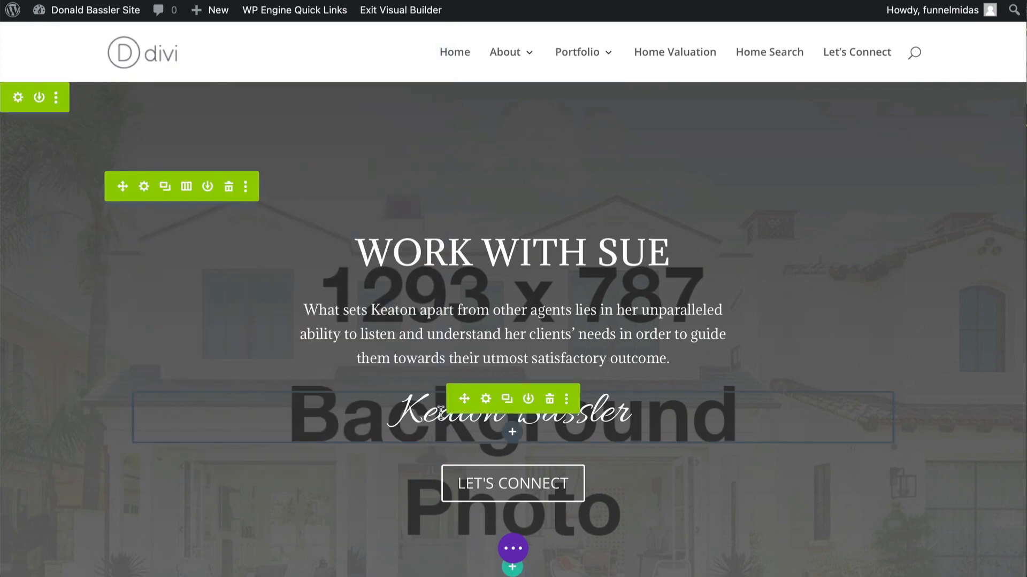
pyautogui.click(487, 400)
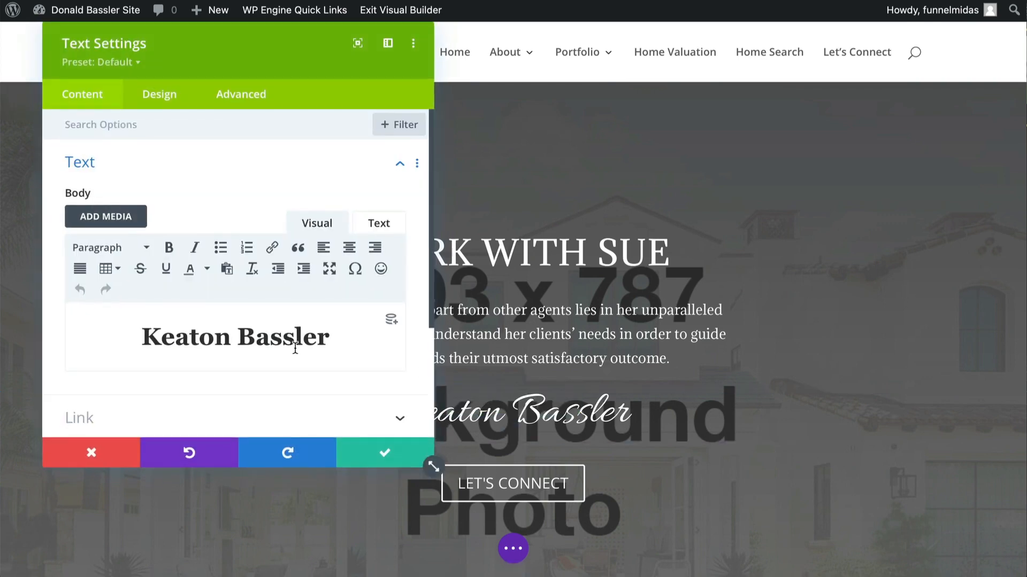
pyautogui.moveTo(139, 337); pyautogui.dragTo(350, 337)
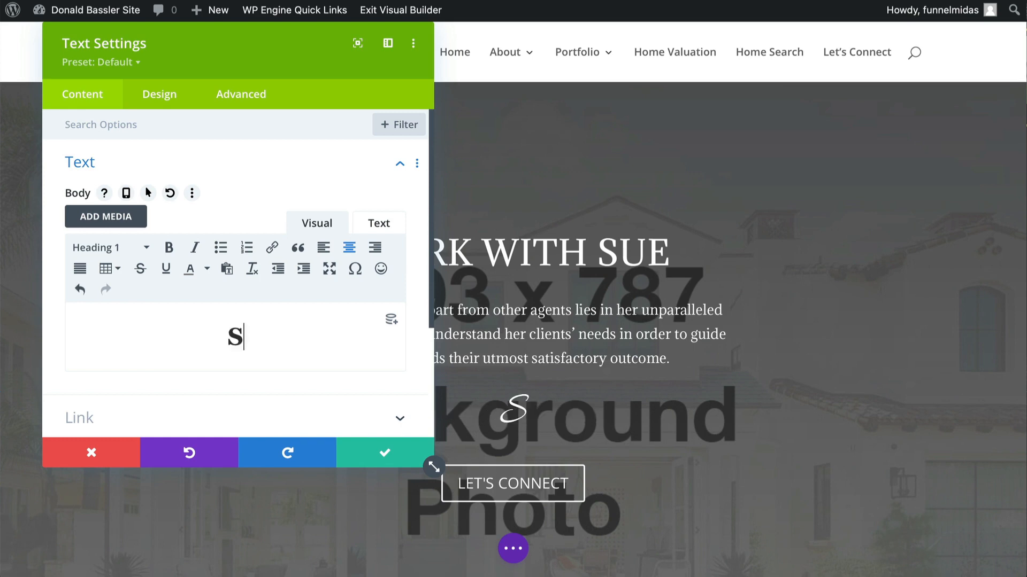
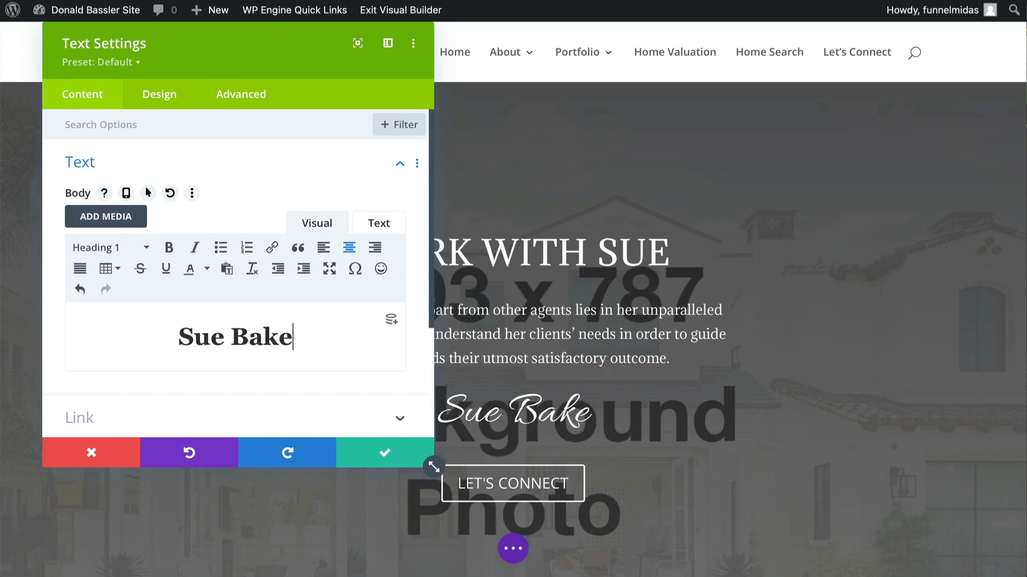
pyautogui.click(377, 454)
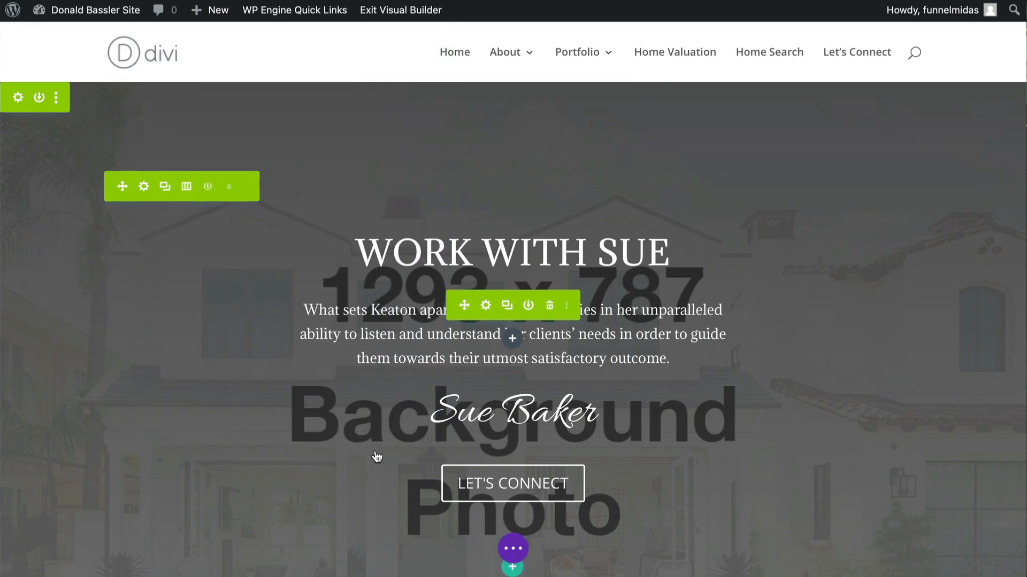
# - Set the section's background image to nb-house.jpeg, uploaded from the Website Images folder
pyautogui.scroll(-2, 375, 452)
pyautogui.scroll(2, 376, 450)
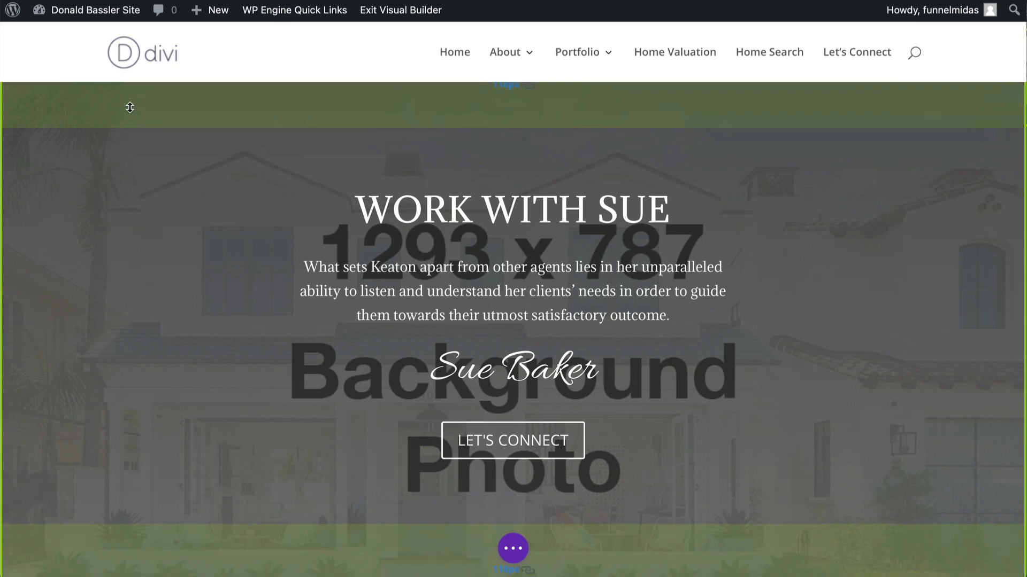
pyautogui.scroll(2, 129, 103)
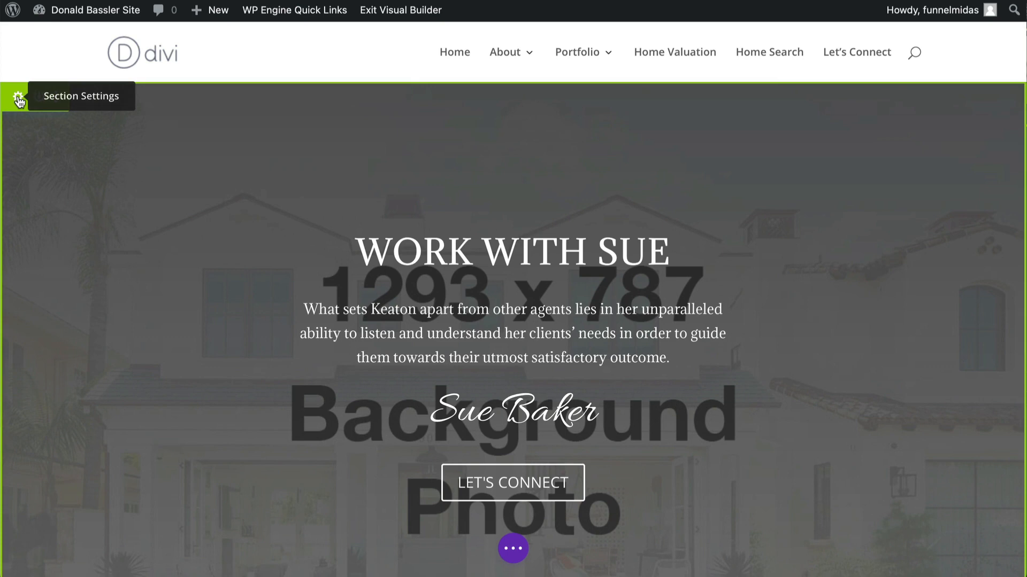
pyautogui.click(19, 99)
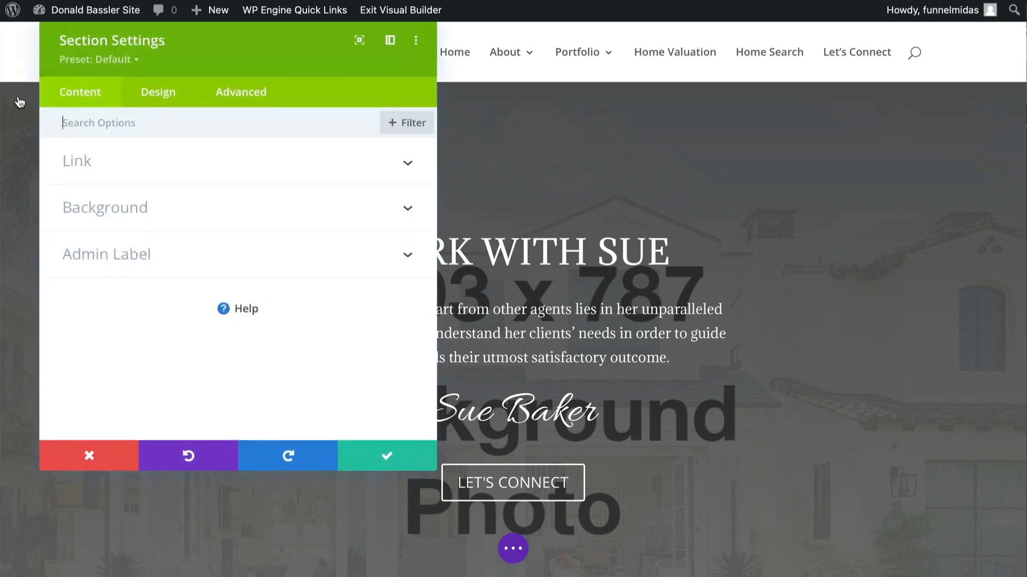
pyautogui.click(177, 214)
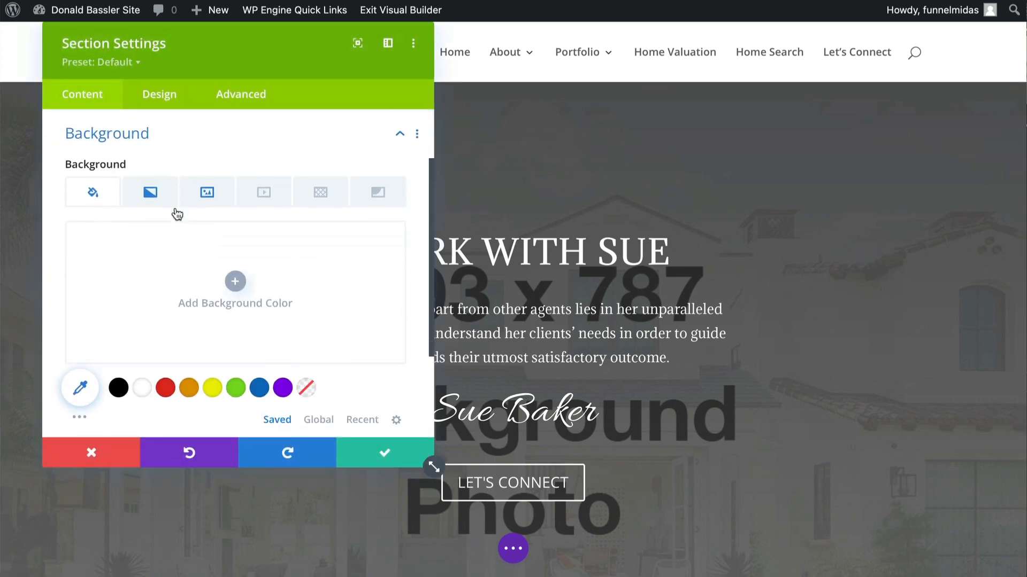
pyautogui.click(211, 191)
pyautogui.moveTo(234, 305)
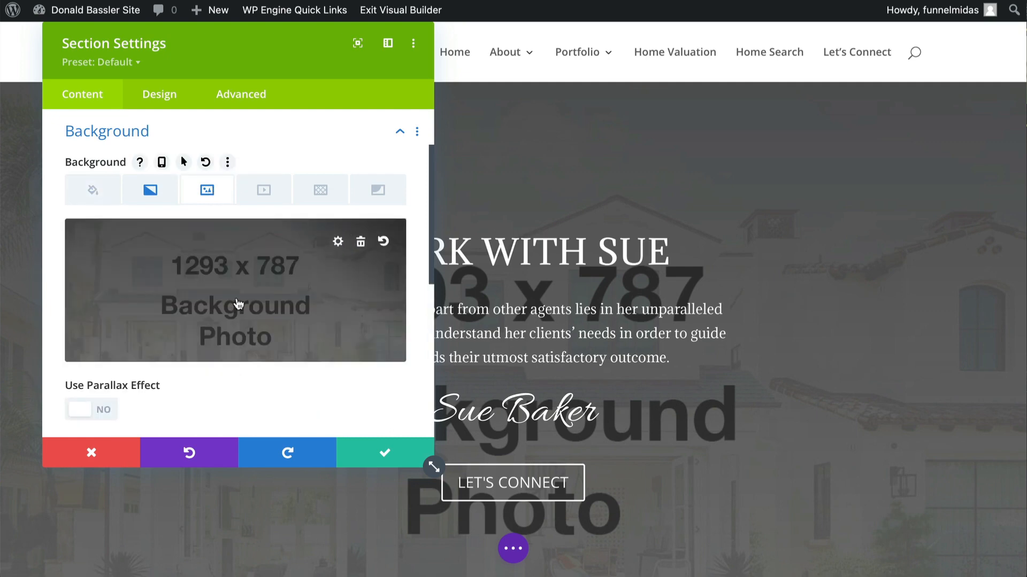
pyautogui.click(239, 303)
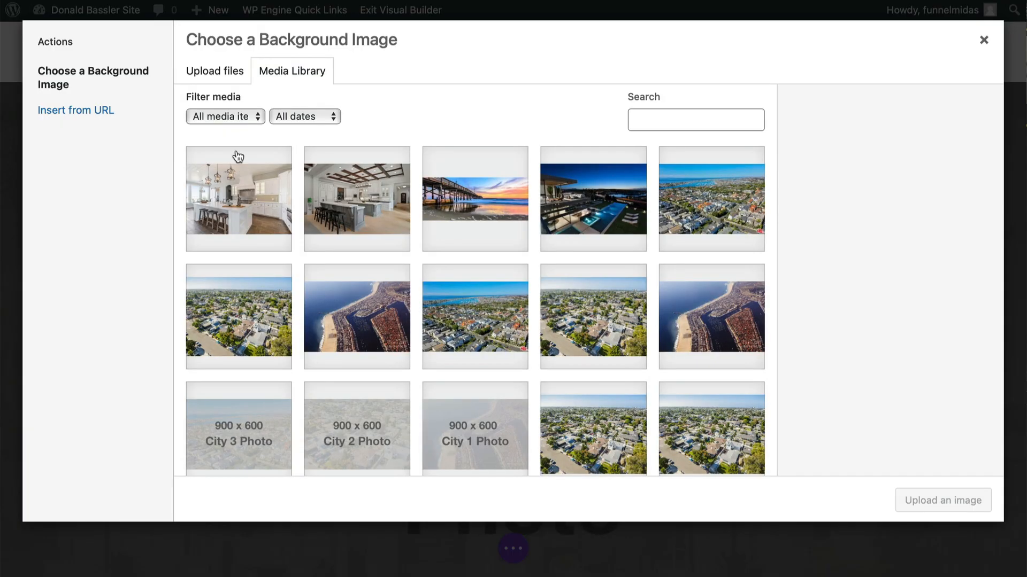
pyautogui.click(221, 72)
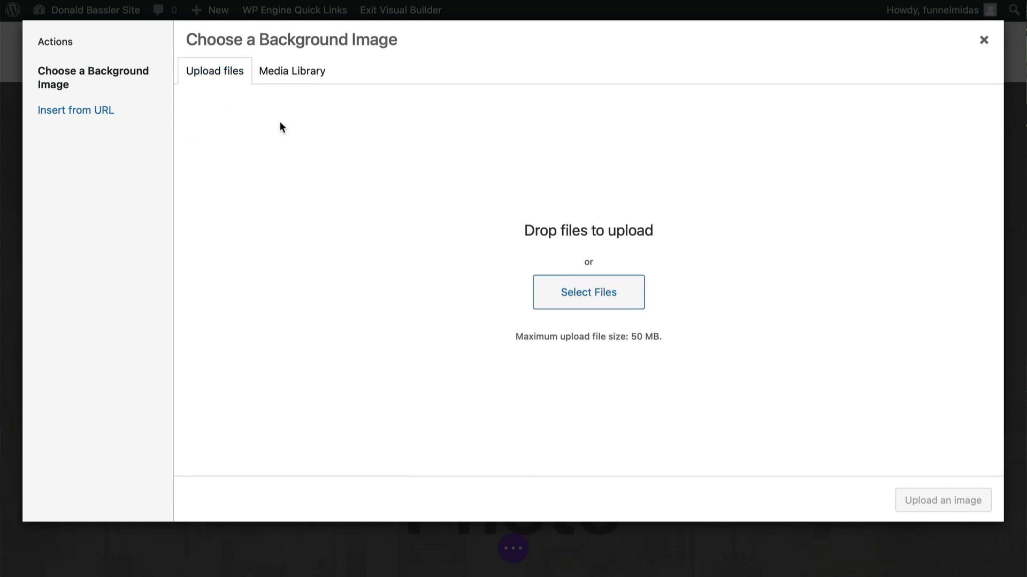
pyautogui.click(586, 298)
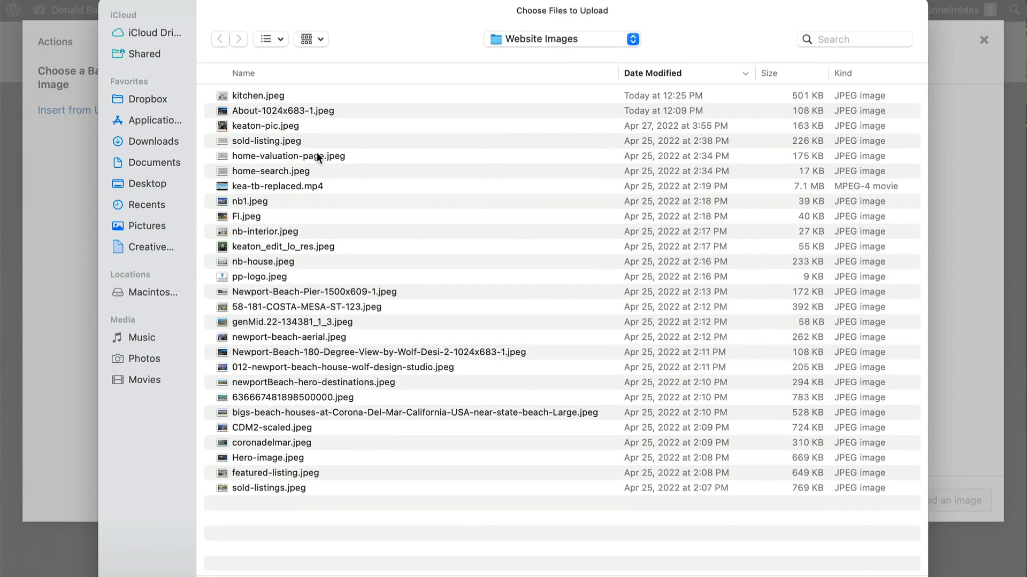
pyautogui.click(241, 262)
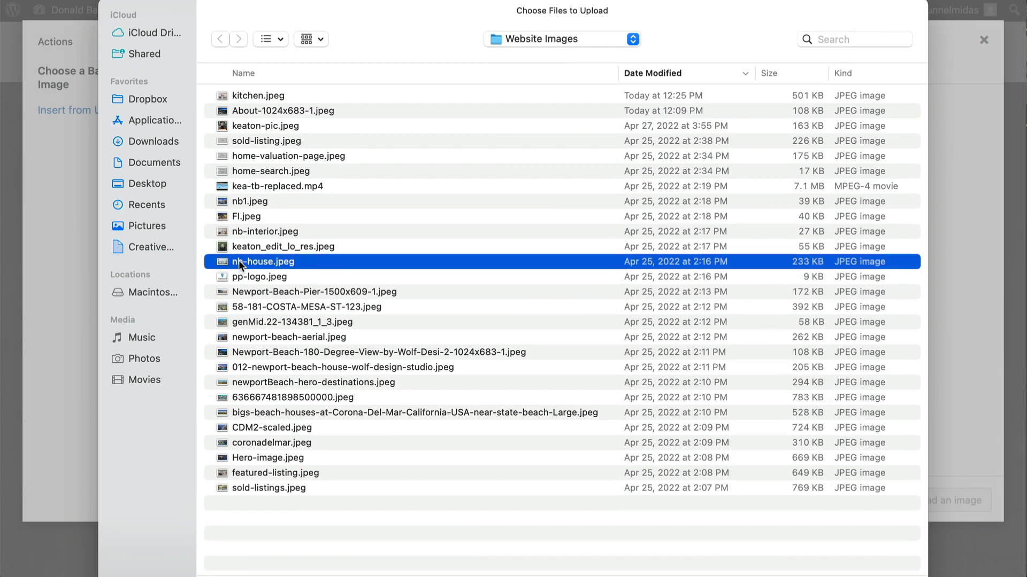
pyautogui.doubleClick(238, 261)
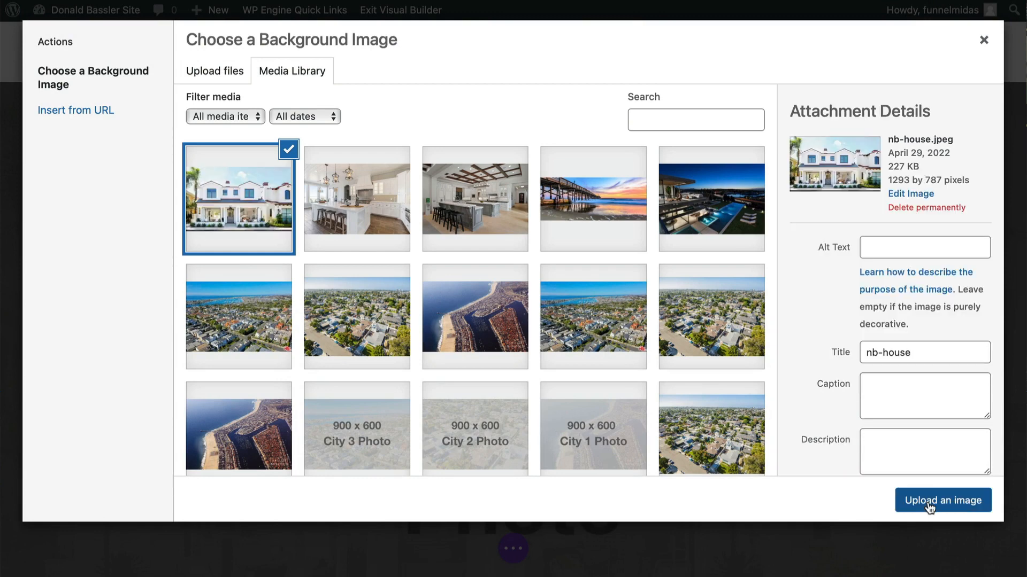
pyautogui.click(930, 502)
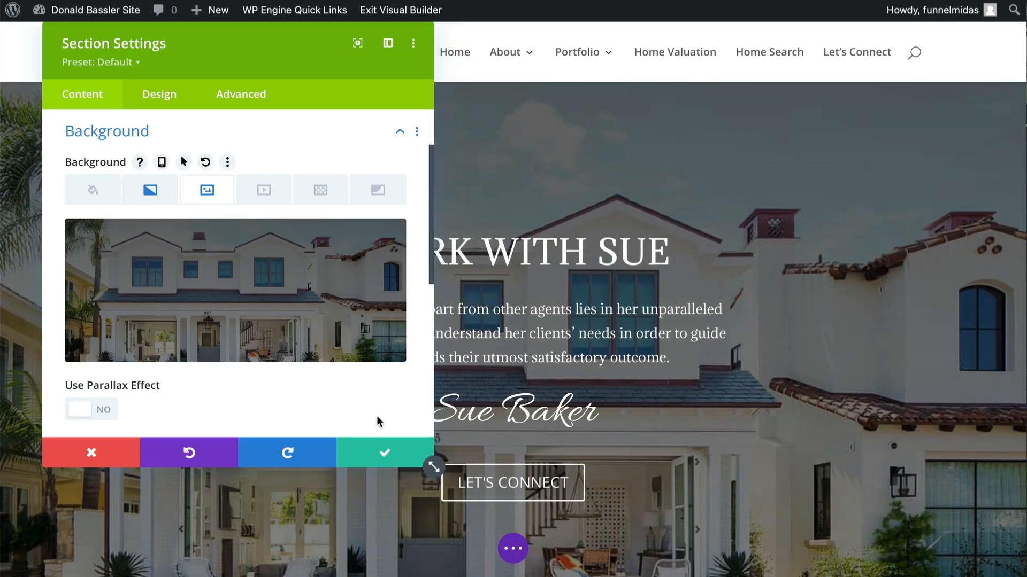
pyautogui.click(389, 459)
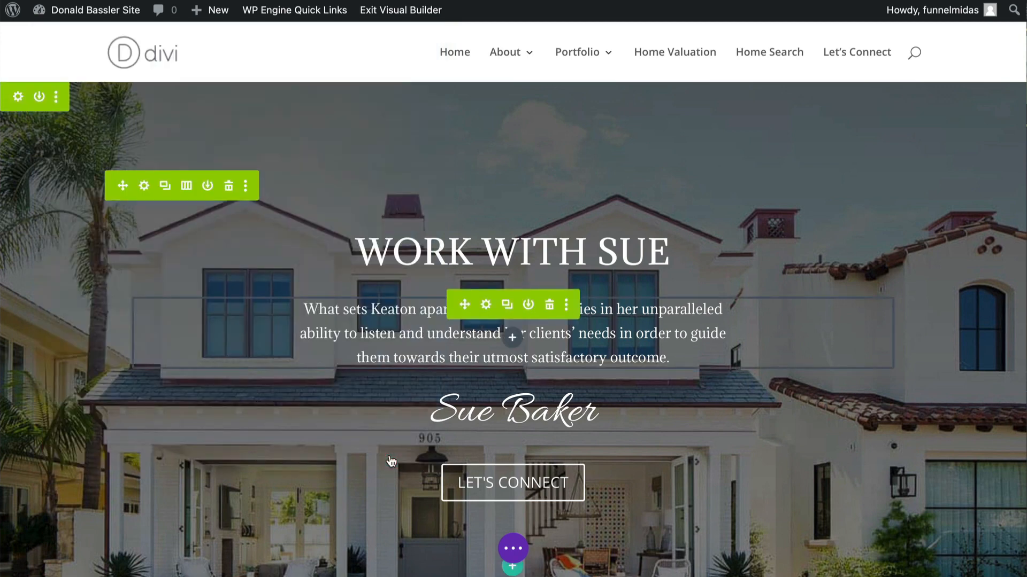
# - Save the Work With Me layout and exit the Visual Builder
pyautogui.click(514, 549)
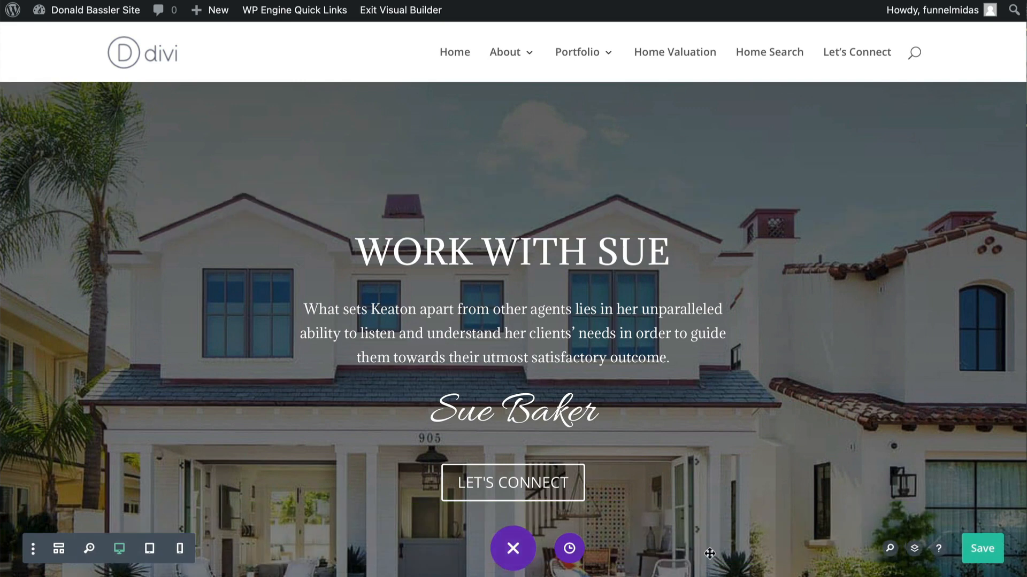
pyautogui.click(984, 553)
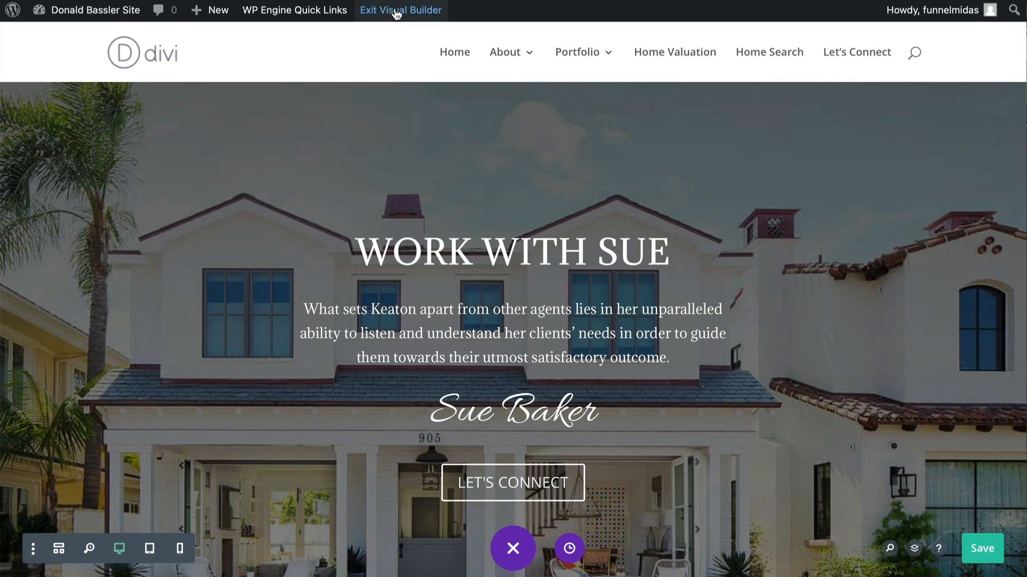
pyautogui.click(396, 12)
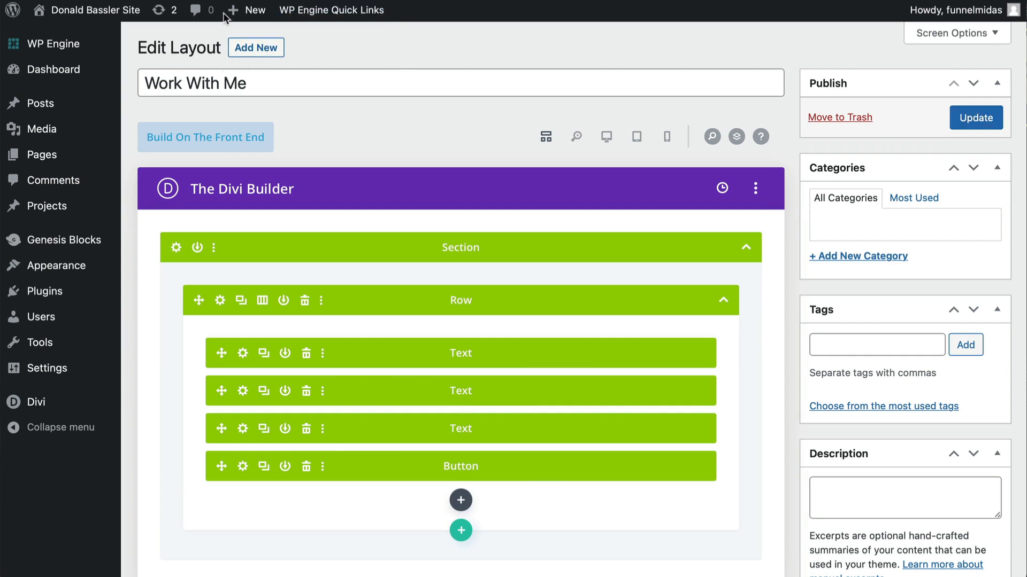
# - Visit the site and scroll through the homepage to review the updated Work With section
pyautogui.moveTo(101, 12)
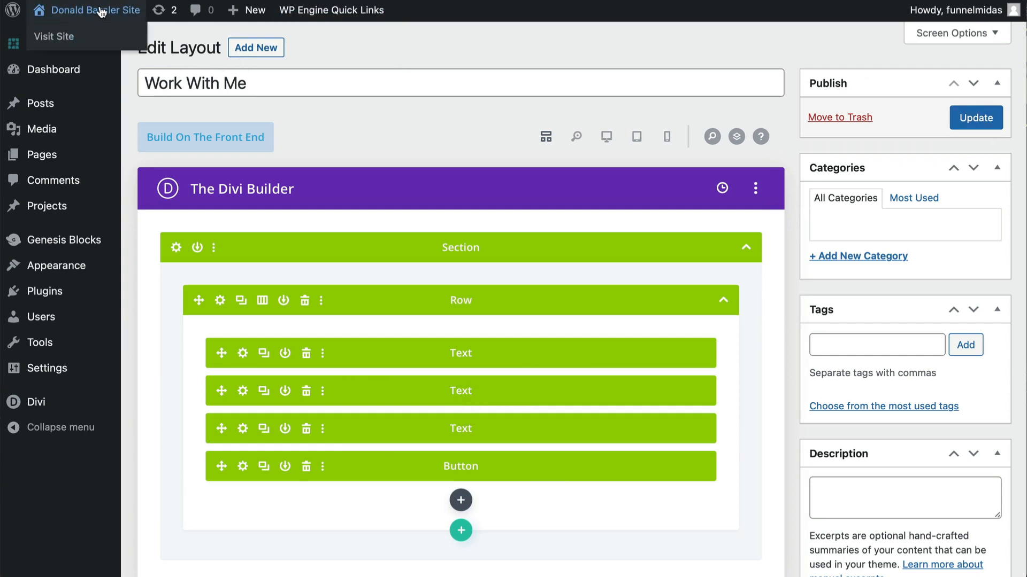
pyautogui.click(54, 36)
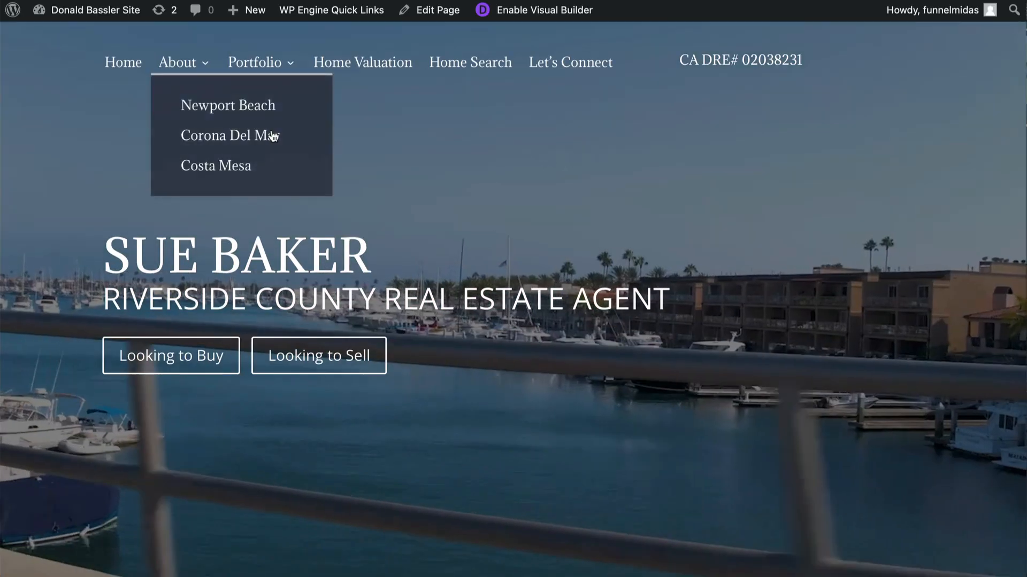
pyautogui.scroll(-10, 288, 136)
pyautogui.scroll(-20, 273, 136)
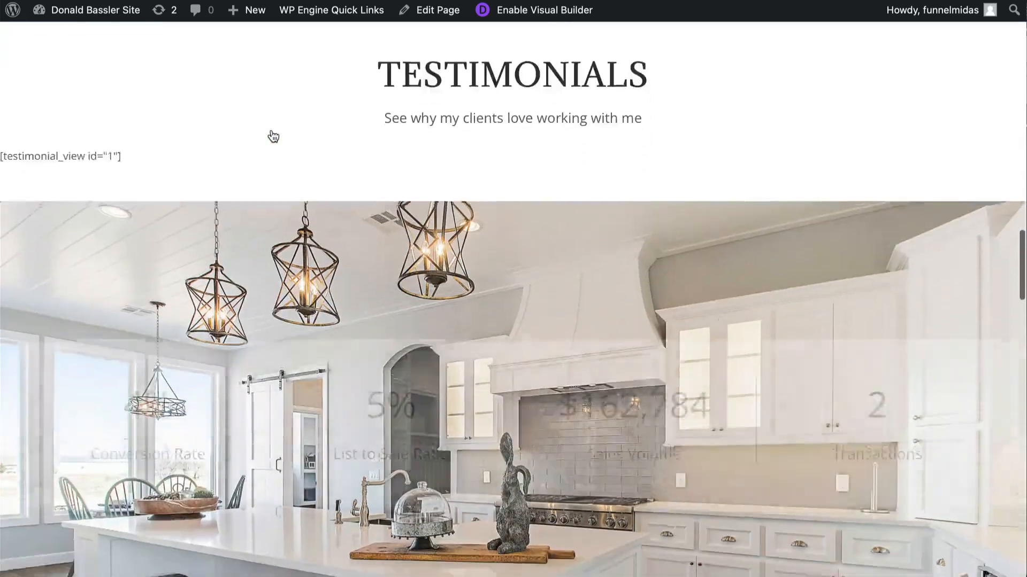
pyautogui.scroll(7, 272, 137)
pyautogui.scroll(-7, 271, 137)
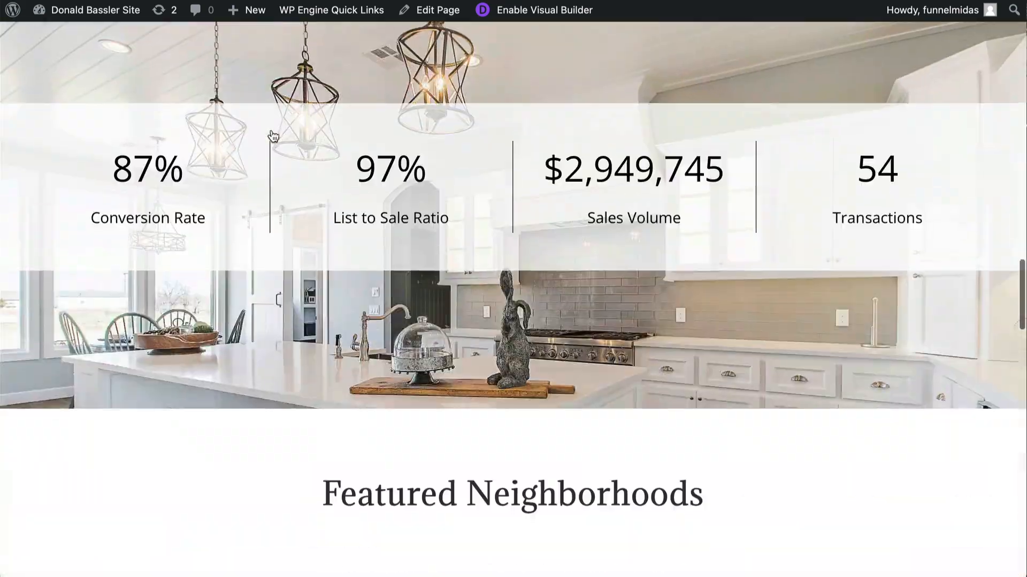
pyautogui.scroll(-18, 319, 304)
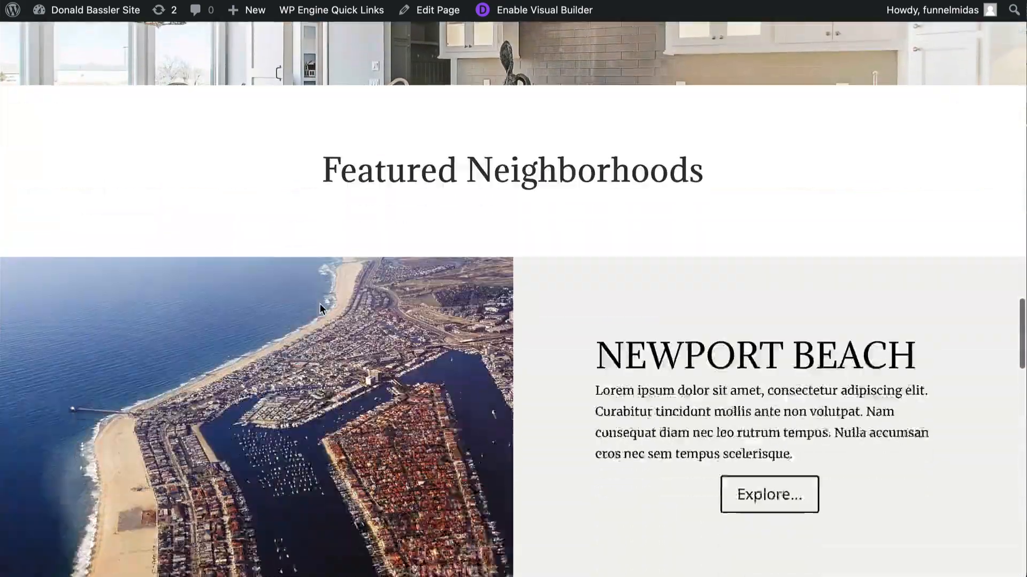
pyautogui.scroll(-12, 319, 305)
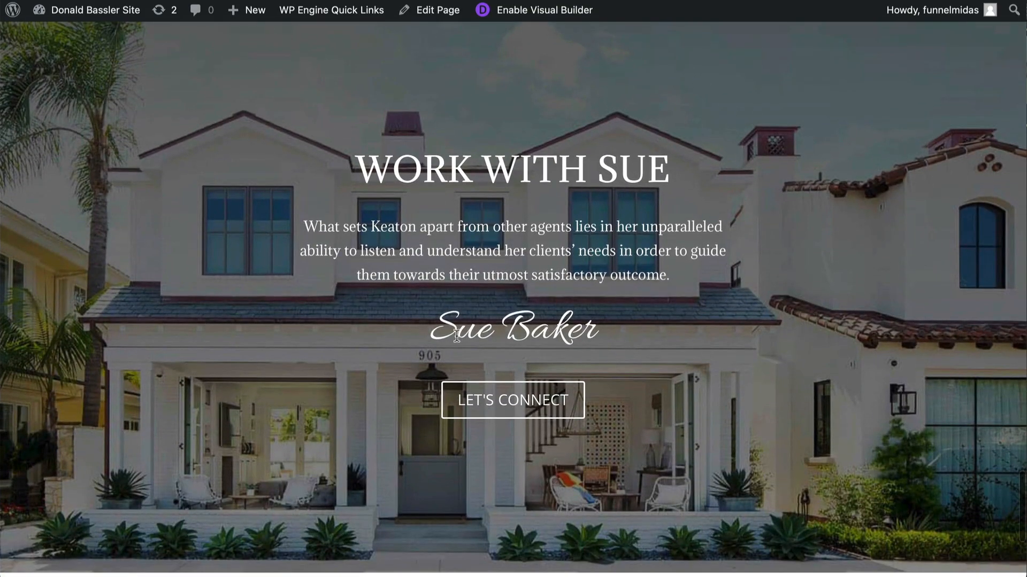
# - Open the About page and scroll through it to check the global Numbers, Work With and Footer sections
pyautogui.scroll(-6, 456, 336)
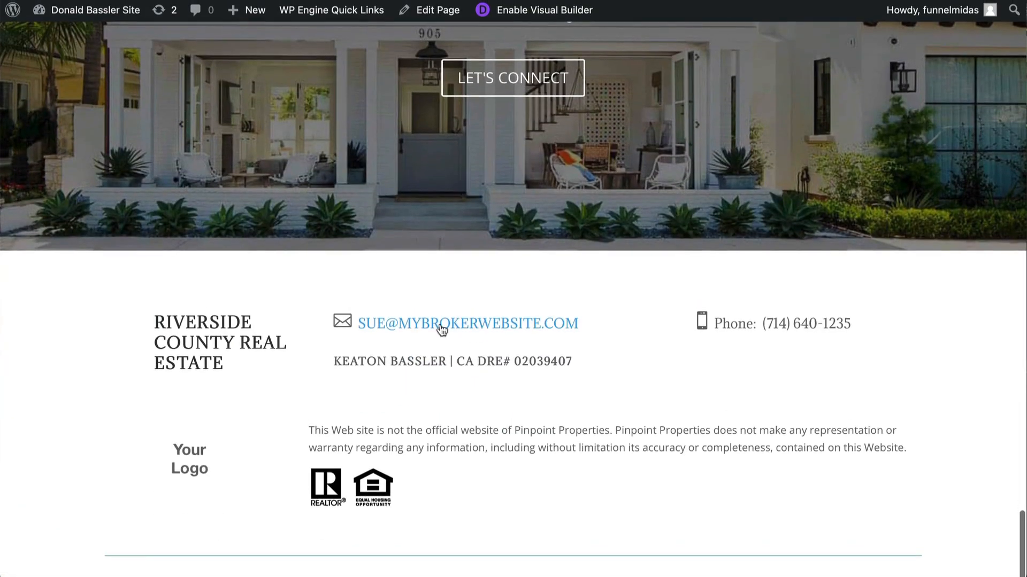
pyautogui.scroll(20, 442, 347)
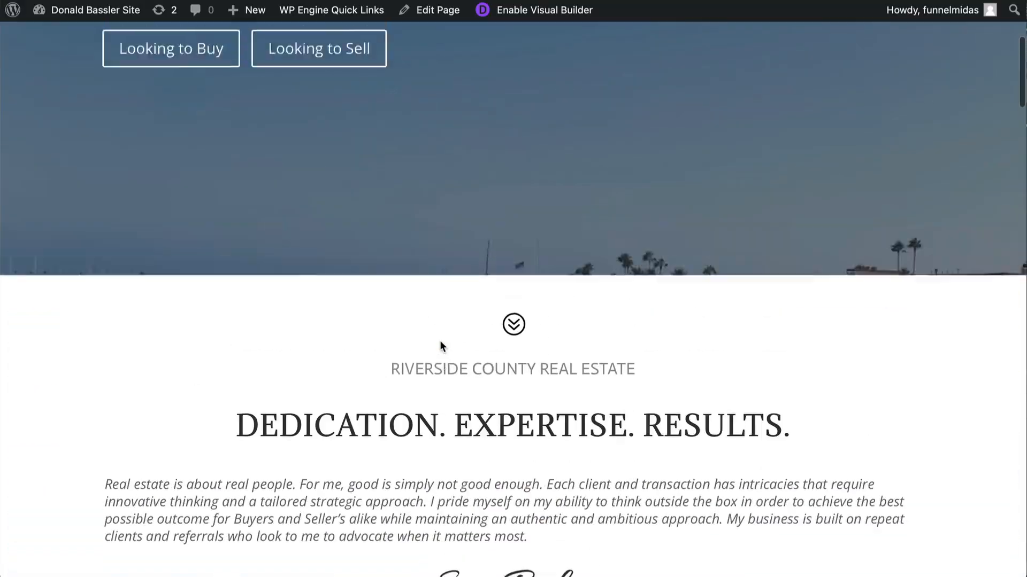
pyautogui.scroll(5, 440, 346)
pyautogui.moveTo(182, 63)
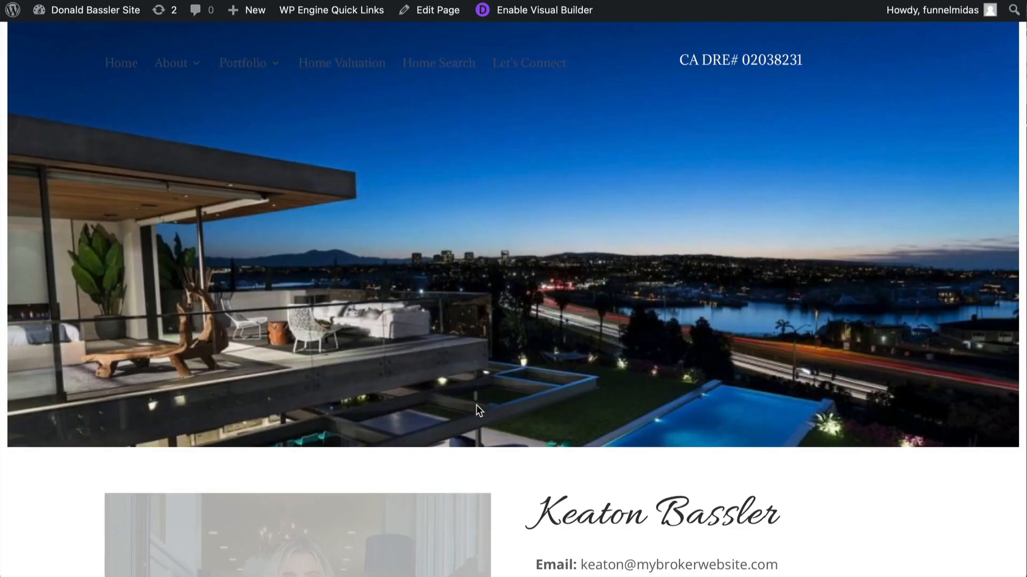
pyautogui.scroll(-7, 476, 406)
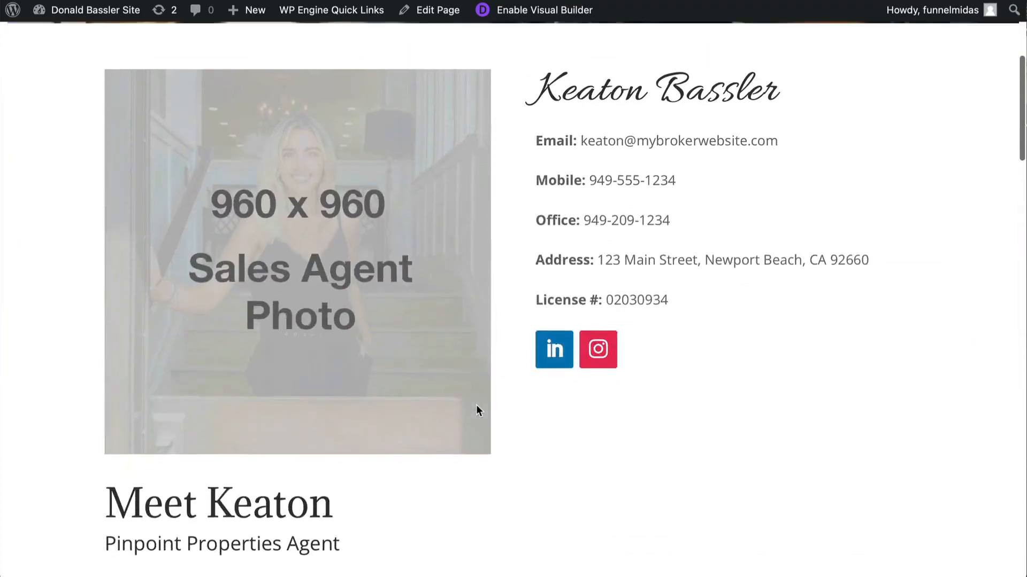
pyautogui.scroll(-15, 476, 406)
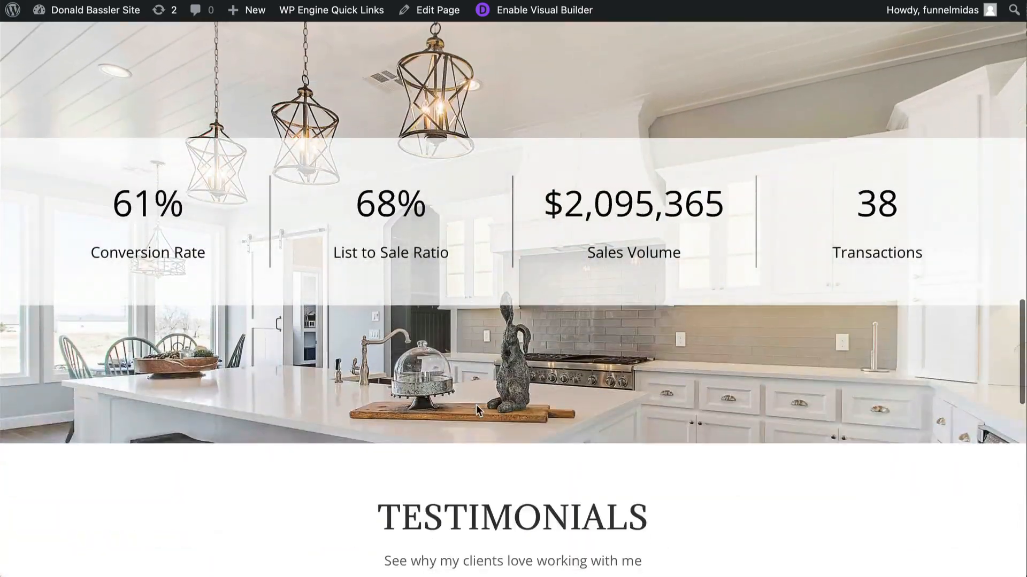
pyautogui.scroll(-10, 476, 405)
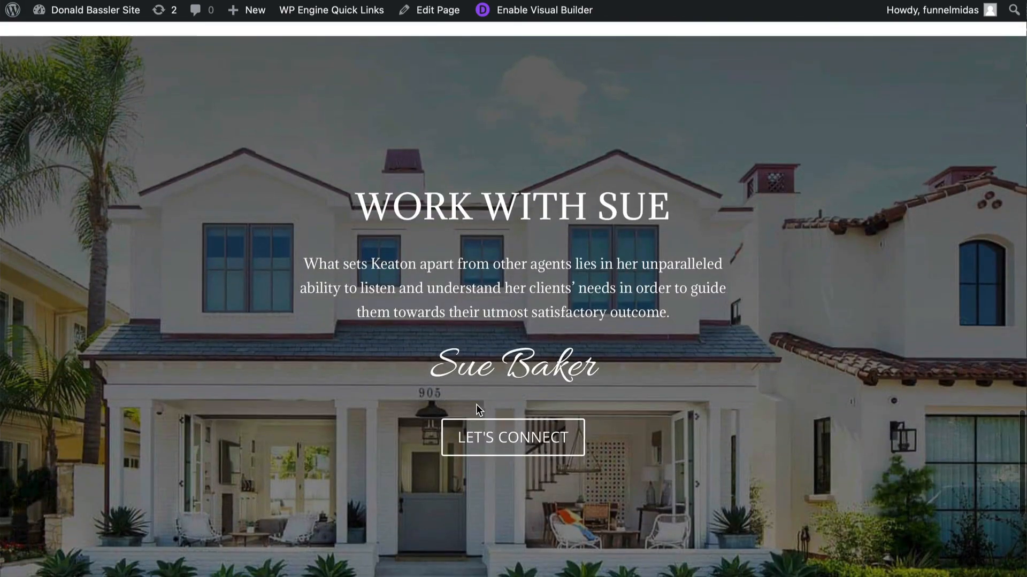
pyautogui.scroll(-7, 476, 410)
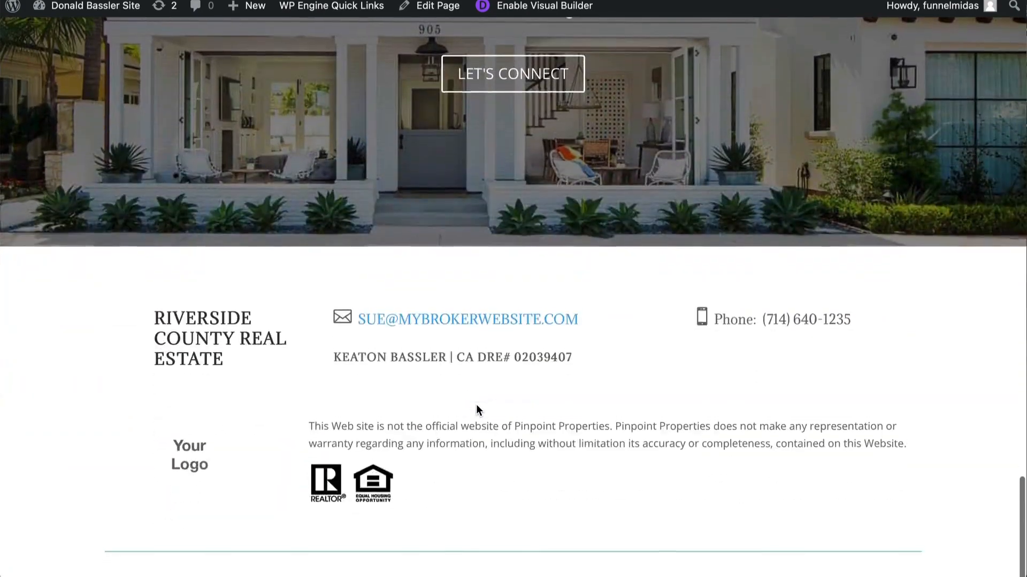
pyautogui.scroll(20, 475, 410)
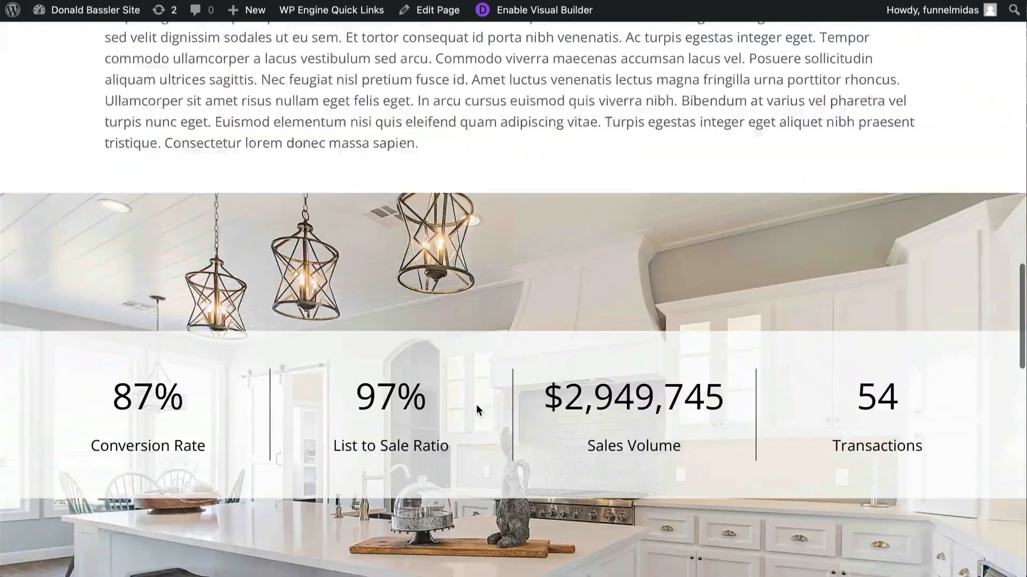
pyautogui.scroll(15, 476, 410)
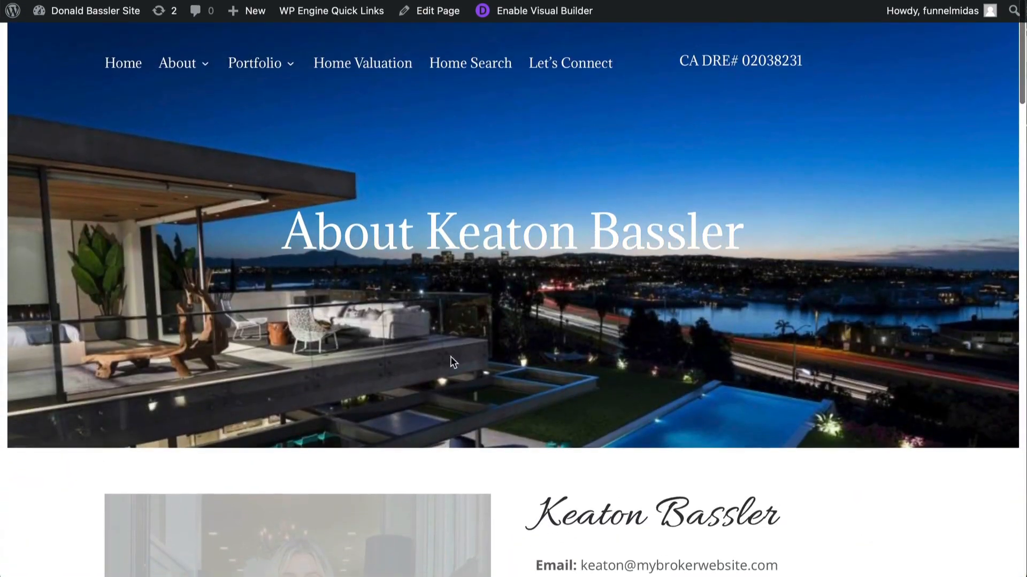
pyautogui.moveTo(254, 64)
pyautogui.scroll(-15, 344, 270)
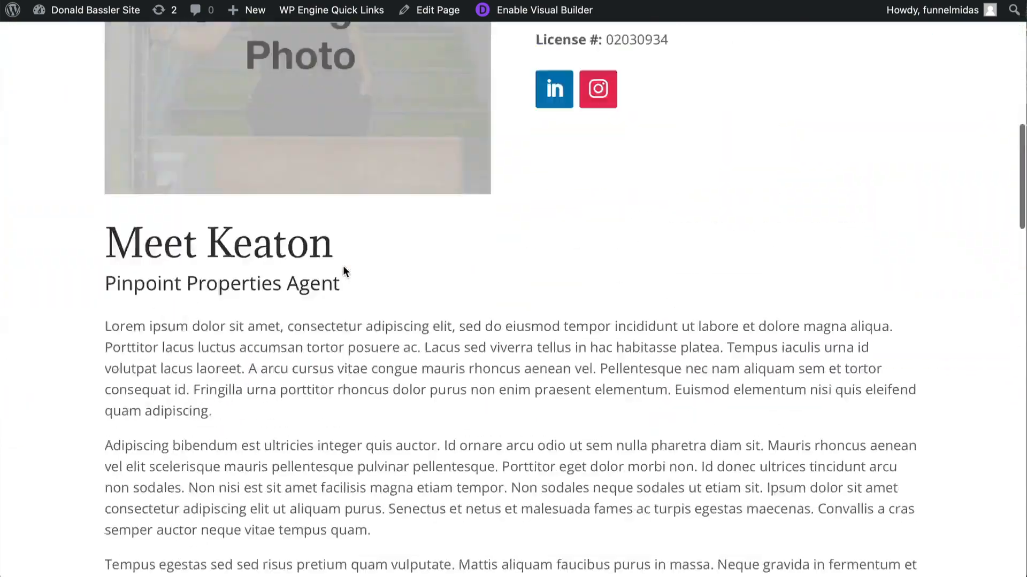
pyautogui.scroll(-6, 344, 271)
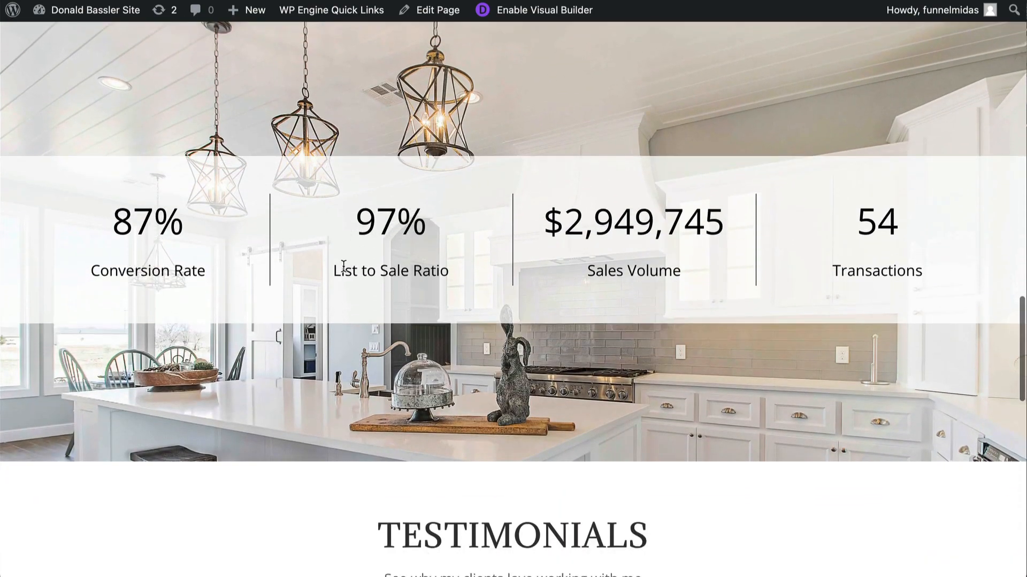
pyautogui.scroll(-10, 490, 274)
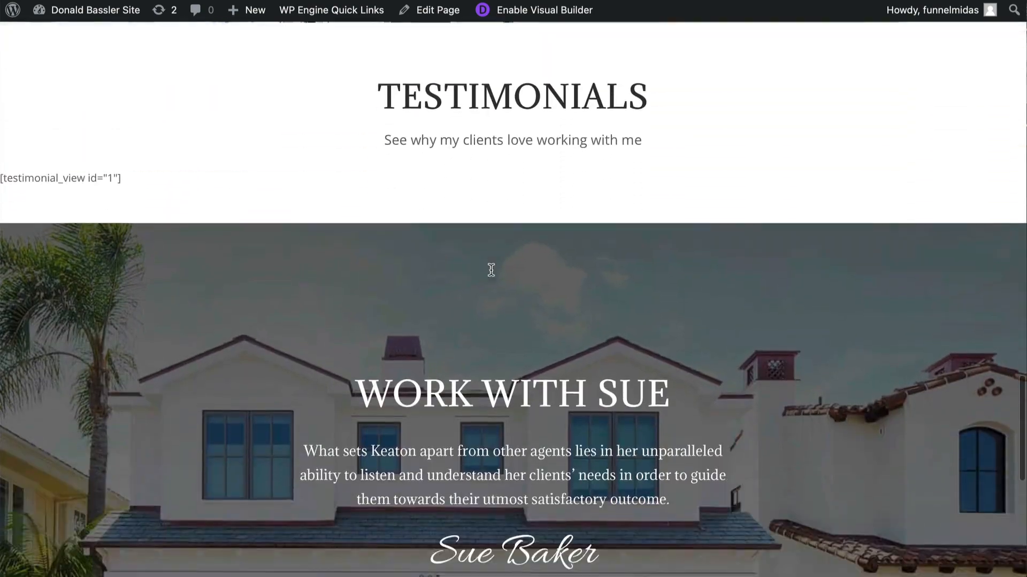
pyautogui.scroll(-2, 491, 271)
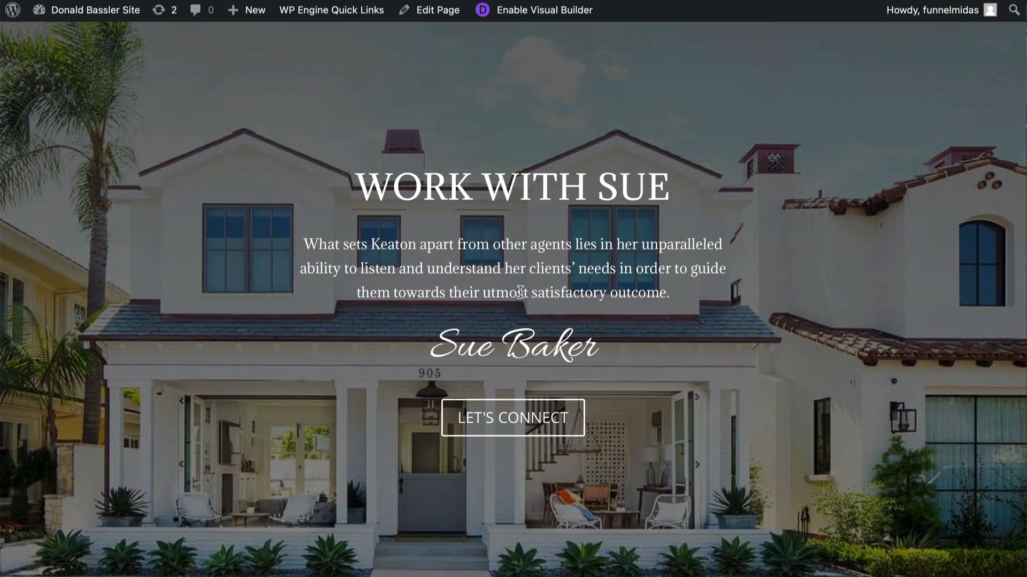
pyautogui.scroll(-3, 491, 270)
pyautogui.scroll(15, 521, 293)
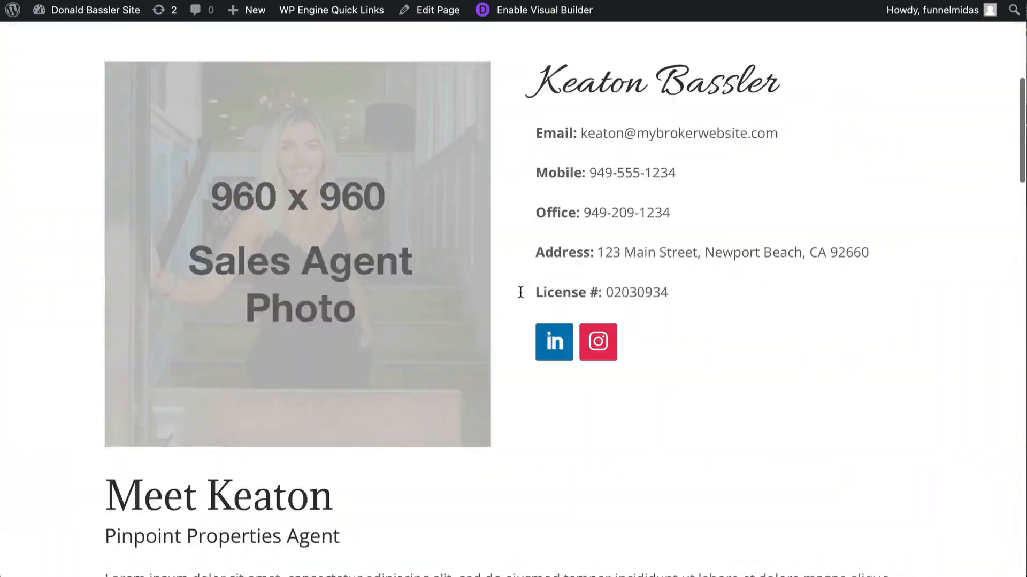
pyautogui.scroll(8, 521, 292)
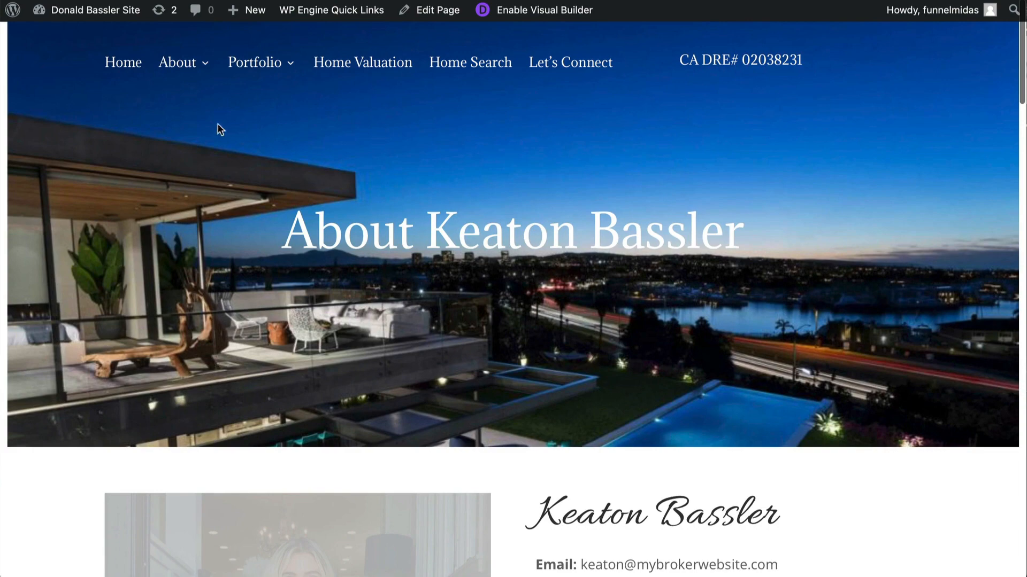
# - Go to the WordPress dashboard and open the Installed Plugins list
pyautogui.moveTo(75, 16)
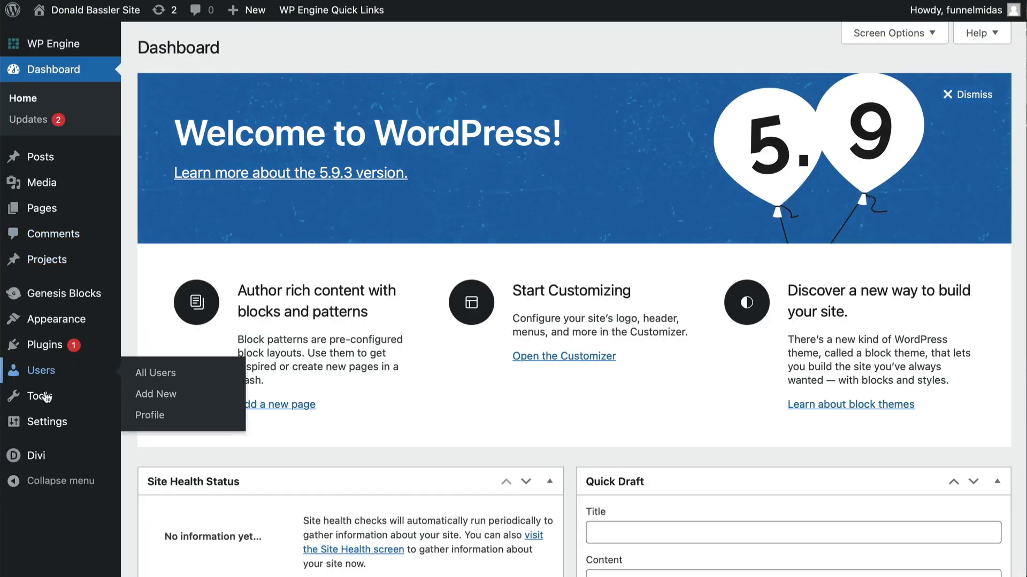
pyautogui.moveTo(33, 458)
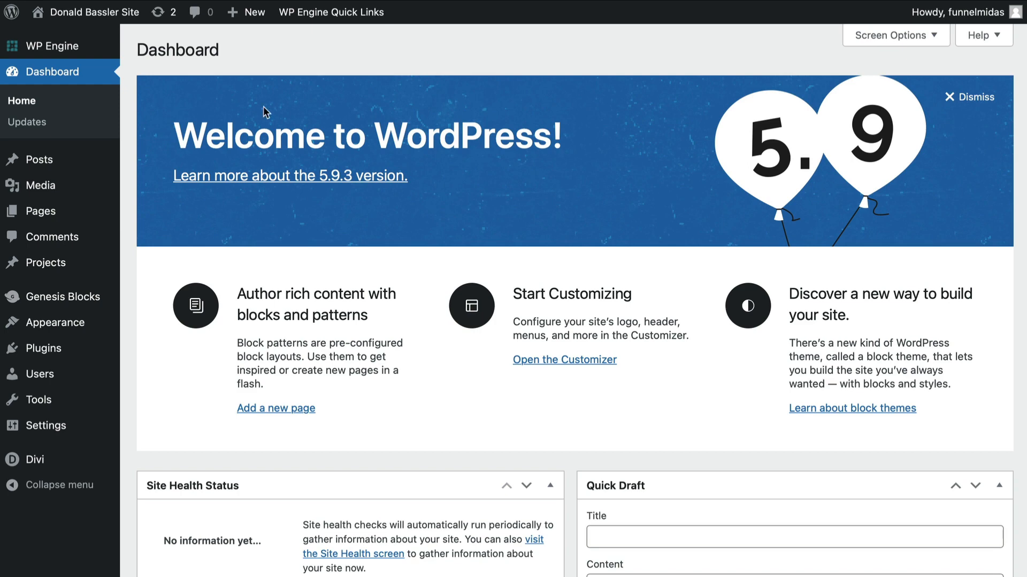
pyautogui.moveTo(46, 357)
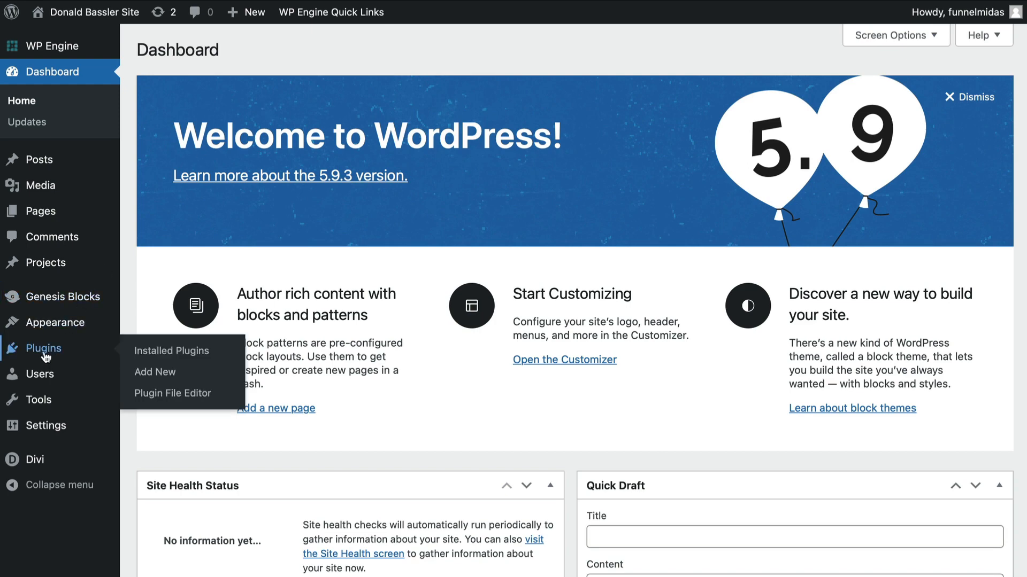
pyautogui.click(166, 351)
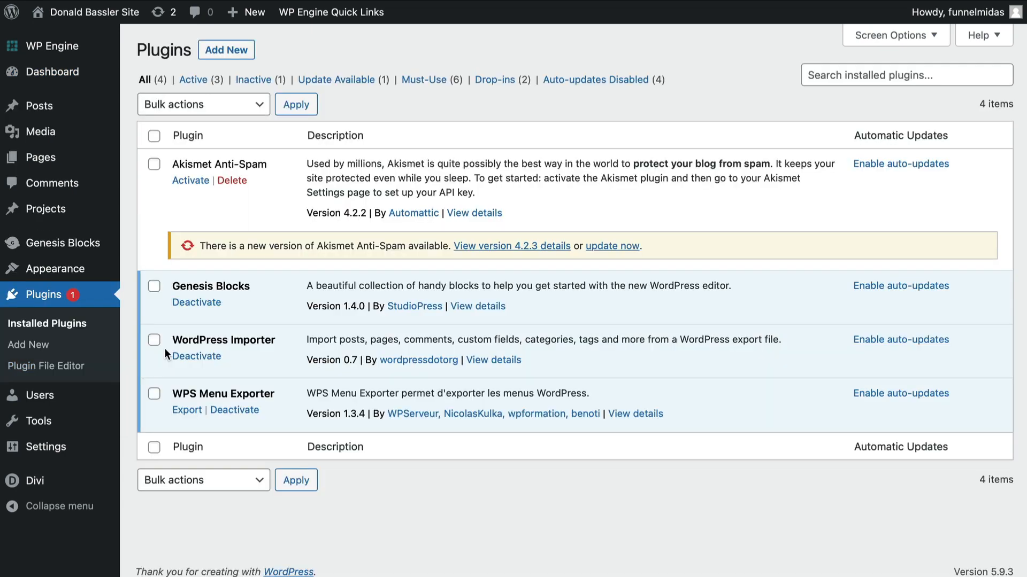
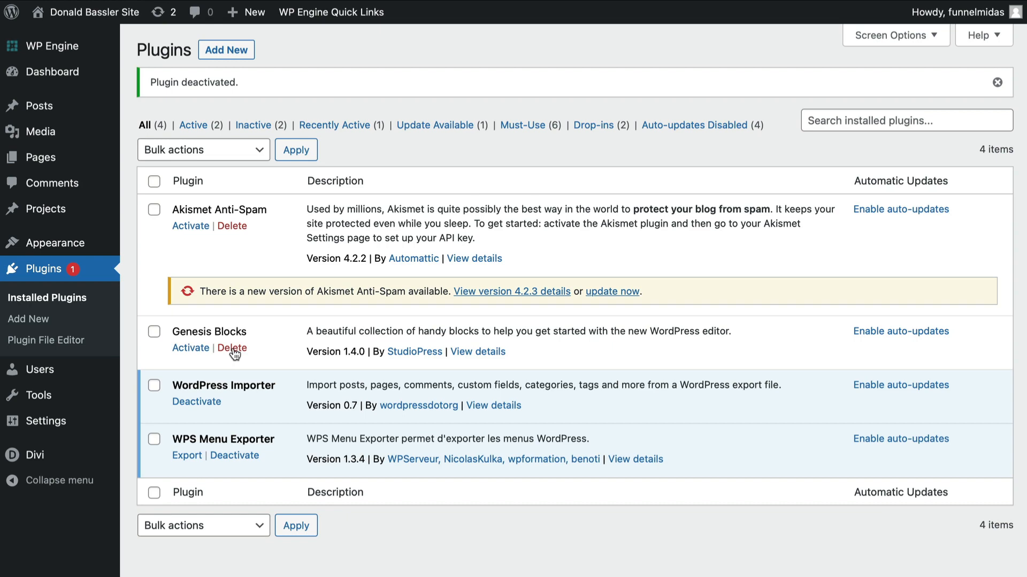
# - Delete the Genesis Blocks plugin, then deactivate and delete the WordPress Importer plugin
pyautogui.click(234, 353)
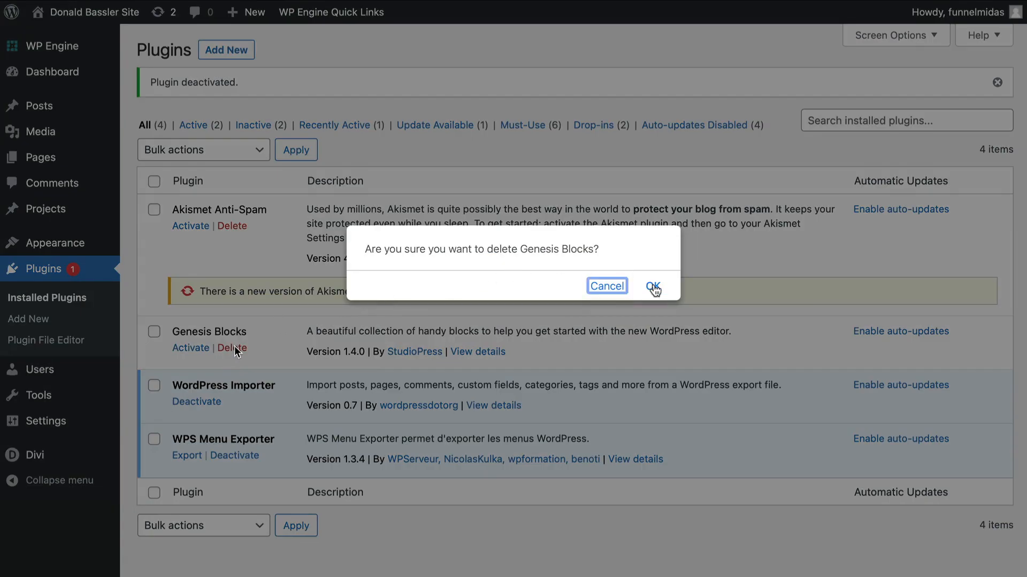
pyautogui.click(653, 288)
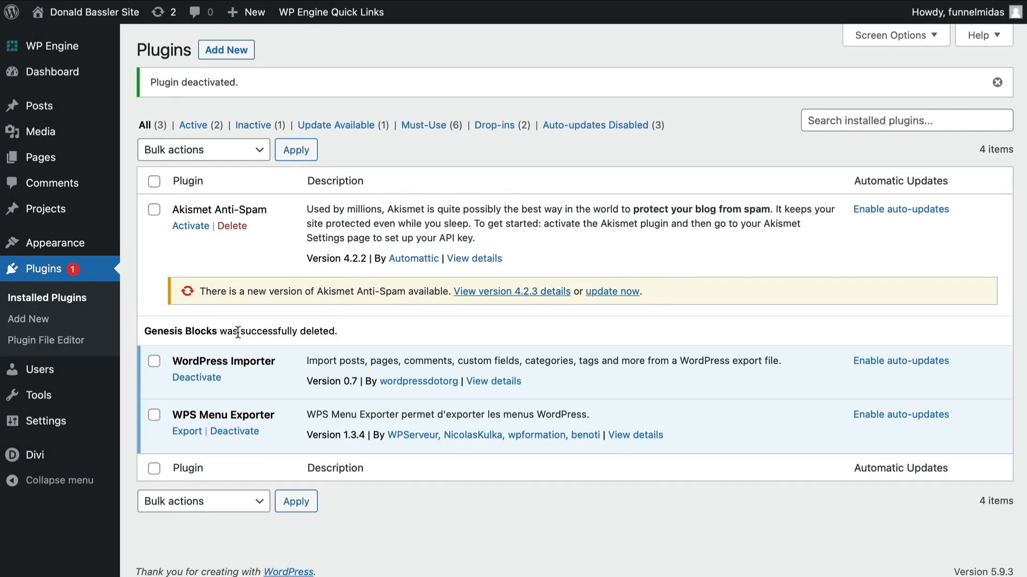
pyautogui.click(196, 378)
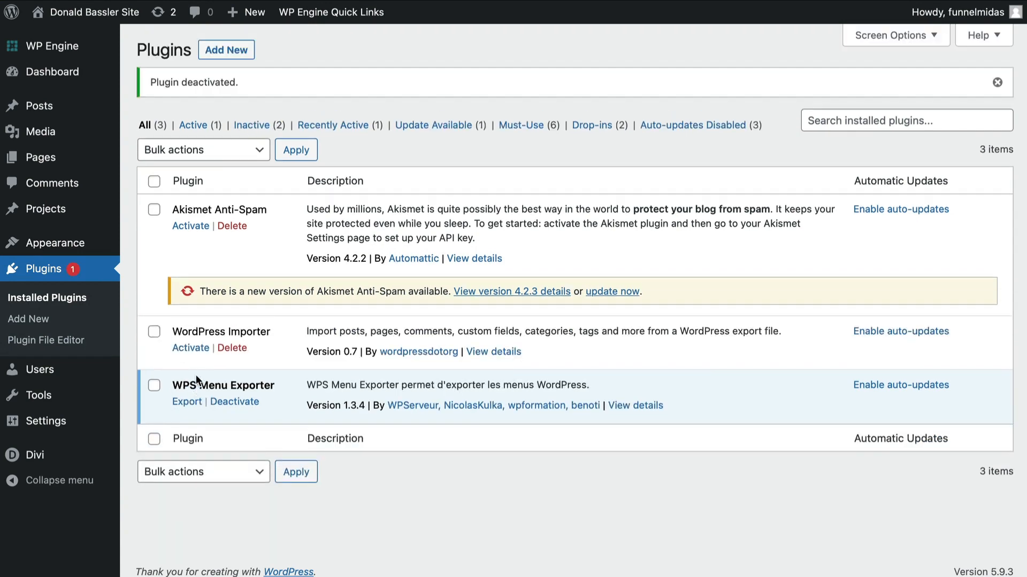
pyautogui.click(233, 347)
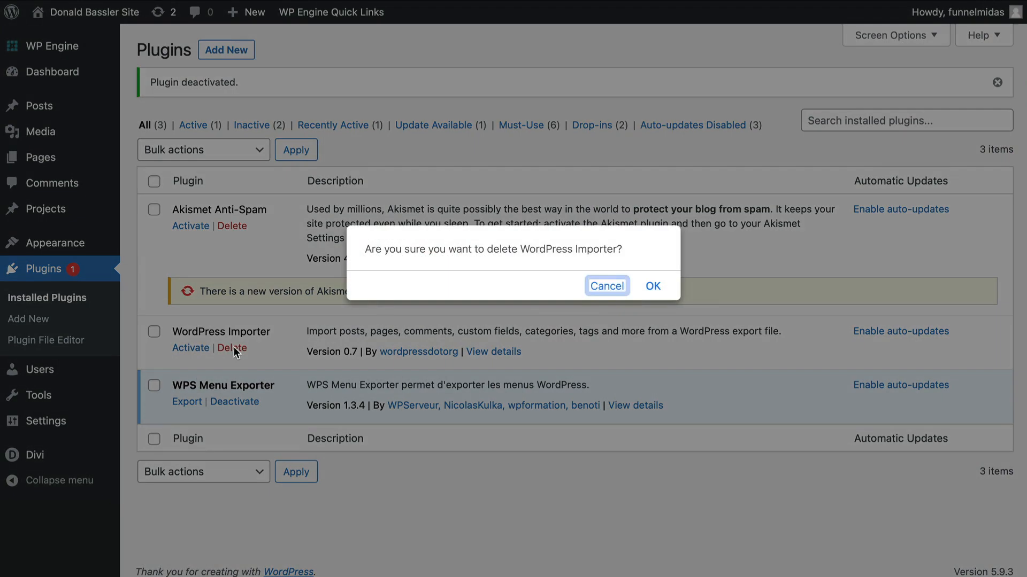
pyautogui.click(654, 287)
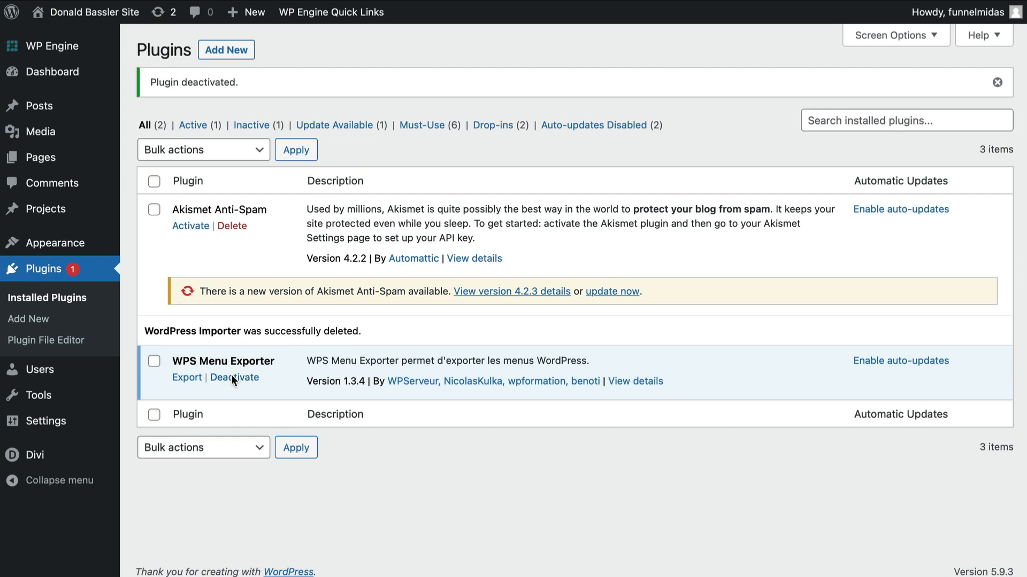
# - Deactivate and delete the WPS Menu Exporter plugin
pyautogui.click(231, 376)
pyautogui.click(233, 347)
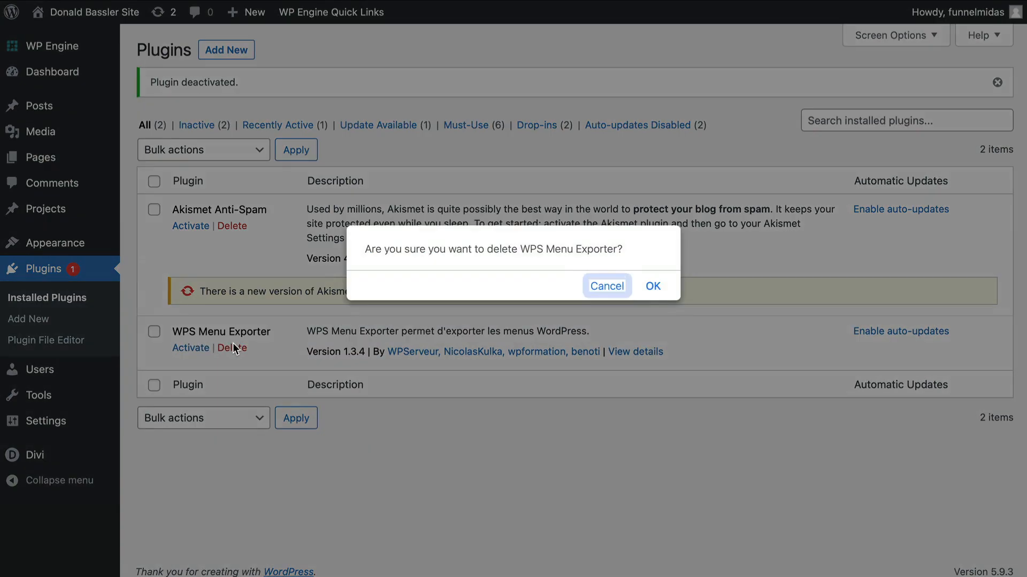
pyautogui.click(653, 287)
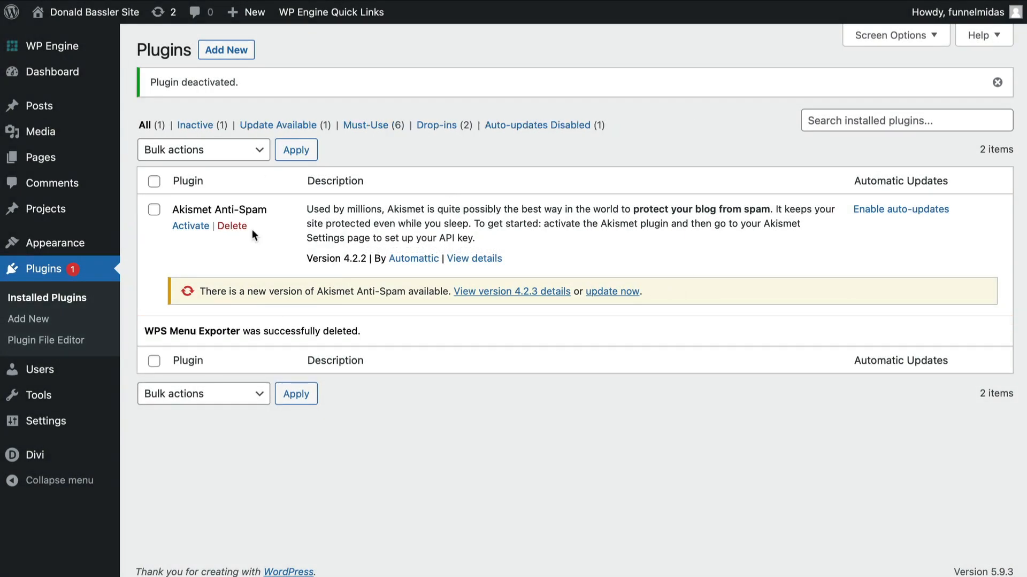
# - Search the plugin directory for testimonial, then install and activate the Strong Testimonials plugin
pyautogui.click(233, 51)
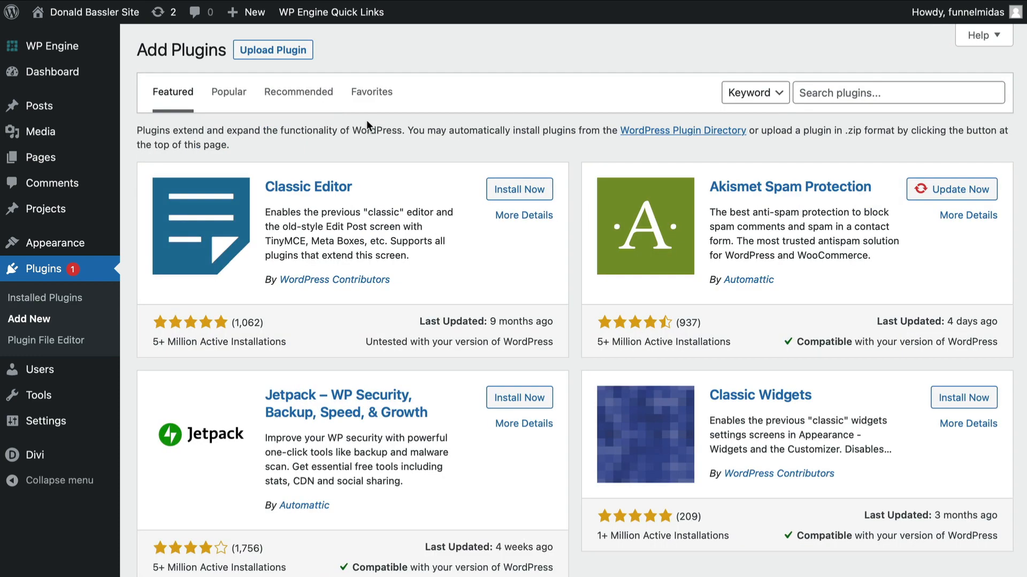
pyautogui.click(821, 93)
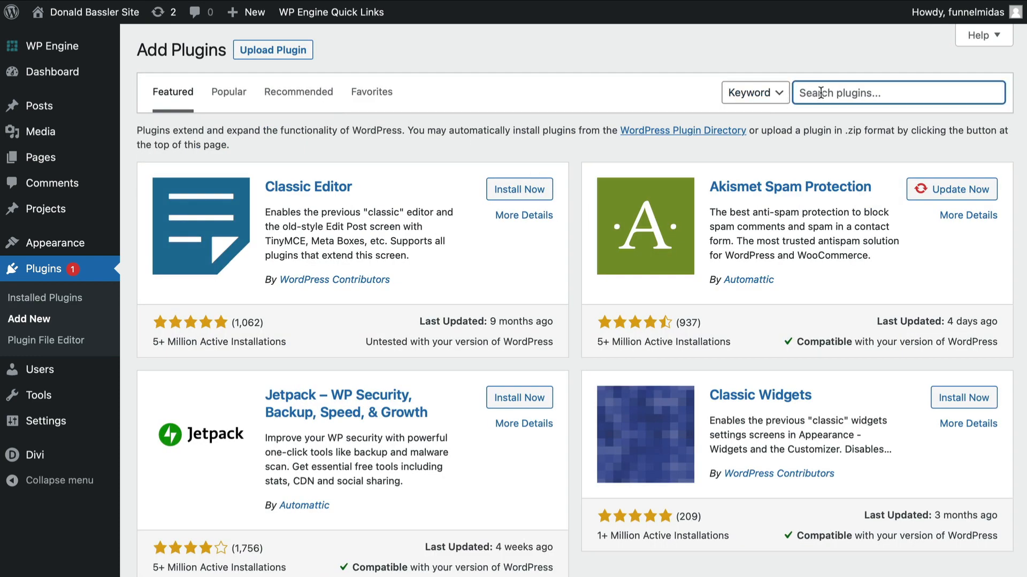
pyautogui.write('testimonial')
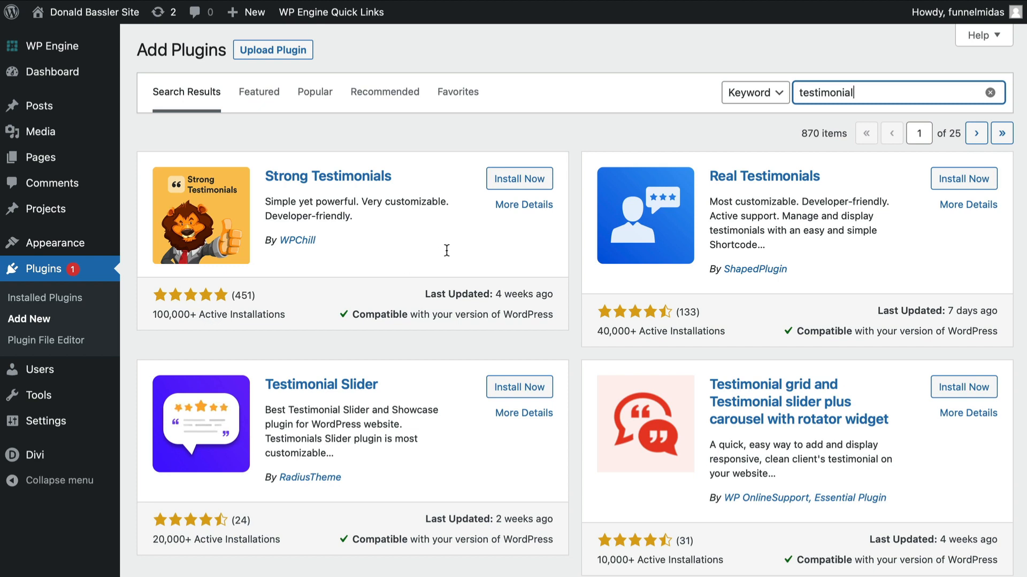
pyautogui.click(522, 188)
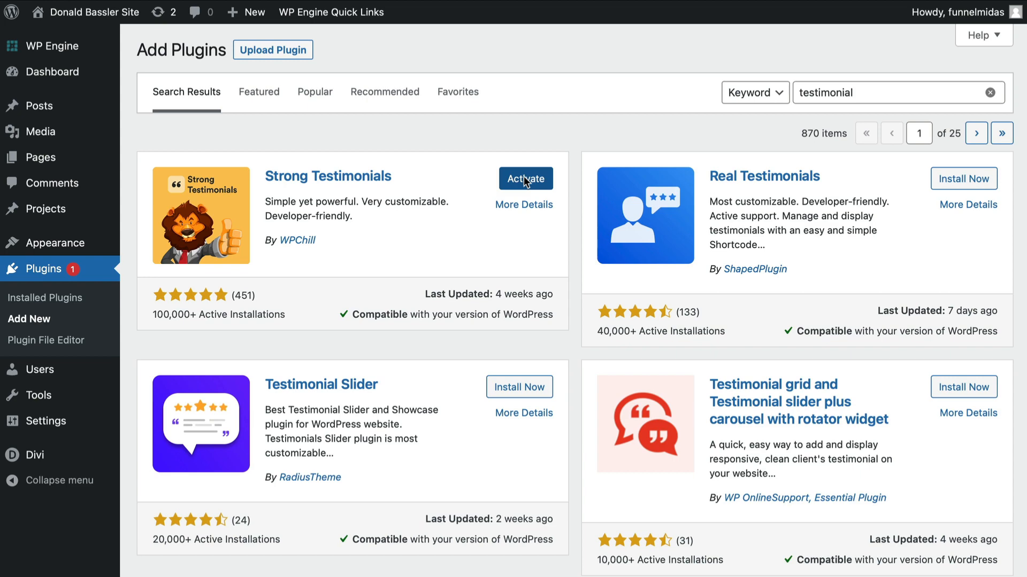
pyautogui.click(525, 179)
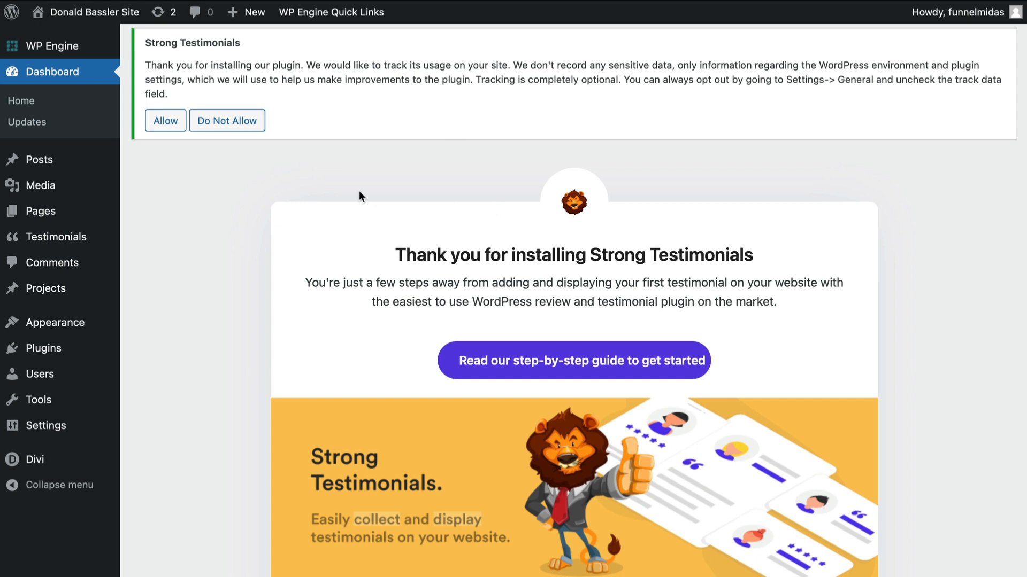
# - Decline the Strong Testimonials usage tracking and start adding a new testimonial
pyautogui.click(224, 123)
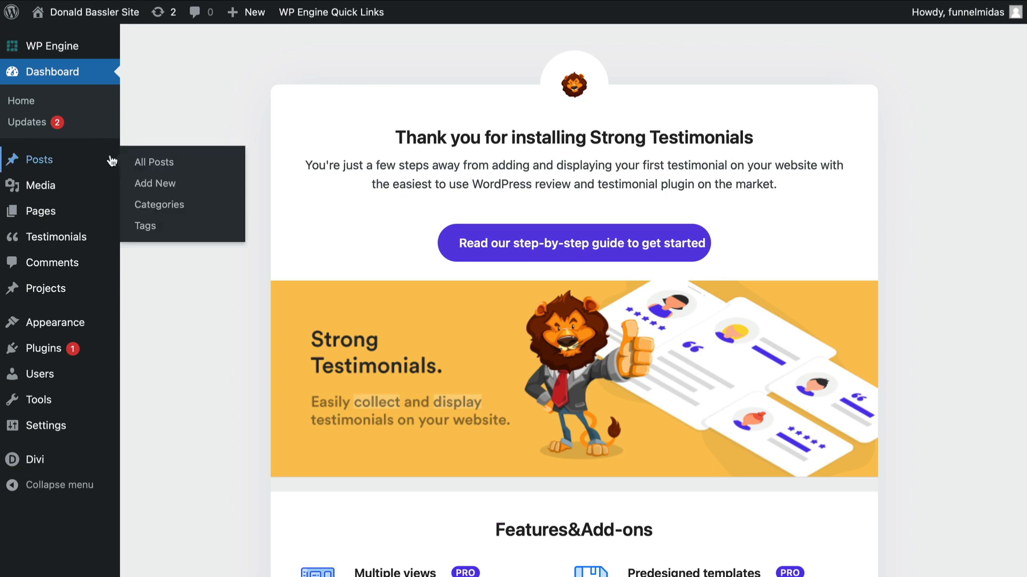
pyautogui.moveTo(56, 241)
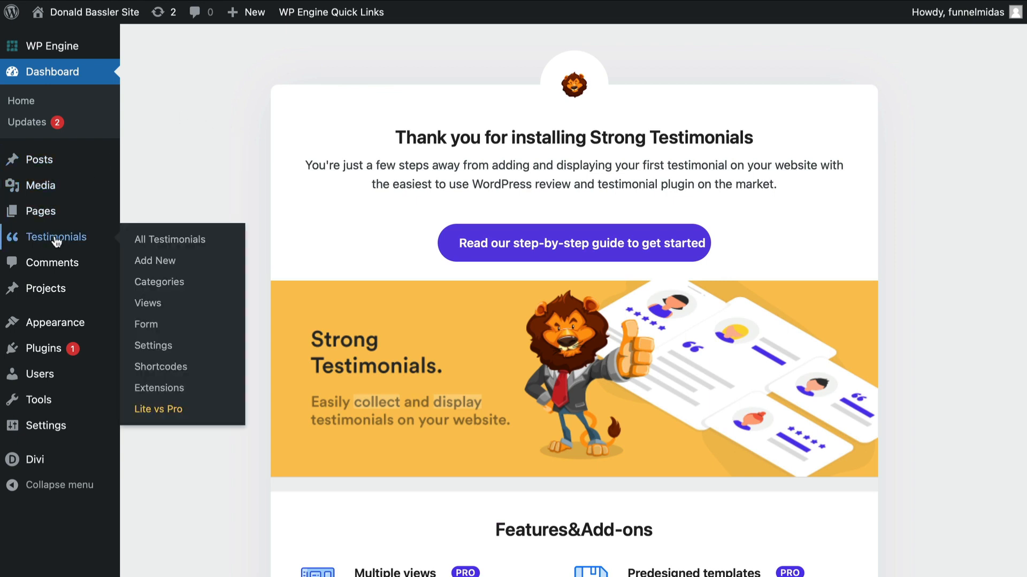
pyautogui.click(153, 262)
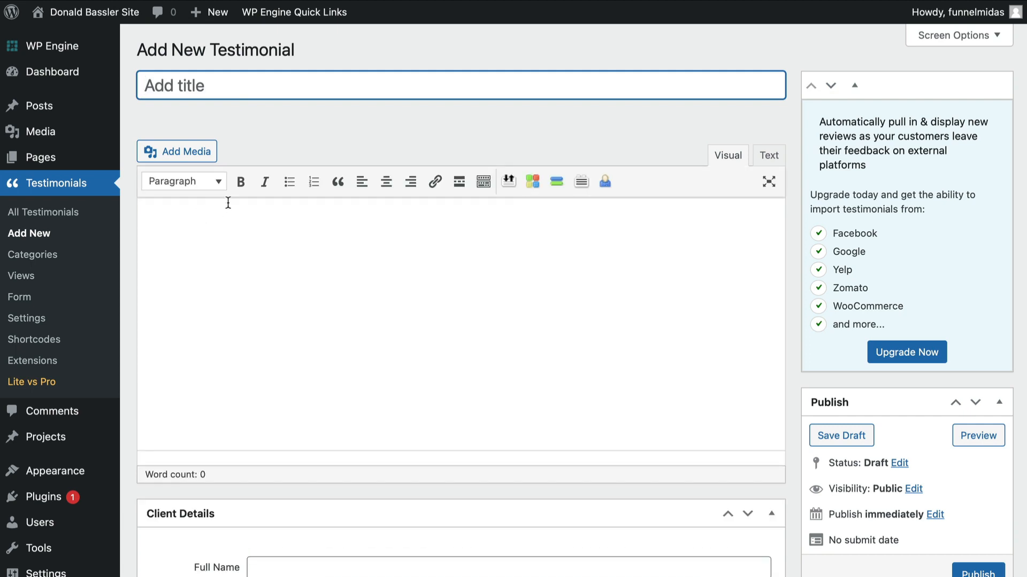
# - Publish testimonial titled 1 with the pasted review text and the client's full name
pyautogui.write('1')
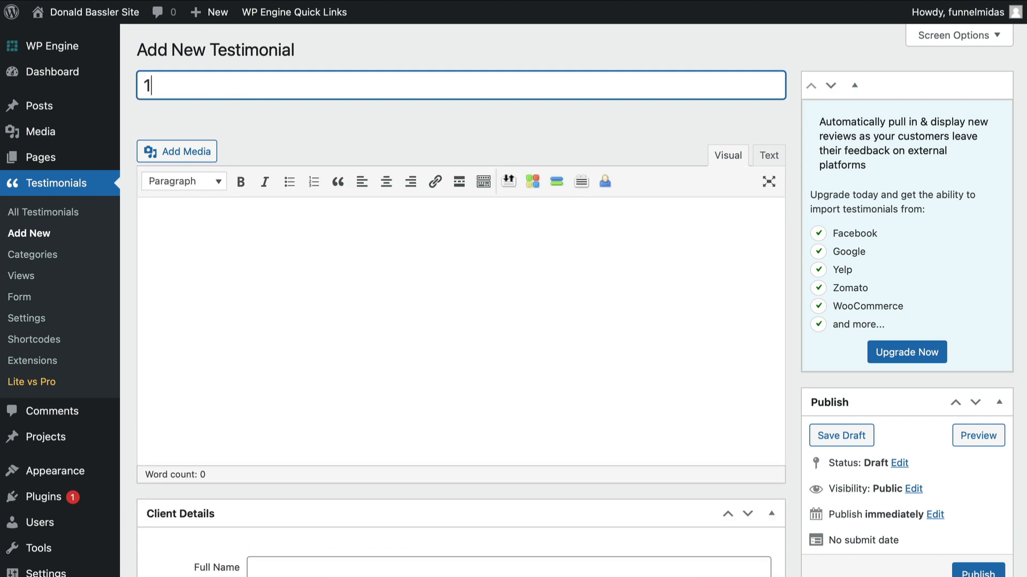
pyautogui.click(203, 229)
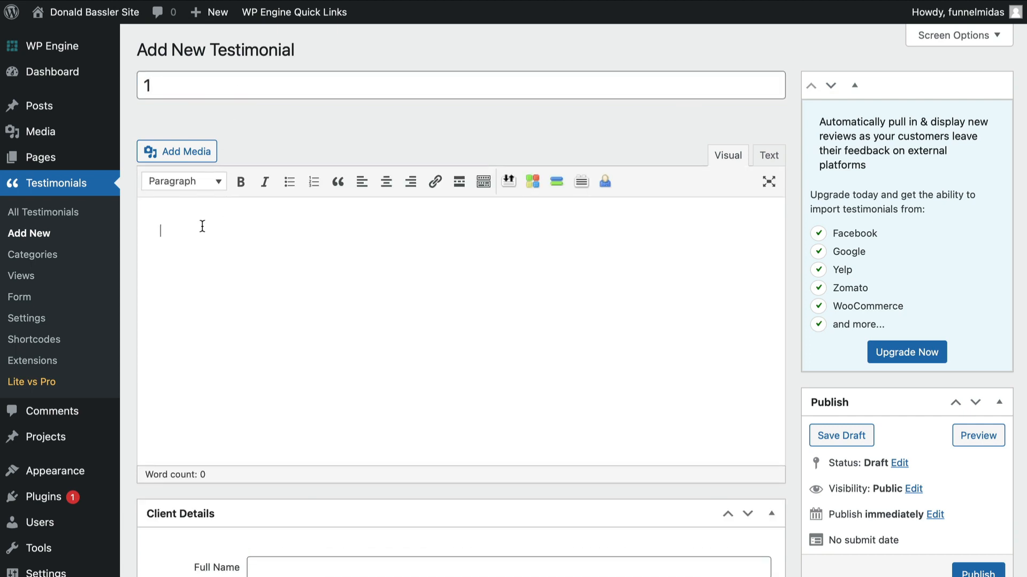
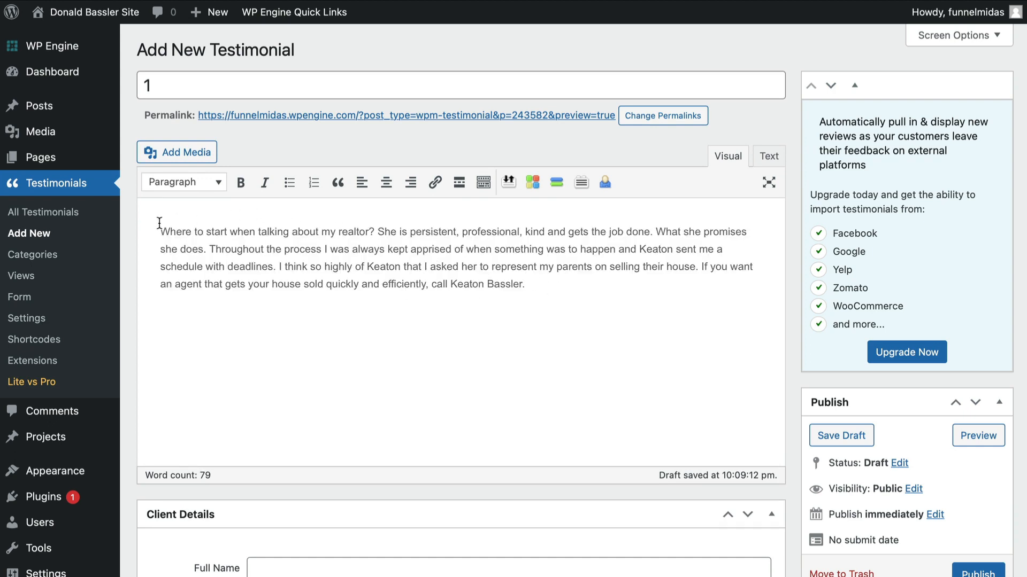
pyautogui.scroll(-5, 159, 224)
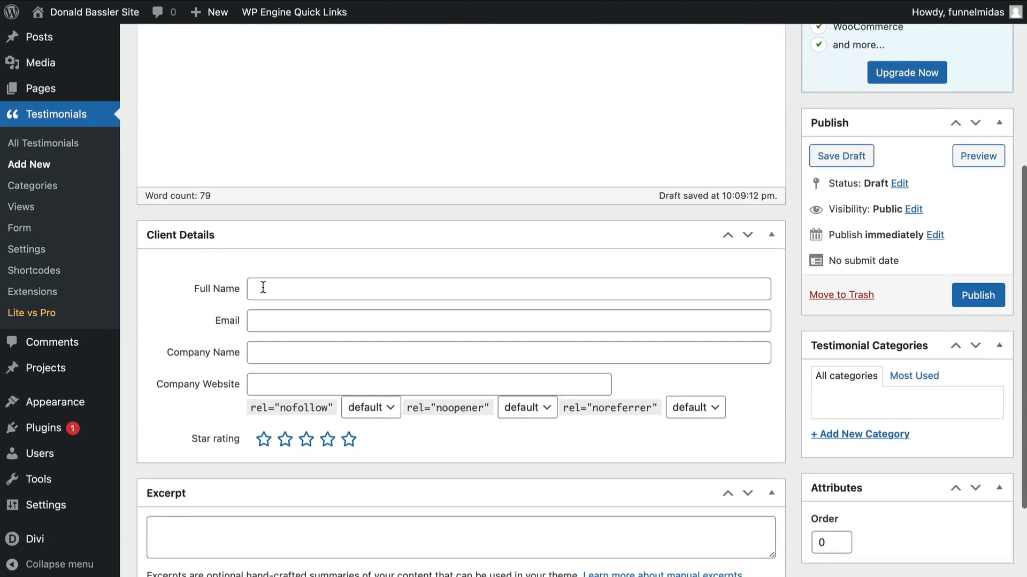
pyautogui.click(263, 288)
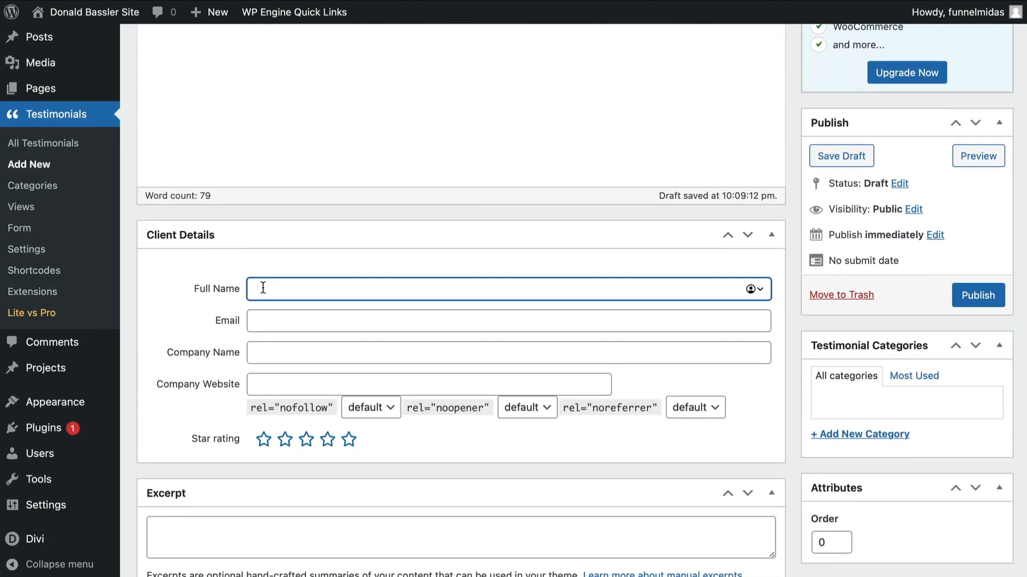
pyautogui.write('Joe Sample')
pyautogui.scroll(-2, 263, 288)
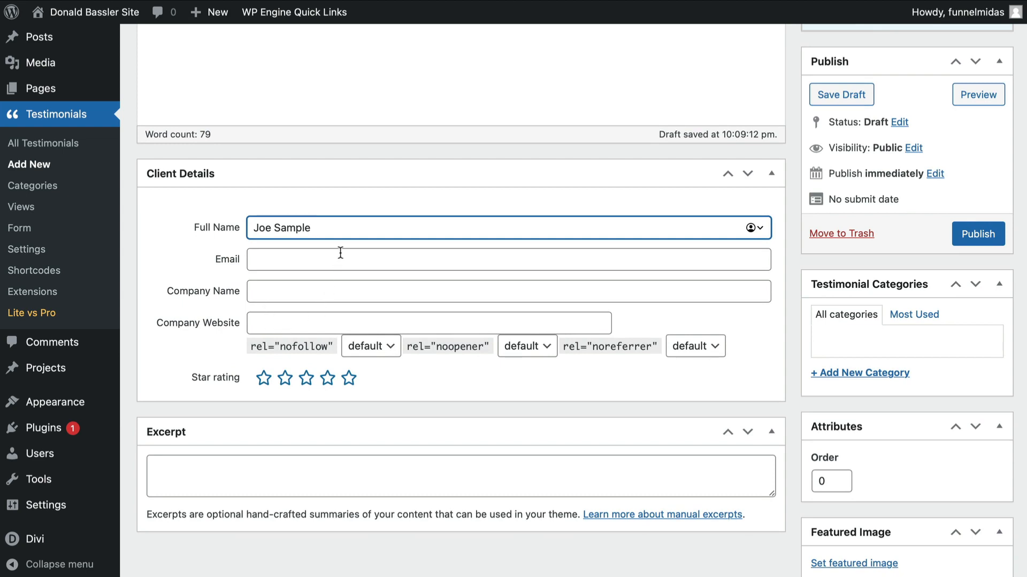
pyautogui.click(978, 235)
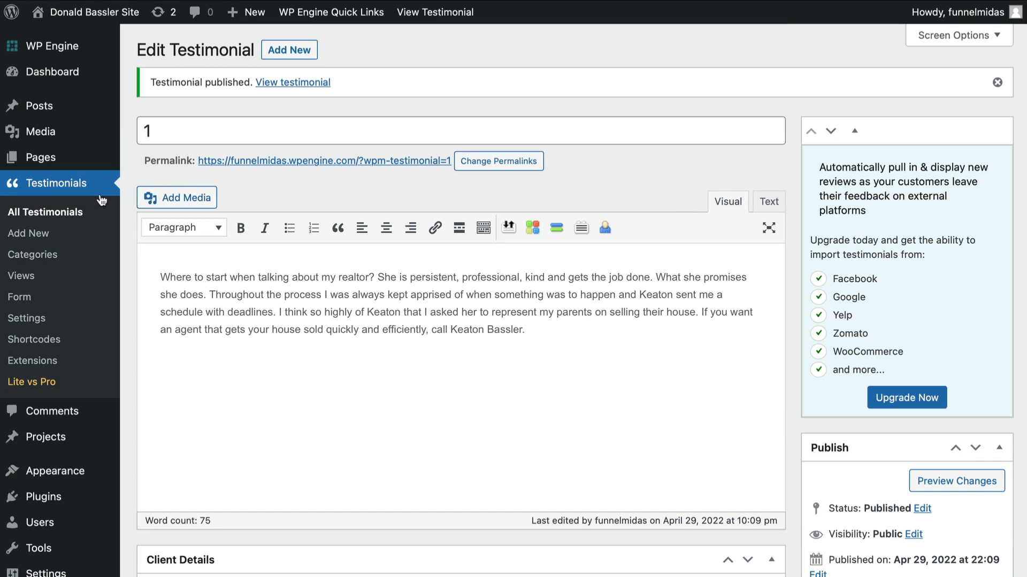
# - Add and publish testimonial titled 2 with the pasted review text and the client's full name
pyautogui.click(304, 49)
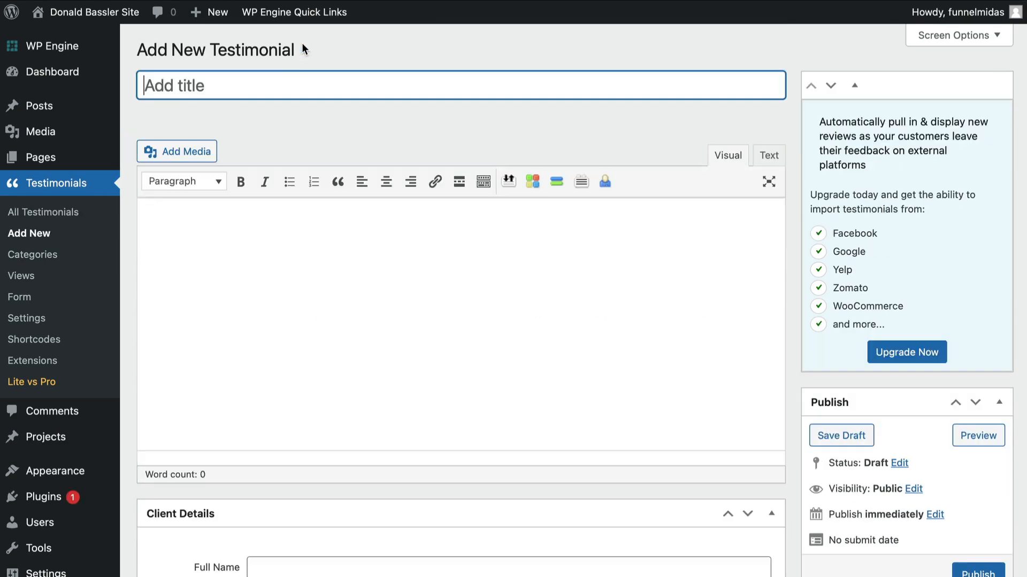
pyautogui.write('2')
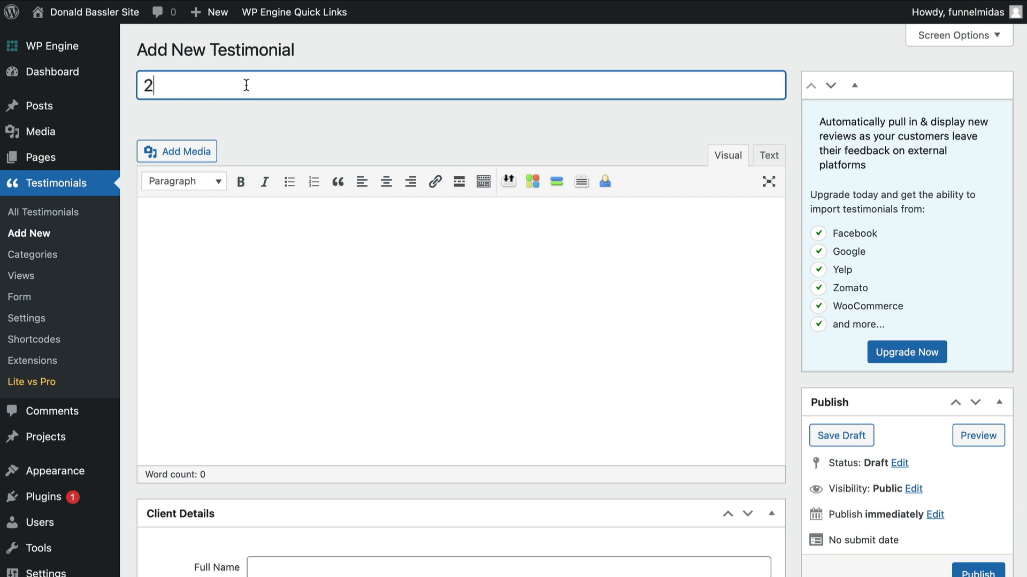
pyautogui.click(239, 213)
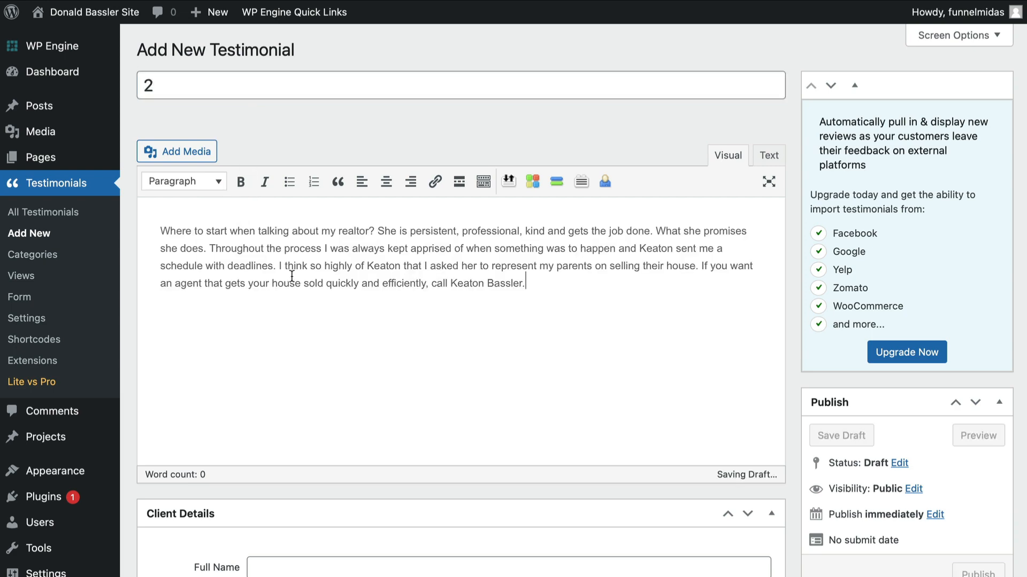
pyautogui.scroll(-1, 294, 277)
pyautogui.scroll(-6, 294, 277)
pyautogui.click(283, 231)
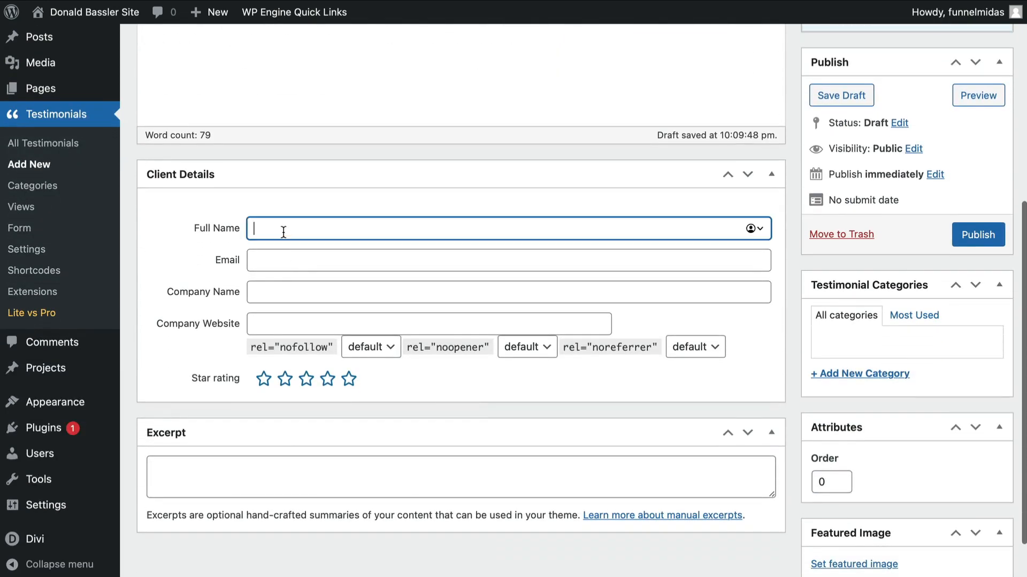
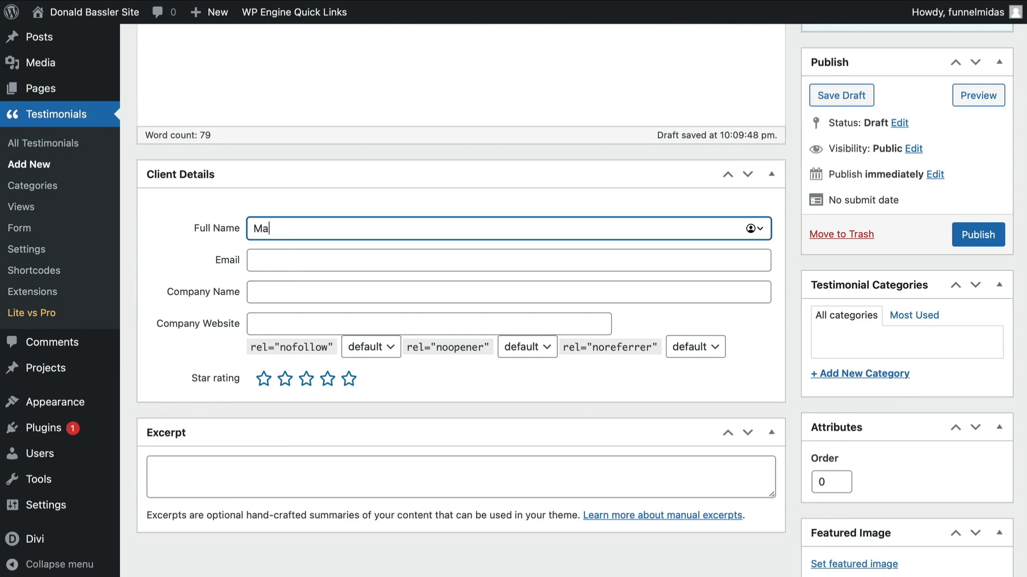
pyautogui.click(969, 233)
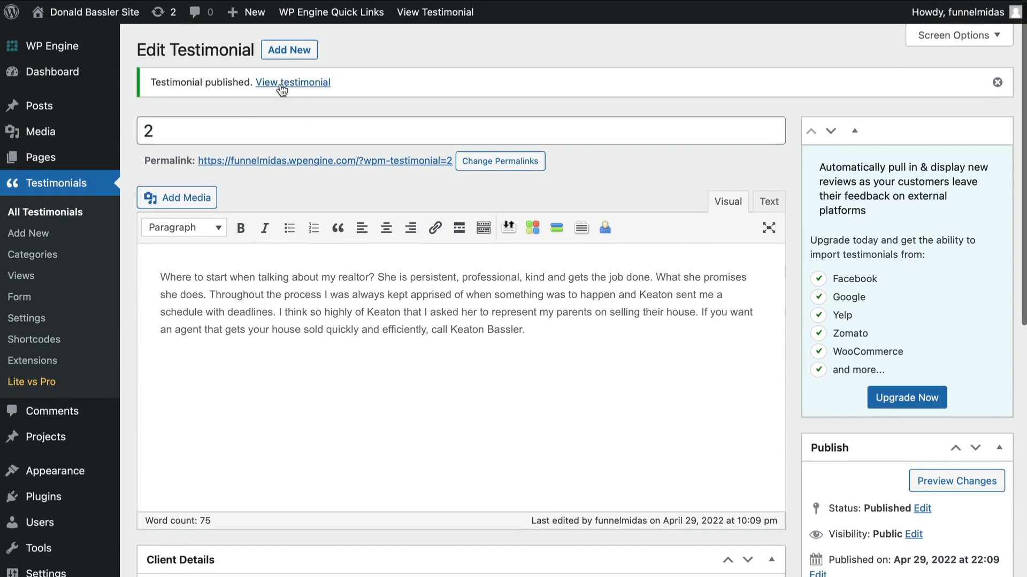
# - Add and publish testimonial titled 3 with the pasted review text and the client's full name
pyautogui.click(277, 50)
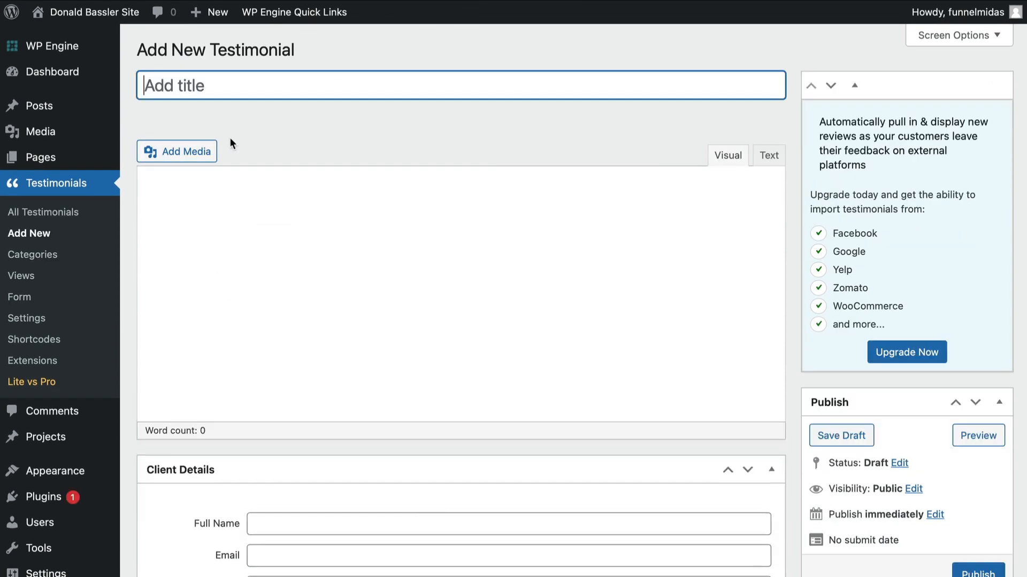
pyautogui.write('3')
pyautogui.click(194, 208)
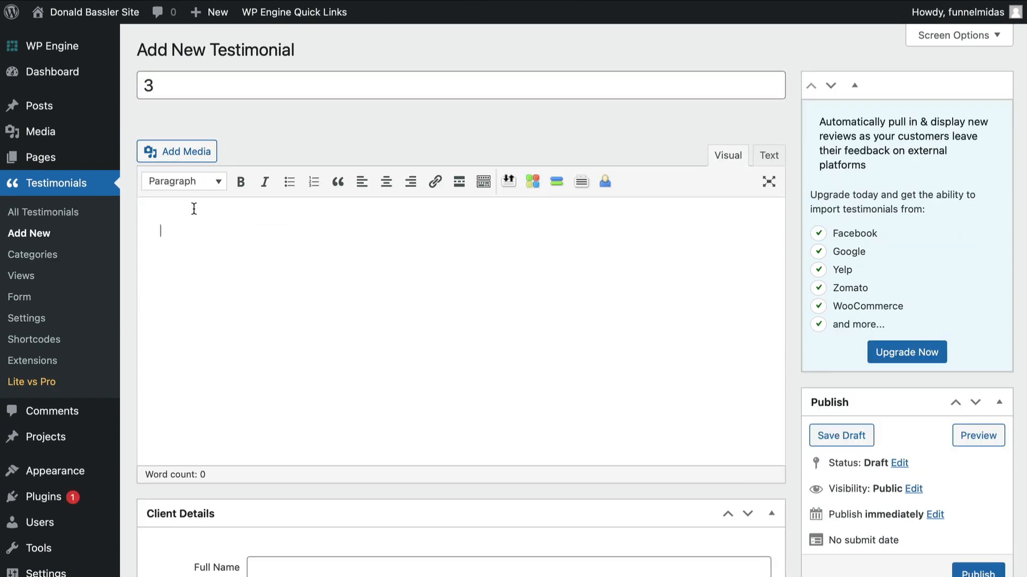
pyautogui.scroll(-7, 241, 316)
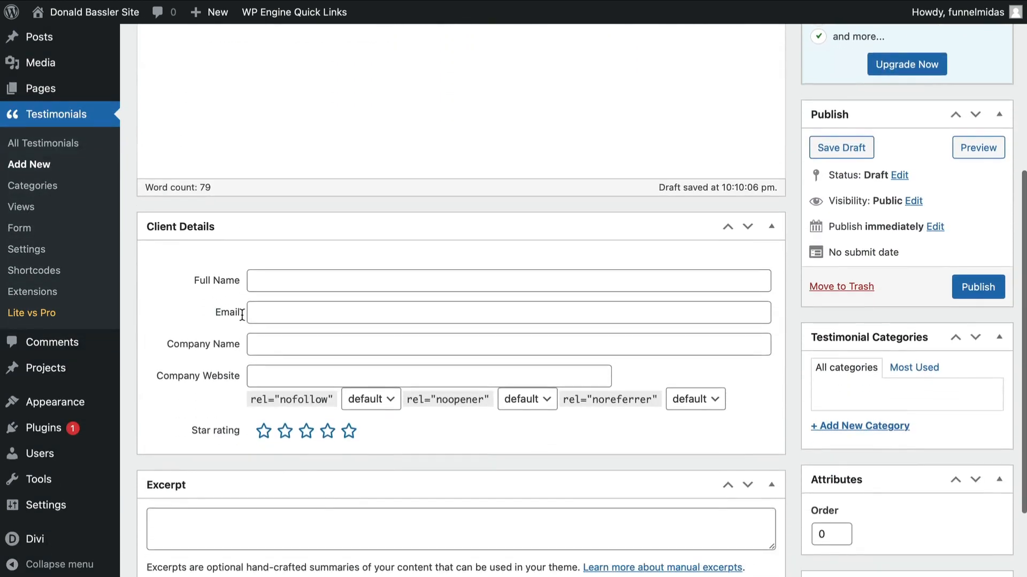
pyautogui.click(269, 281)
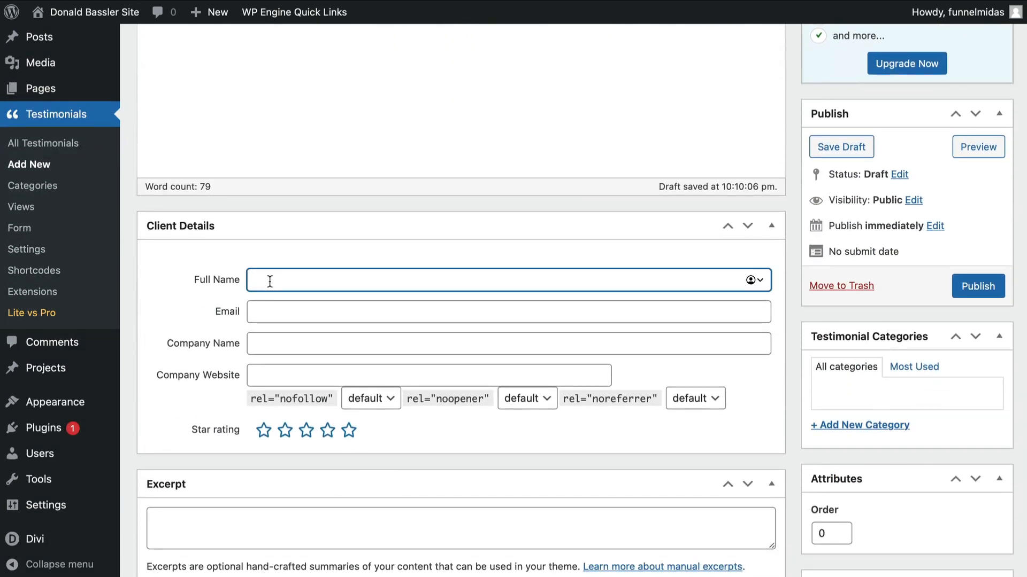
pyautogui.write('Humpty Dumpty')
pyautogui.click(981, 289)
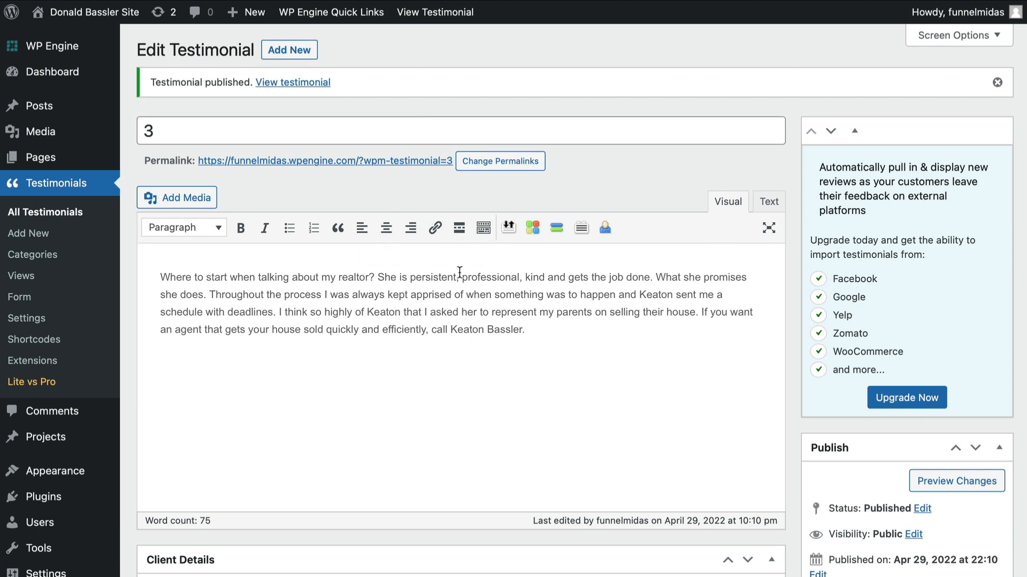
# - Add and publish testimonial titled 4 with the pasted review text and the client's full name
pyautogui.click(285, 52)
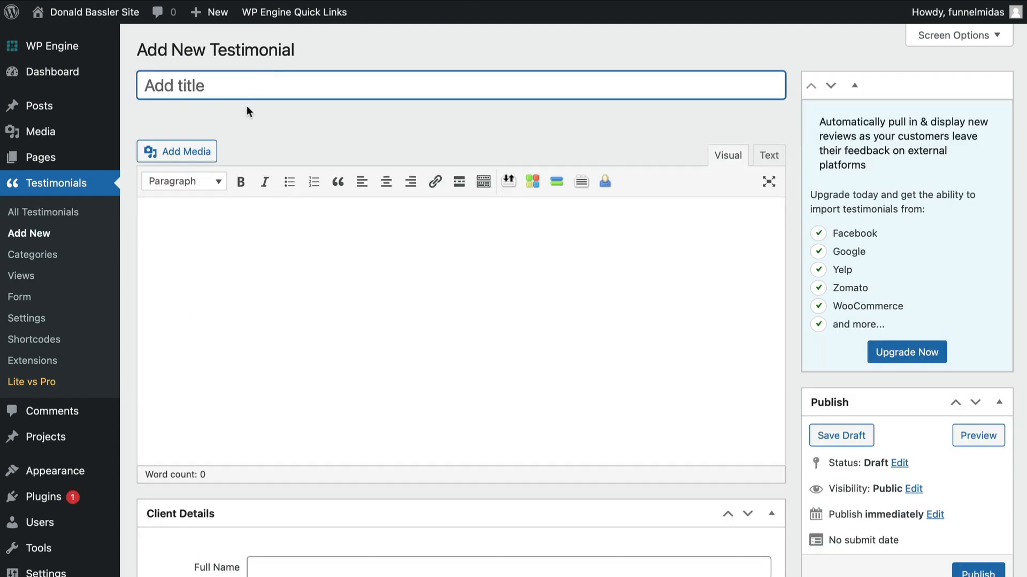
pyautogui.write('4')
pyautogui.click(214, 219)
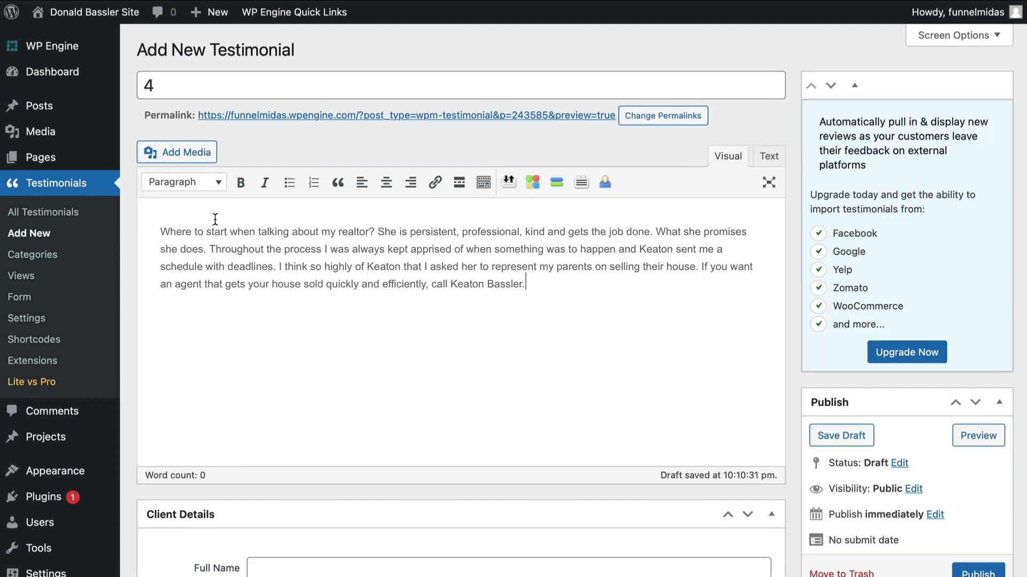
pyautogui.scroll(-5, 280, 298)
pyautogui.click(287, 262)
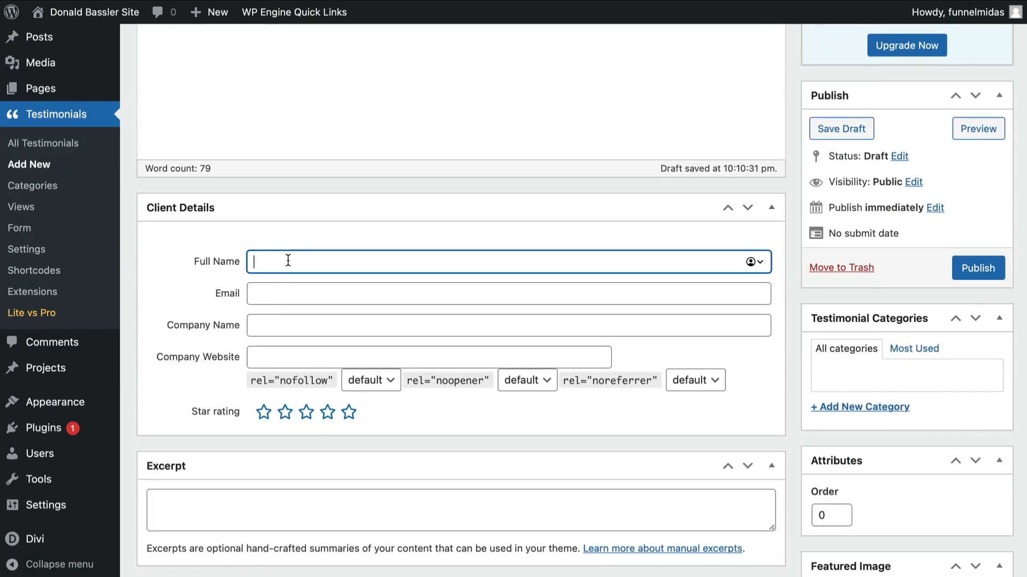
pyautogui.click(974, 264)
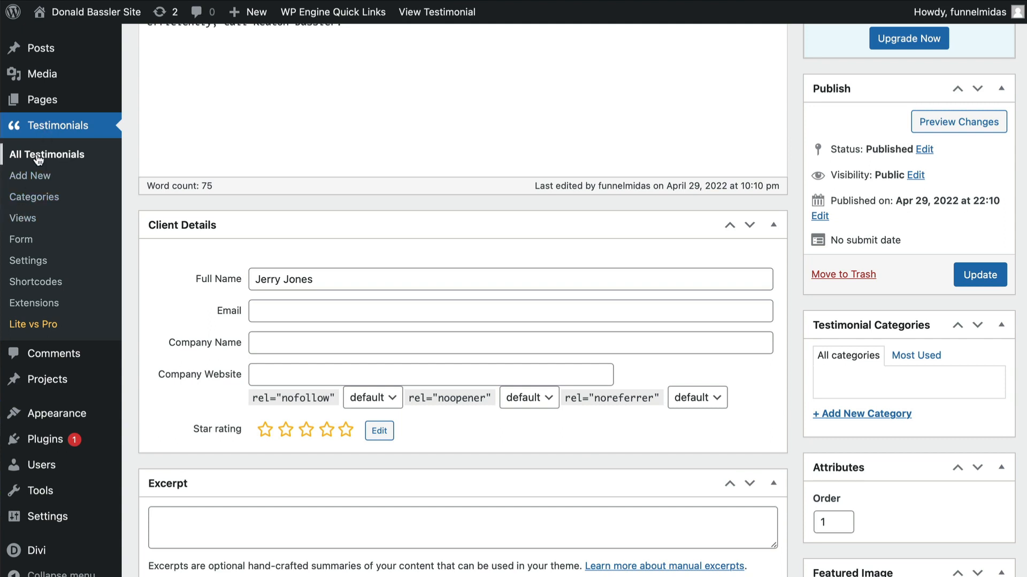
# - Create a new testimonial view named My View in Slideshow mode
pyautogui.click(26, 221)
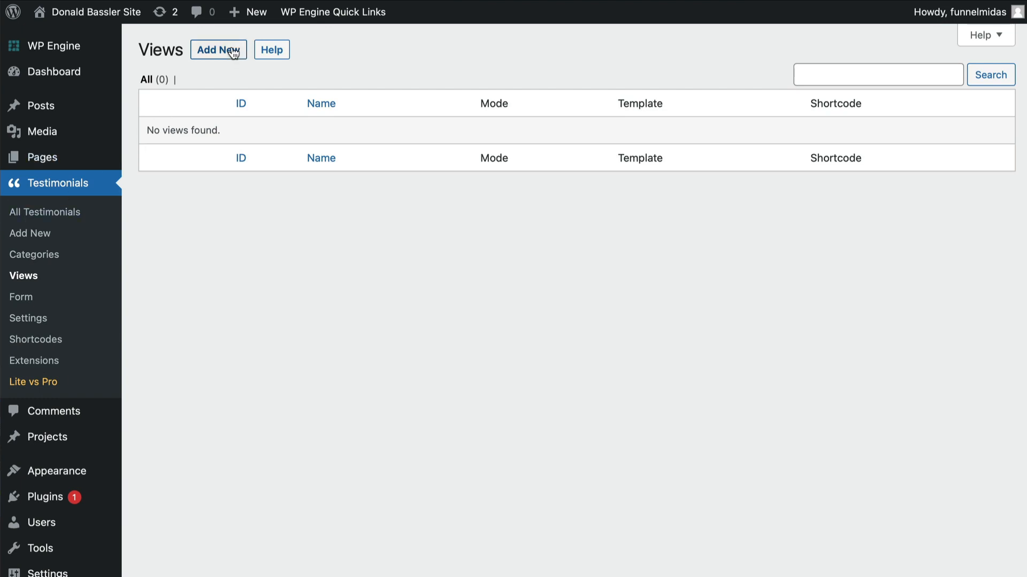
pyautogui.click(232, 52)
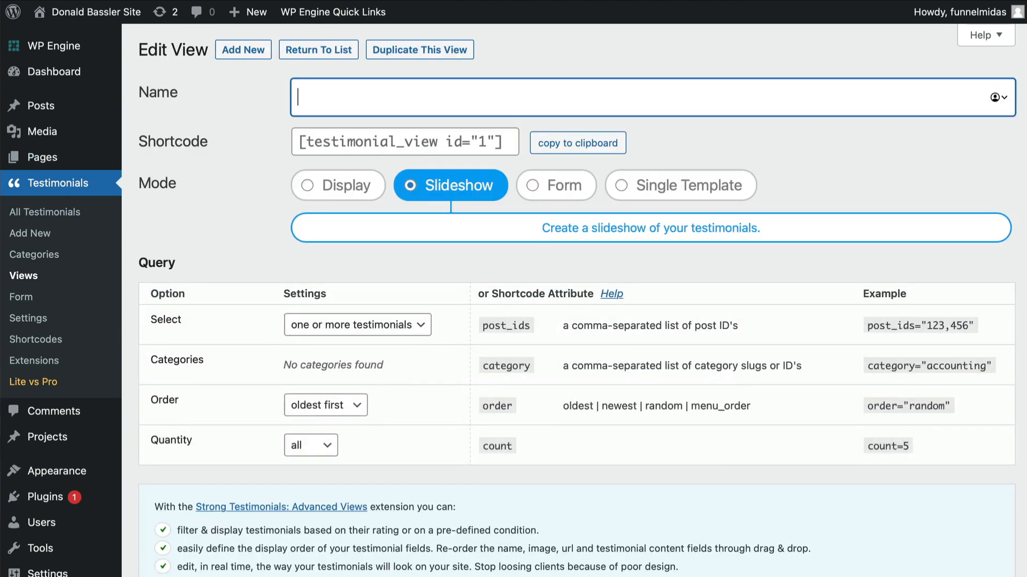
pyautogui.write('My View')
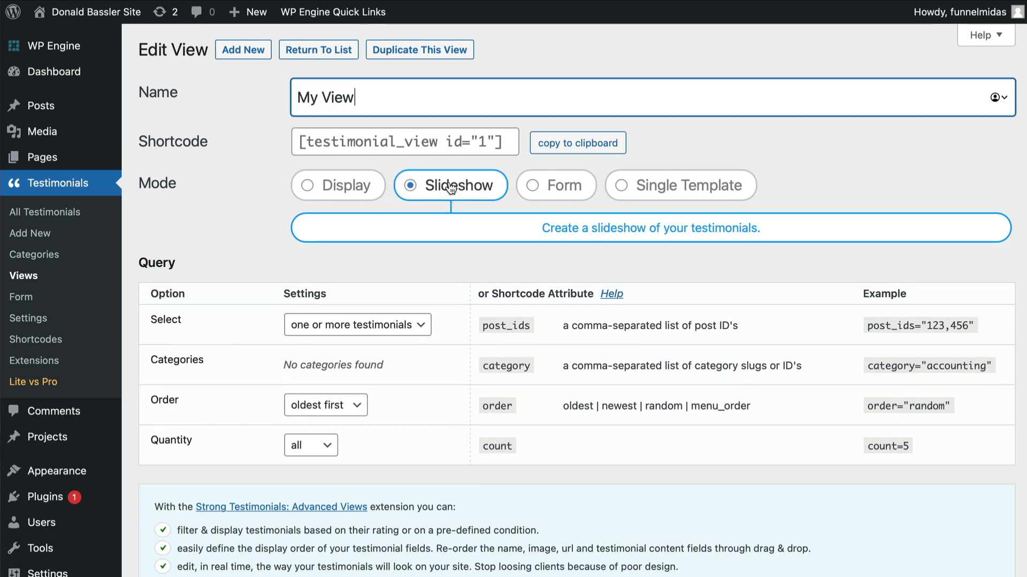
pyautogui.click(442, 202)
# - Turn off the Title field in the view's displayed fields
pyautogui.scroll(-3, 383, 304)
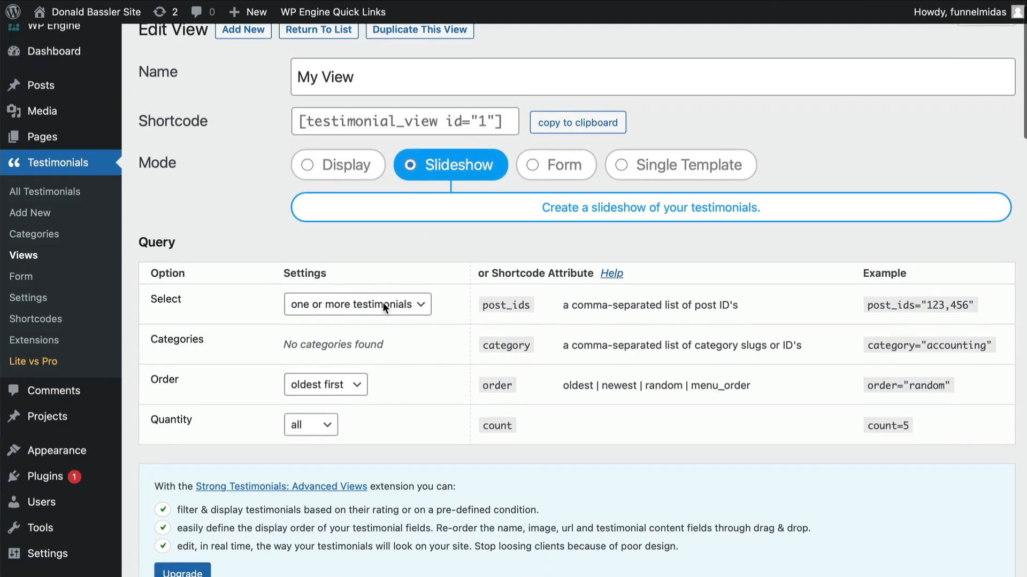
pyautogui.scroll(-6, 383, 303)
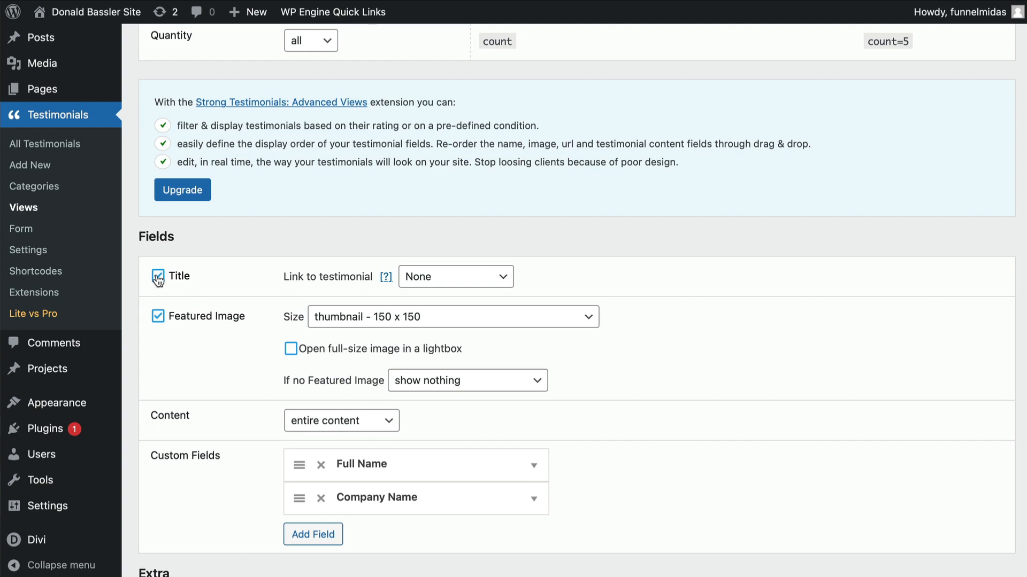
pyautogui.click(158, 277)
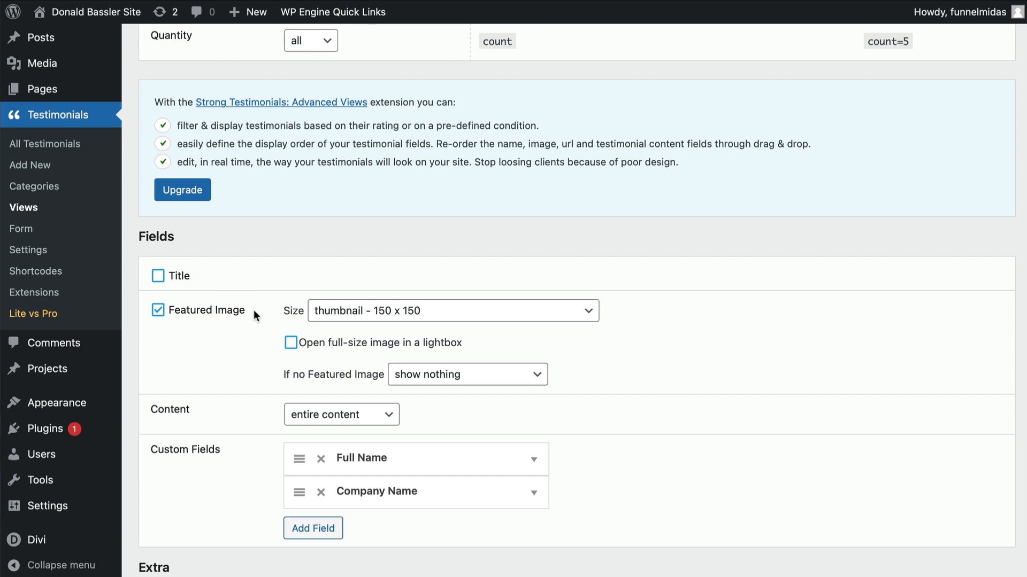
# - Show multiple slides at a time, with 3 slides at the 1200 px and 1024 px breakpoints
pyautogui.scroll(-3, 254, 315)
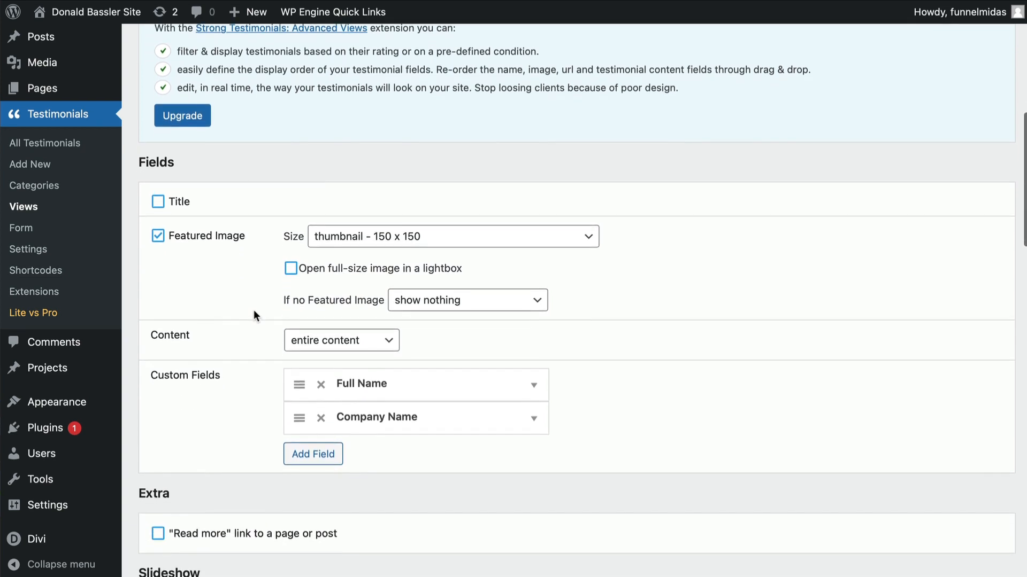
pyautogui.scroll(-5, 188, 268)
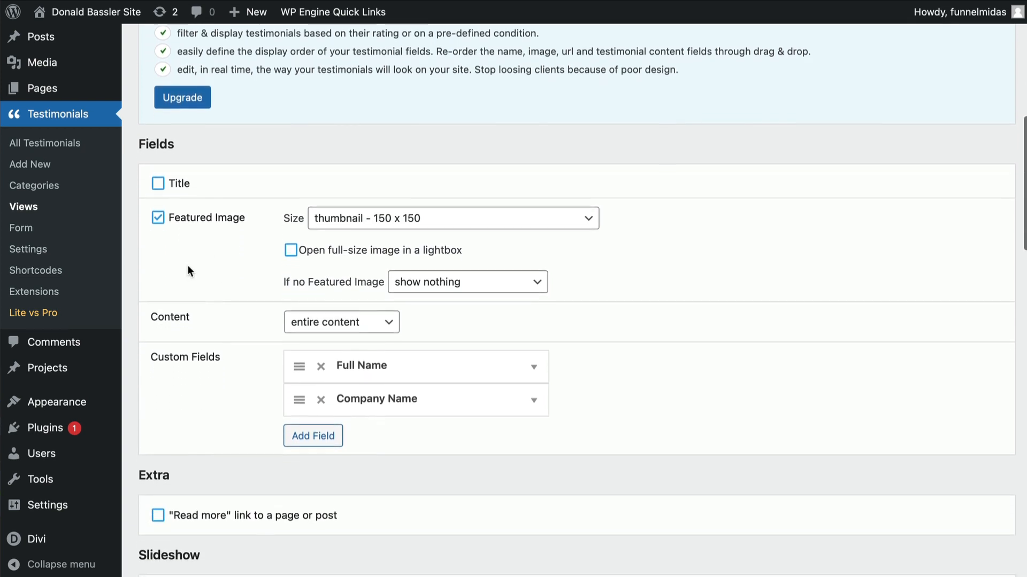
pyautogui.scroll(-3, 187, 265)
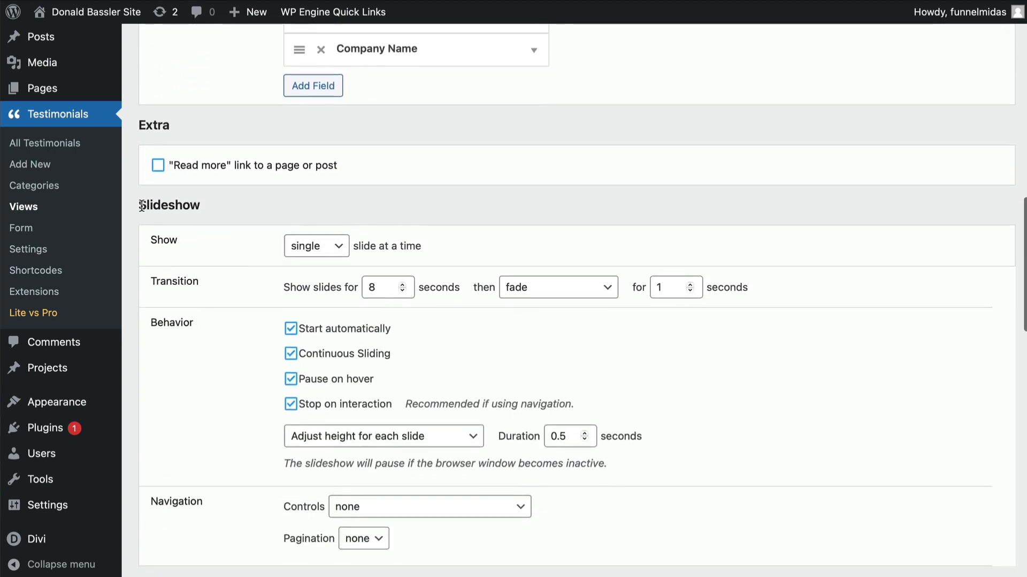
pyautogui.moveTo(146, 206); pyautogui.dragTo(182, 205)
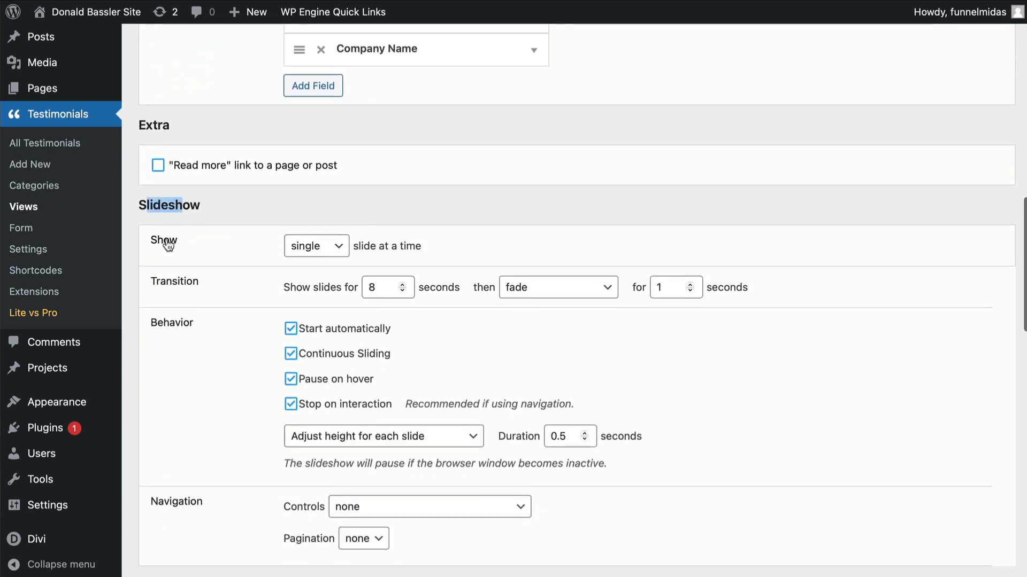
pyautogui.click(312, 251)
pyautogui.click(306, 264)
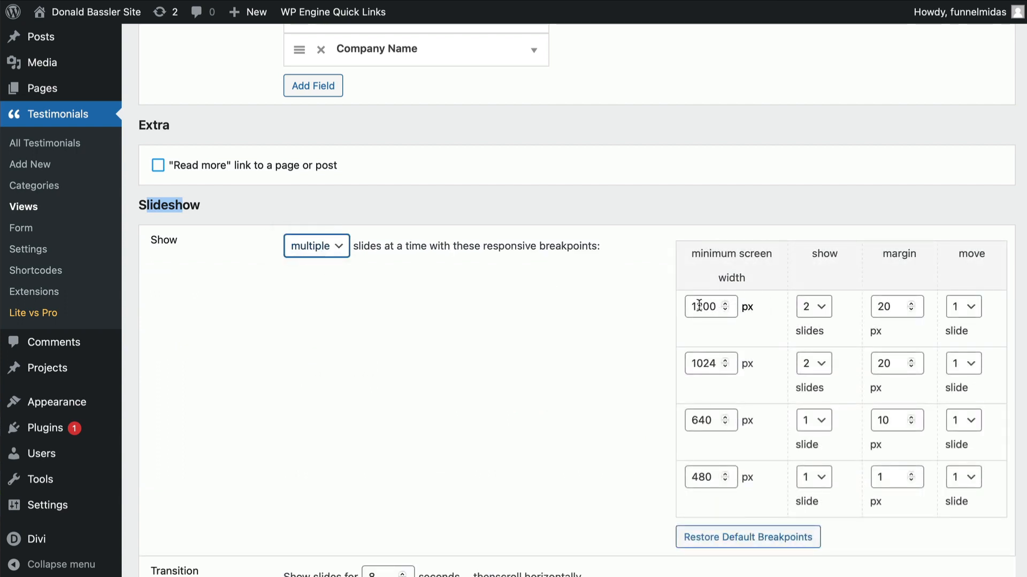
pyautogui.click(813, 306)
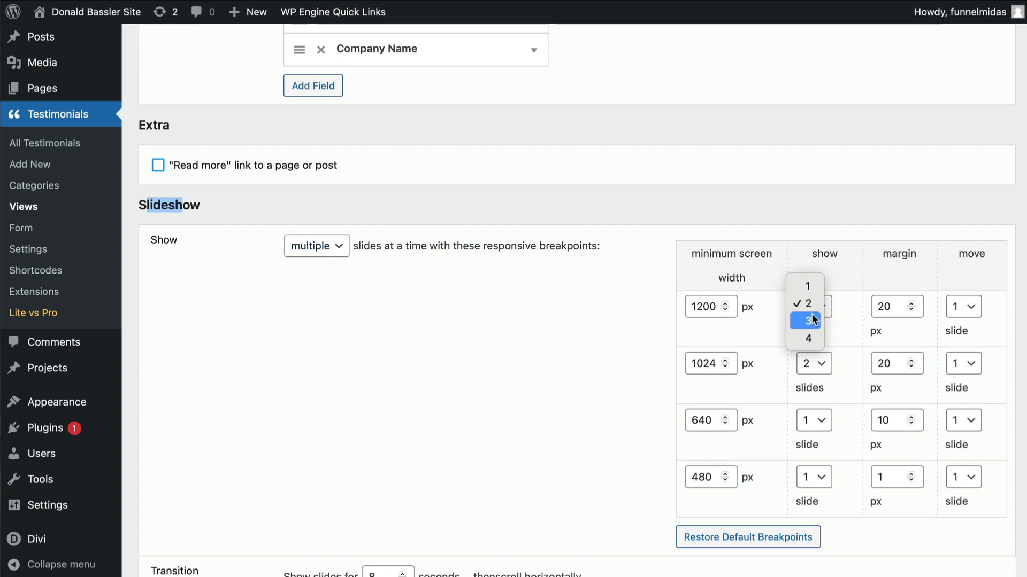
pyautogui.click(809, 322)
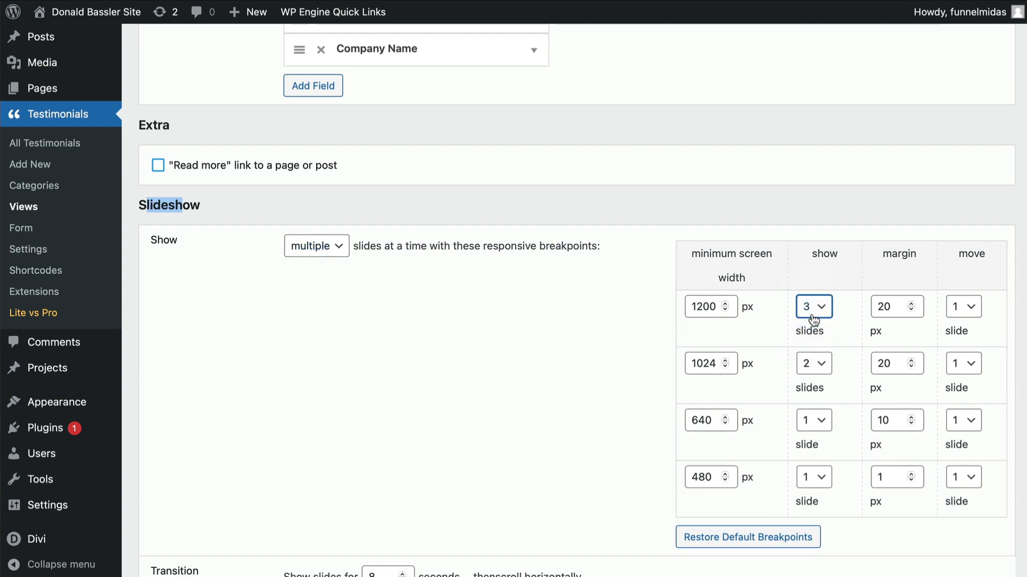
pyautogui.click(814, 365)
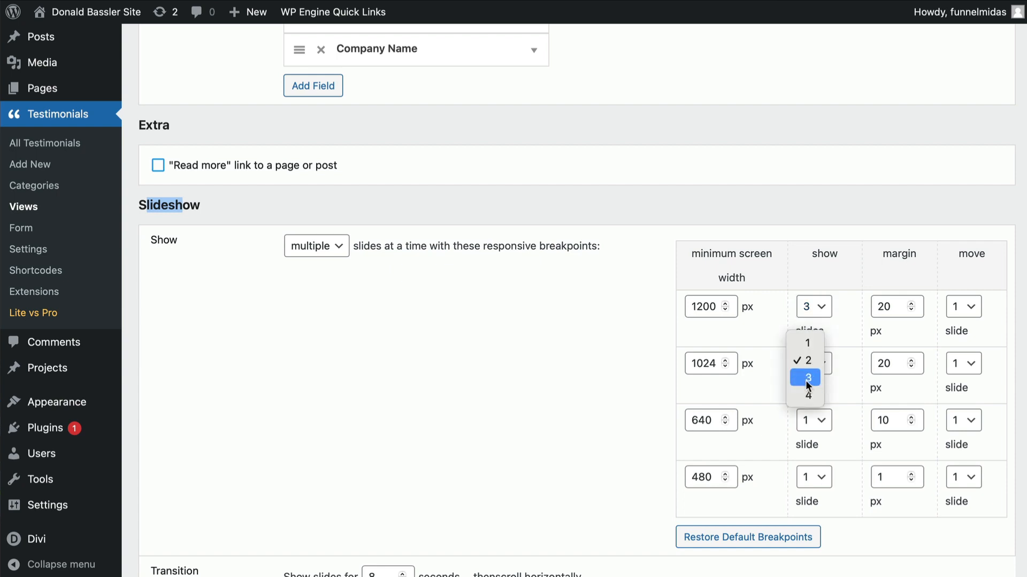
pyautogui.click(805, 377)
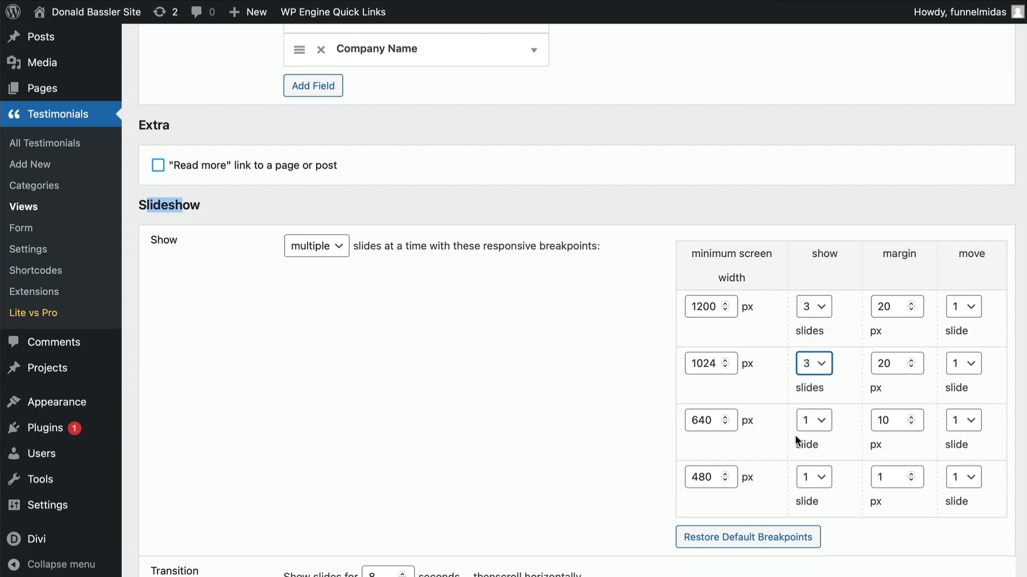
# - Save the view with automatic start and the Modern template
pyautogui.scroll(-6, 794, 435)
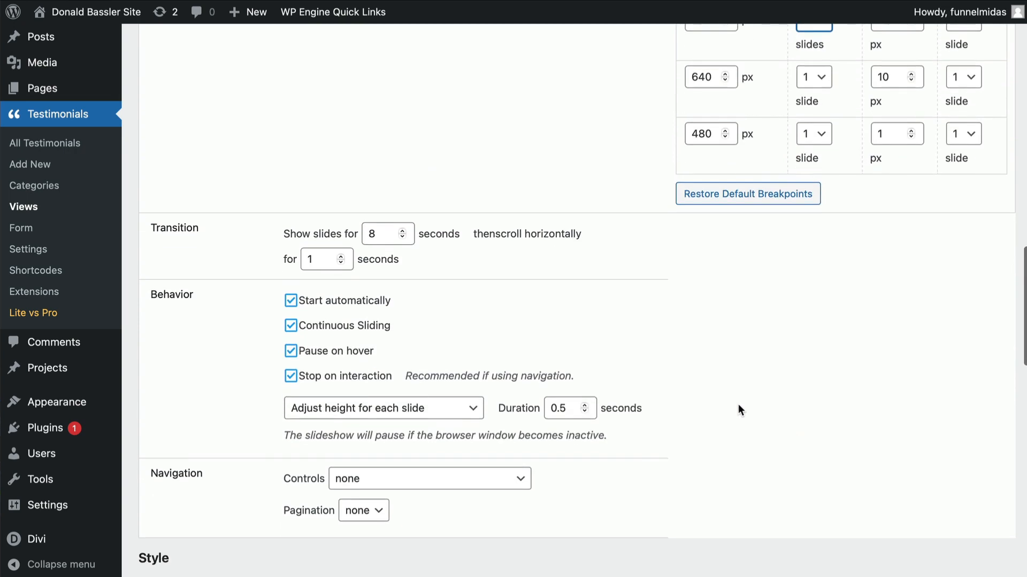
pyautogui.click(291, 302)
pyautogui.scroll(-4, 294, 321)
pyautogui.scroll(-3, 292, 320)
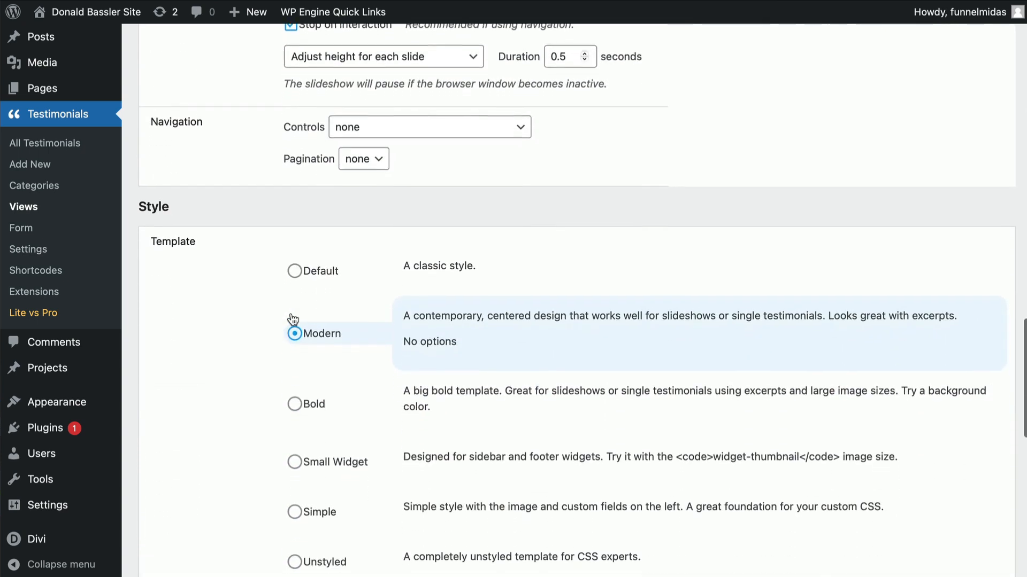
pyautogui.click(295, 266)
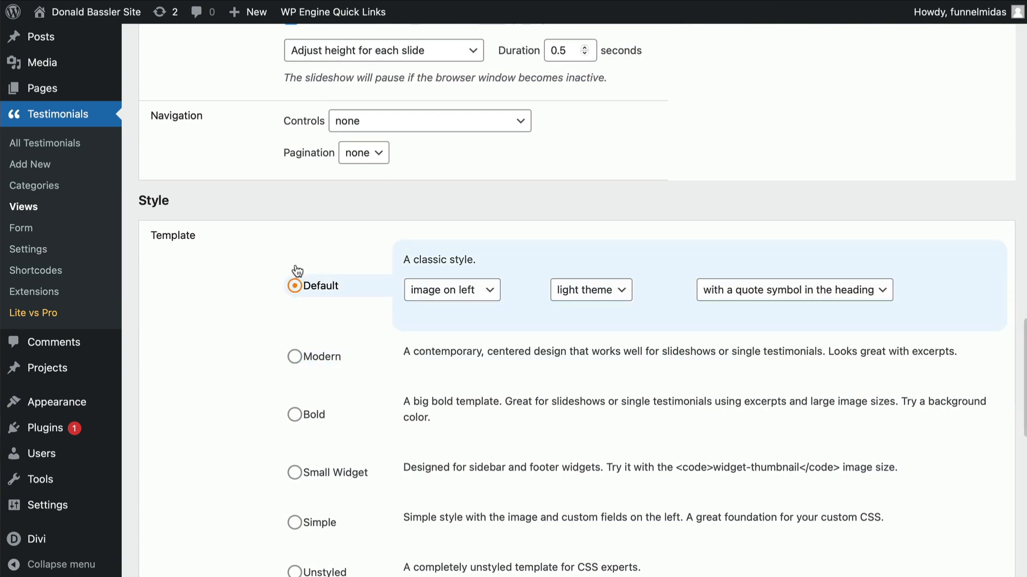
pyautogui.scroll(-1, 326, 305)
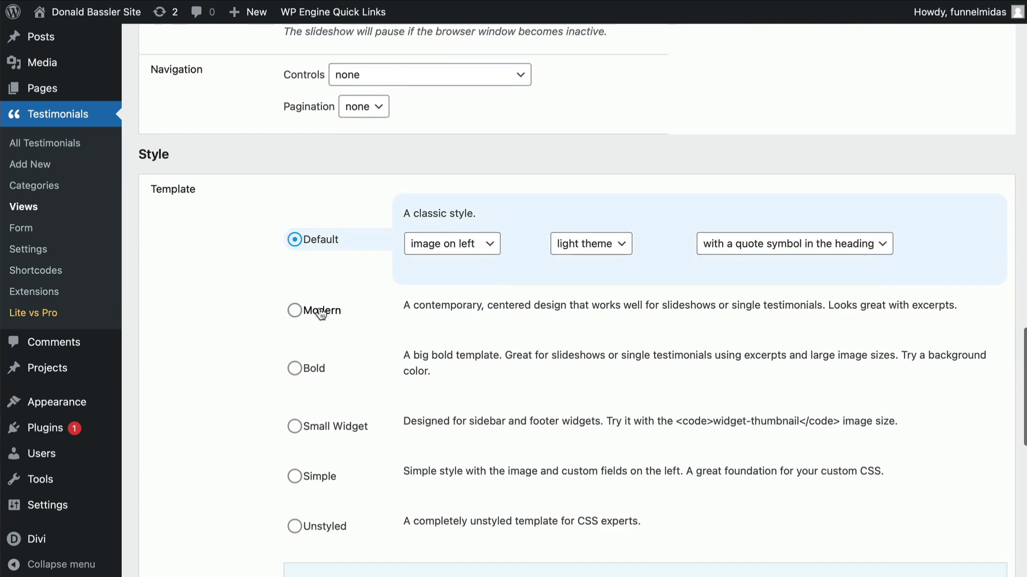
pyautogui.click(295, 308)
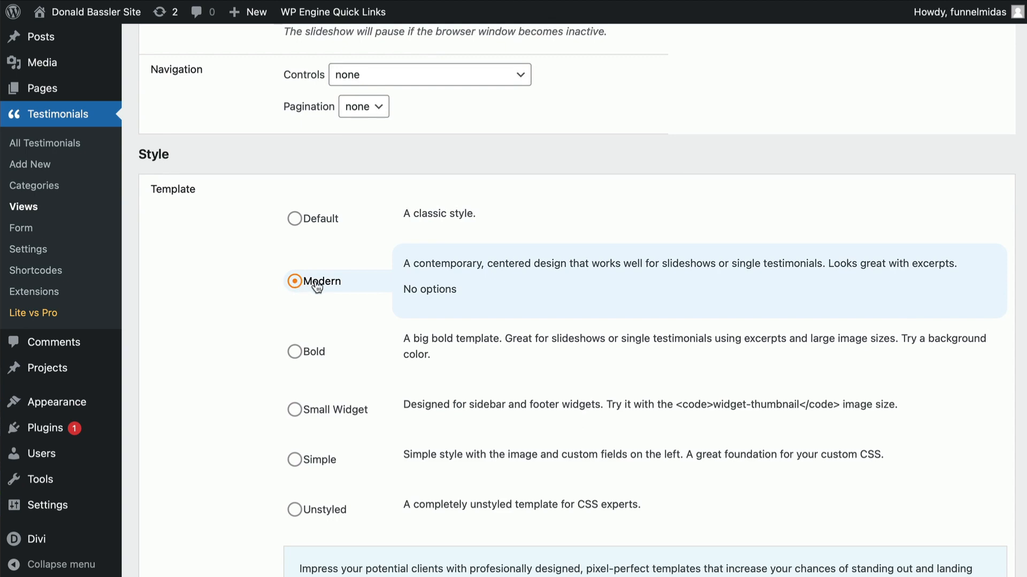
pyautogui.scroll(-10, 317, 288)
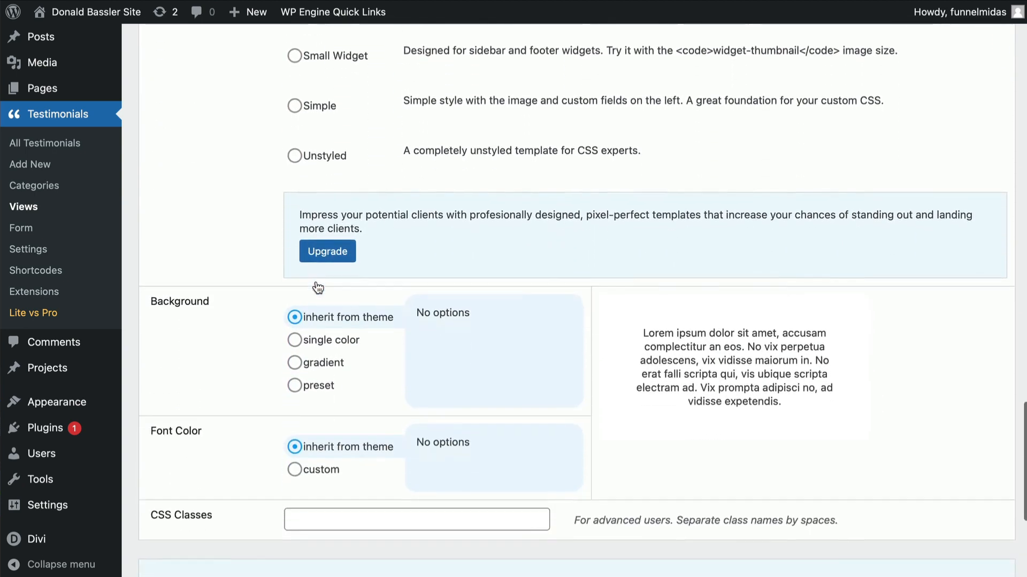
pyautogui.scroll(-3, 318, 288)
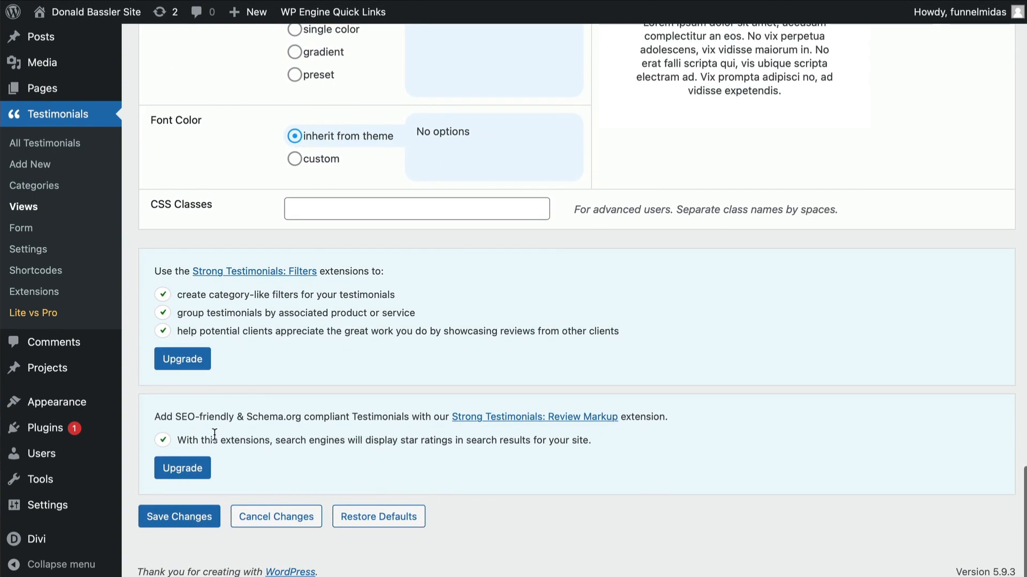
pyautogui.click(172, 517)
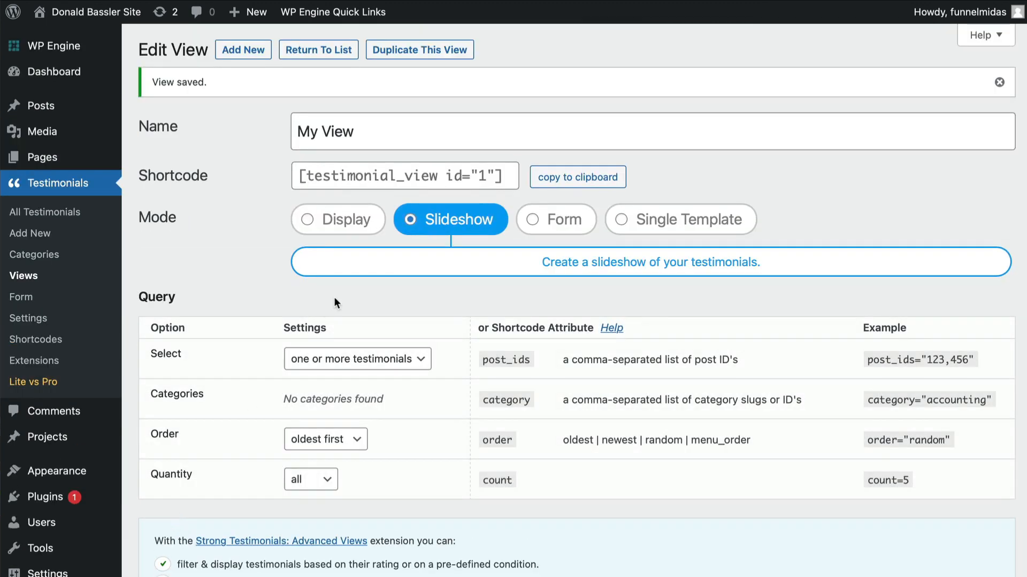
# - Check the testimonials section on the live site and return to the dashboard
pyautogui.click(297, 175)
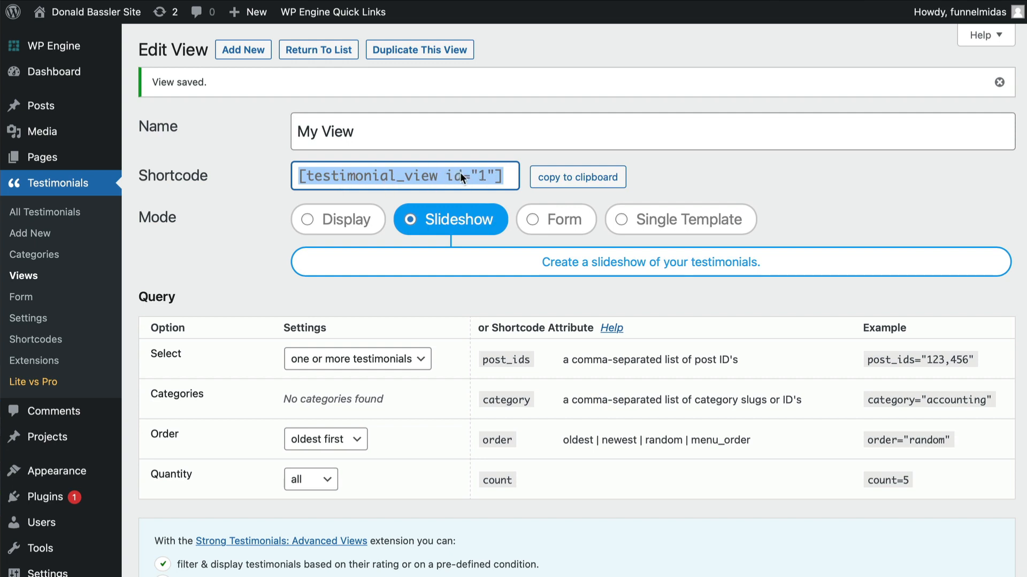
pyautogui.moveTo(66, 13)
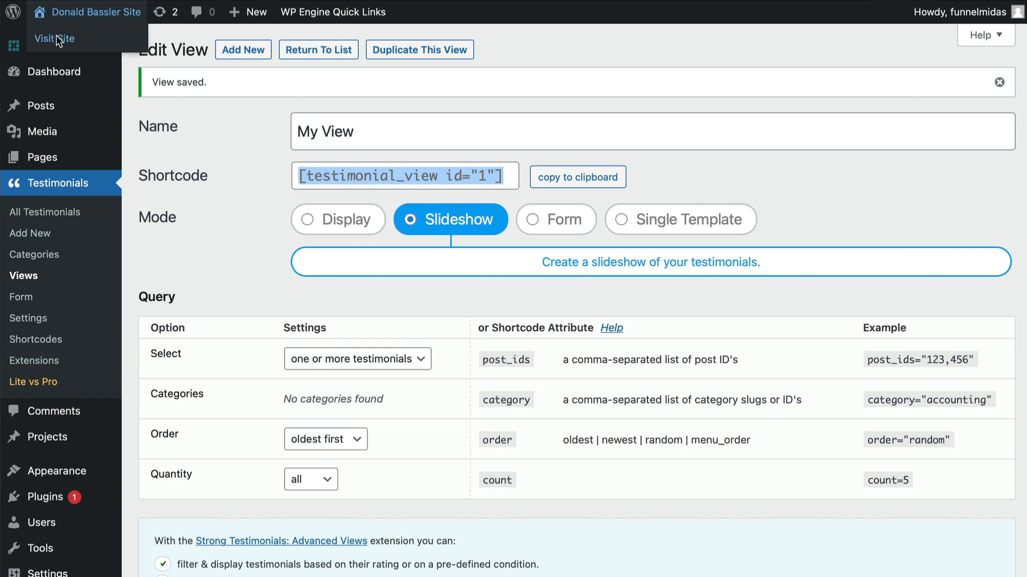
pyautogui.click(57, 39)
pyautogui.scroll(-15, 296, 203)
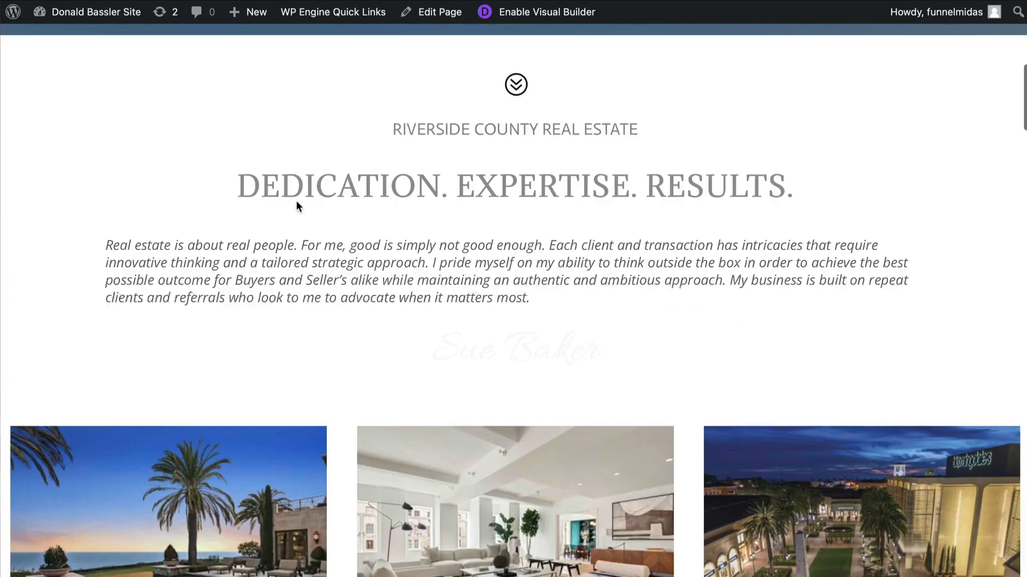
pyautogui.scroll(-10, 298, 207)
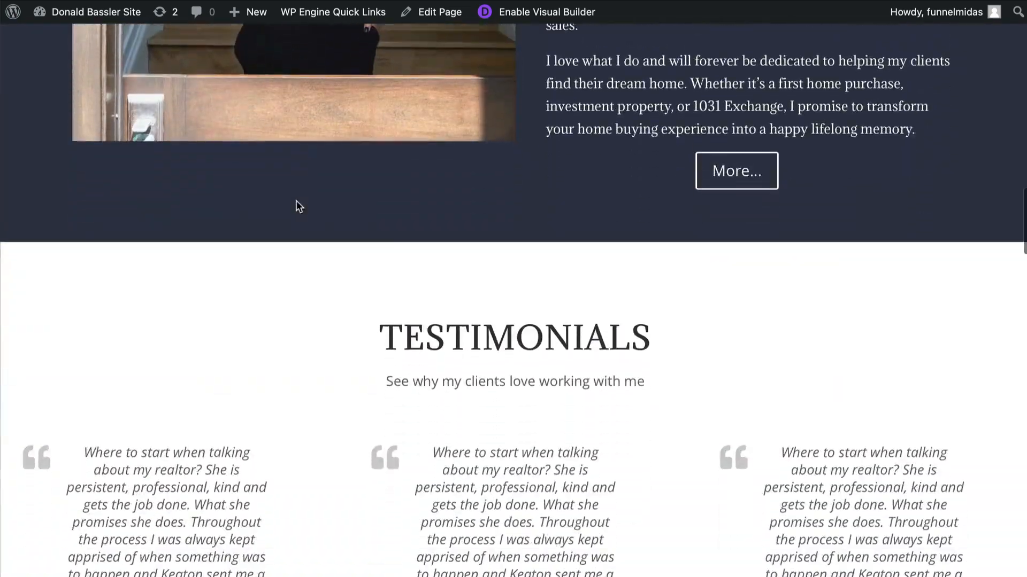
pyautogui.scroll(-2, 297, 202)
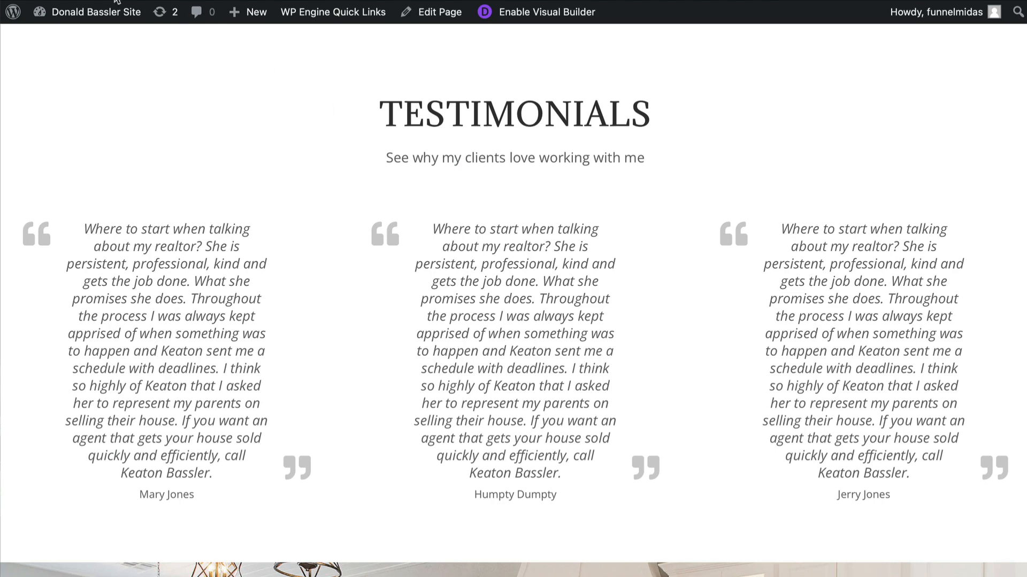
pyautogui.moveTo(114, 11)
pyautogui.click(75, 41)
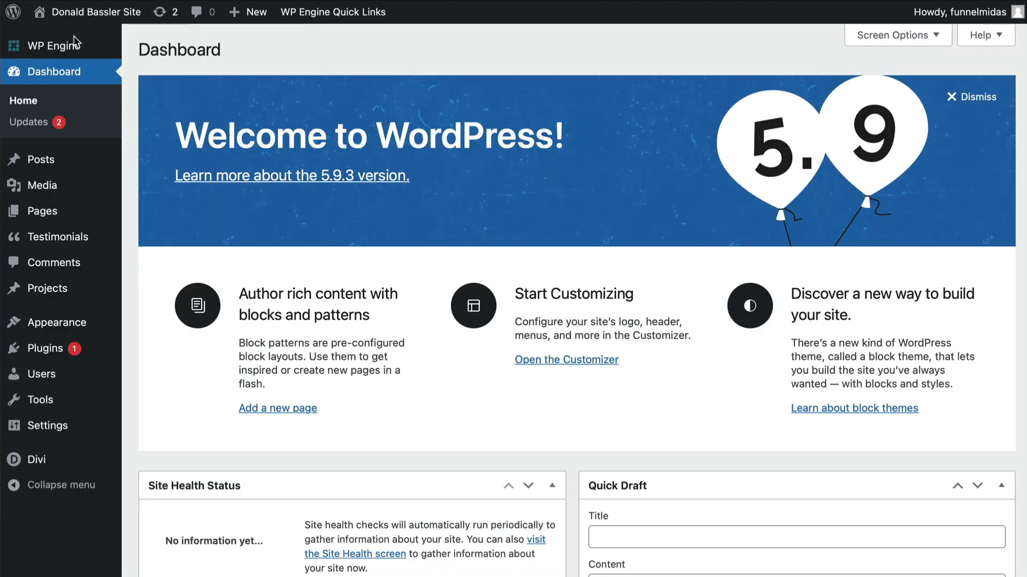
# - Edit the testimonial view, set the slide display time to 7.9 seconds, and save the view
pyautogui.moveTo(69, 242)
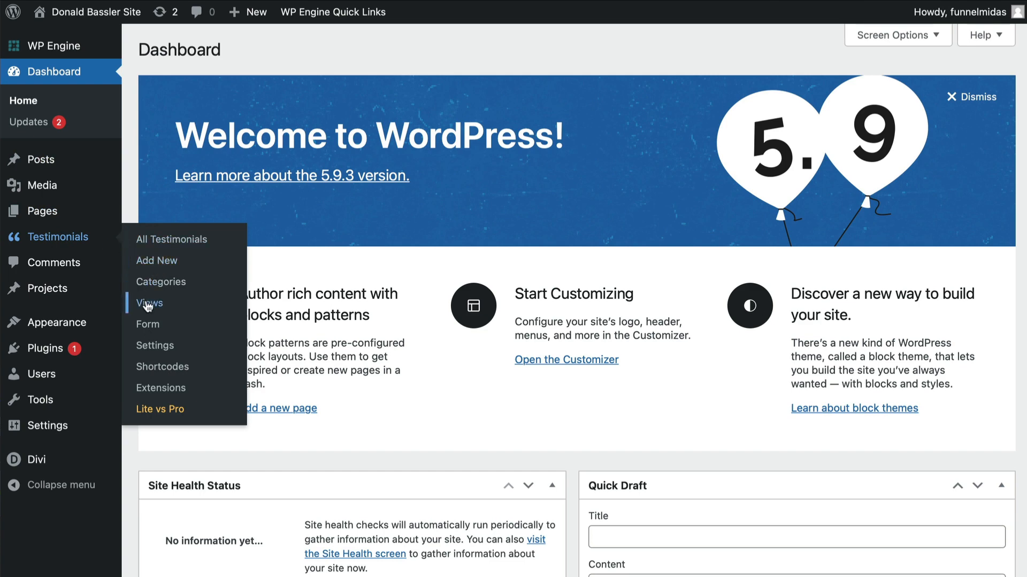
pyautogui.click(149, 303)
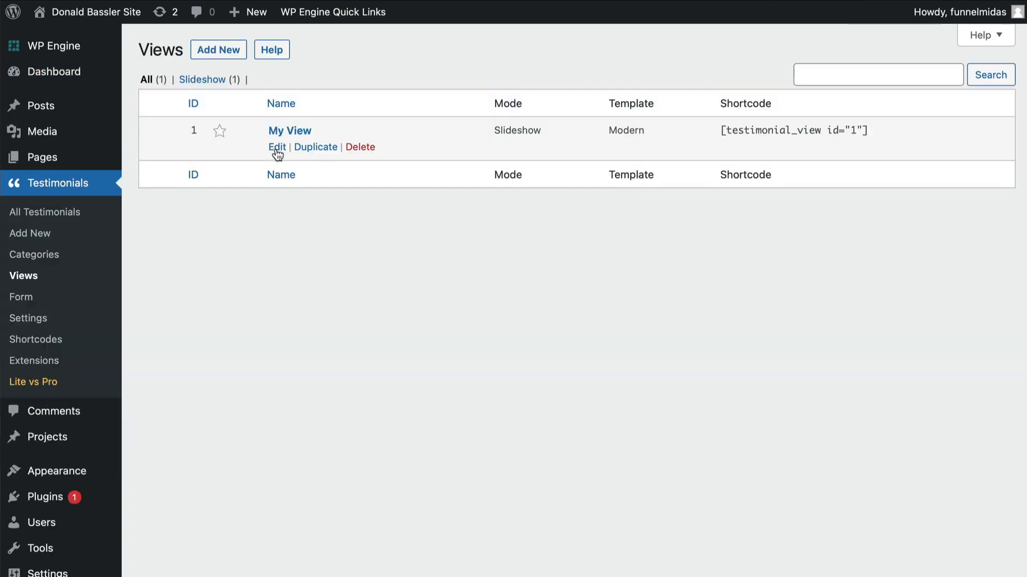
pyautogui.click(276, 148)
pyautogui.scroll(-3, 309, 299)
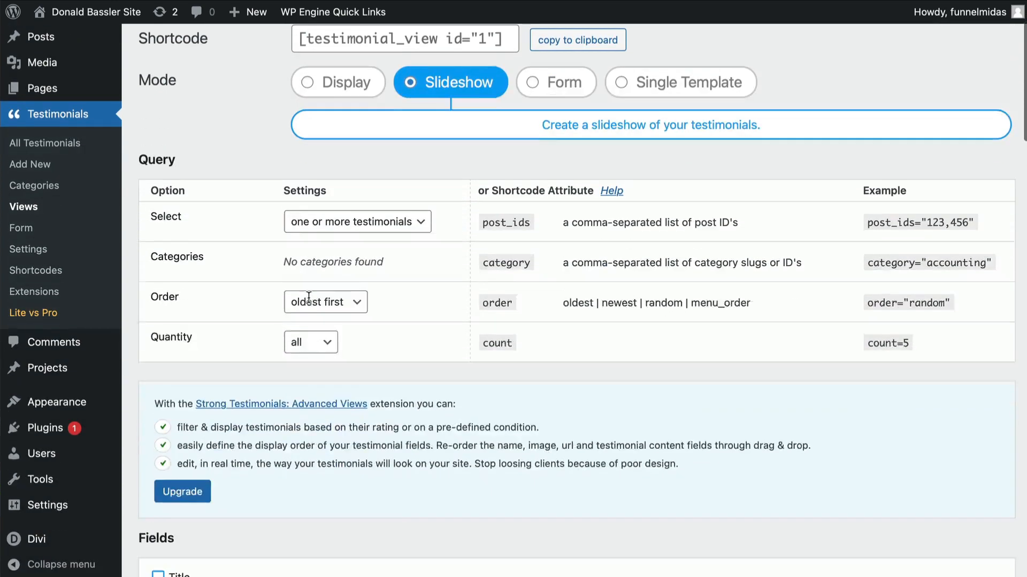
pyautogui.scroll(-15, 311, 303)
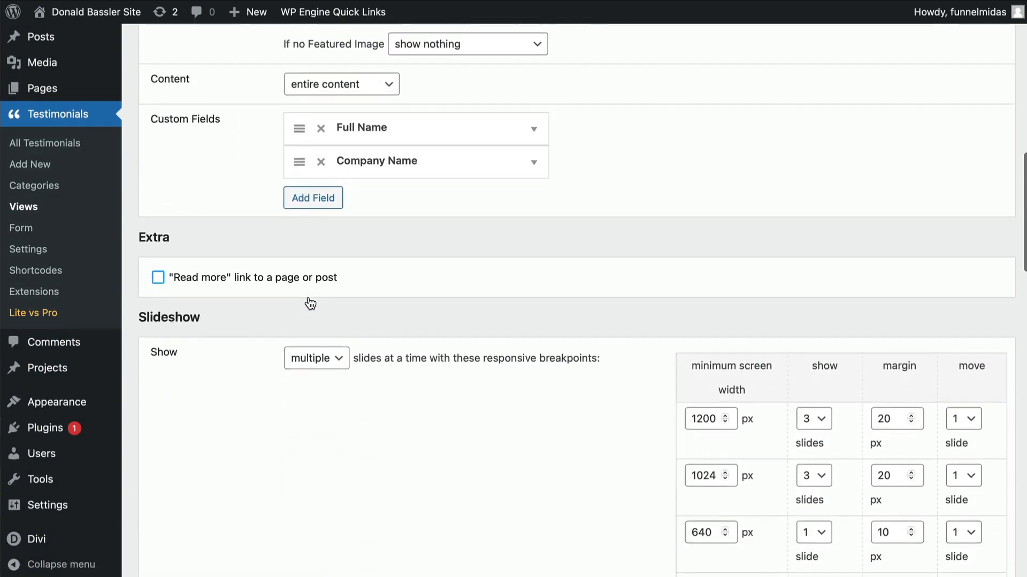
pyautogui.scroll(-4, 310, 303)
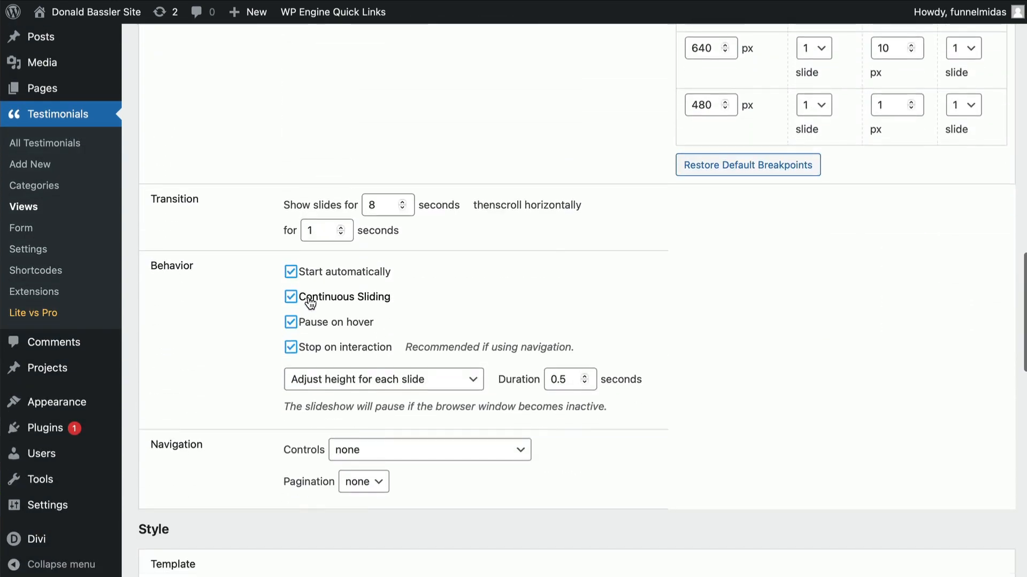
pyautogui.click(401, 202)
pyautogui.click(401, 203)
pyautogui.click(402, 203)
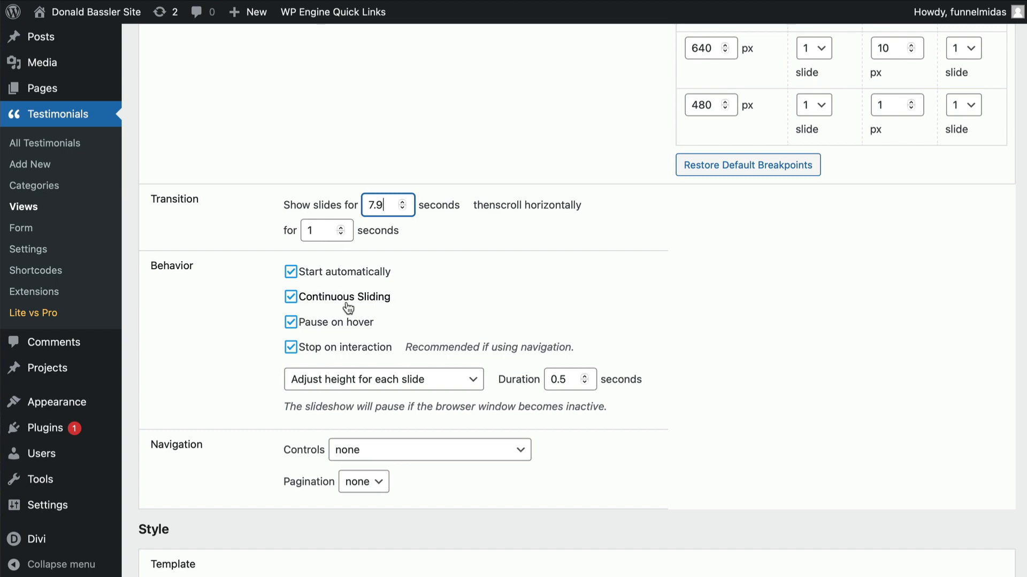
pyautogui.scroll(-5, 346, 306)
pyautogui.scroll(-10, 348, 308)
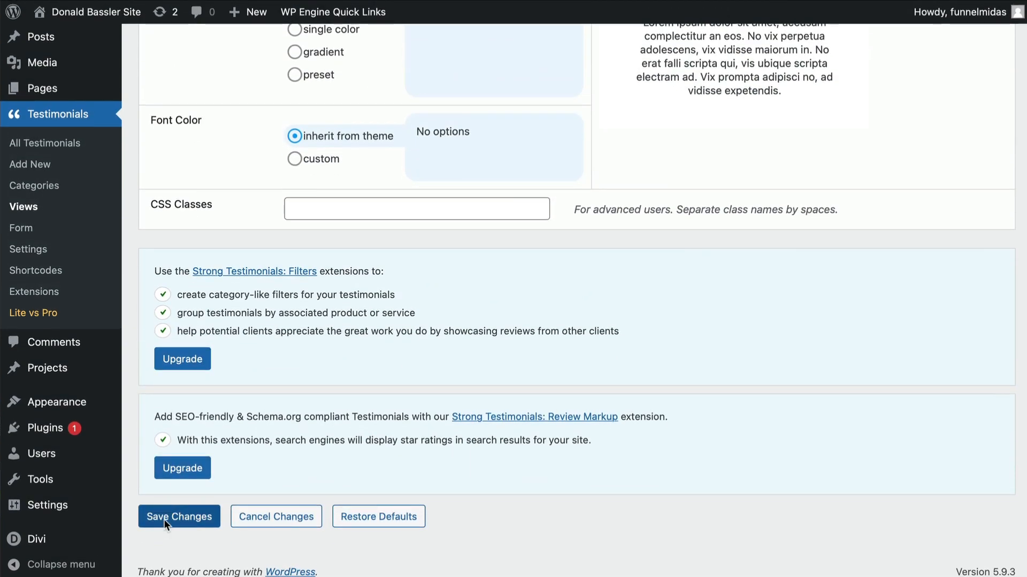
pyautogui.click(164, 518)
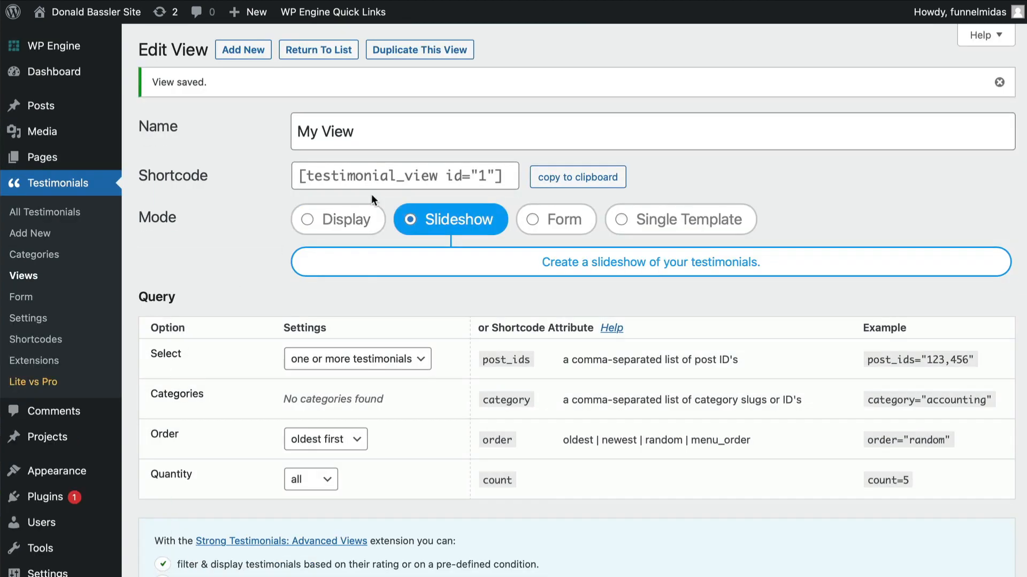
# - Visit the live site and examine the testimonials section on the home page
pyautogui.scroll(-5, 43, 538)
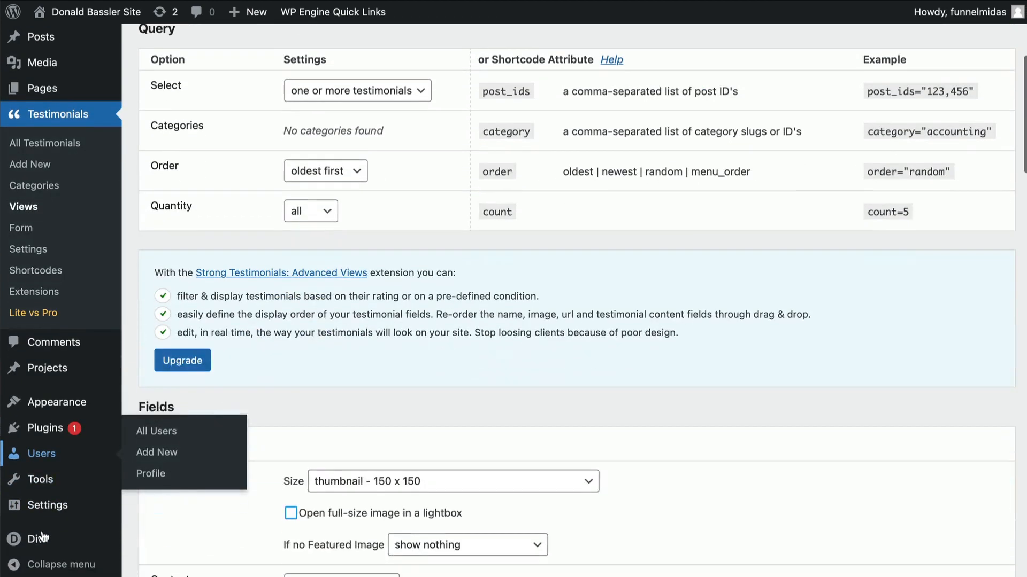
pyautogui.moveTo(43, 537)
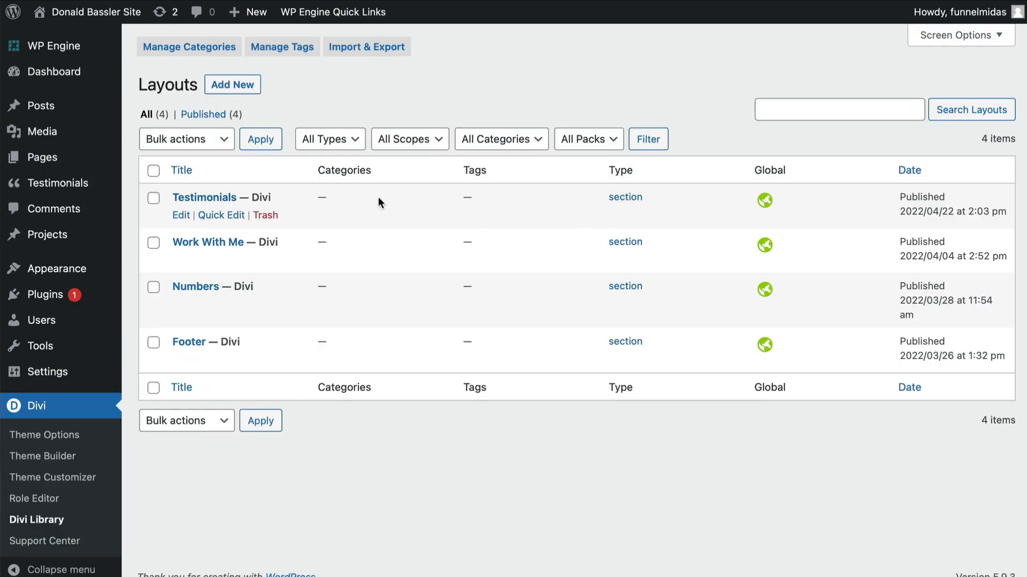
pyautogui.moveTo(78, 19)
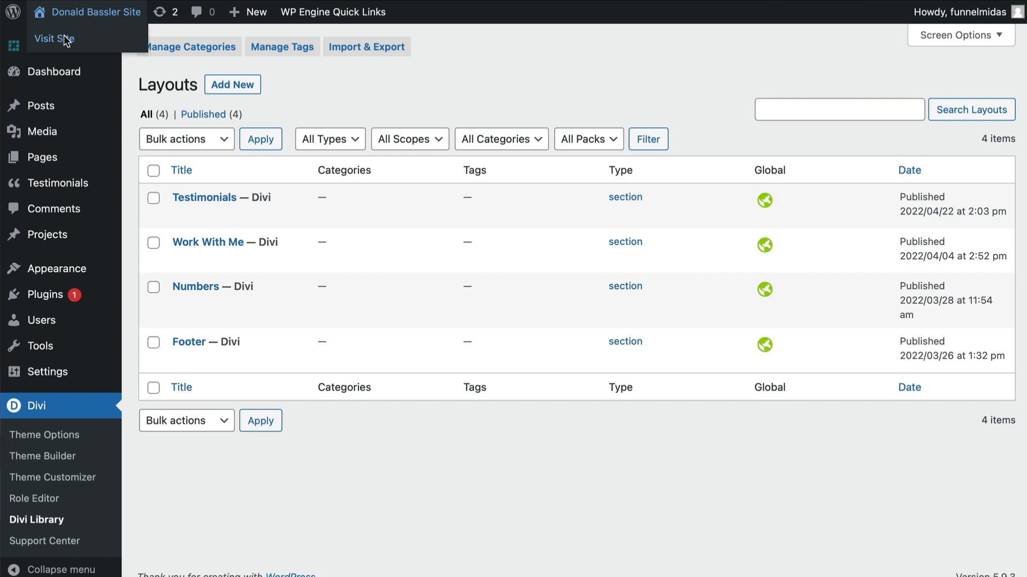
pyautogui.click(65, 40)
pyautogui.moveTo(254, 68)
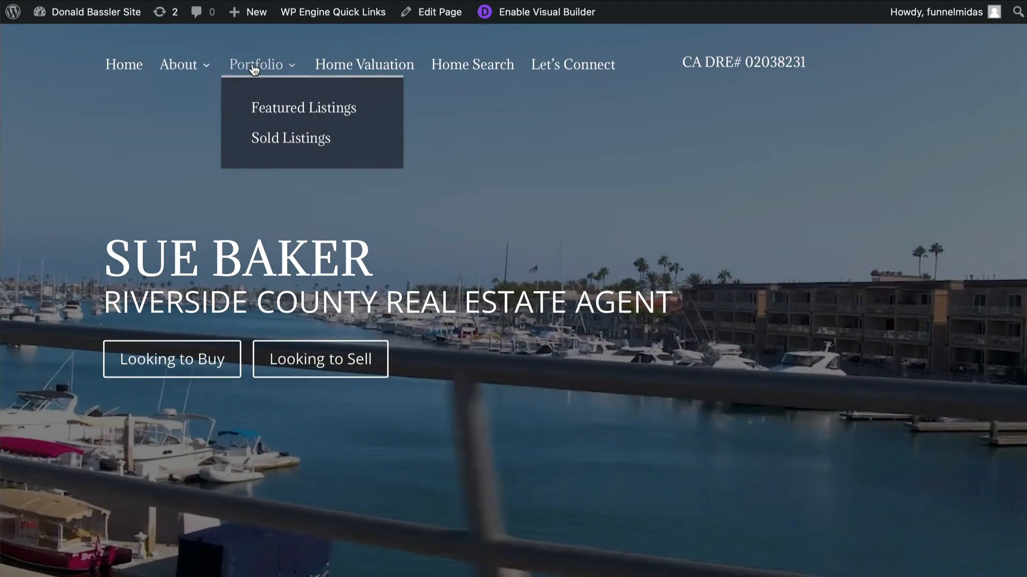
pyautogui.moveTo(179, 64)
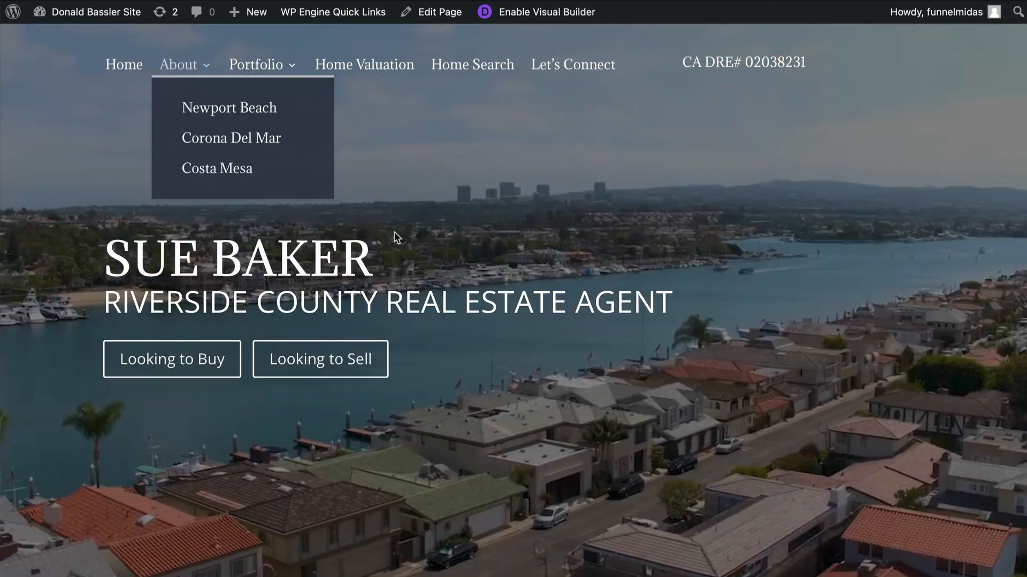
pyautogui.scroll(-10, 482, 344)
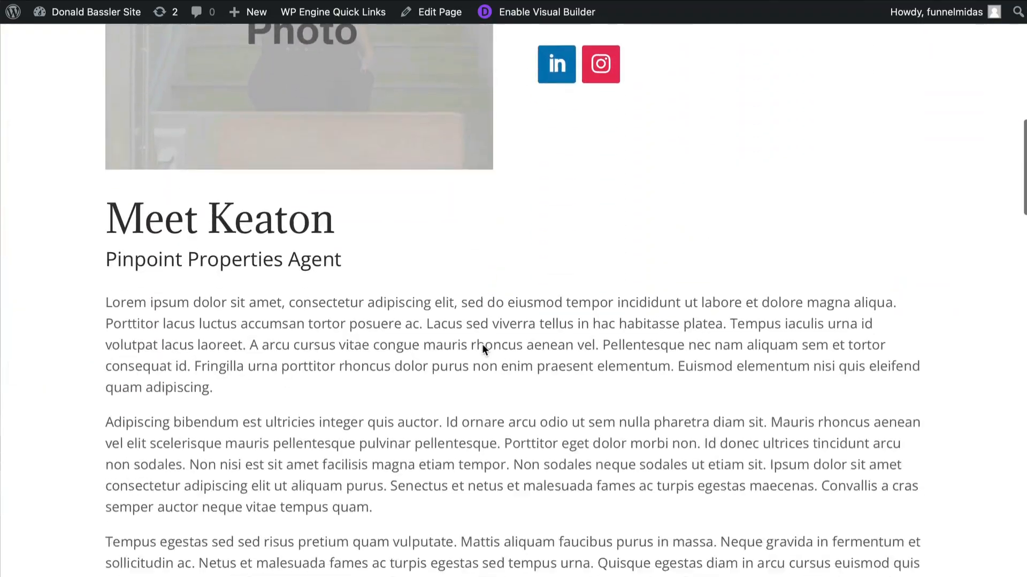
pyautogui.scroll(-18, 483, 346)
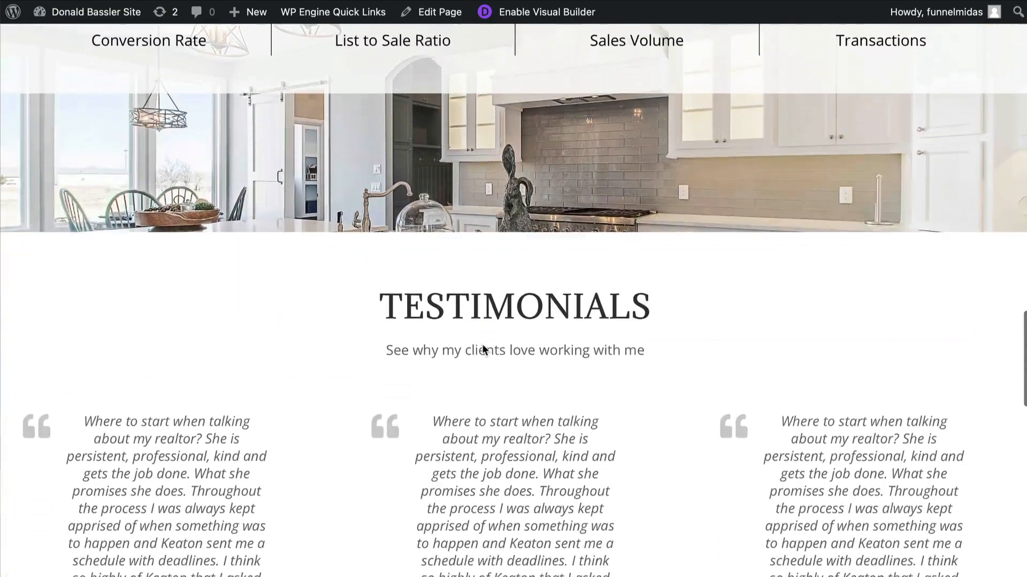
pyautogui.scroll(-4, 483, 348)
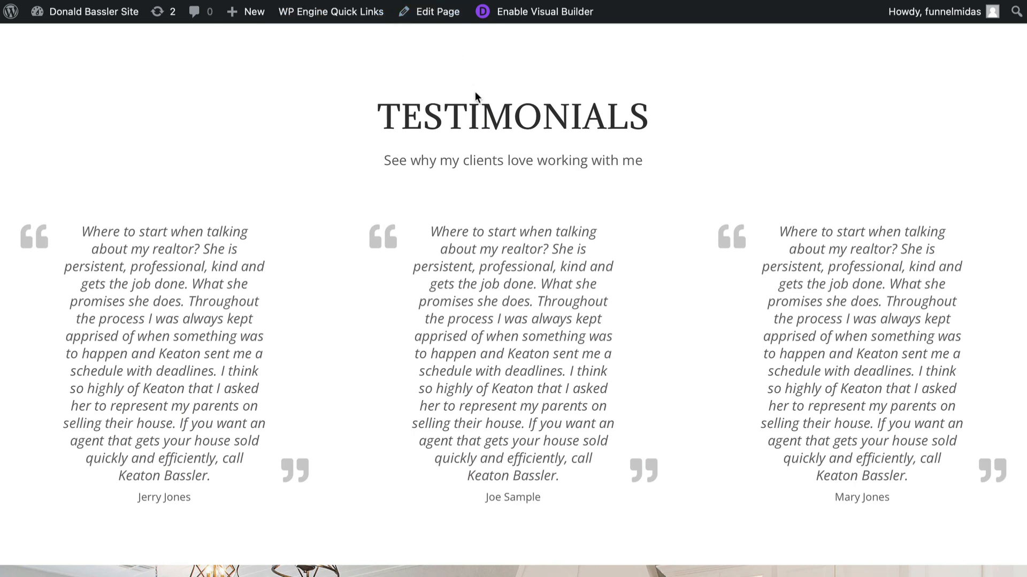
pyautogui.scroll(15, 475, 91)
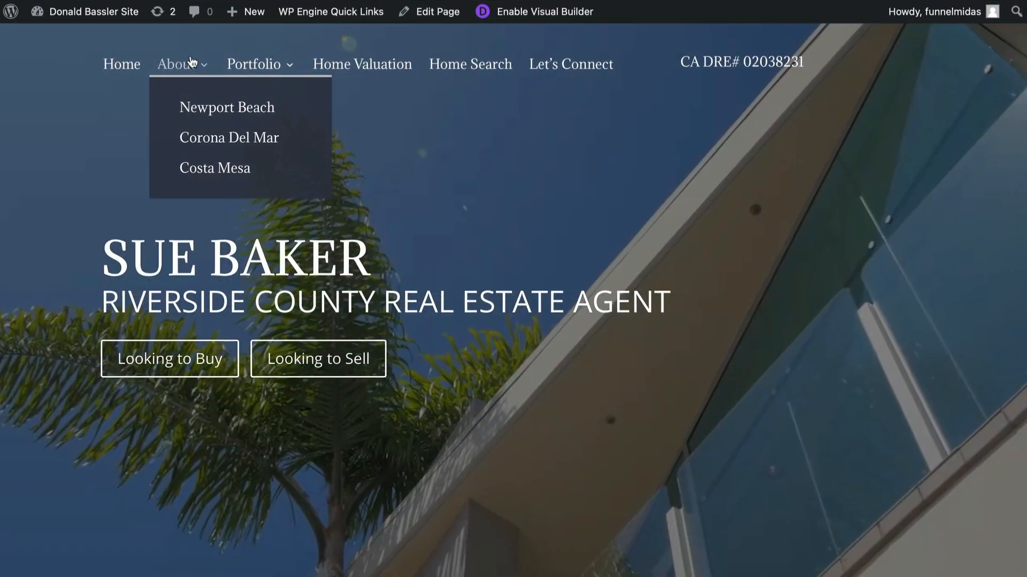
# - Open the About page in the Visual Builder and change the banner heading to About followed by the agent's new name
pyautogui.click(192, 62)
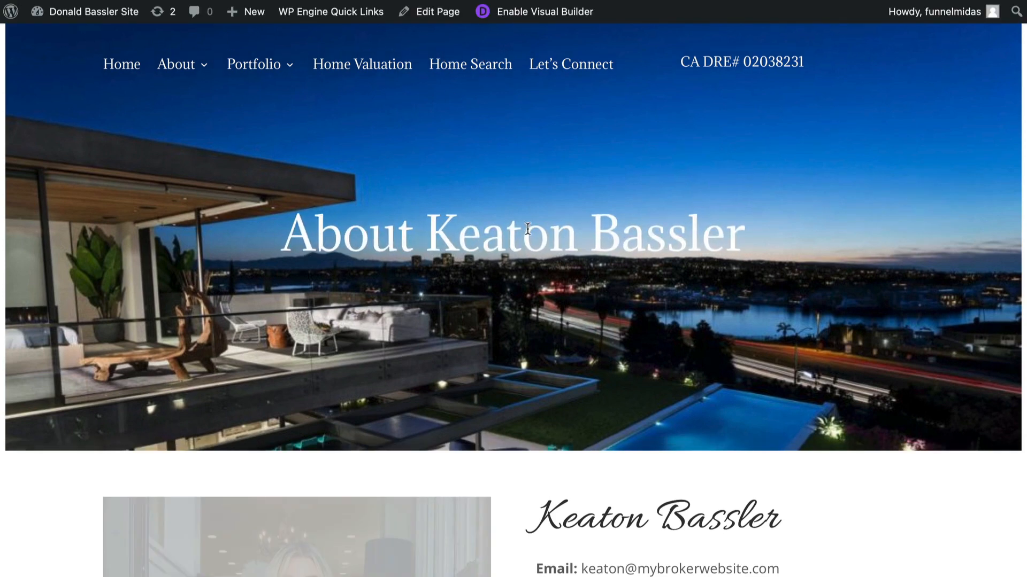
pyautogui.click(517, 16)
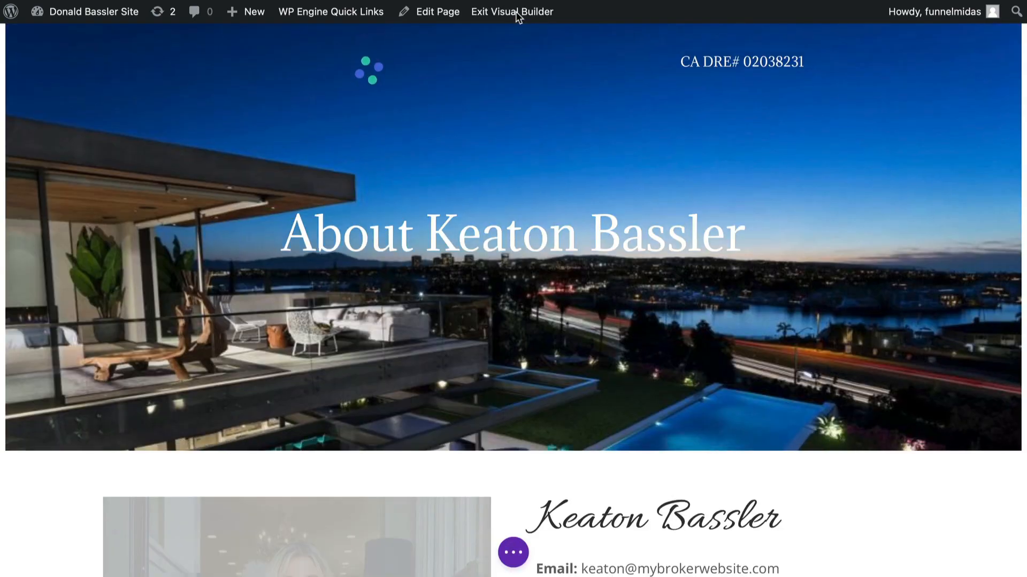
pyautogui.doubleClick(501, 241)
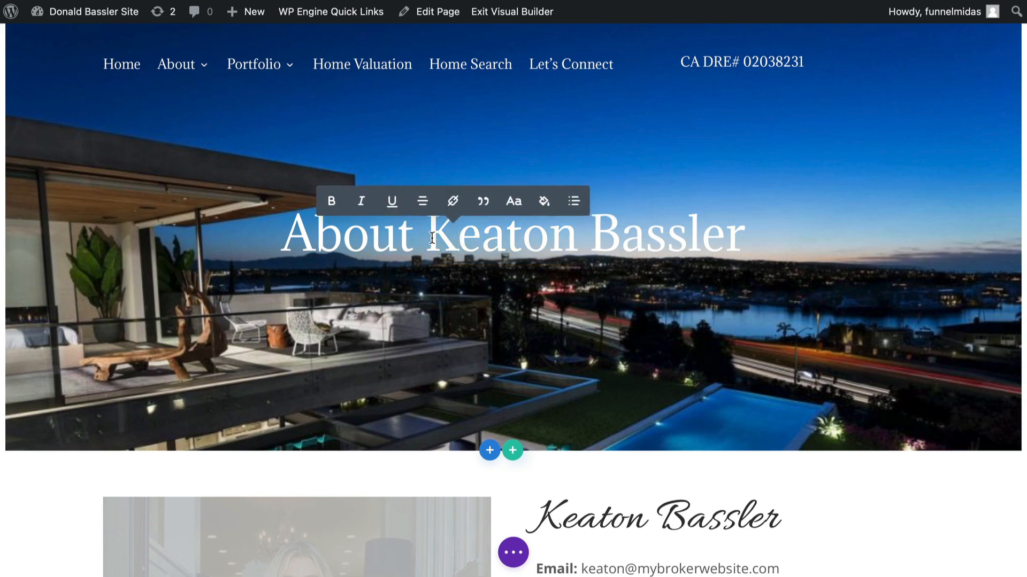
pyautogui.moveTo(428, 239); pyautogui.dragTo(746, 239)
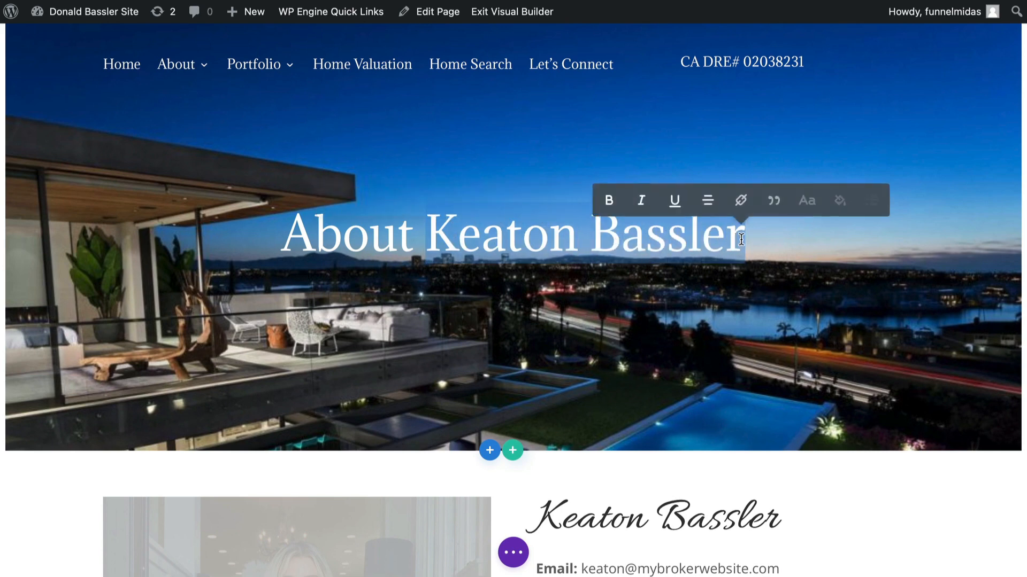
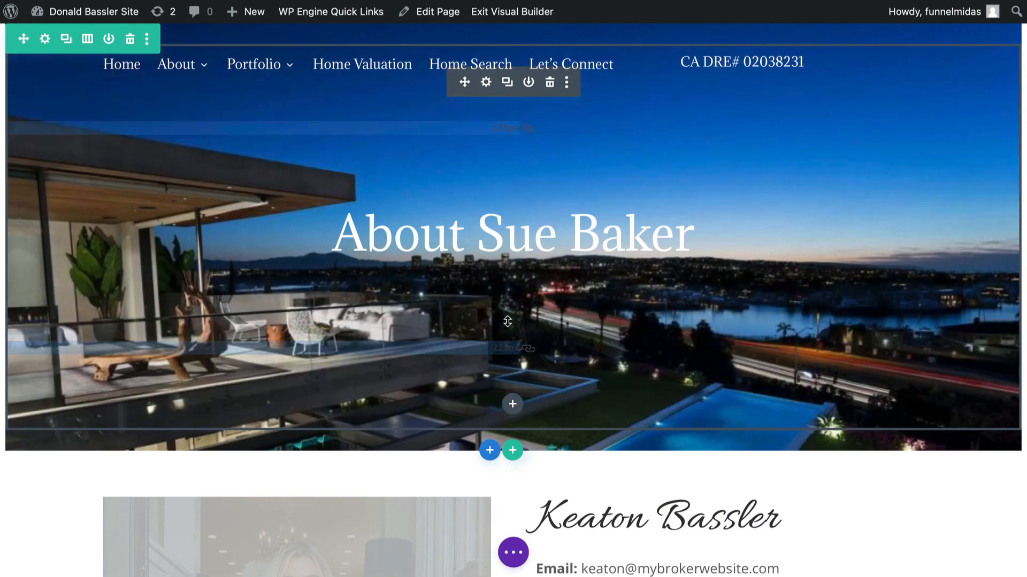
pyautogui.click(485, 82)
pyautogui.click(132, 337)
pyautogui.moveTo(132, 337); pyautogui.dragTo(339, 341)
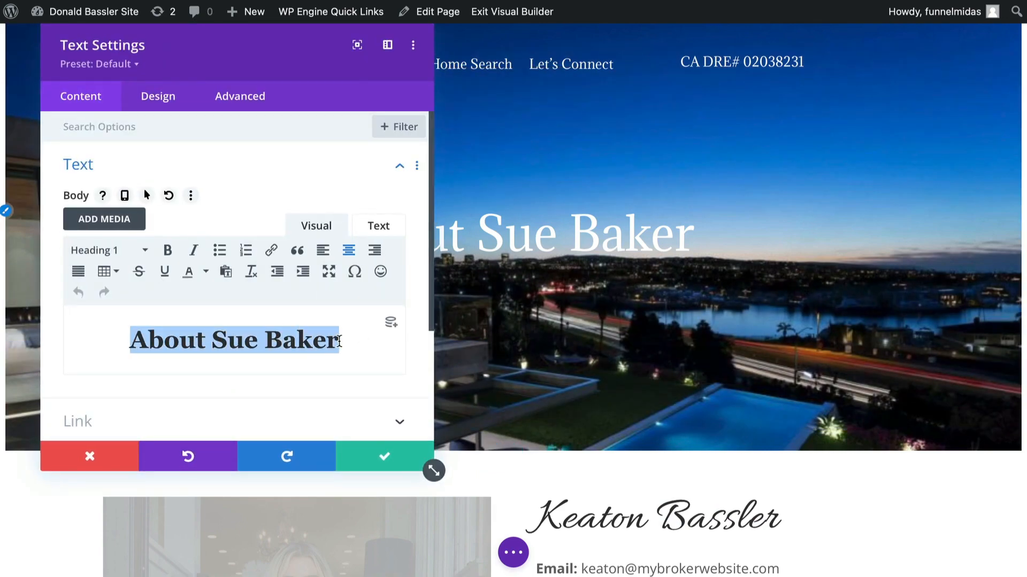
pyautogui.click(385, 456)
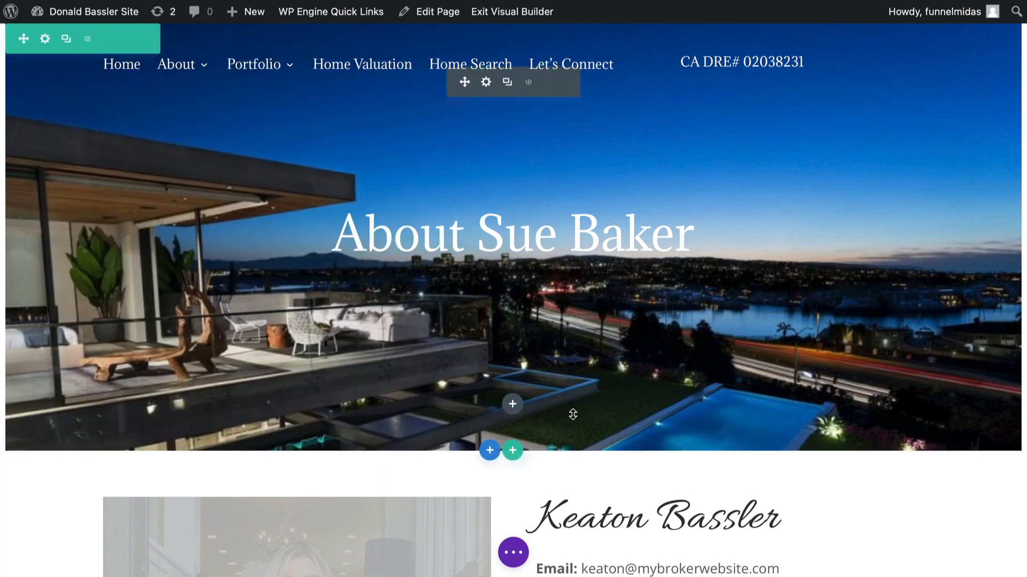
# - Replace the name heading beside the agent photo with the agent's new full name
pyautogui.scroll(-2, 591, 501)
pyautogui.scroll(-5, 590, 501)
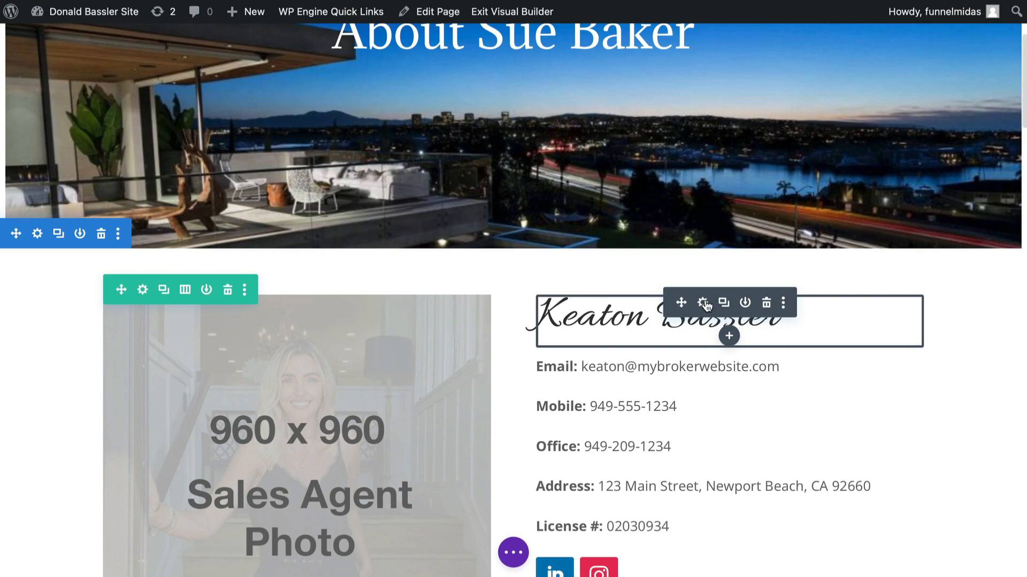
pyautogui.click(703, 304)
pyautogui.click(258, 341)
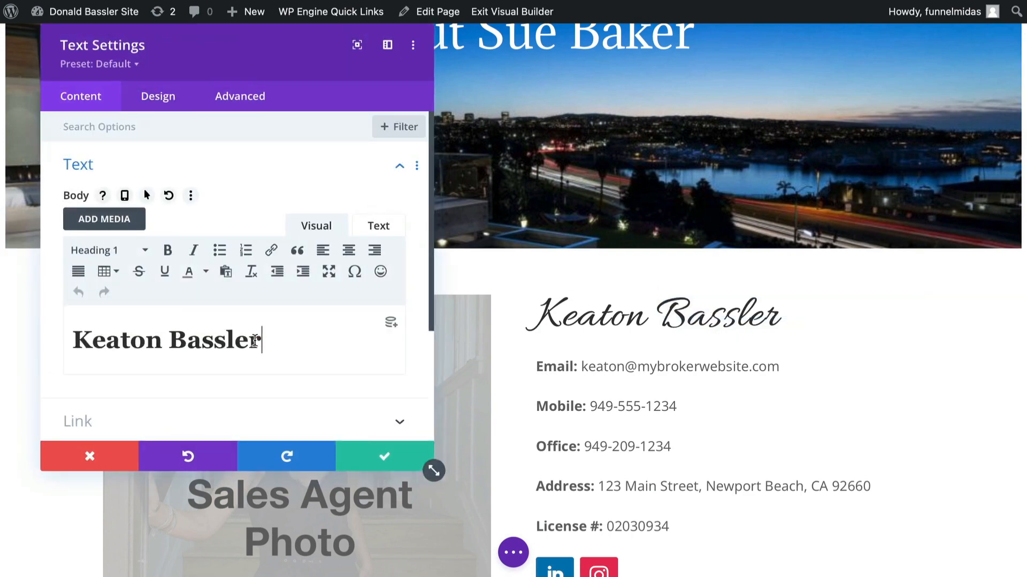
pyautogui.moveTo(258, 341); pyautogui.dragTo(41, 316)
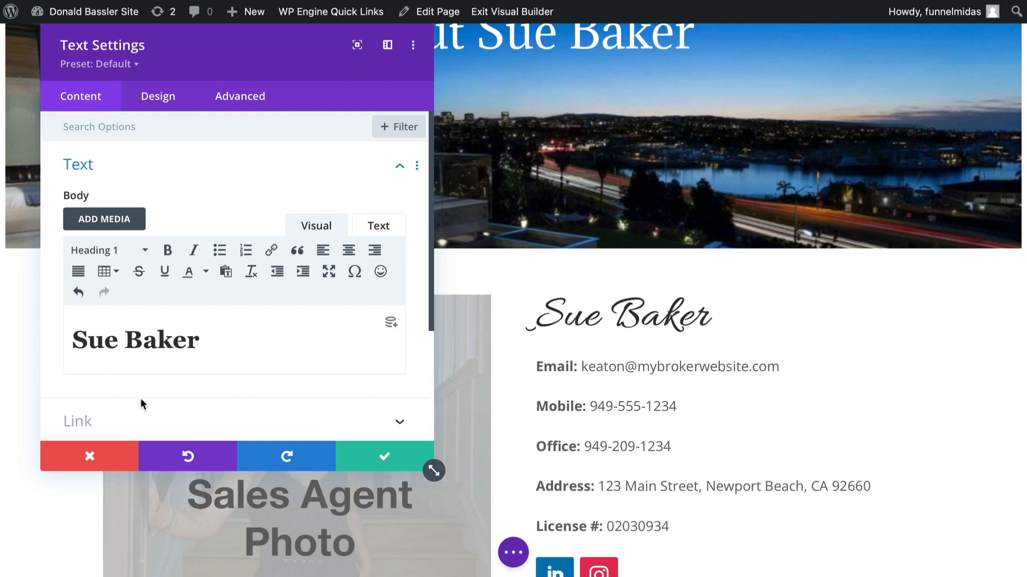
pyautogui.click(383, 456)
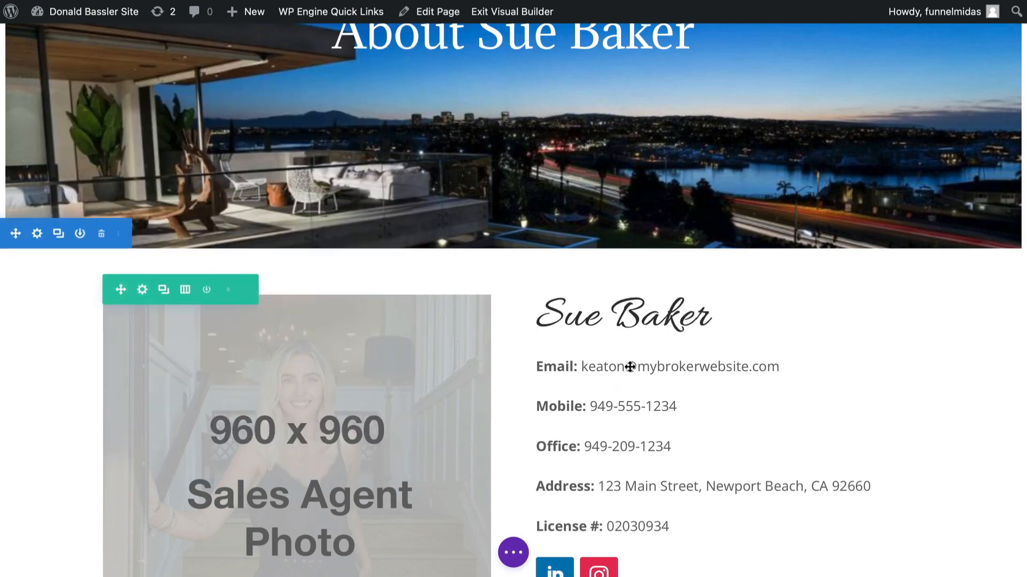
# - Open the email text module's settings and close them again
pyautogui.moveTo(626, 368)
pyautogui.click(703, 366)
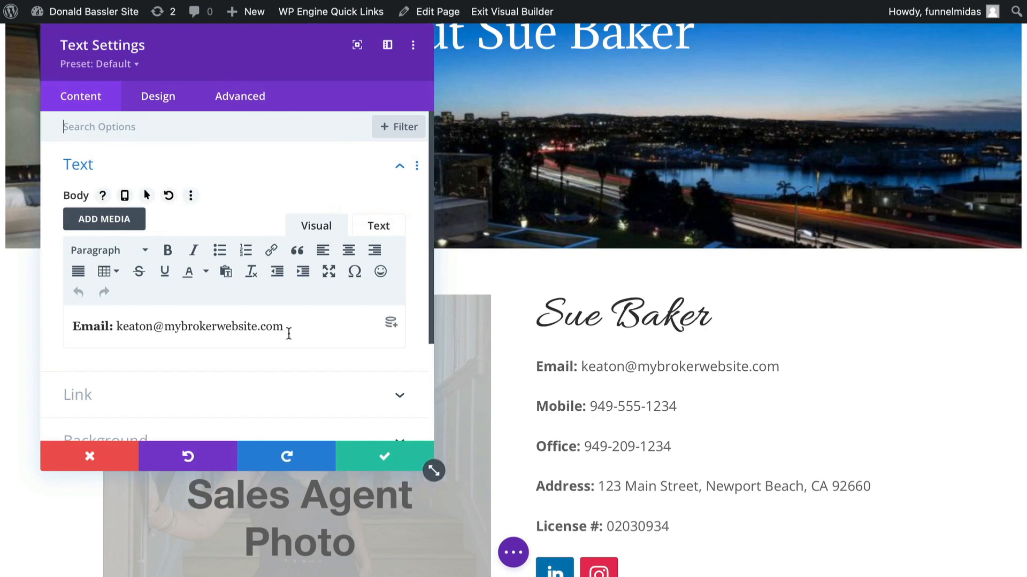
pyautogui.click(384, 454)
pyautogui.moveTo(562, 405)
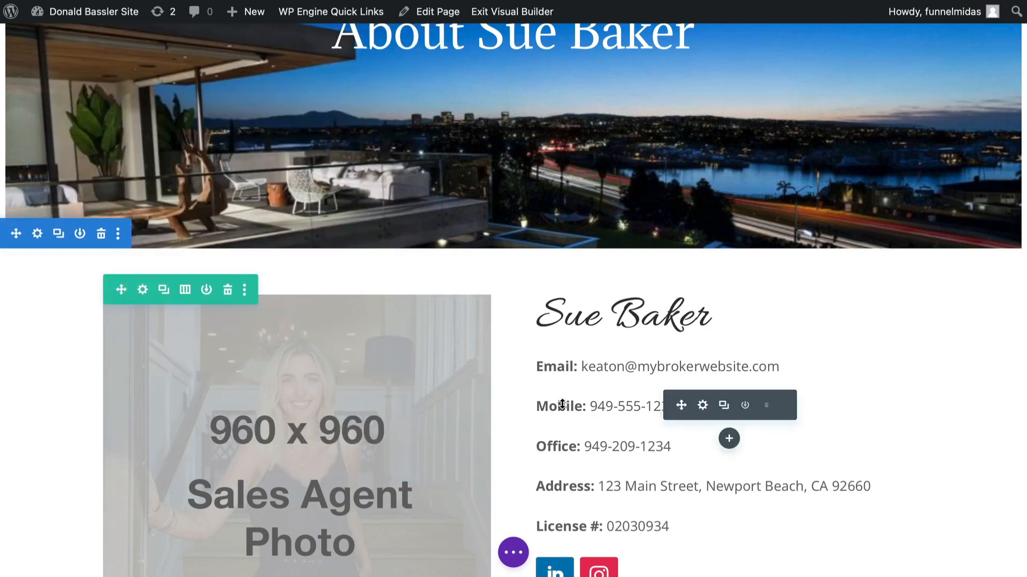
pyautogui.scroll(-3, 571, 406)
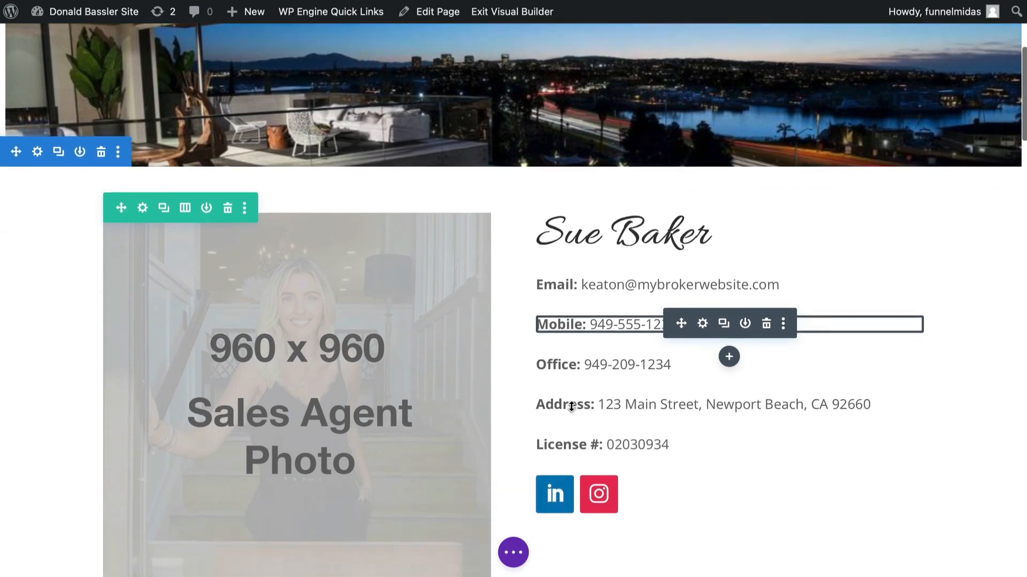
pyautogui.moveTo(557, 451)
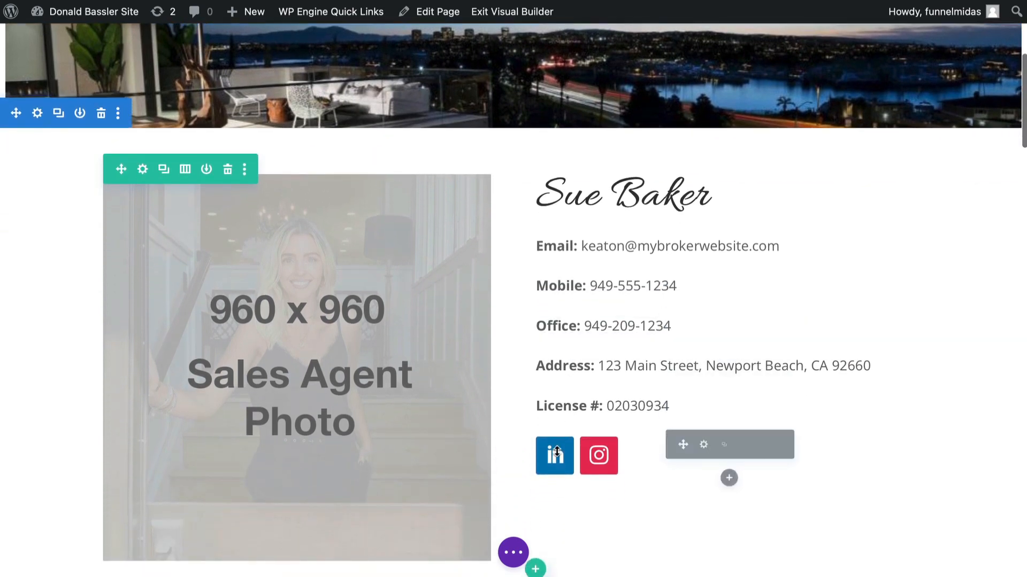
pyautogui.click(704, 446)
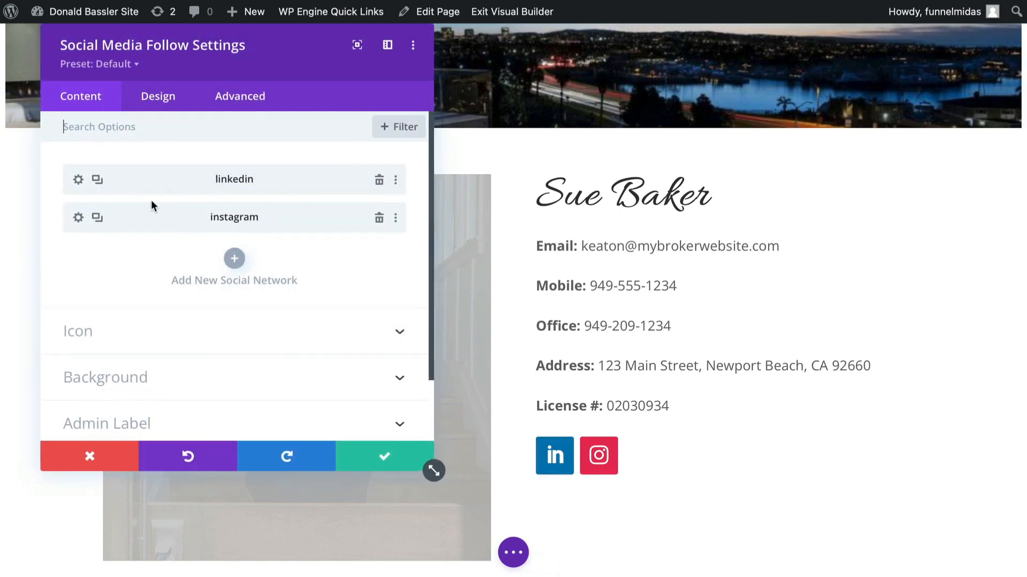
pyautogui.click(233, 260)
pyautogui.click(248, 230)
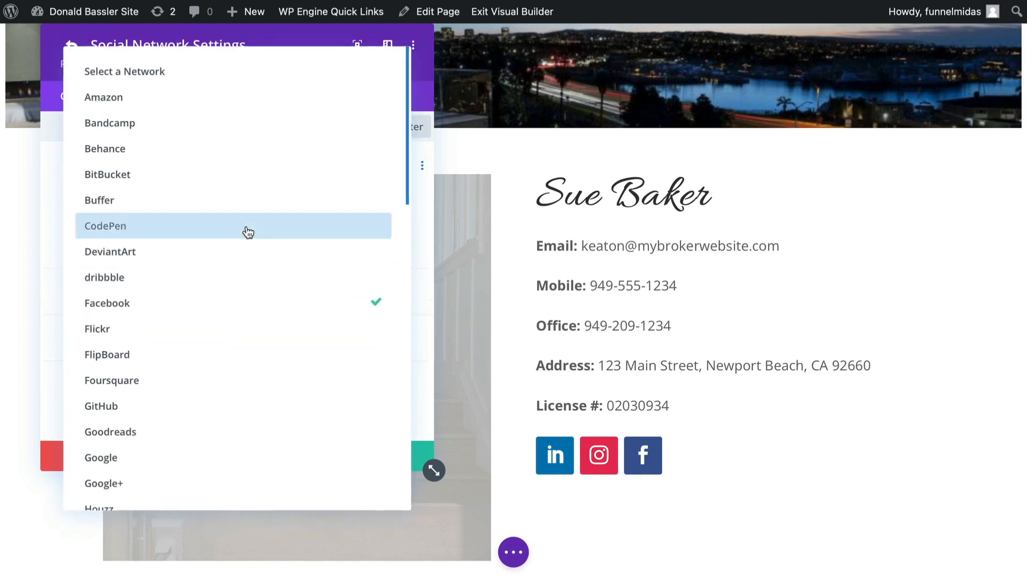
pyautogui.scroll(-5, 227, 325)
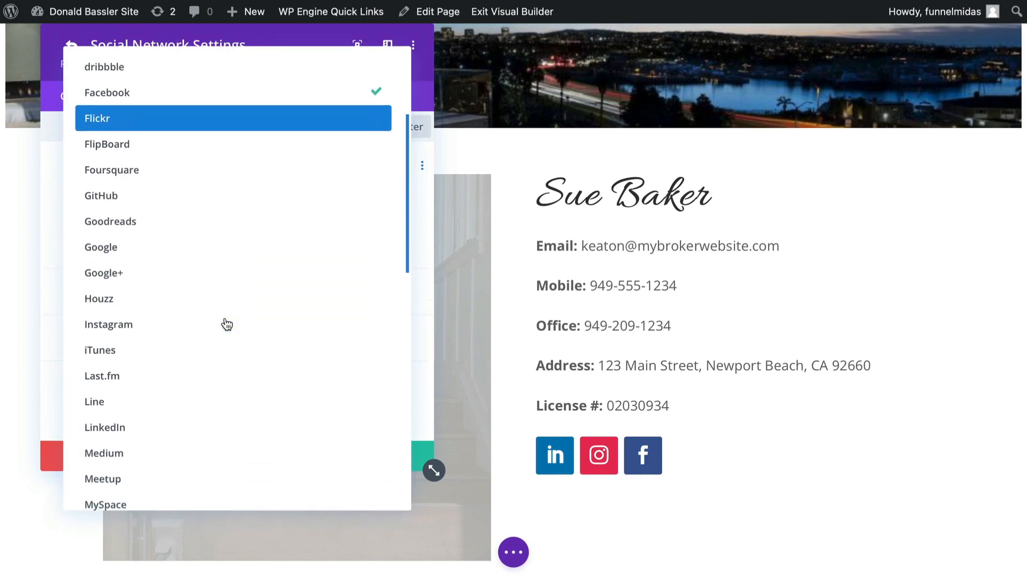
pyautogui.scroll(6, 227, 325)
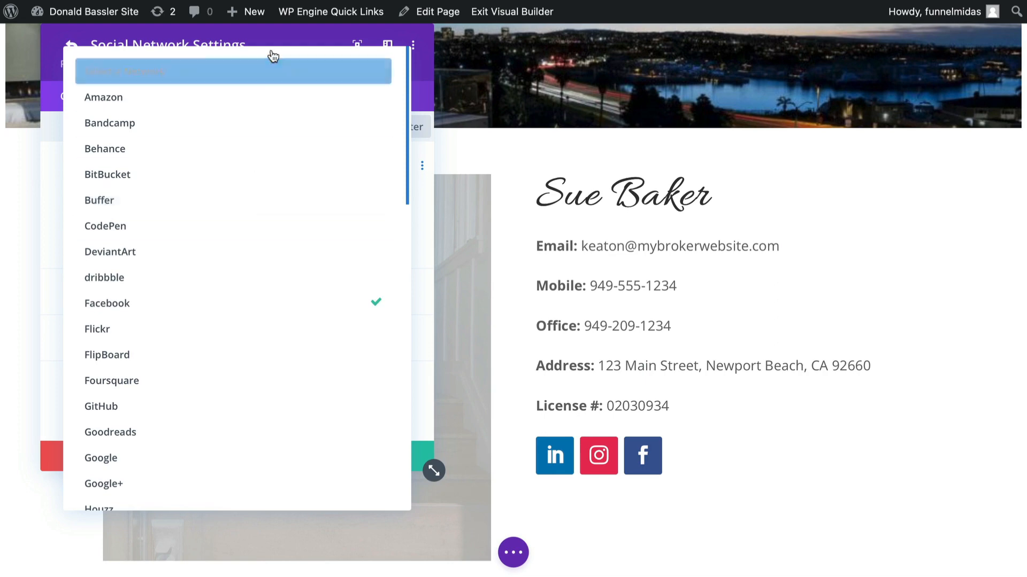
pyautogui.click(275, 34)
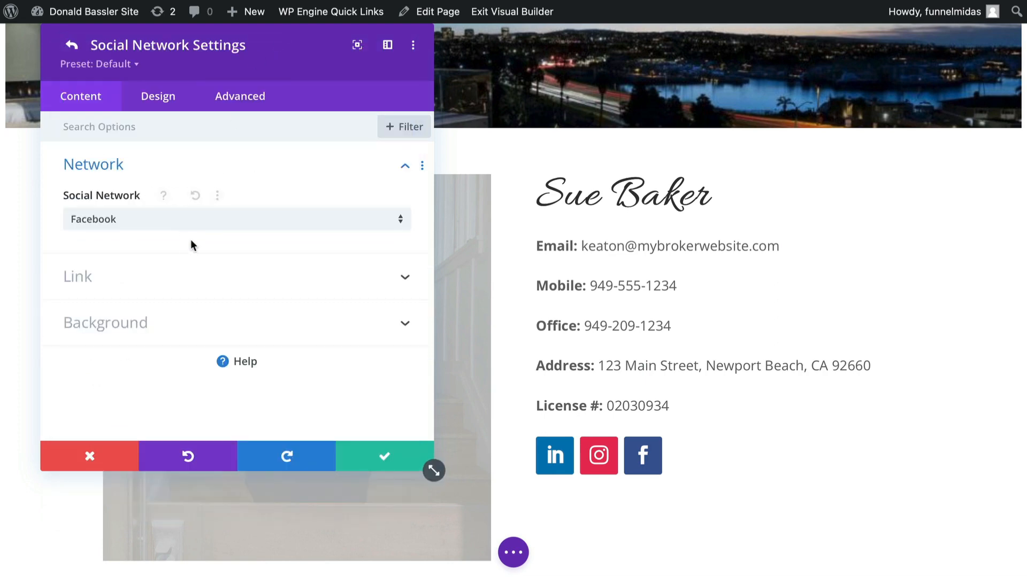
pyautogui.click(90, 456)
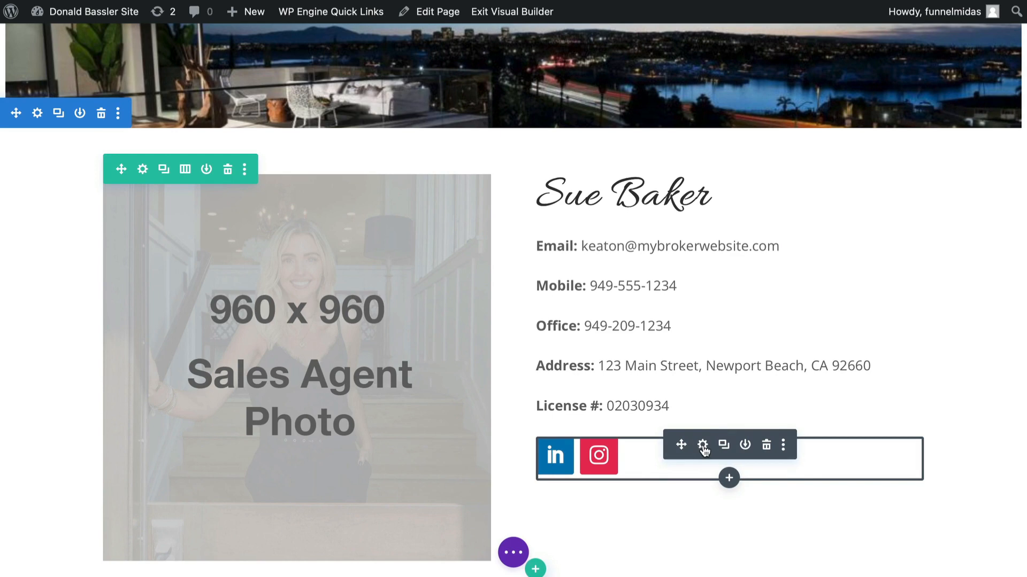
# - Open the LinkedIn network's link settings in the social follow module to examine its account URL
pyautogui.click(702, 446)
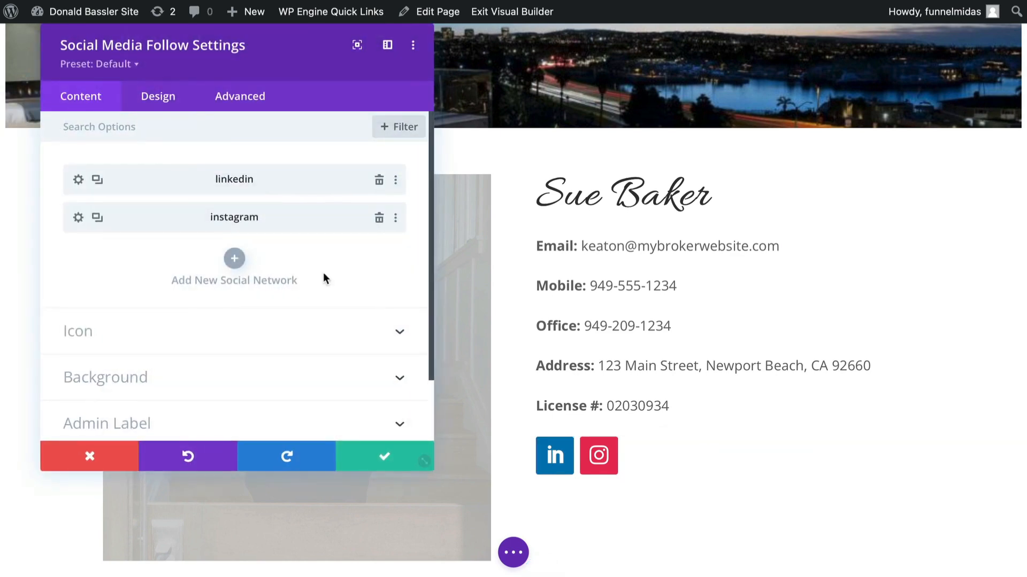
pyautogui.click(78, 179)
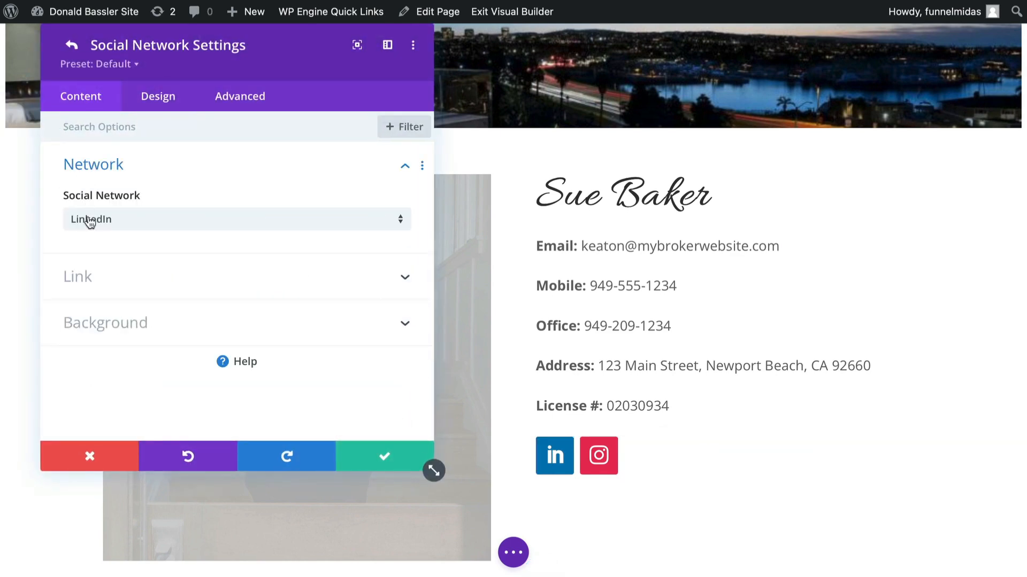
pyautogui.click(133, 282)
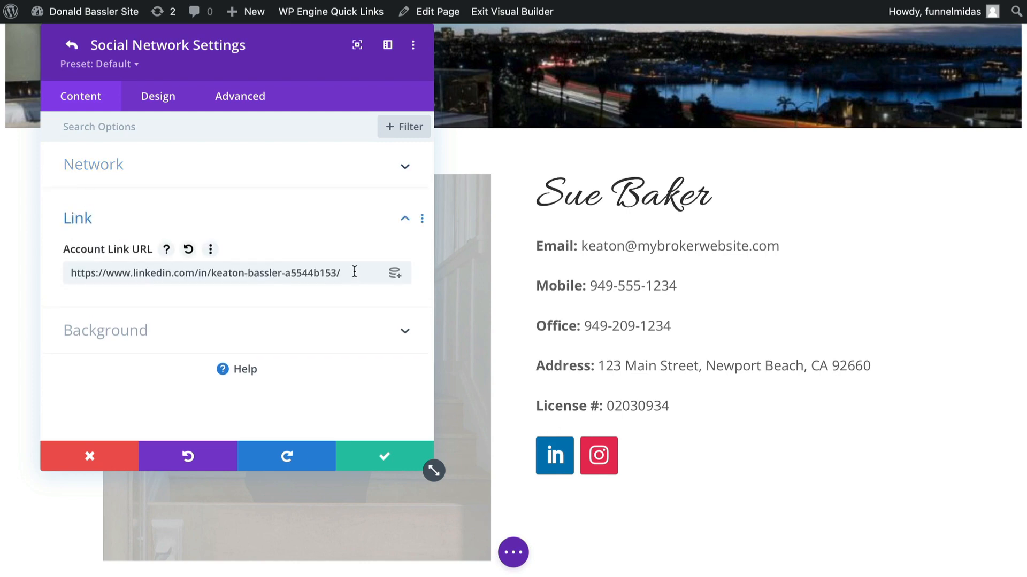
pyautogui.moveTo(354, 271); pyautogui.dragTo(78, 266)
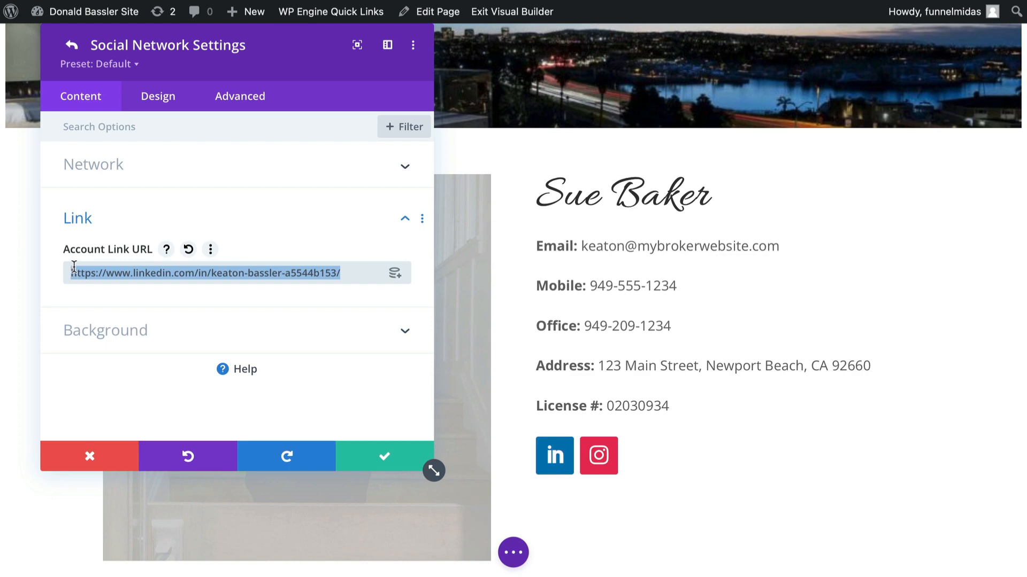
pyautogui.click(88, 453)
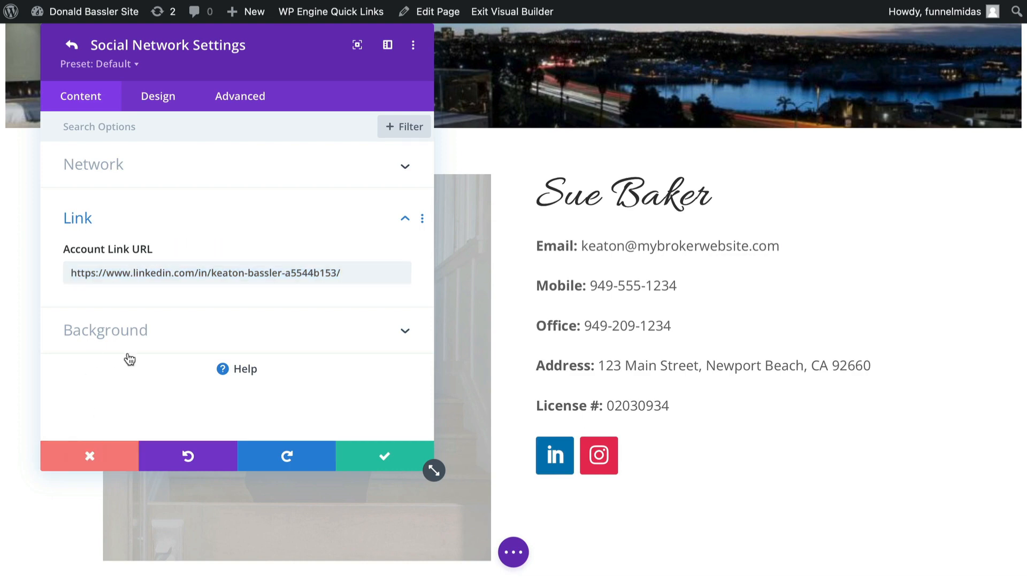
pyautogui.moveTo(641, 456)
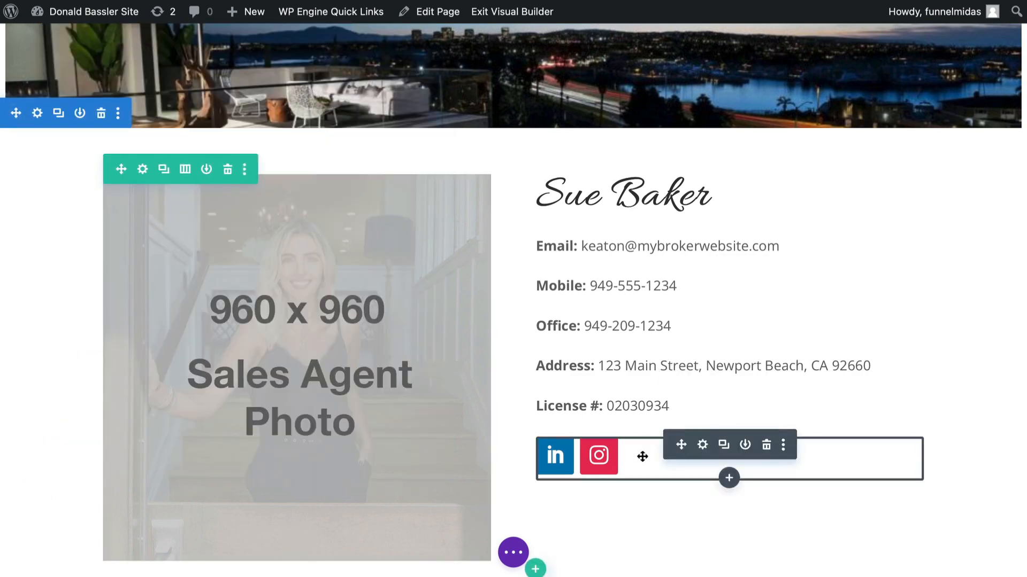
# - Add a new Pinterest network to the social follow module's icons
pyautogui.click(703, 445)
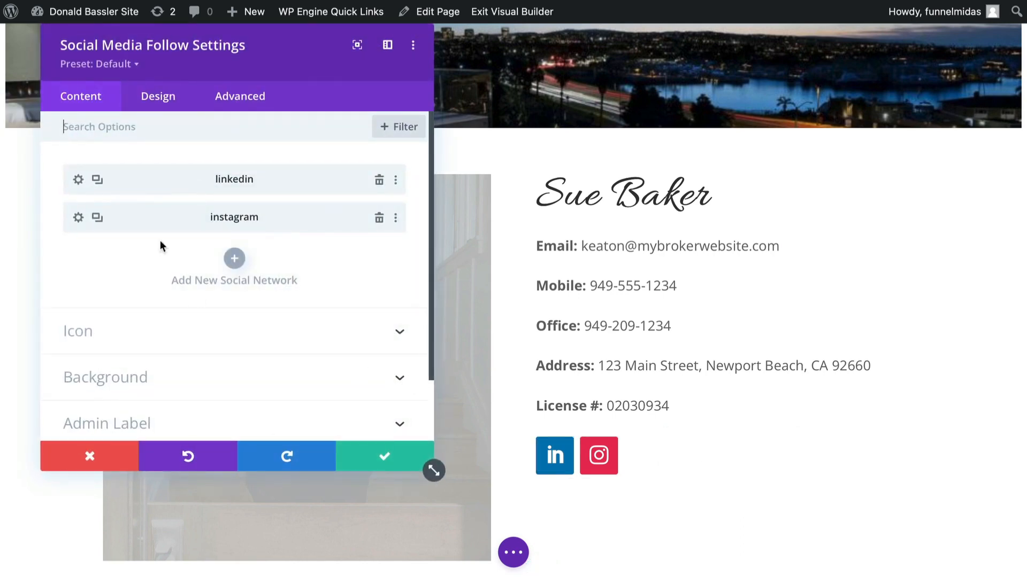
pyautogui.click(78, 218)
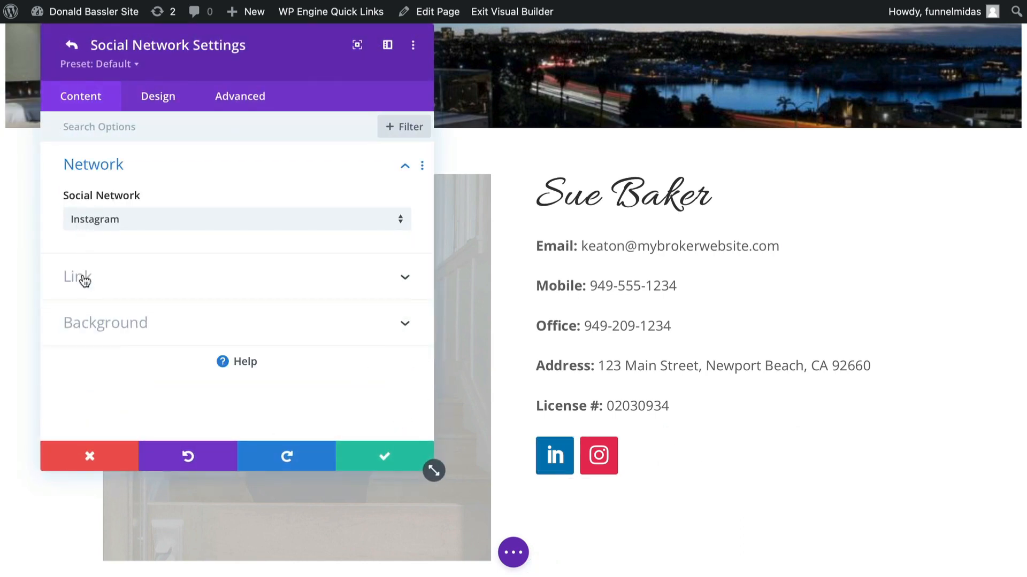
pyautogui.click(382, 460)
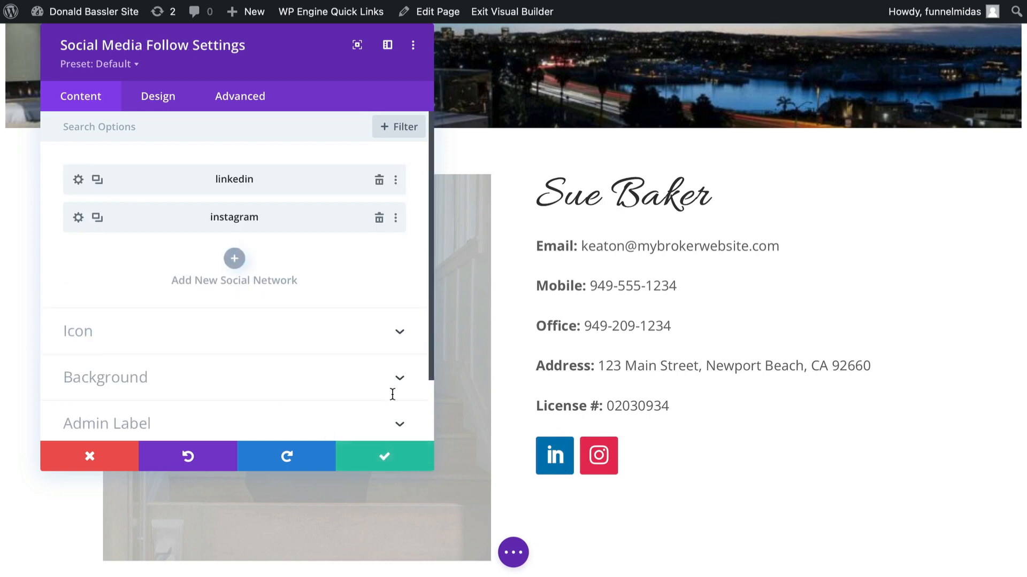
pyautogui.click(234, 259)
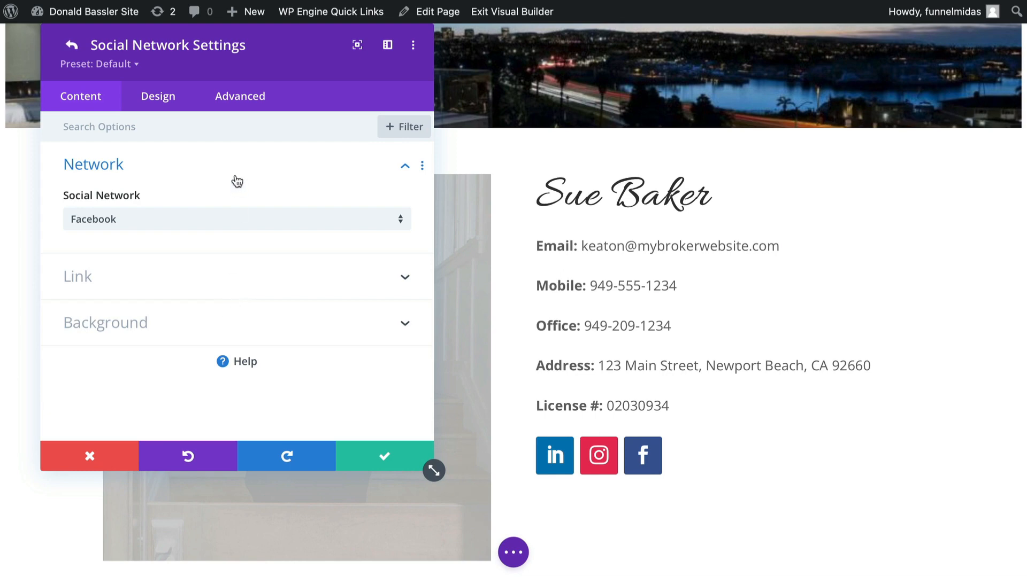
pyautogui.click(215, 222)
pyautogui.scroll(-2, 228, 291)
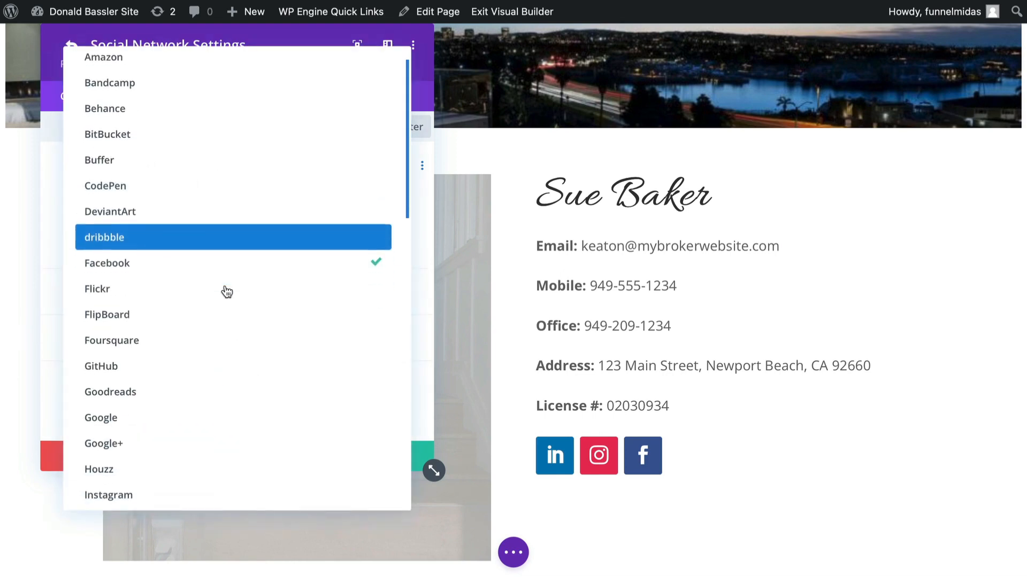
pyautogui.scroll(-5, 227, 291)
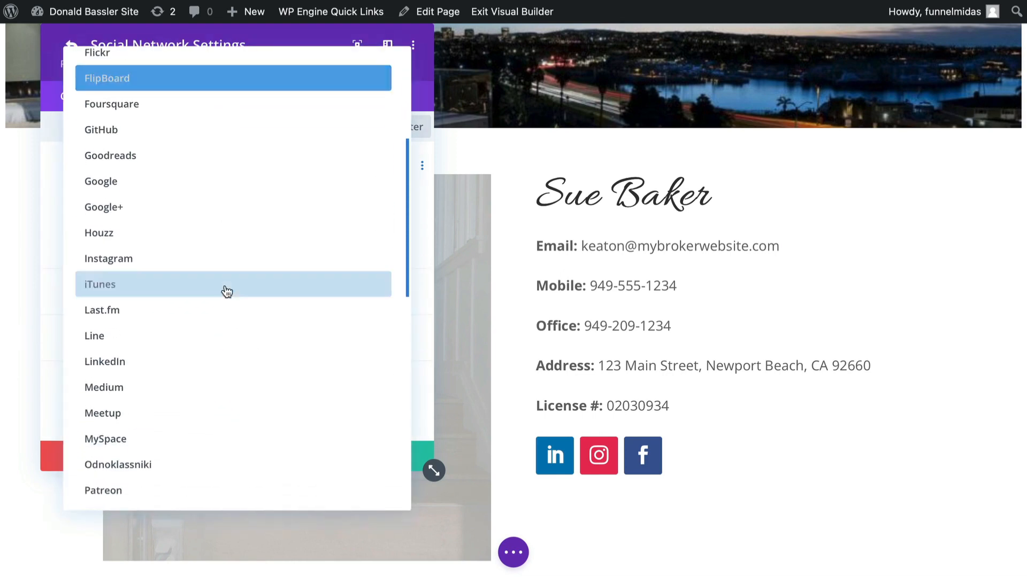
pyautogui.scroll(-5, 227, 291)
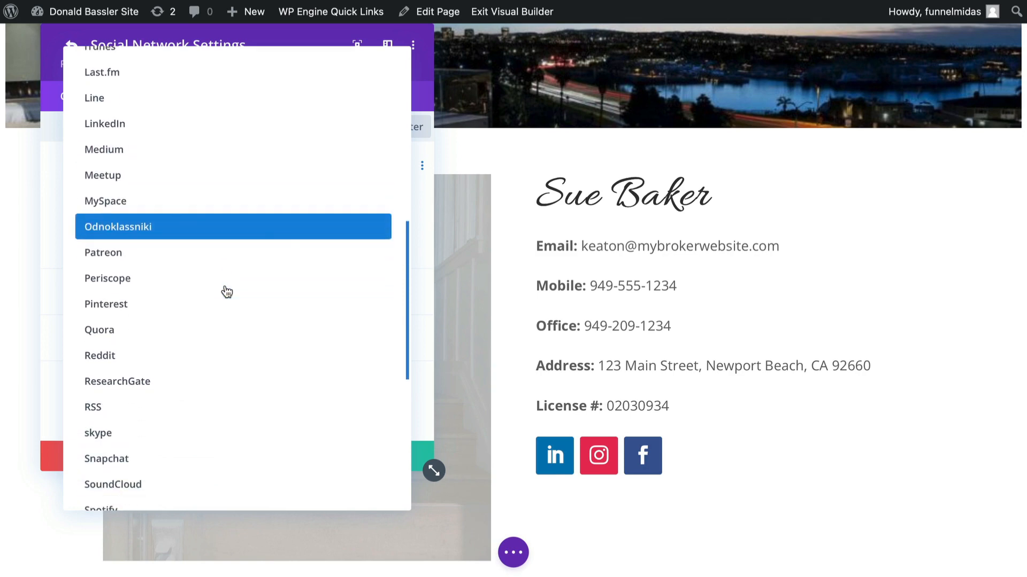
pyautogui.scroll(-1, 227, 292)
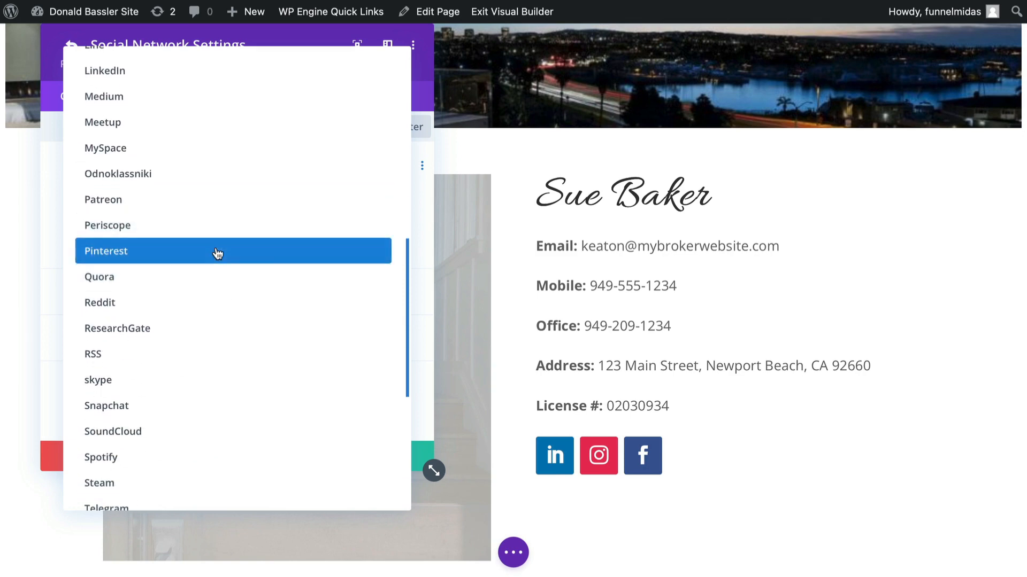
pyautogui.click(217, 253)
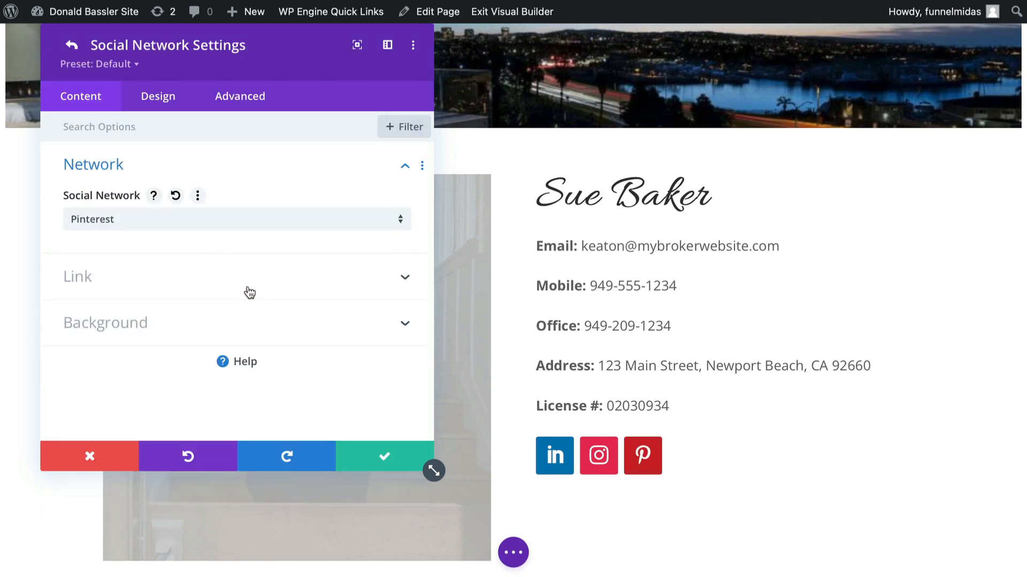
pyautogui.click(172, 291)
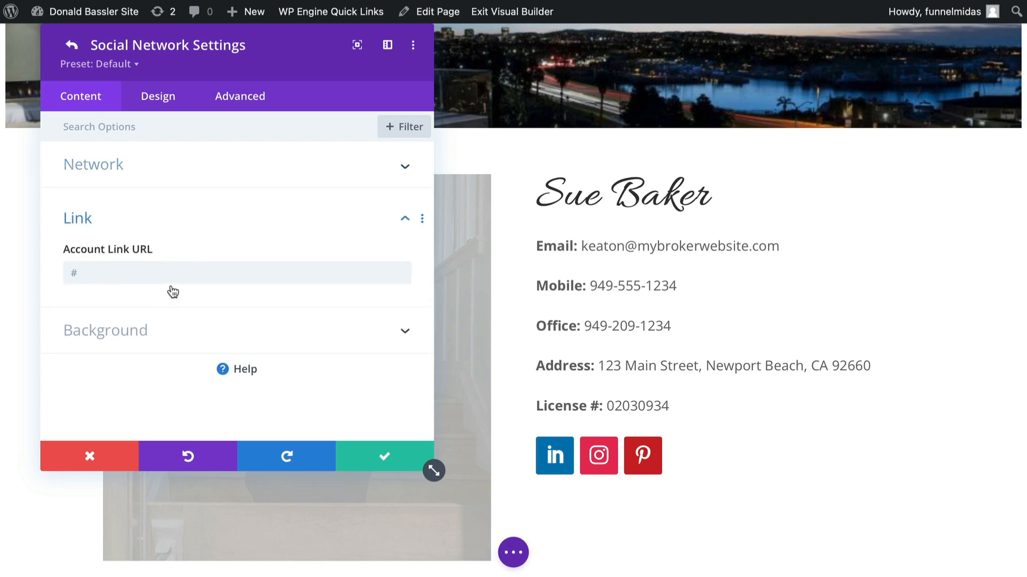
pyautogui.click(385, 452)
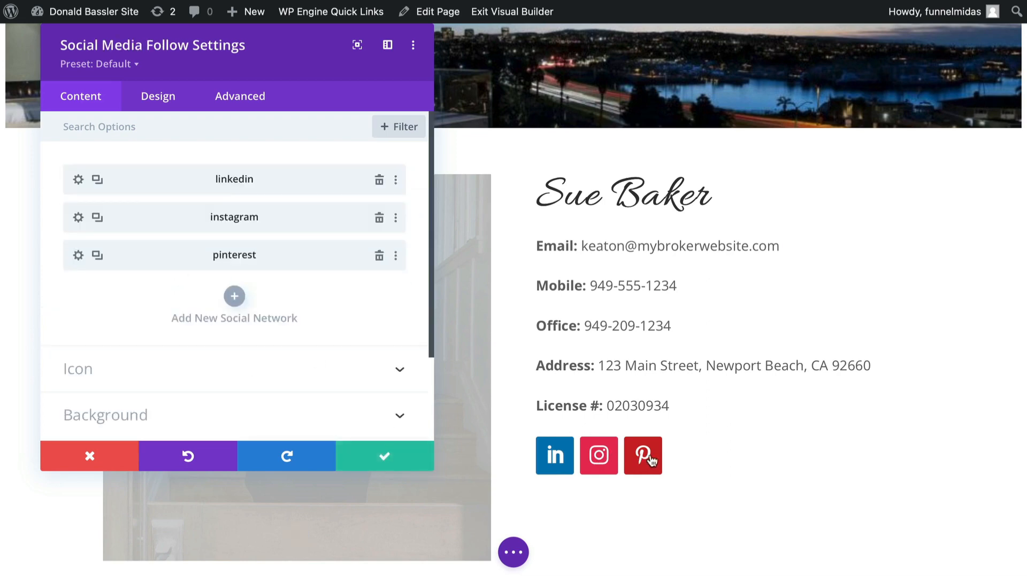
# - Add a new Facebook network to the social follow module's icons
pyautogui.click(235, 300)
pyautogui.click(101, 284)
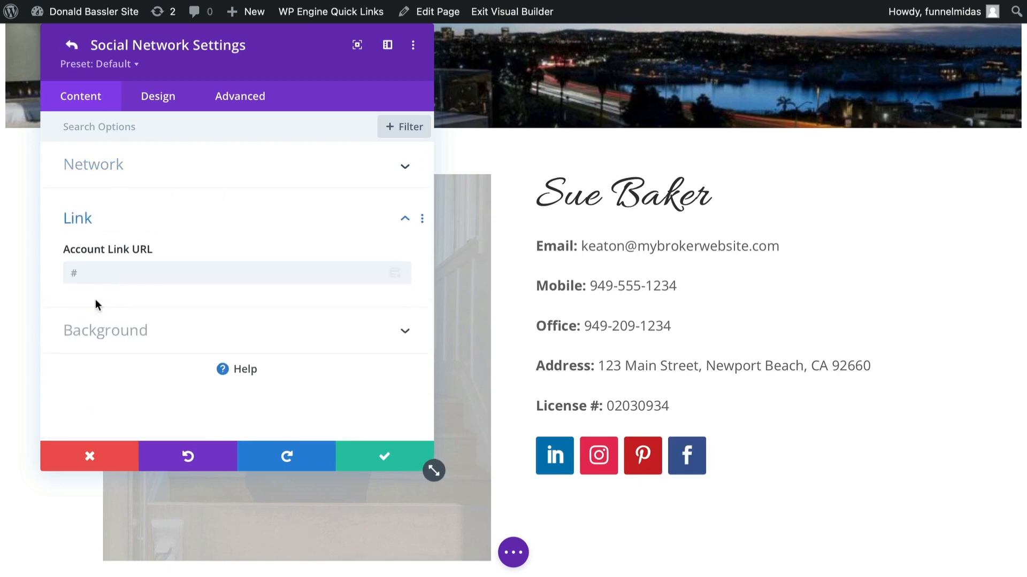
pyautogui.click(380, 456)
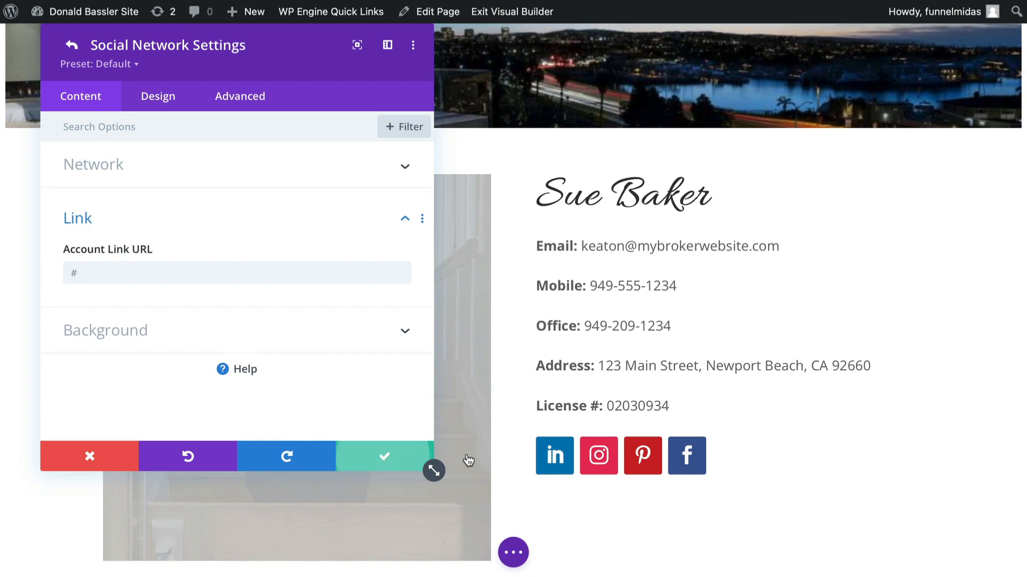
pyautogui.click(100, 451)
# - Replace the sales agent placeholder image with the agent's photo from the media library
pyautogui.scroll(-1, 451, 455)
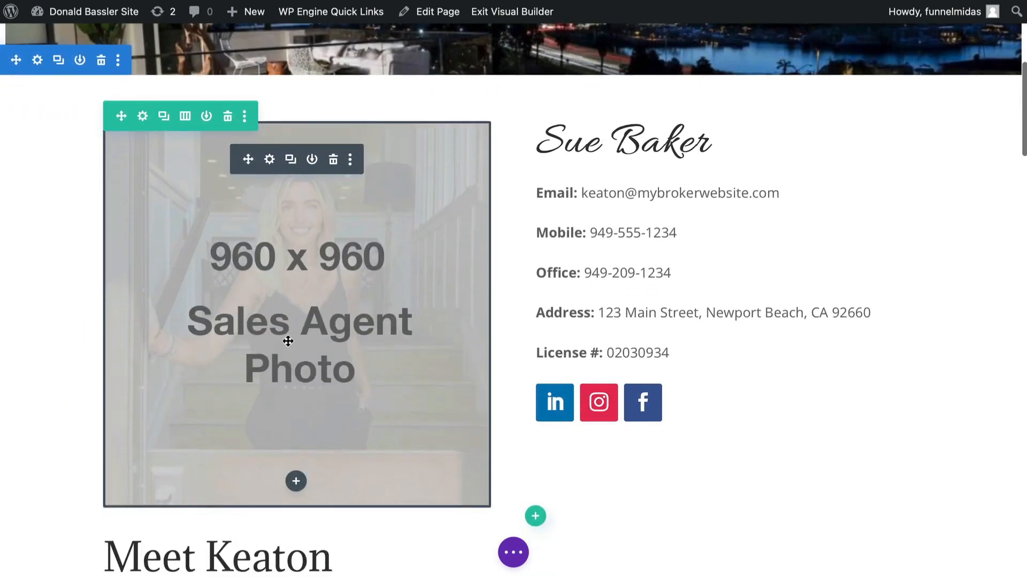
pyautogui.click(270, 161)
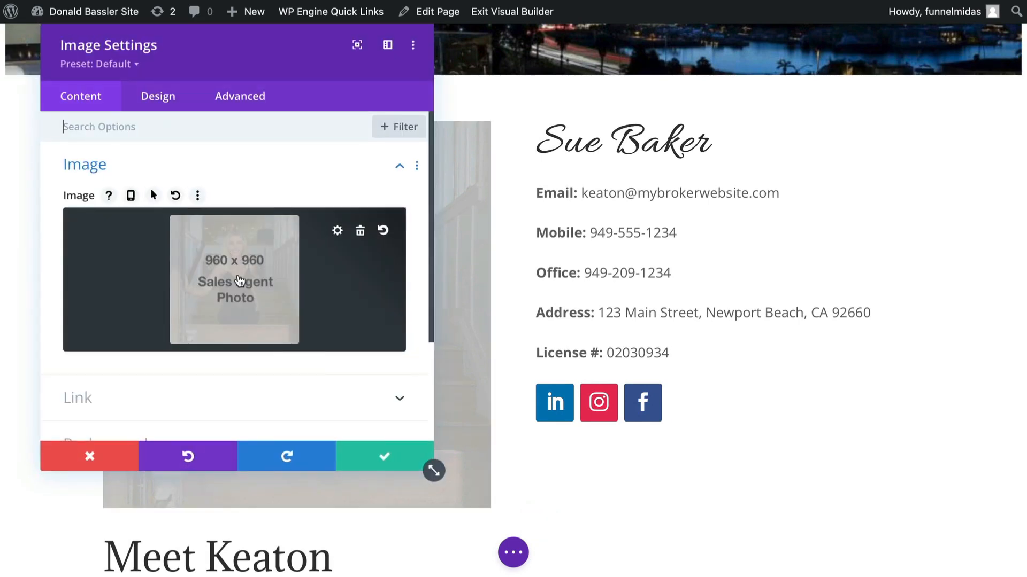
pyautogui.click(236, 275)
pyautogui.scroll(-8, 441, 246)
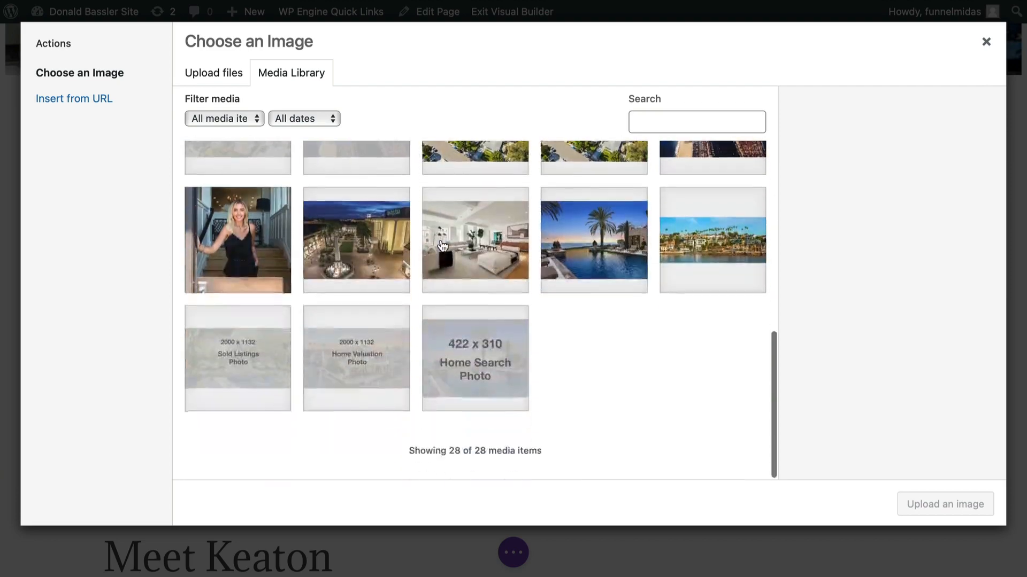
pyautogui.click(277, 225)
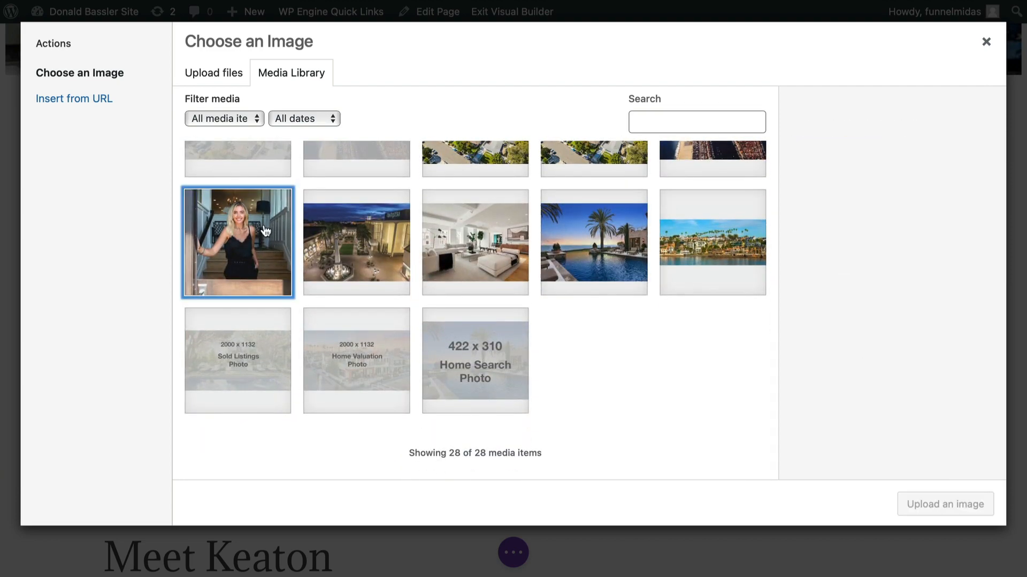
pyautogui.click(918, 504)
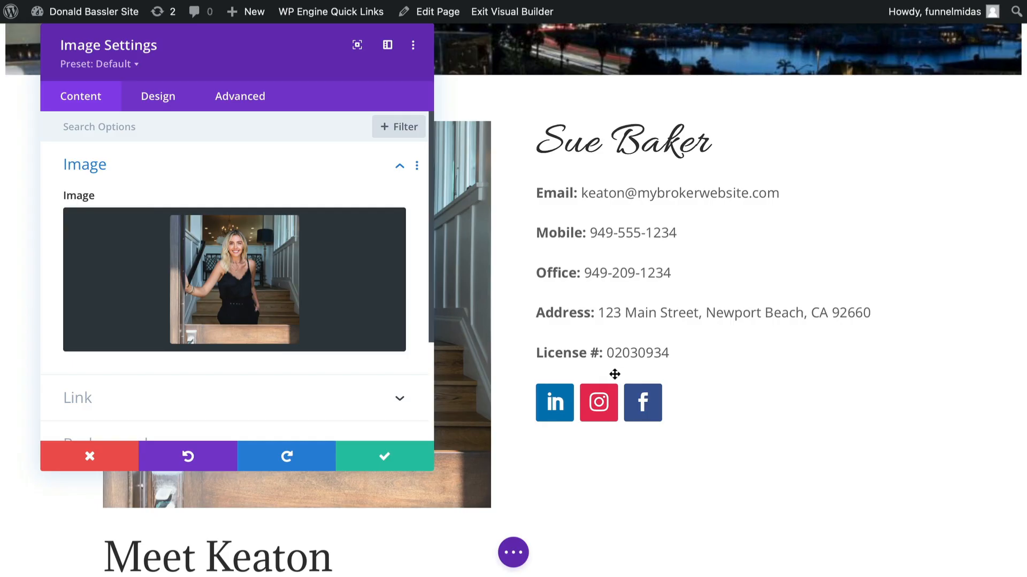
pyautogui.click(383, 455)
# - Replace the name in the Meet heading below the photo with the agent's new first name
pyautogui.scroll(-6, 380, 453)
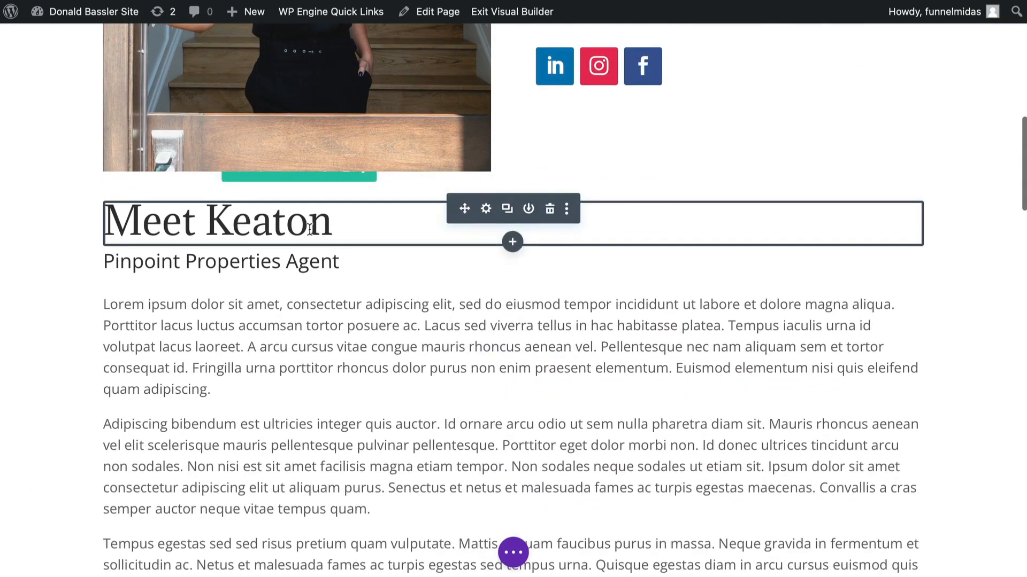
pyautogui.click(486, 210)
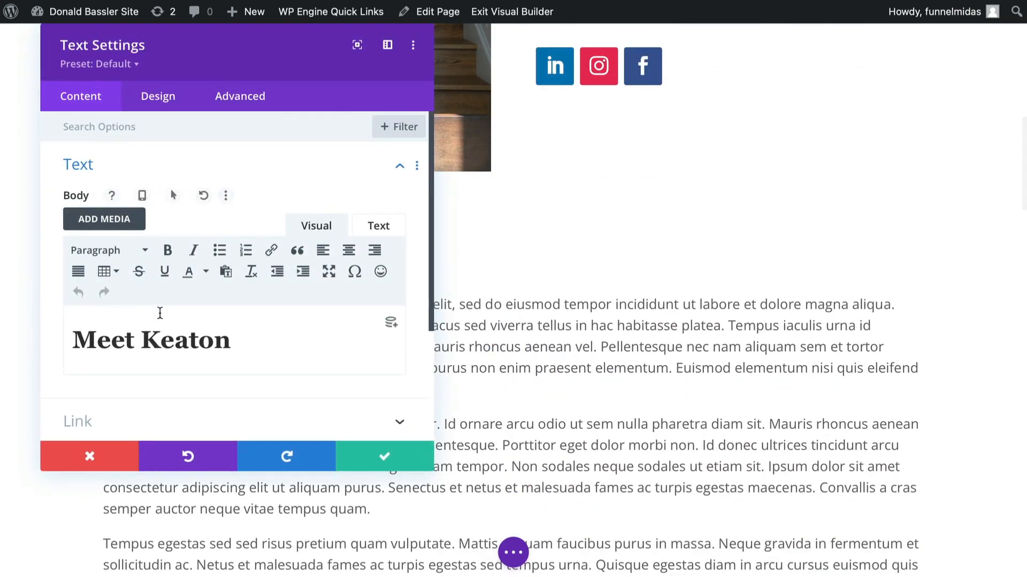
pyautogui.moveTo(141, 340); pyautogui.dragTo(231, 342)
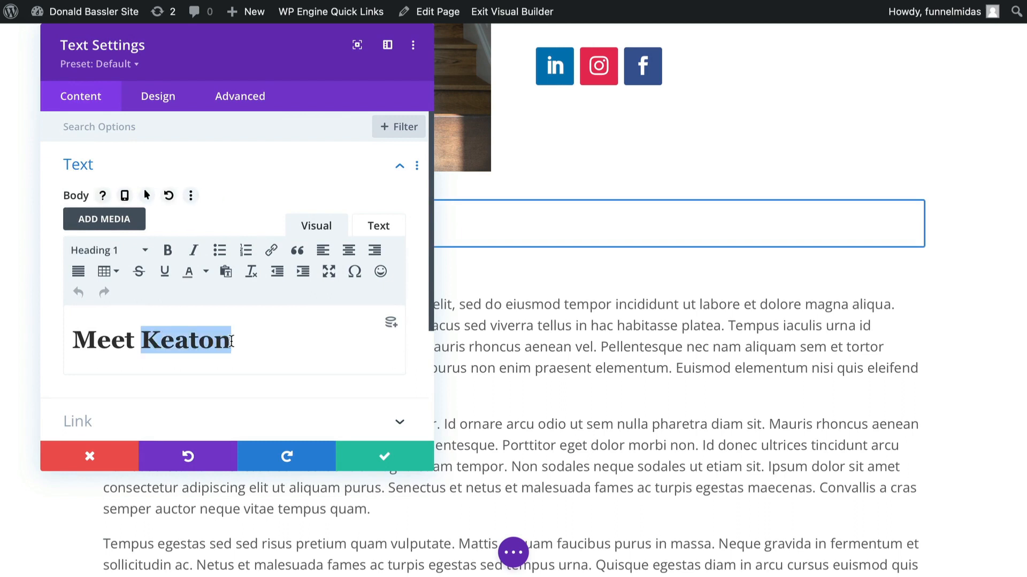
pyautogui.write('Sue')
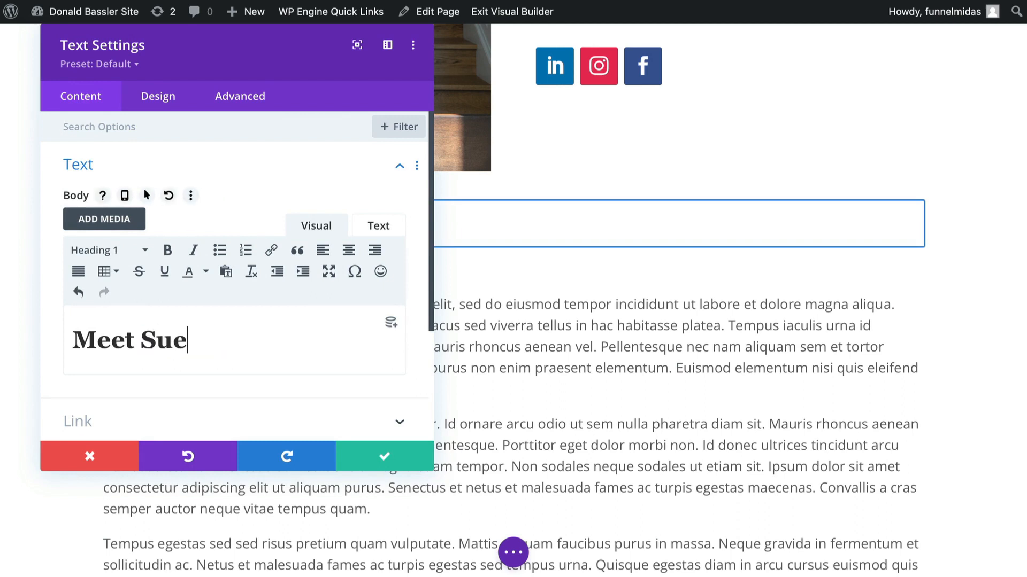
pyautogui.click(393, 457)
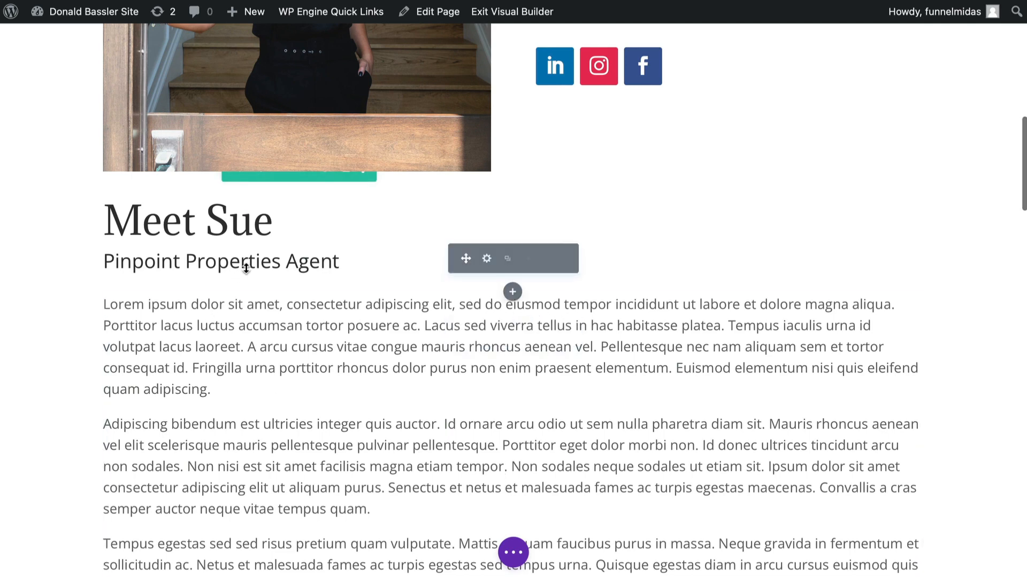
# - Change the subtitle under the Meet heading from its brokerage name to "Your Broker Name Agent"
pyautogui.click(486, 259)
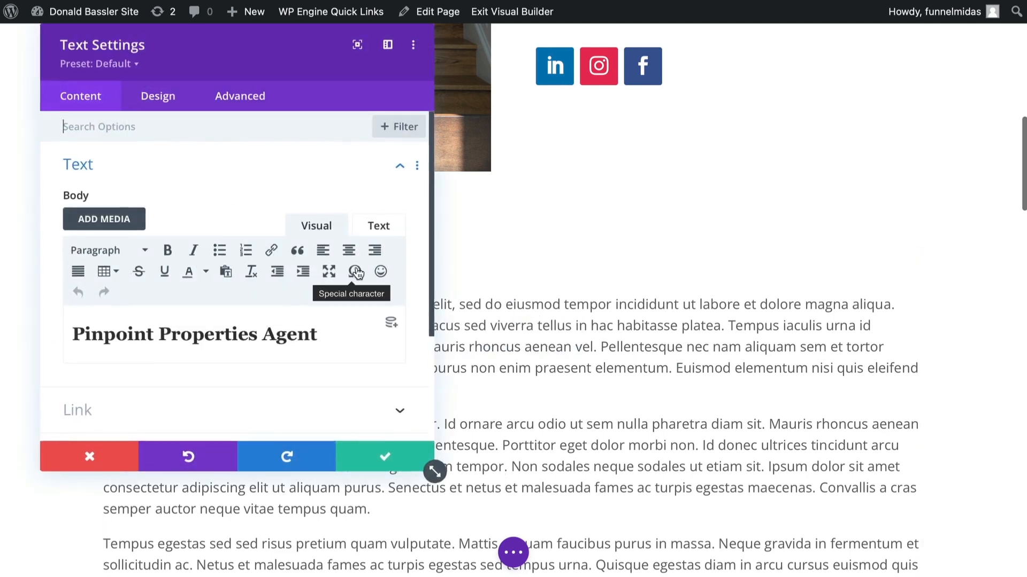
pyautogui.moveTo(256, 337); pyautogui.dragTo(64, 323)
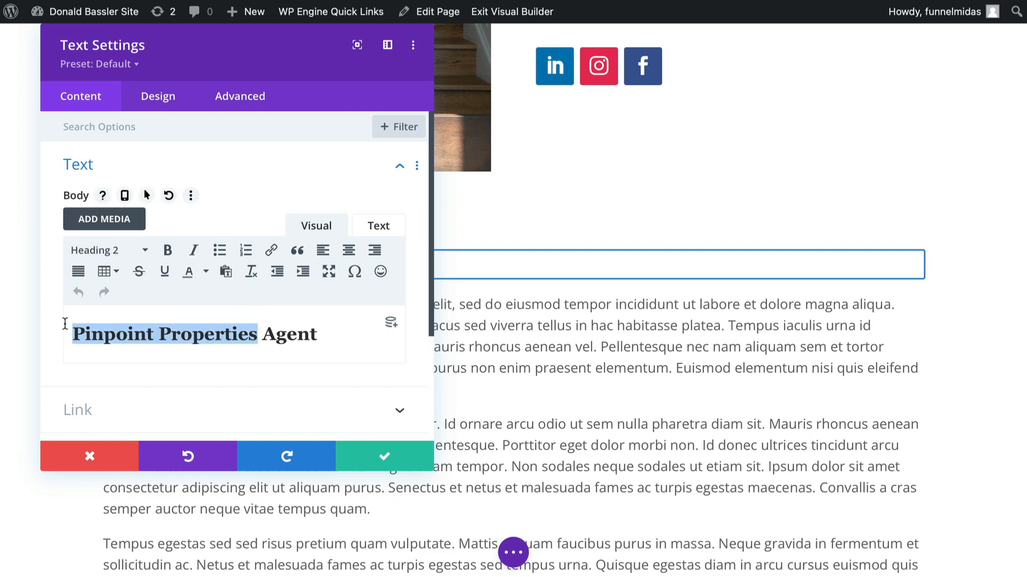
pyautogui.write('Your')
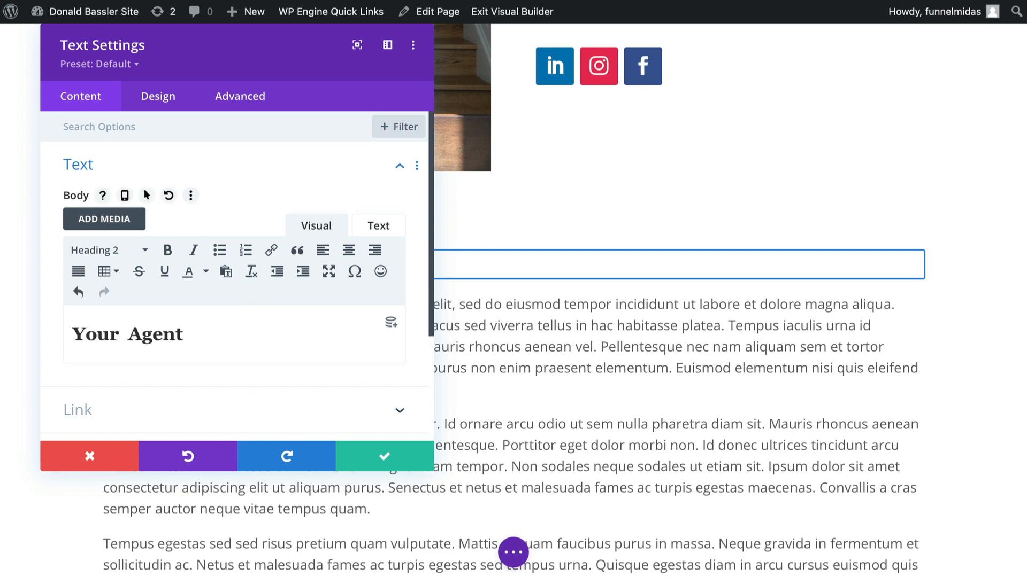
pyautogui.write(' Broker')
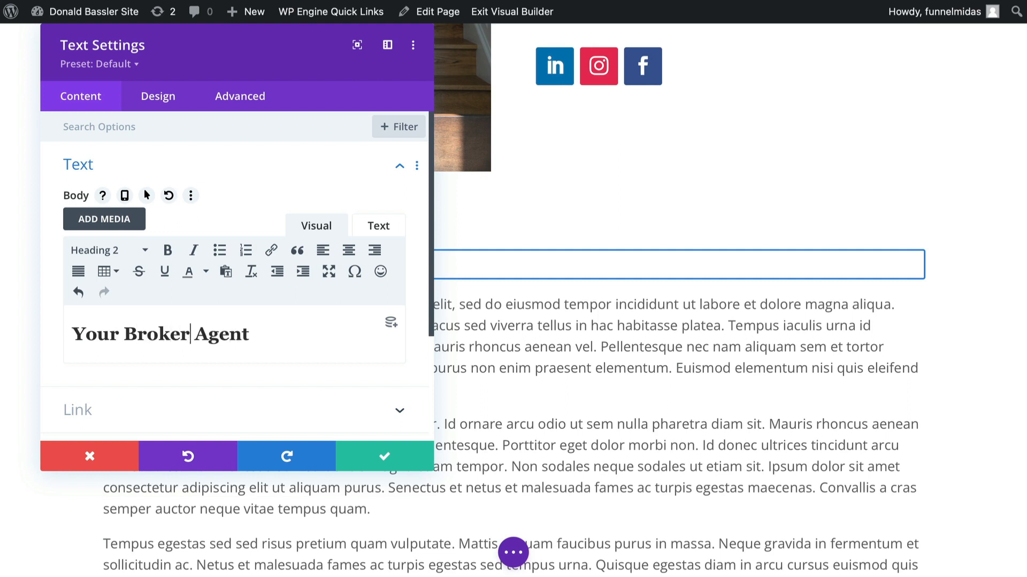
pyautogui.write(' Nam ')
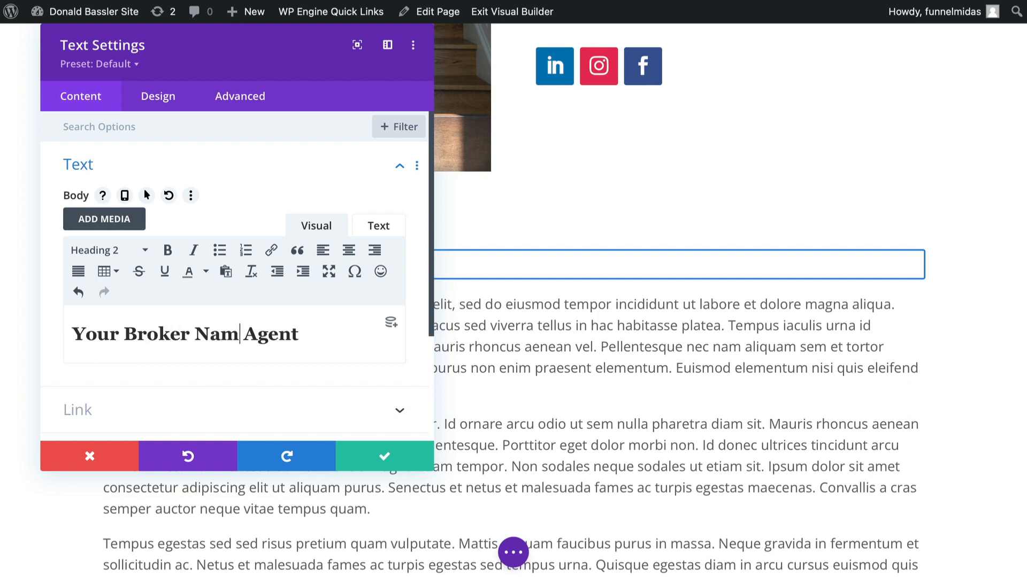
pyautogui.write('e')
pyautogui.click(413, 455)
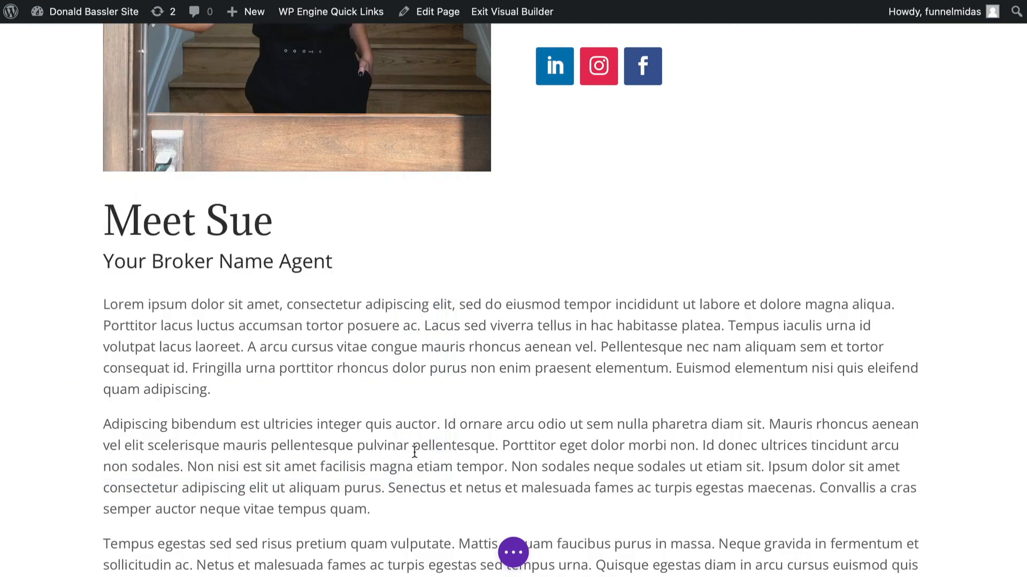
# - Scroll through the About page below the bio to review its stats, testimonials and call-to-action sections
pyautogui.scroll(-15, 414, 453)
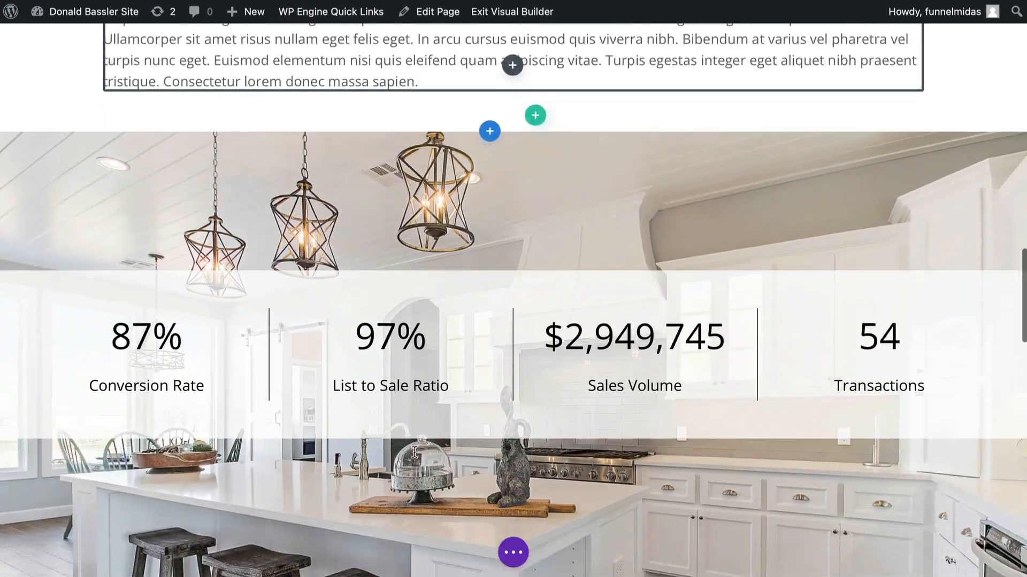
pyautogui.scroll(-4, 415, 452)
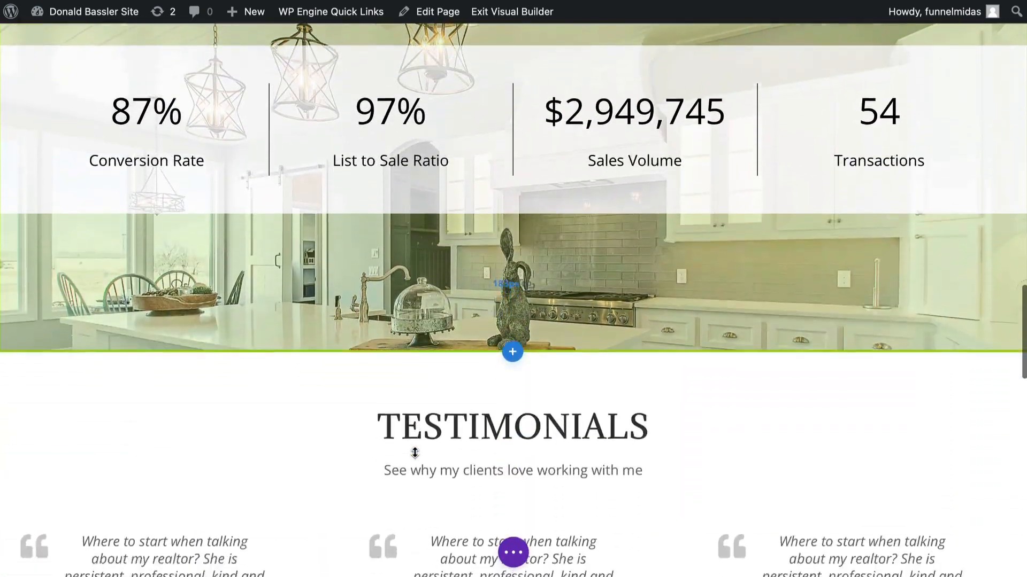
pyautogui.scroll(-16, 414, 453)
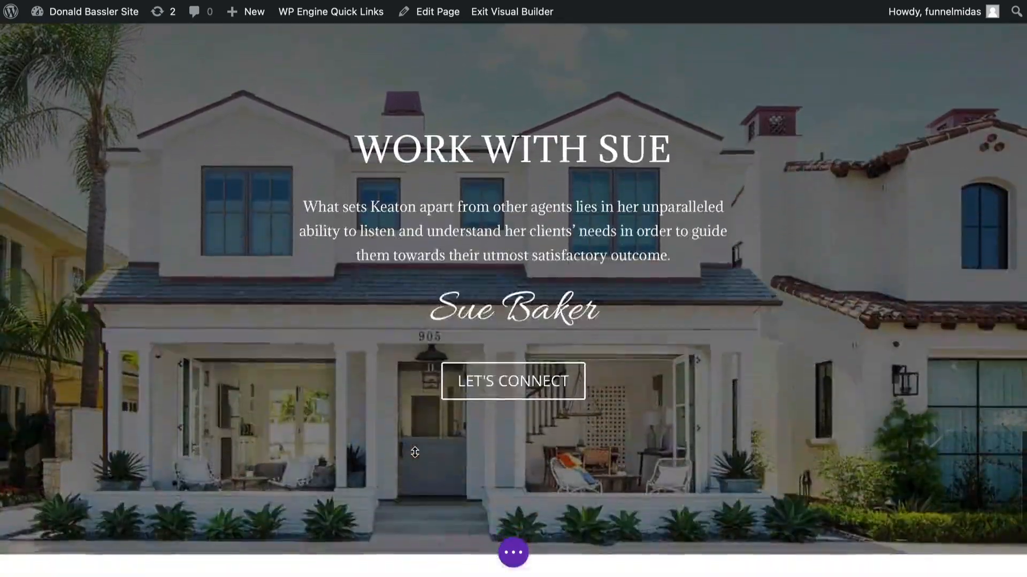
pyautogui.scroll(-7, 415, 453)
pyautogui.scroll(20, 414, 453)
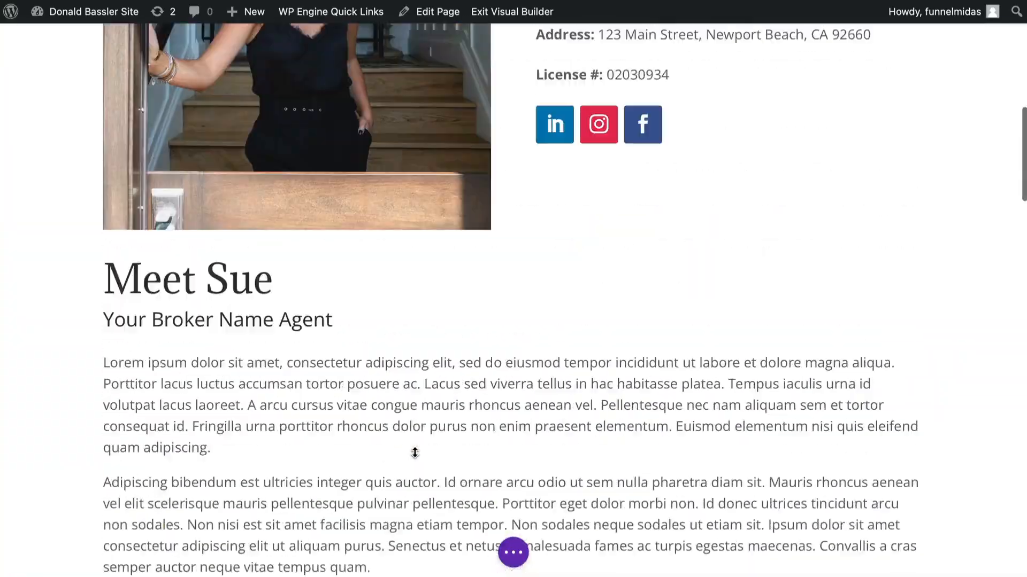
pyautogui.scroll(11, 414, 453)
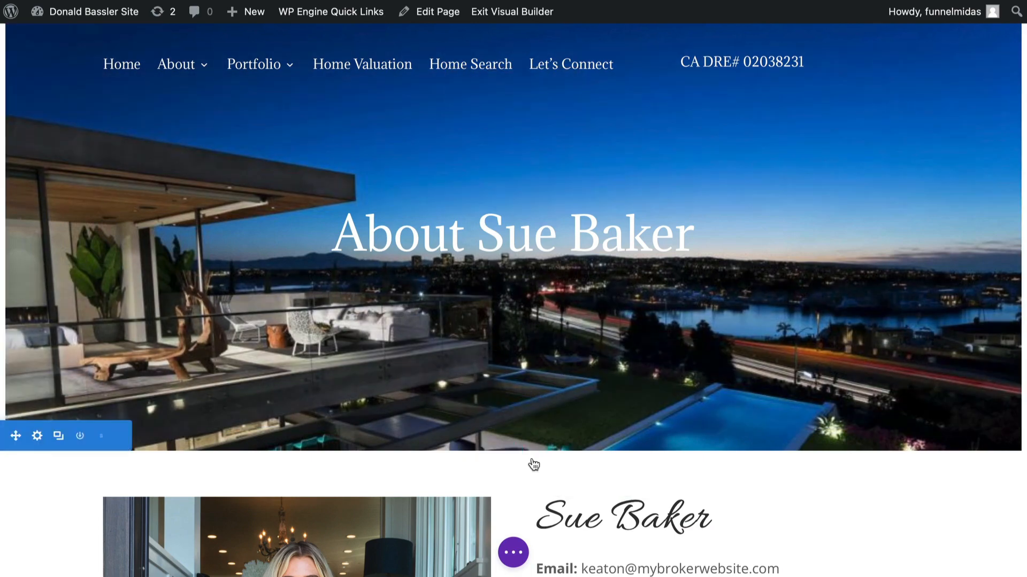
# - Inspect the hero row's background image settings in wireframe view and close them without changes
pyautogui.click(513, 556)
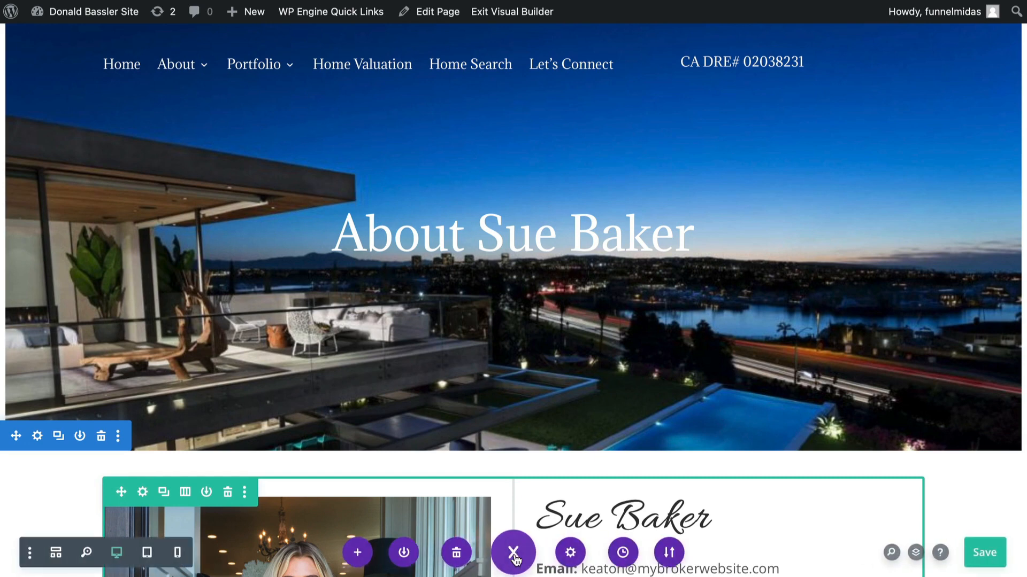
pyautogui.click(57, 556)
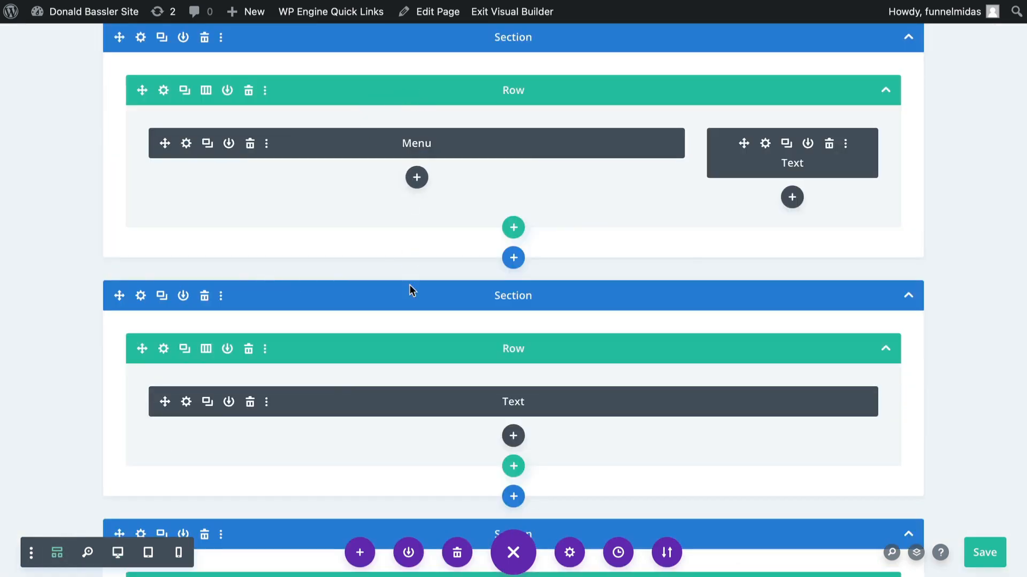
pyautogui.click(163, 349)
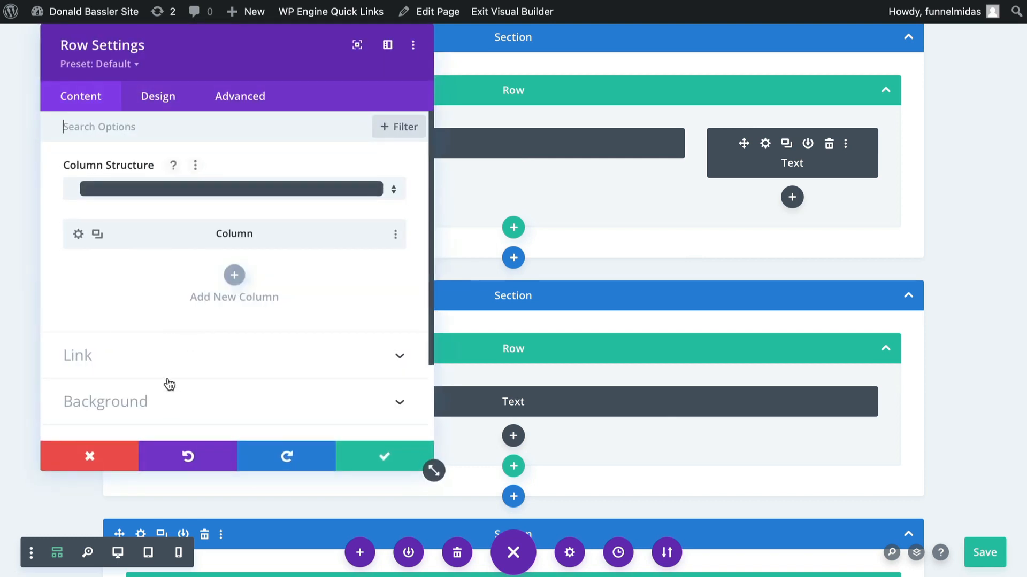
pyautogui.click(165, 402)
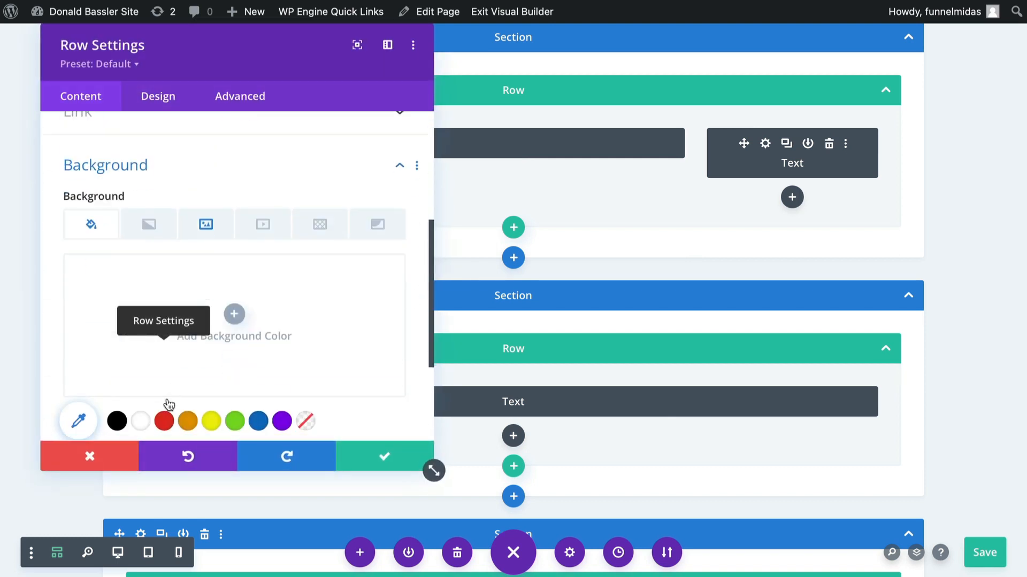
pyautogui.click(211, 227)
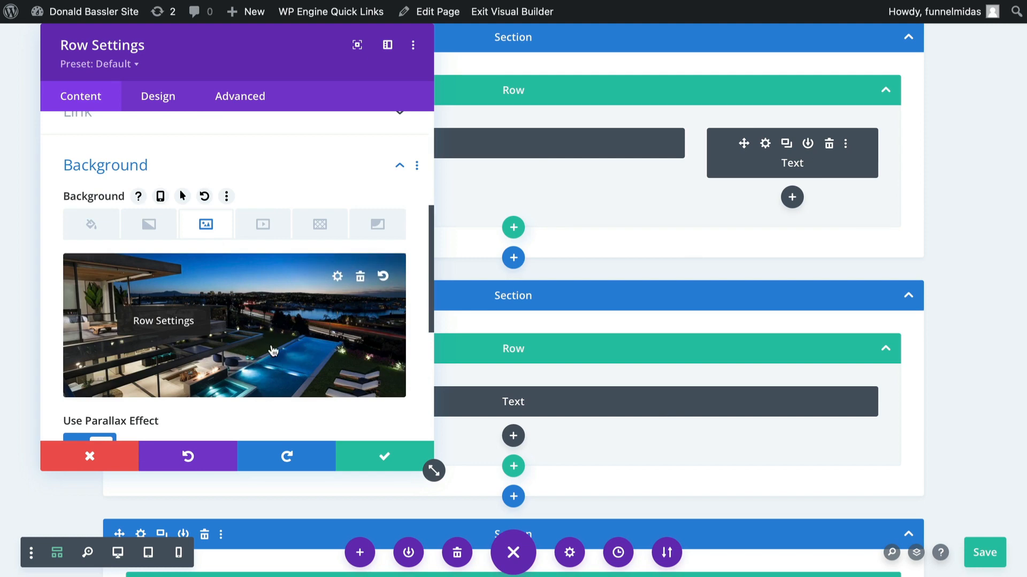
pyautogui.click(90, 456)
# - Save the About page and exit the Visual Builder to view the live page
pyautogui.click(985, 556)
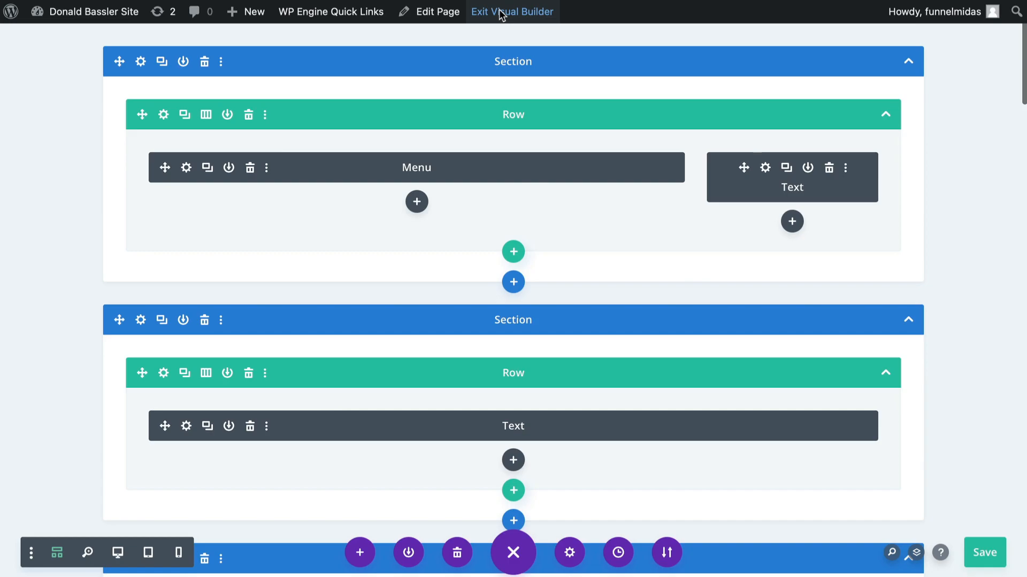
pyautogui.click(501, 11)
pyautogui.moveTo(229, 77)
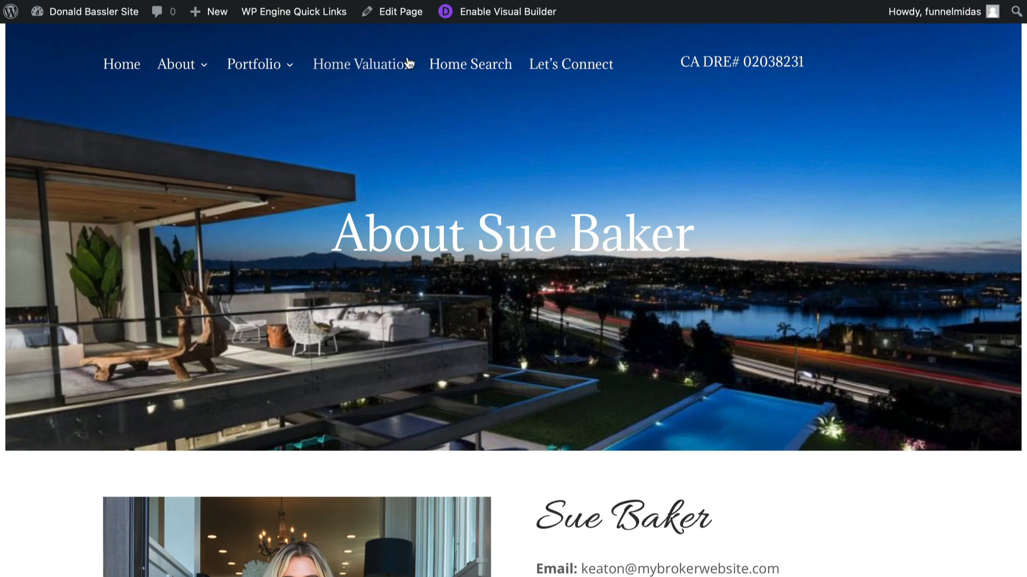
pyautogui.scroll(-3, 471, 205)
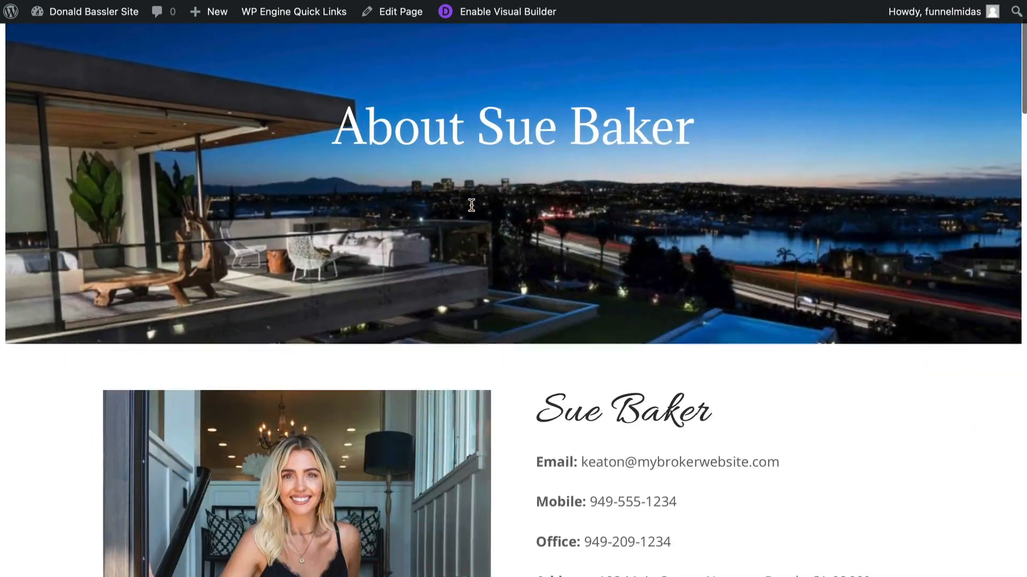
pyautogui.scroll(3, 470, 206)
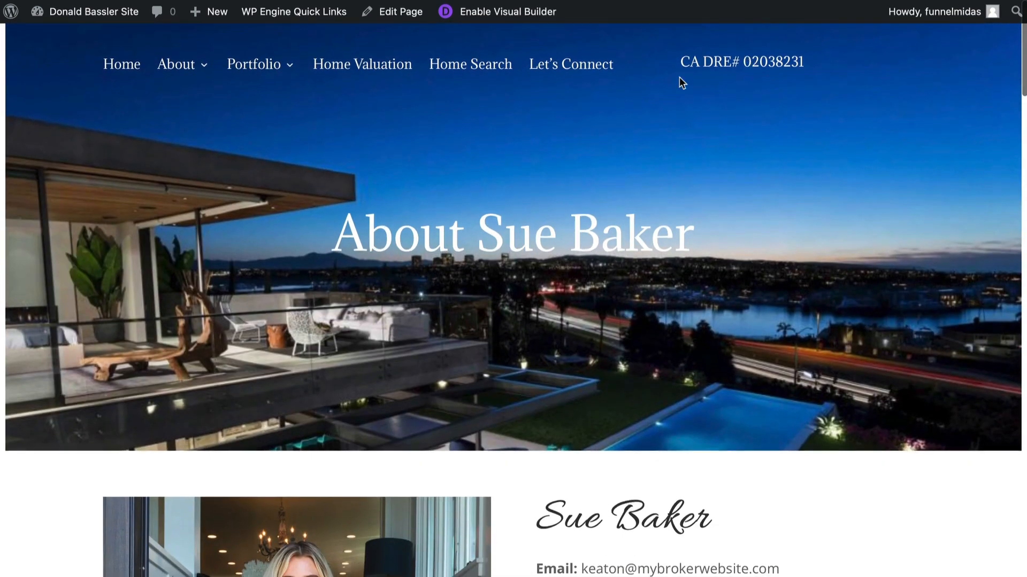
# - Go to the Divi Theme Builder from the dashboard and open the All Pages custom header template
pyautogui.moveTo(682, 60); pyautogui.dragTo(810, 62)
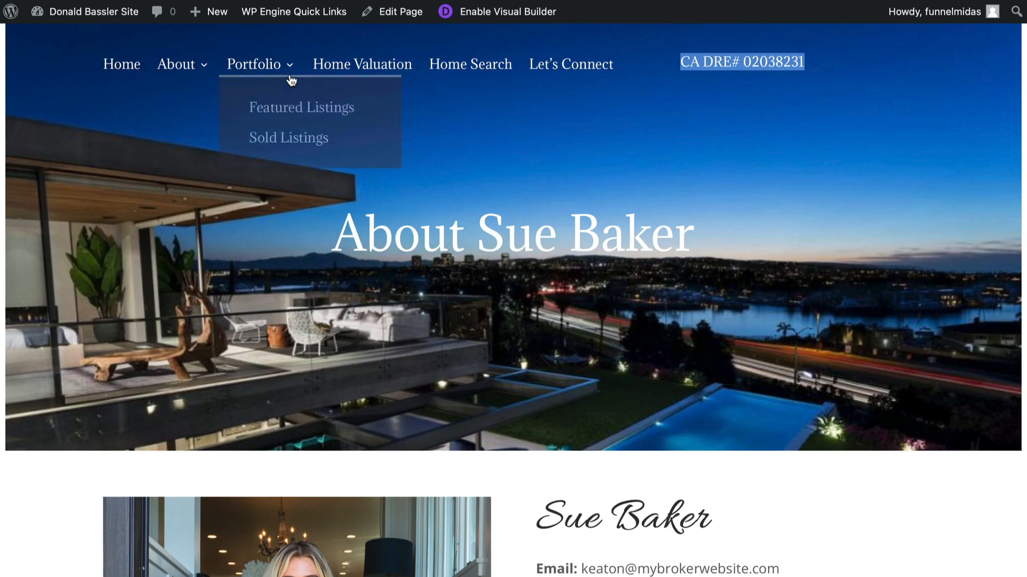
pyautogui.moveTo(92, 11)
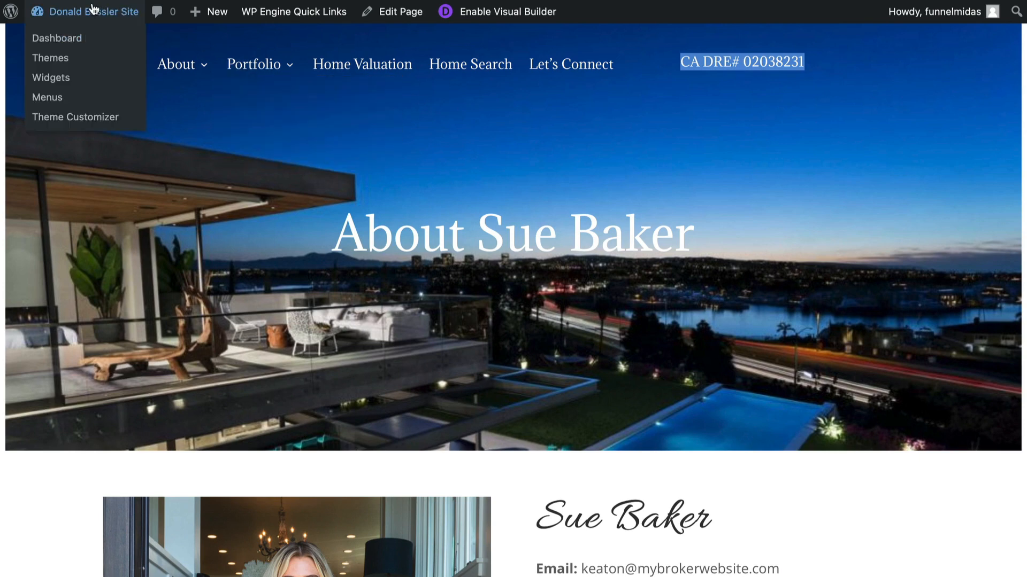
pyautogui.click(62, 36)
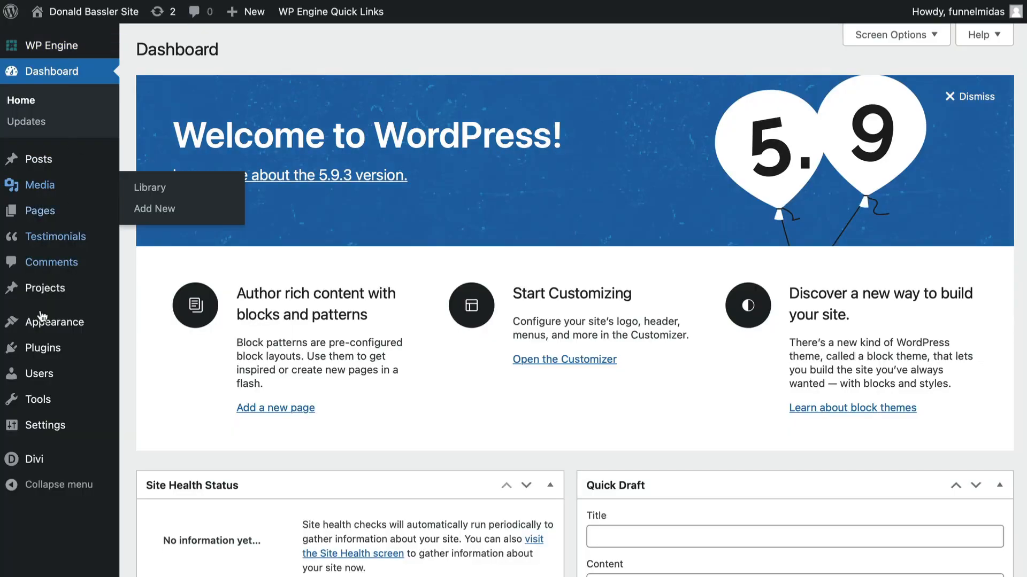
pyautogui.moveTo(38, 461)
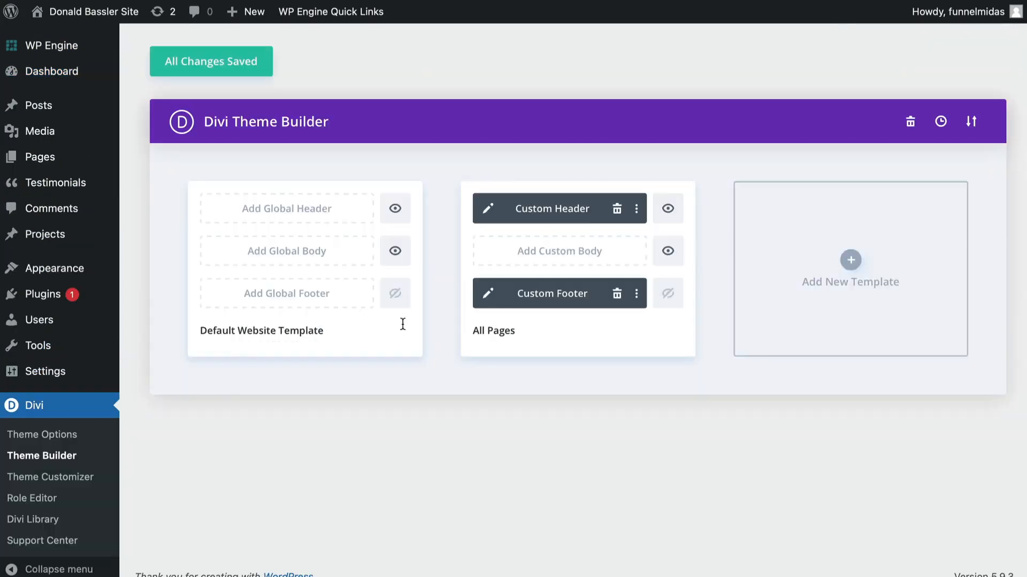
pyautogui.click(489, 210)
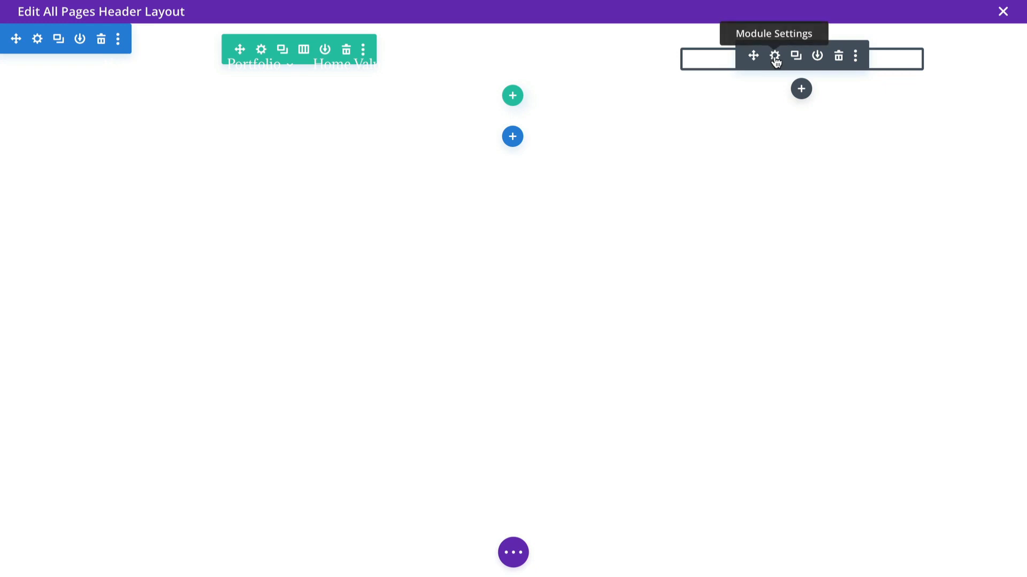
# - Open the header text module holding the DRE licence number and select its content, then close it
pyautogui.click(775, 56)
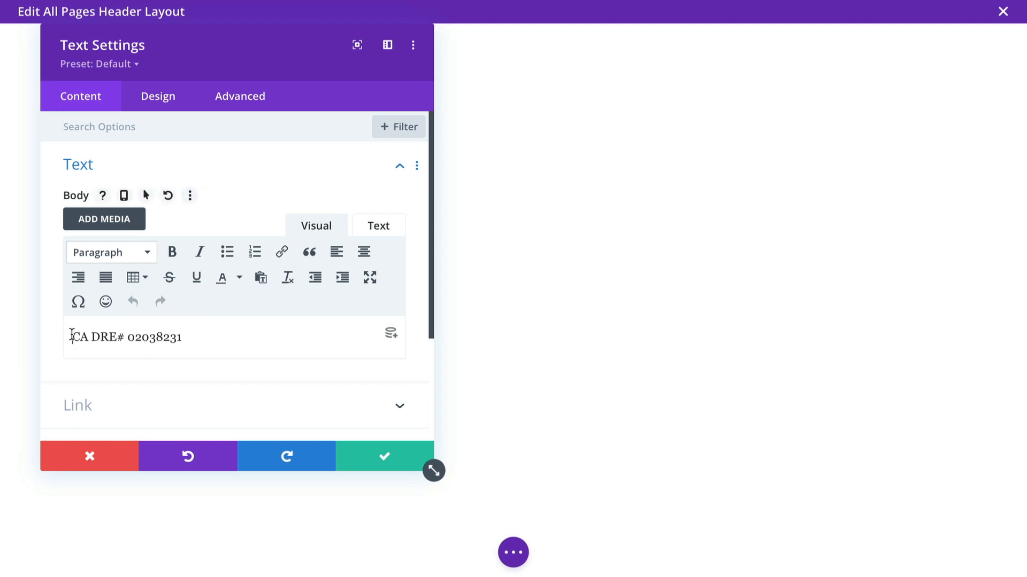
pyautogui.moveTo(69, 337); pyautogui.dragTo(198, 335)
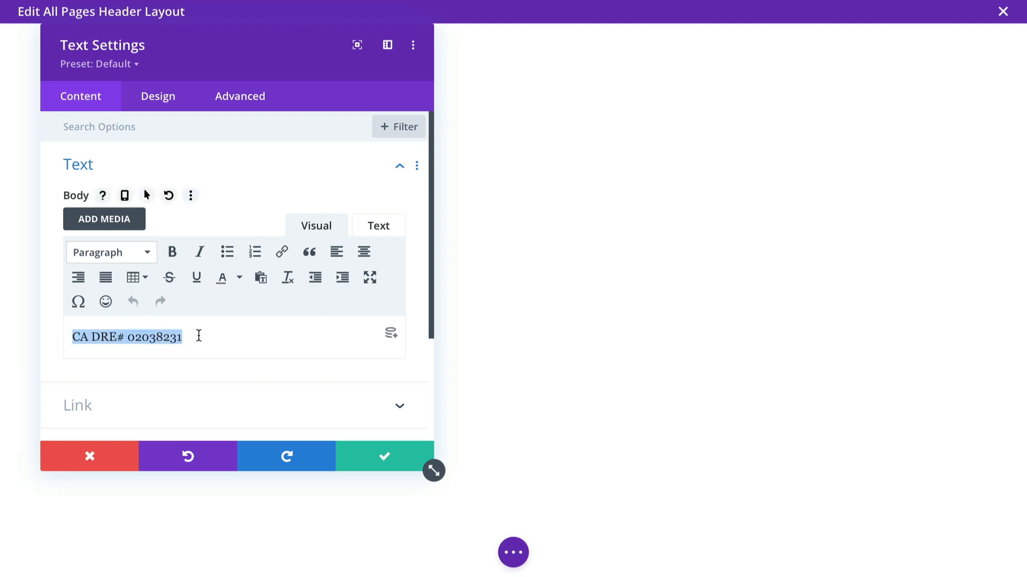
pyautogui.click(385, 452)
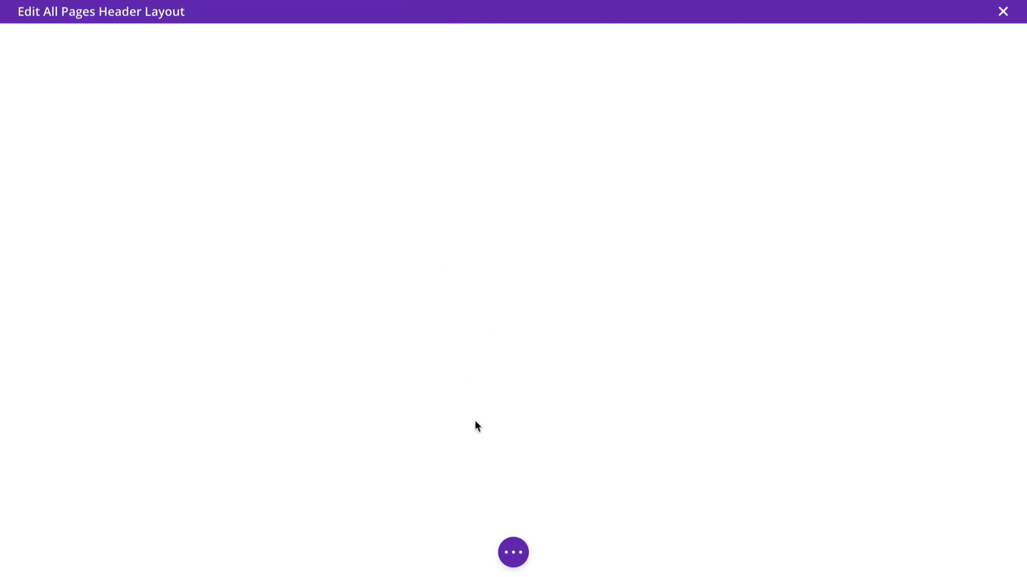
# - Switch the header layout to wireframe view and check the menu and licence text module settings without changing them
pyautogui.click(513, 553)
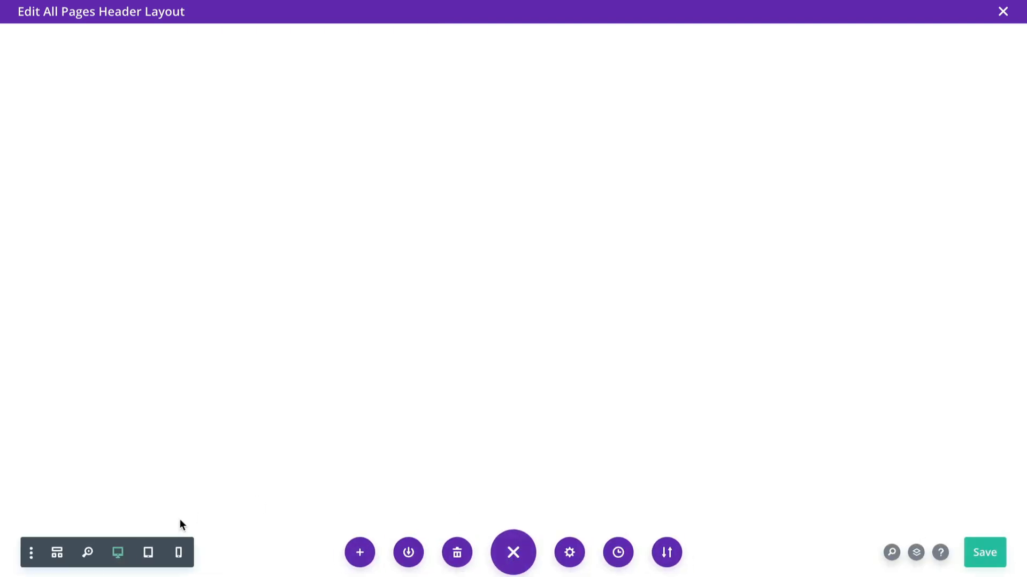
pyautogui.click(57, 553)
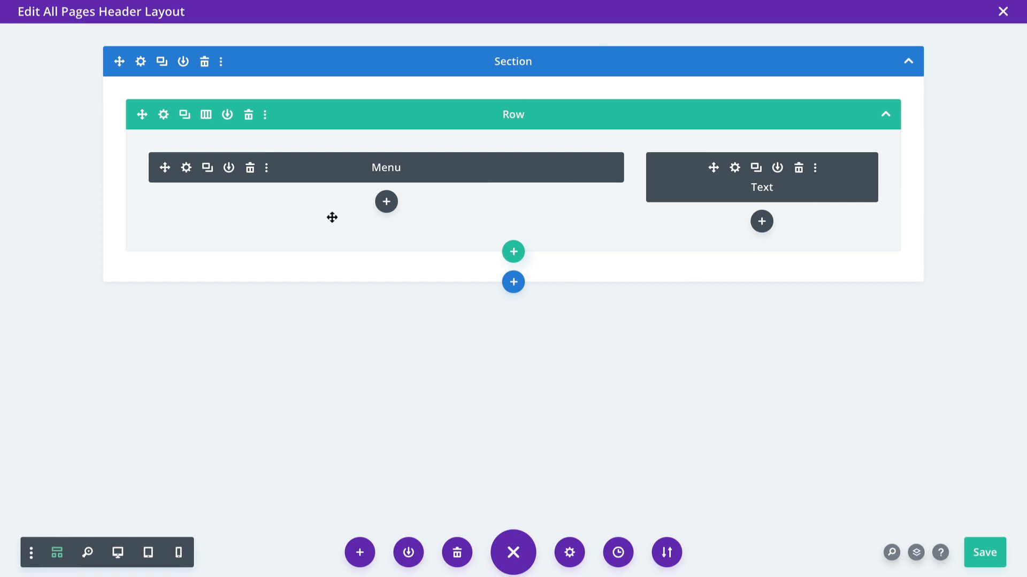
pyautogui.click(186, 168)
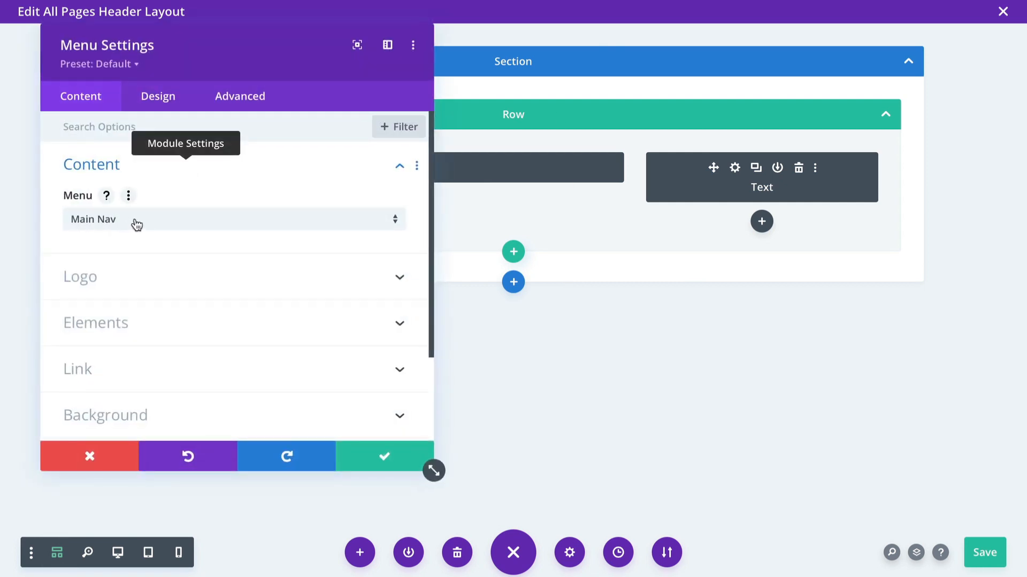
pyautogui.click(391, 465)
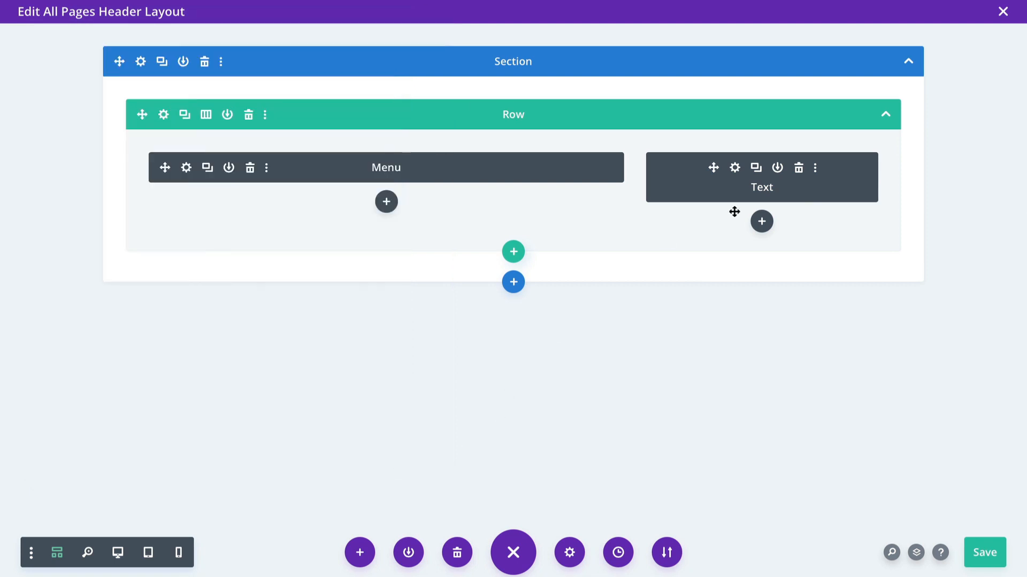
pyautogui.click(735, 169)
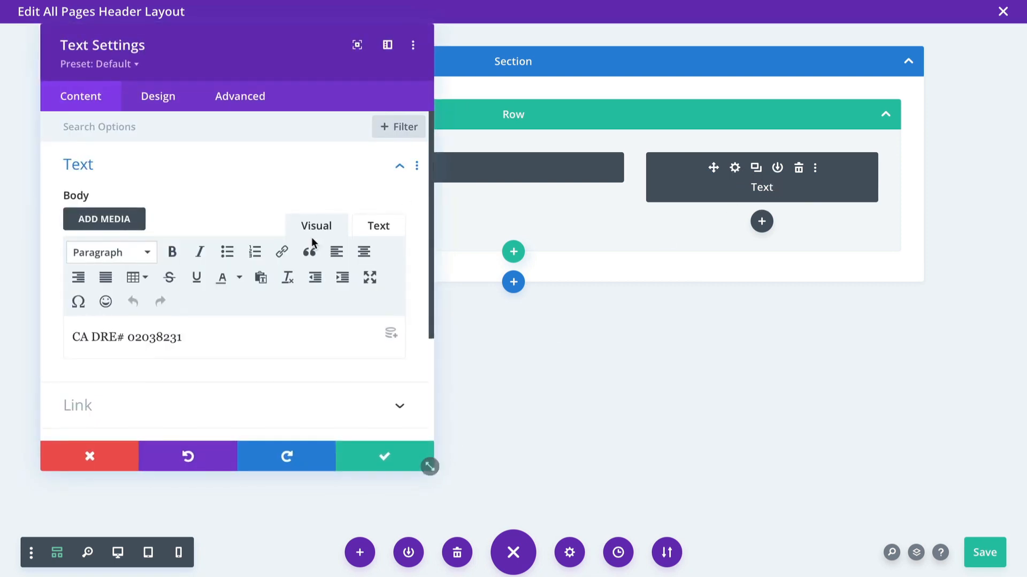
pyautogui.moveTo(187, 336); pyautogui.dragTo(55, 321)
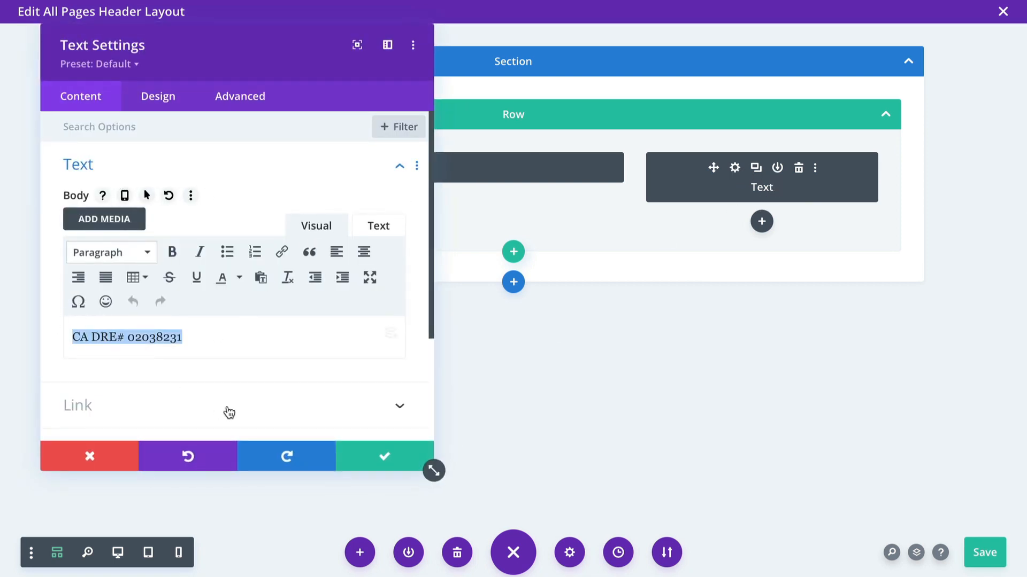
pyautogui.click(384, 455)
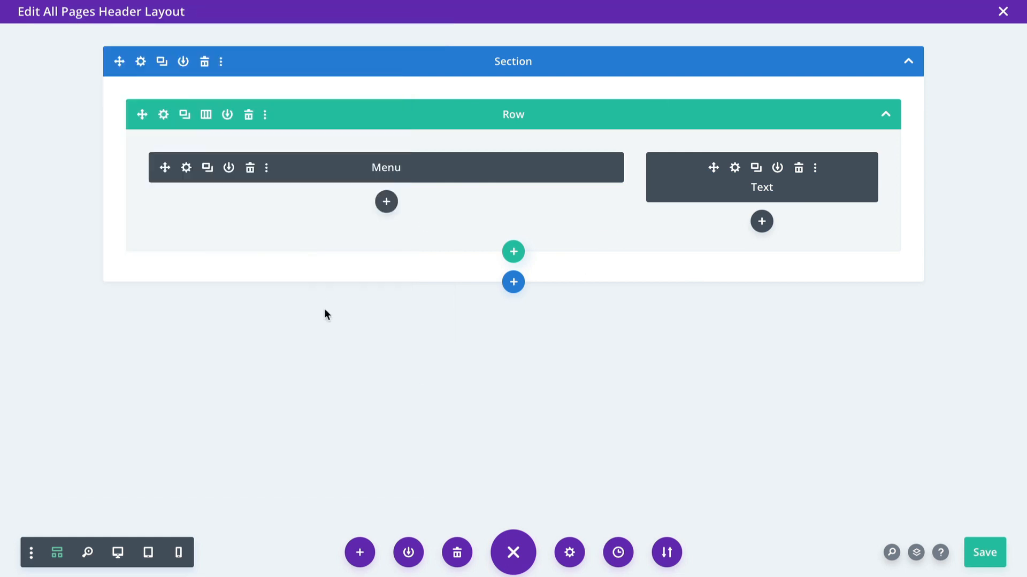
# - Save the All Pages header layout and exit back to the Theme Builder
pyautogui.click(122, 552)
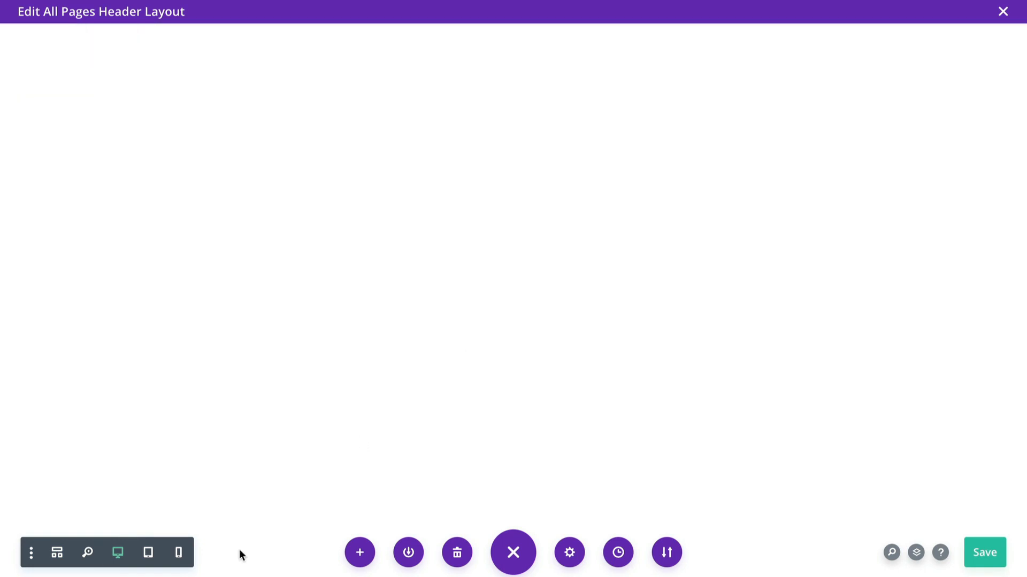
pyautogui.click(57, 553)
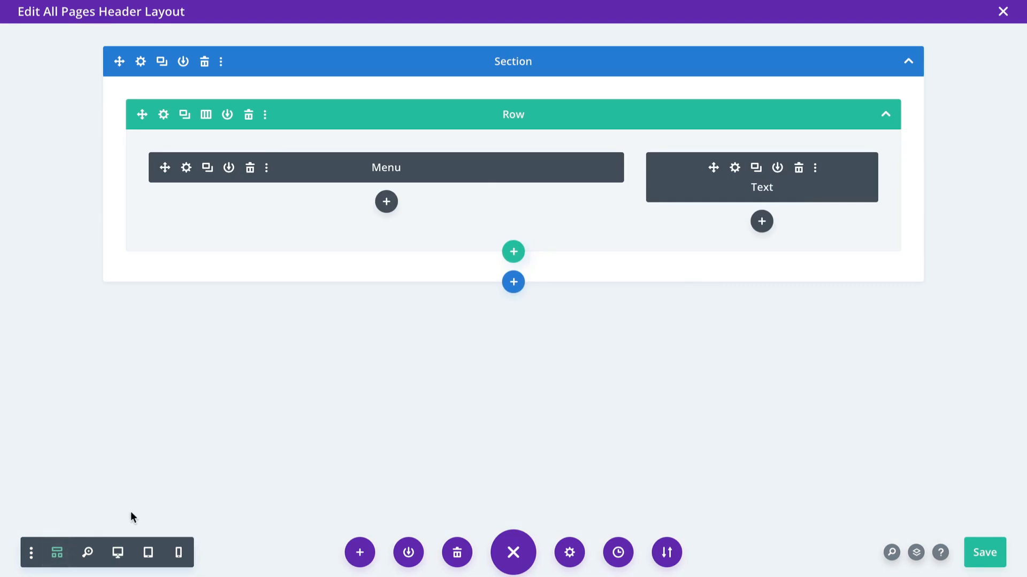
pyautogui.click(989, 554)
pyautogui.click(1001, 12)
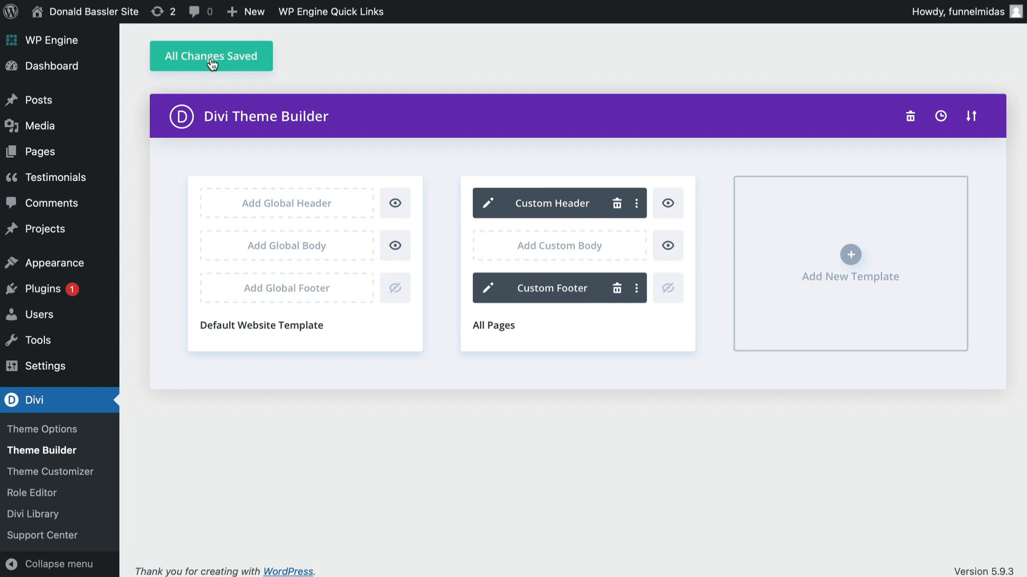
# - Visit the live site and scroll through the homepage to review its sections and licence text
pyautogui.moveTo(95, 16)
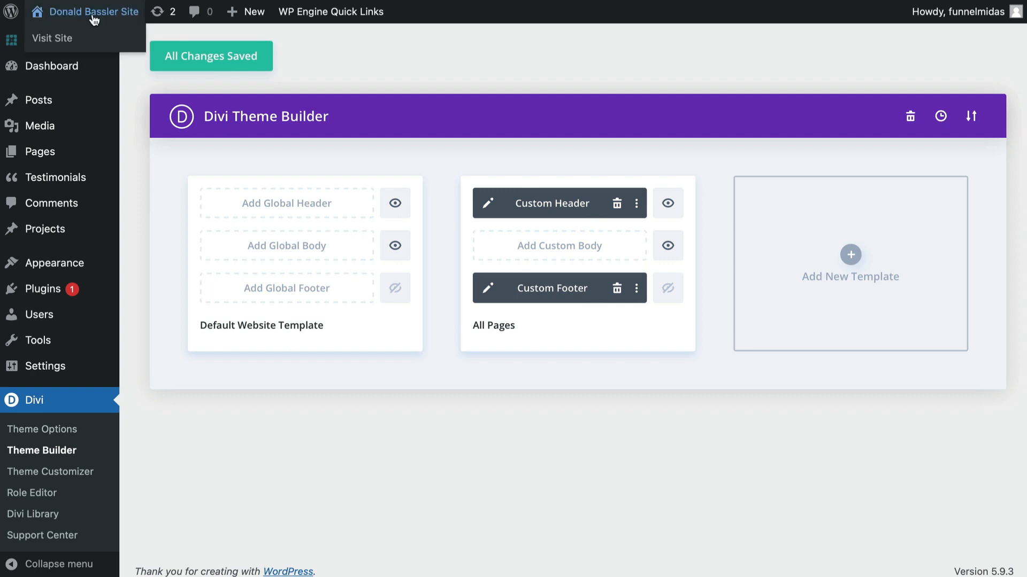
pyautogui.click(68, 38)
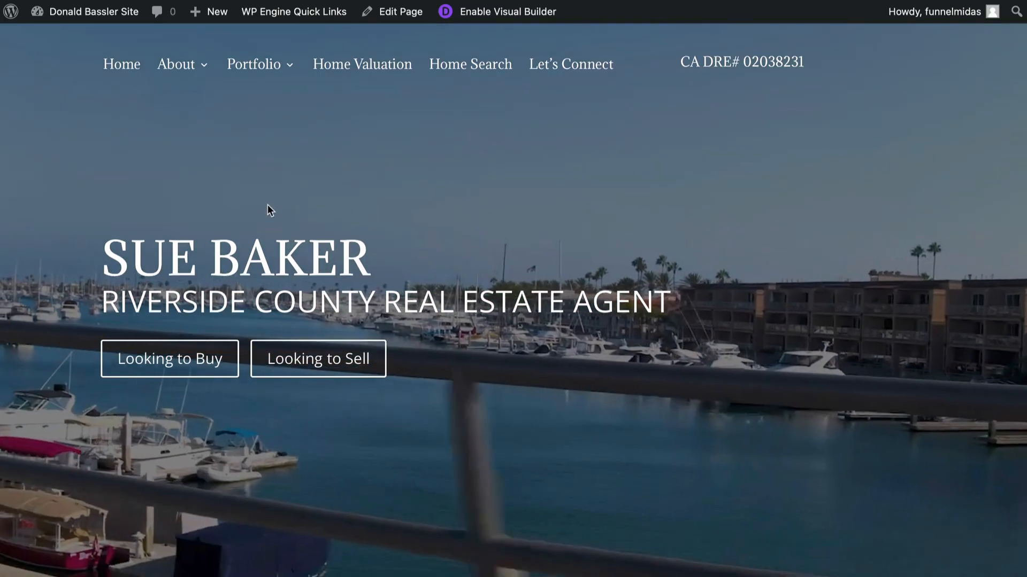
pyautogui.scroll(-7, 268, 204)
pyautogui.scroll(-10, 267, 206)
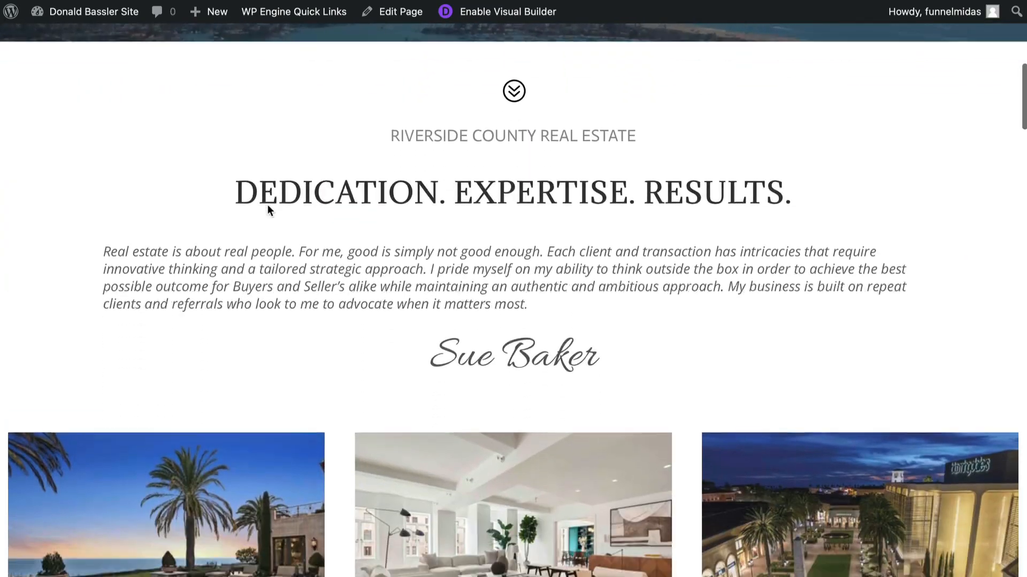
pyautogui.scroll(-15, 268, 206)
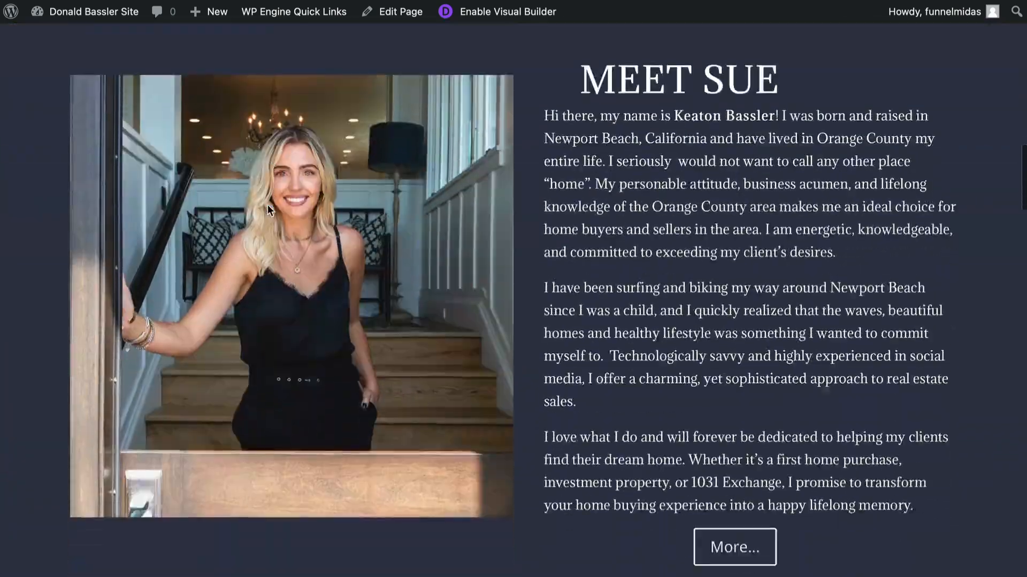
pyautogui.scroll(-20, 269, 210)
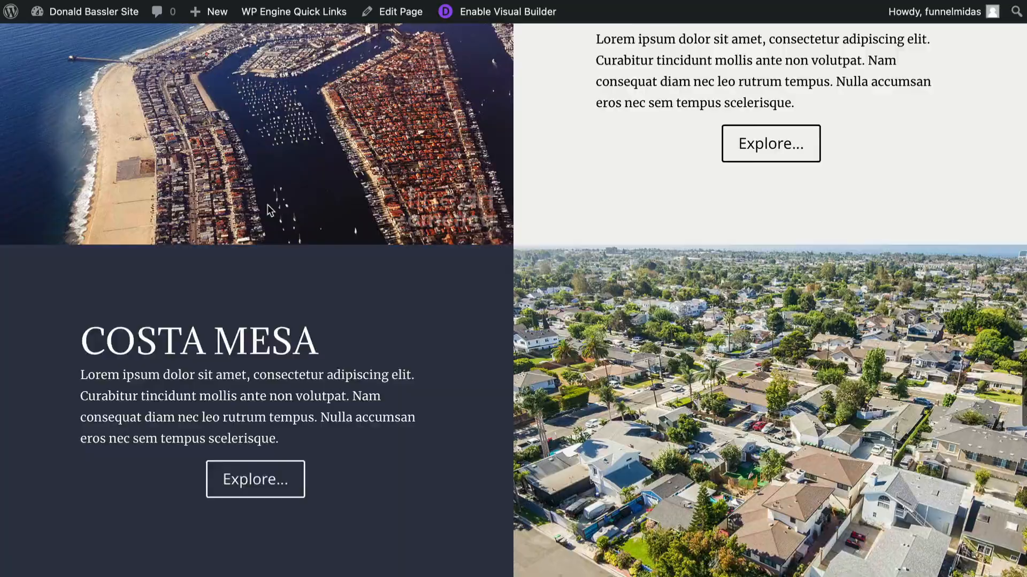
pyautogui.scroll(3, 268, 209)
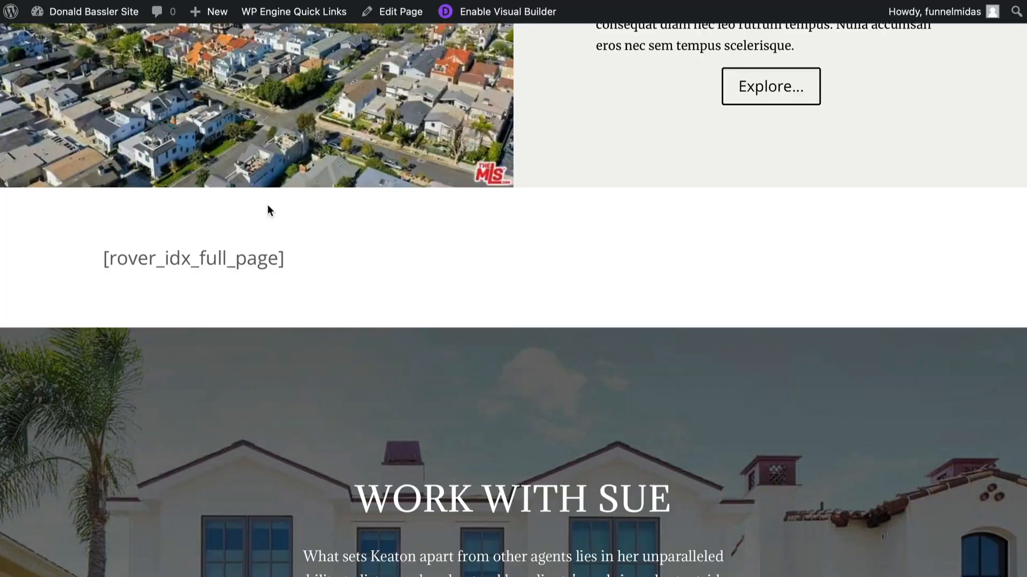
pyautogui.scroll(-2, 268, 206)
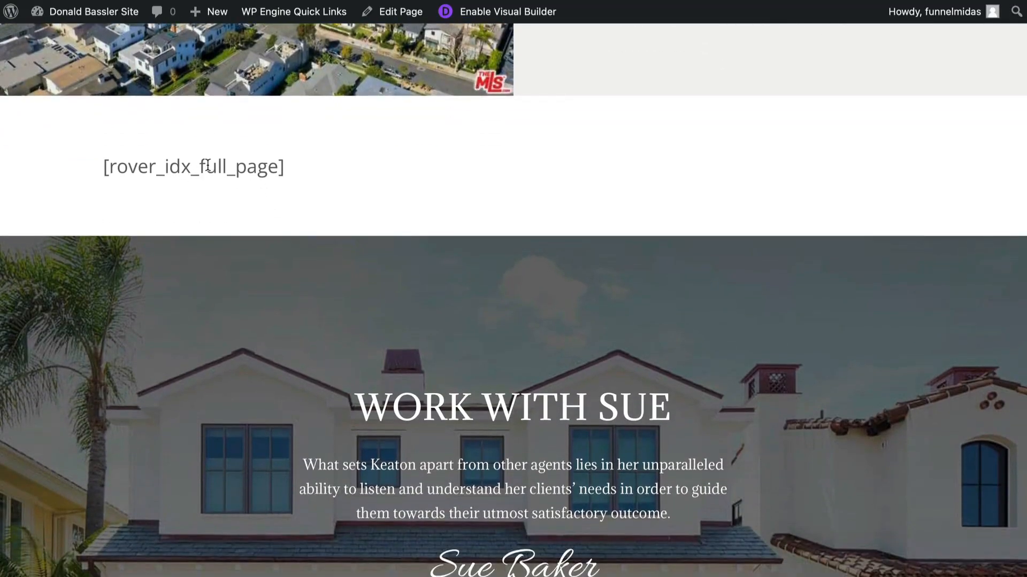
pyautogui.scroll(-6, 261, 192)
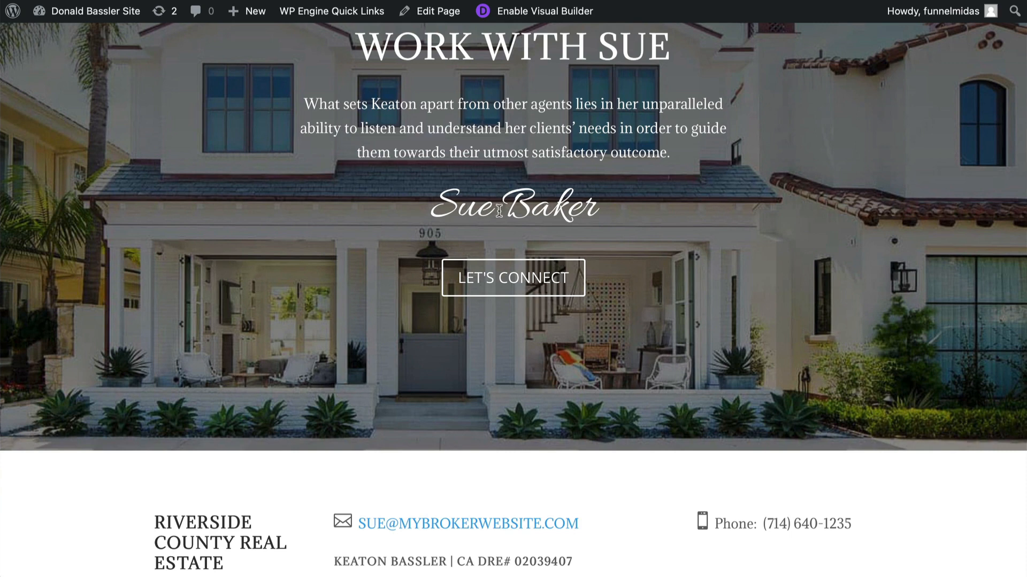
# - Follow the Let's Connect link to the landing page and submit its free guide form with the contact's e-mail and phone
pyautogui.click(504, 278)
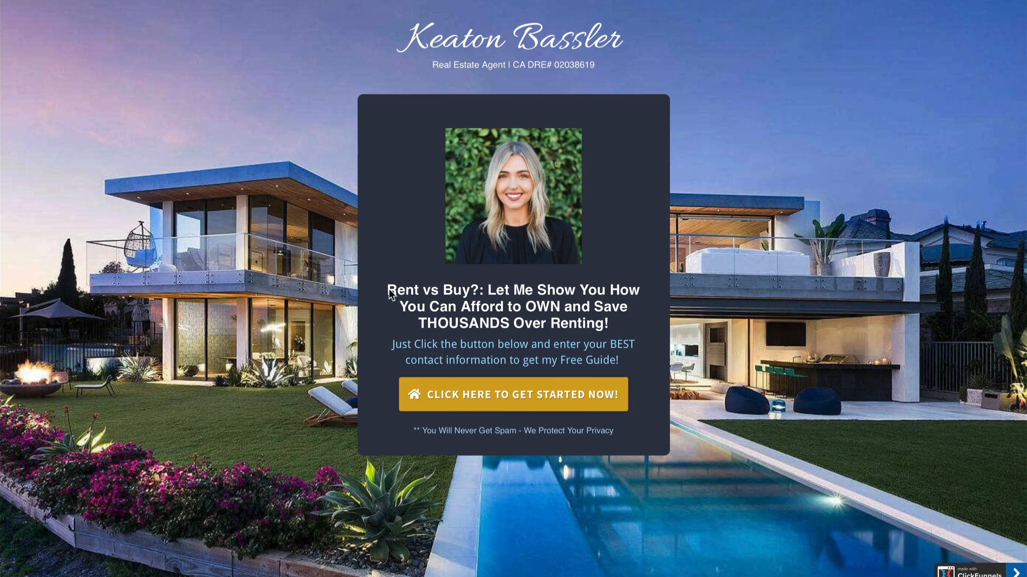
pyautogui.moveTo(388, 290); pyautogui.dragTo(471, 295)
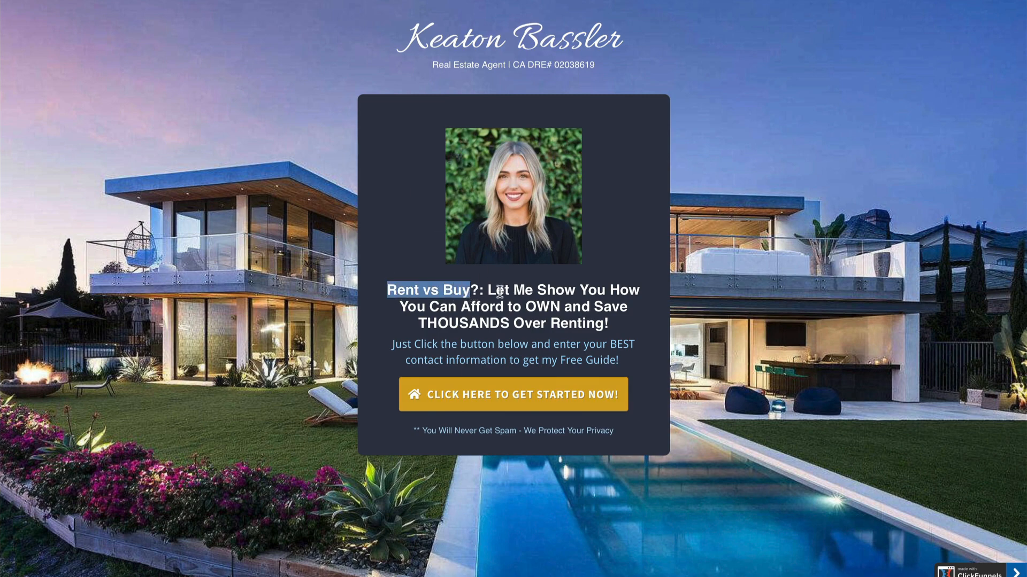
pyautogui.click(518, 328)
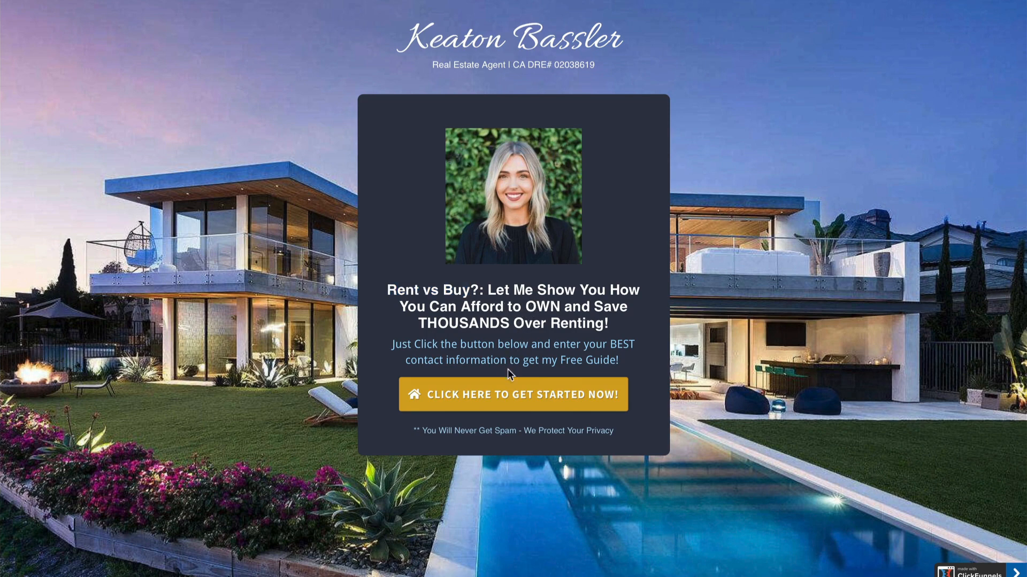
pyautogui.click(503, 396)
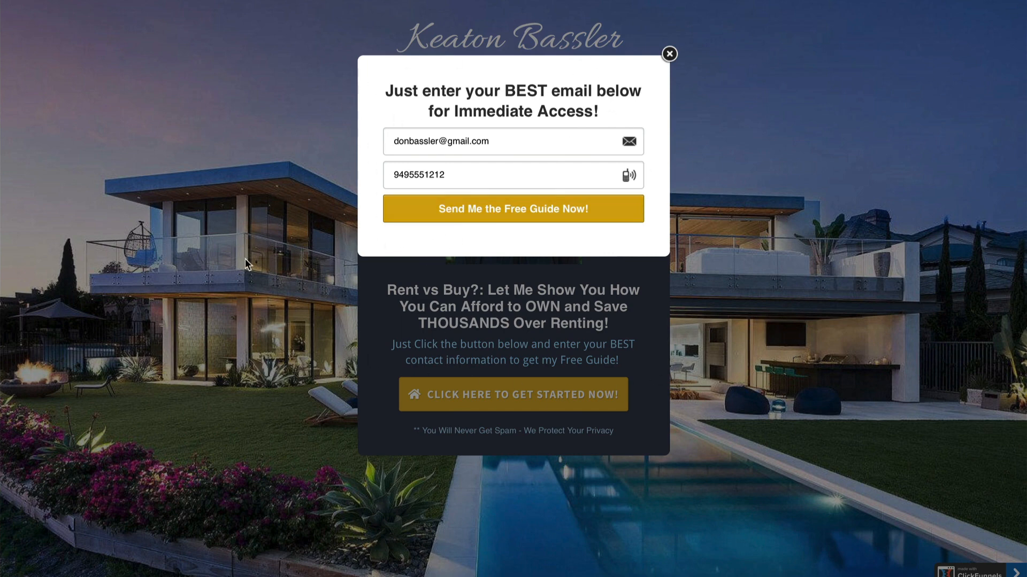
pyautogui.click(518, 207)
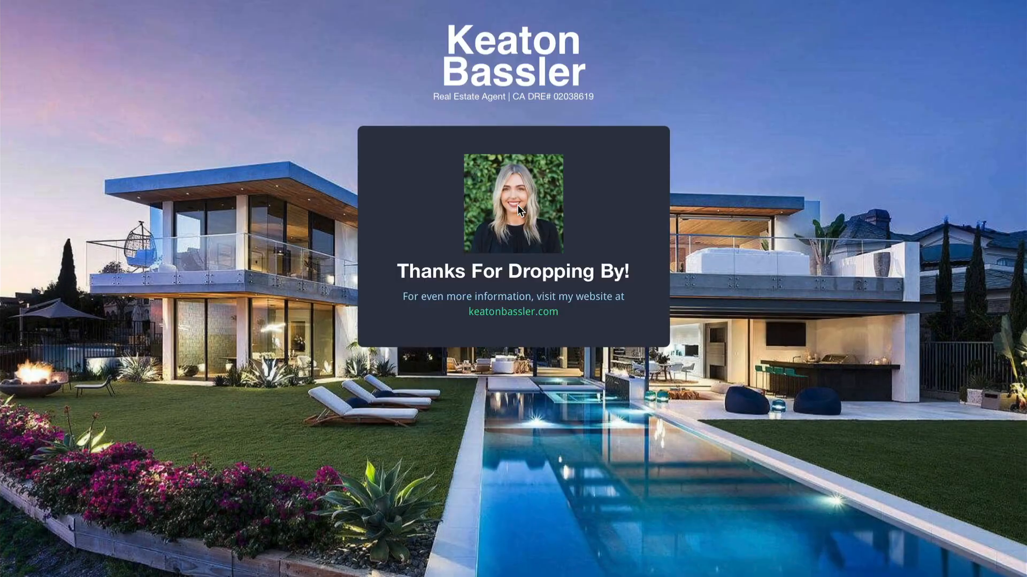